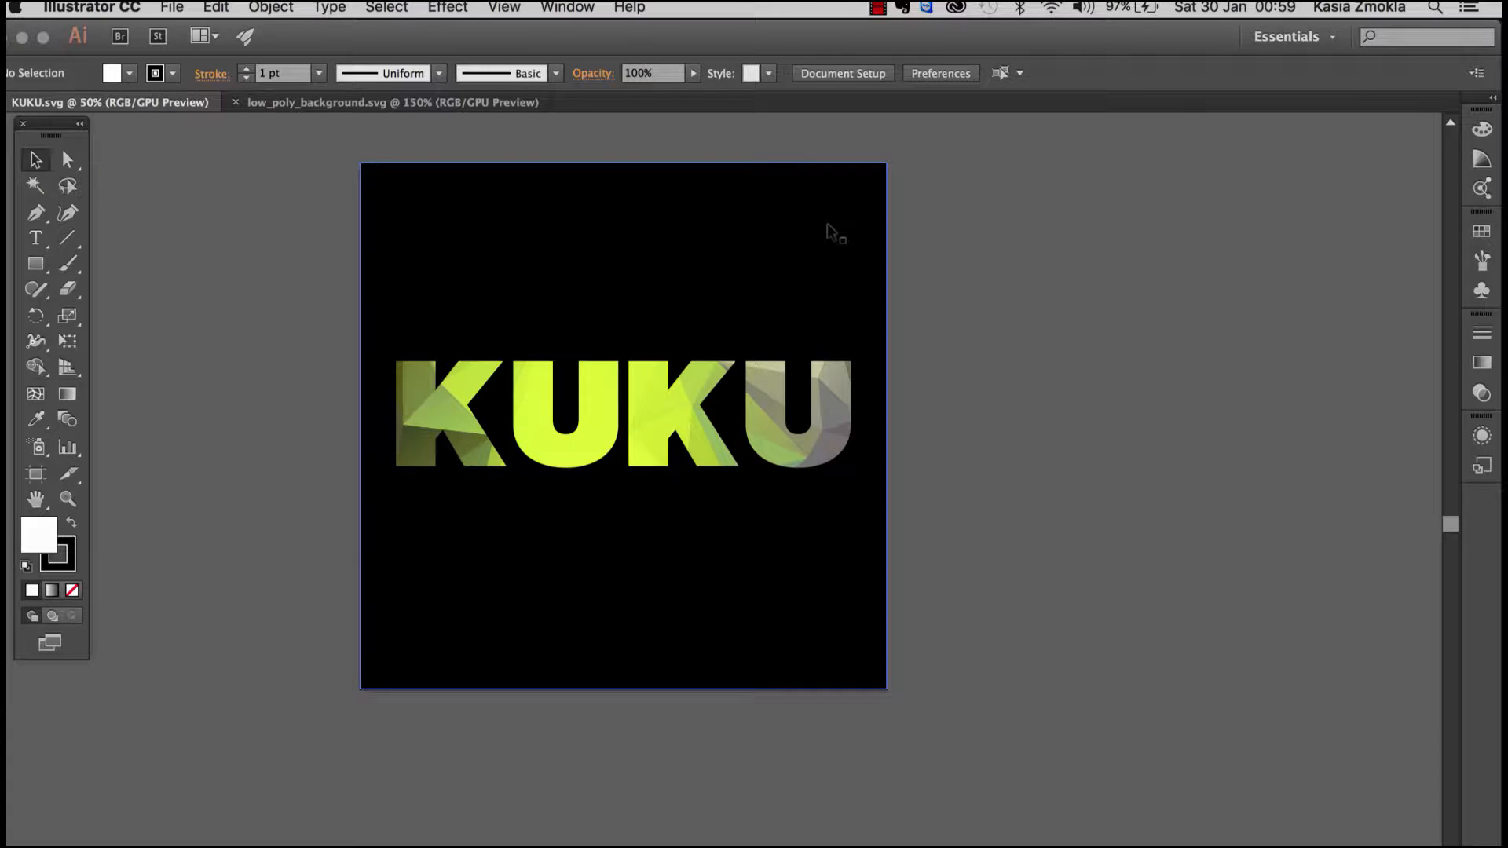
Step: View the triangle artwork in low_poly_background.svg and return to the KUKU.svg document
click(479, 103)
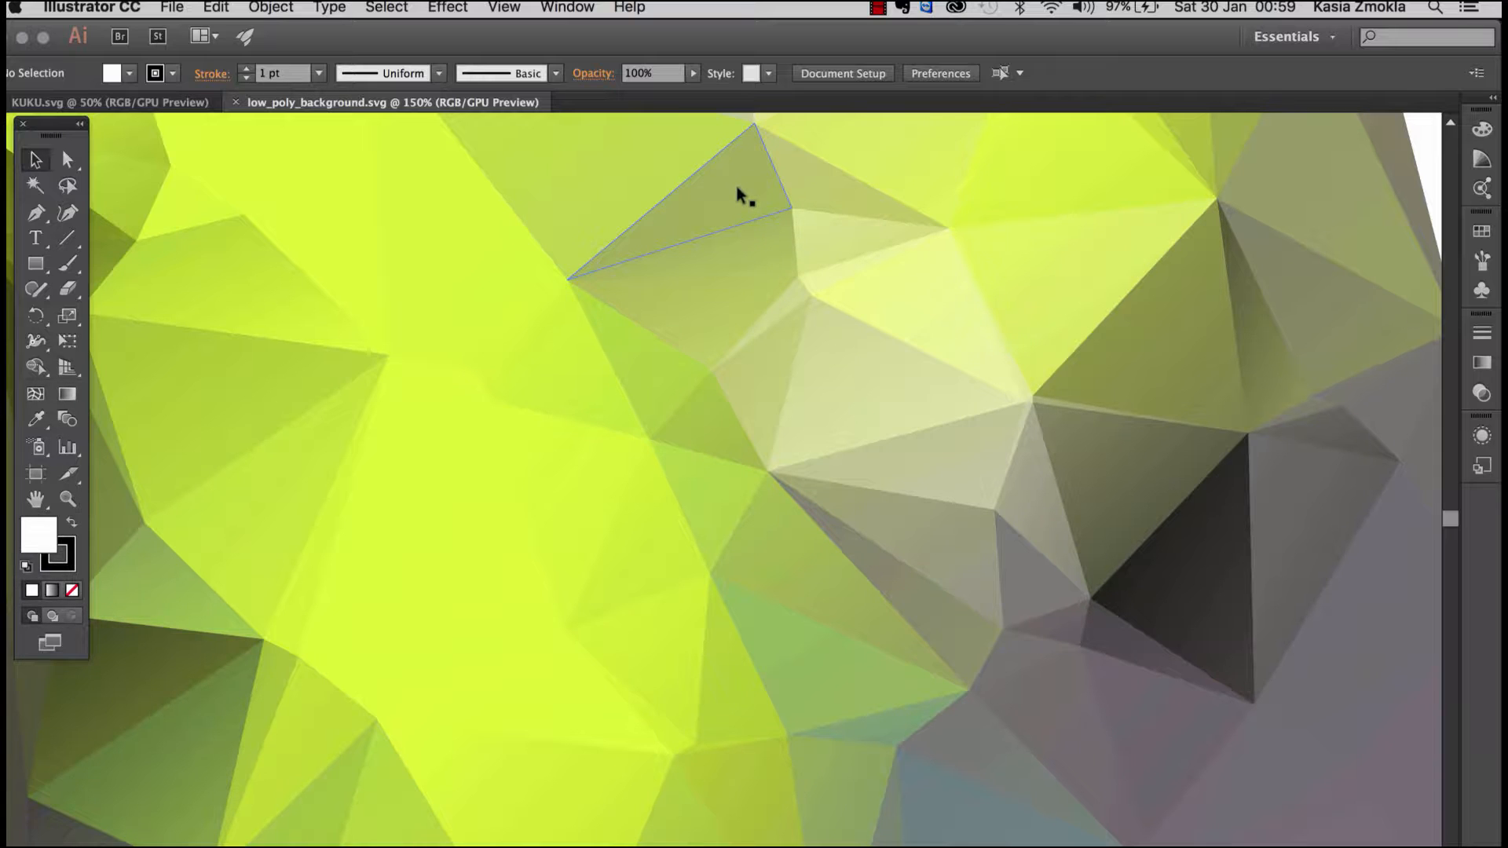
click(142, 102)
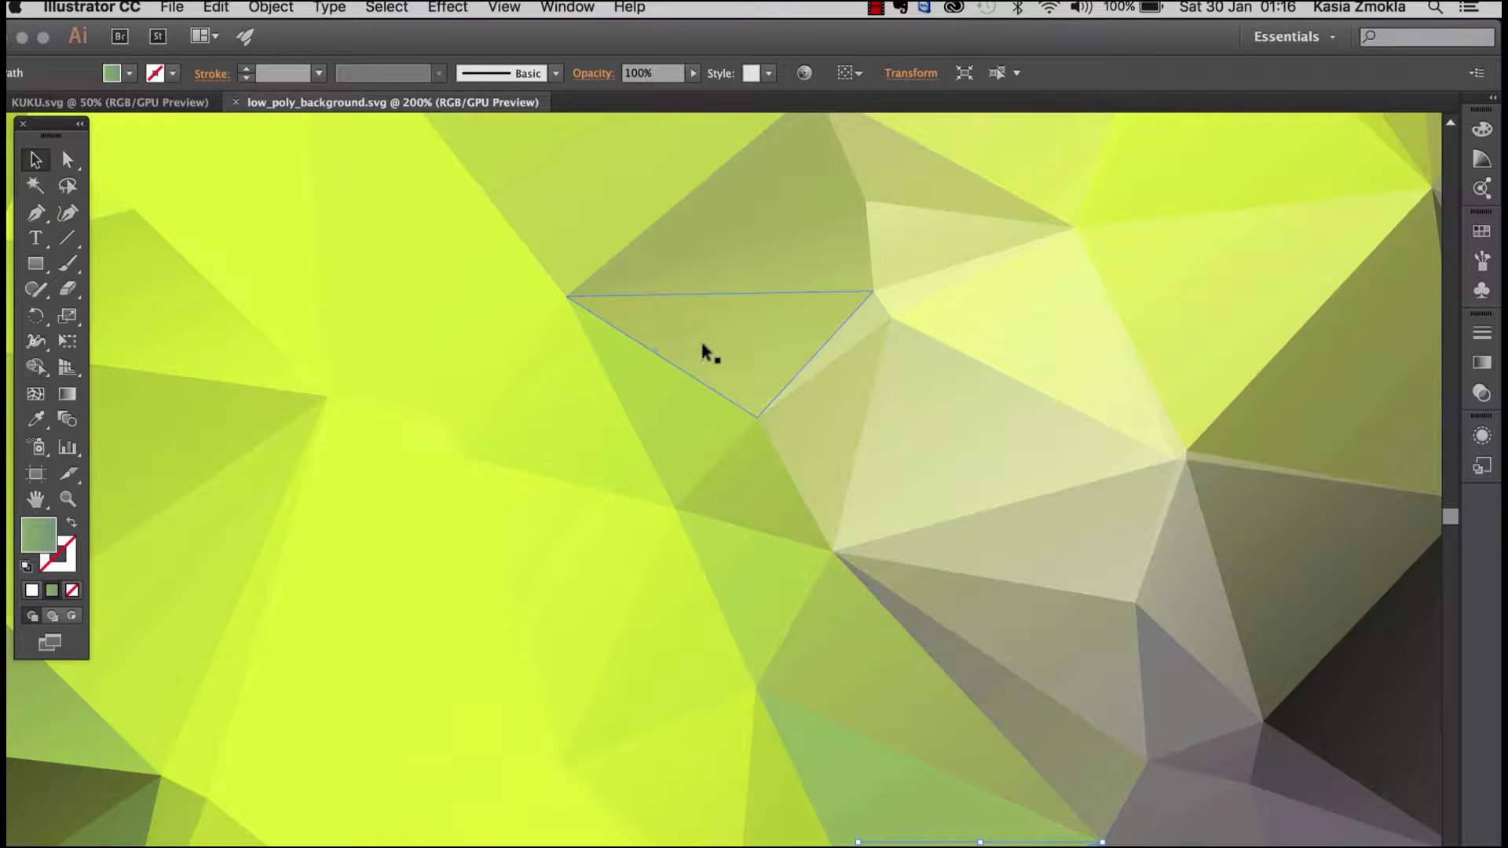
Step: Try to move individual triangles out of the low-poly background to test that they are separate shapes
scroll(710, 345, down, 3)
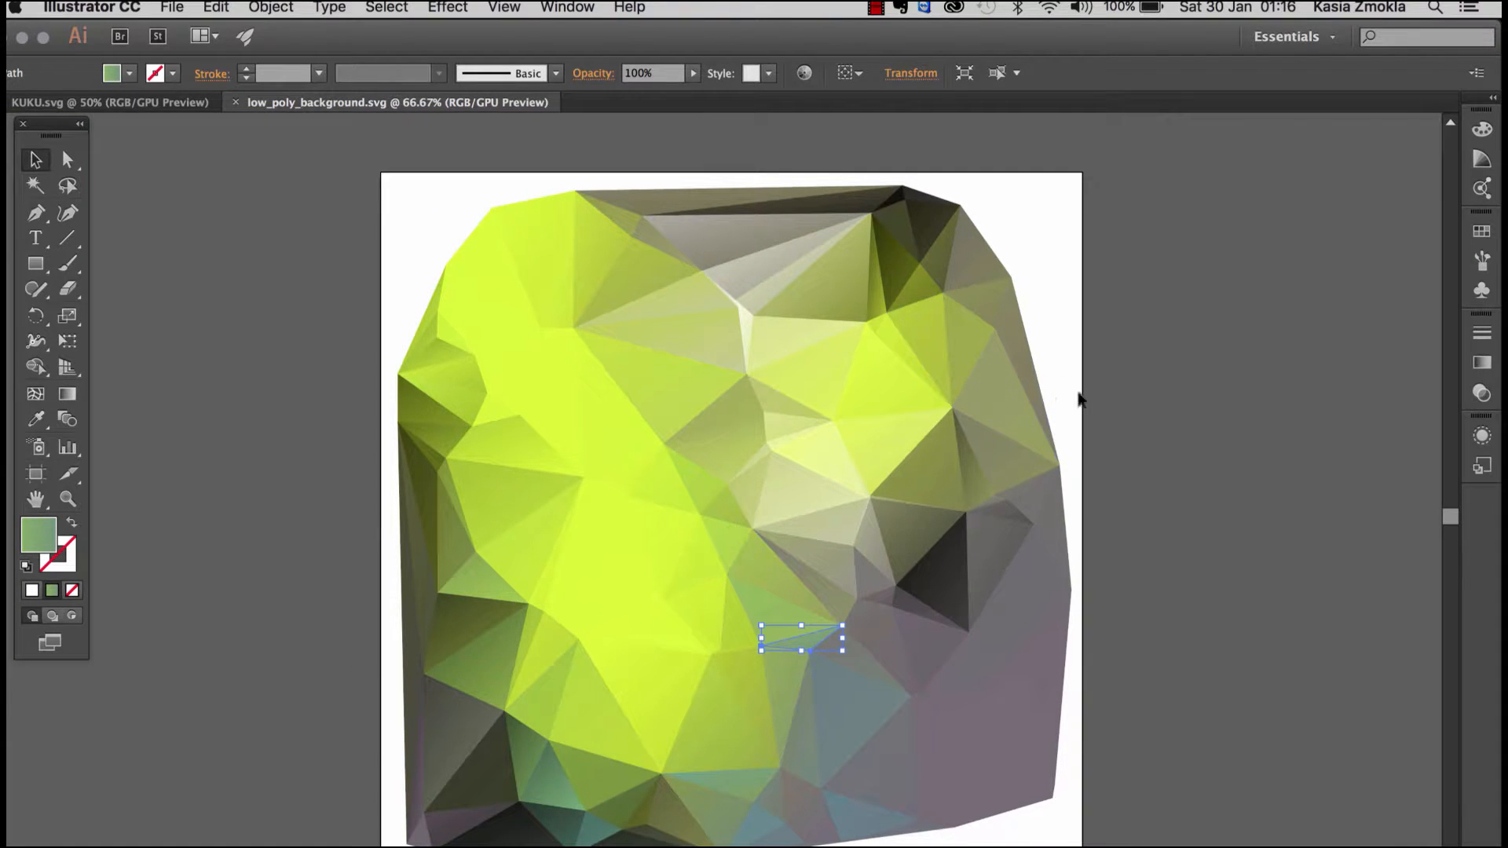
click(1162, 431)
drag(1162, 431, 1035, 380)
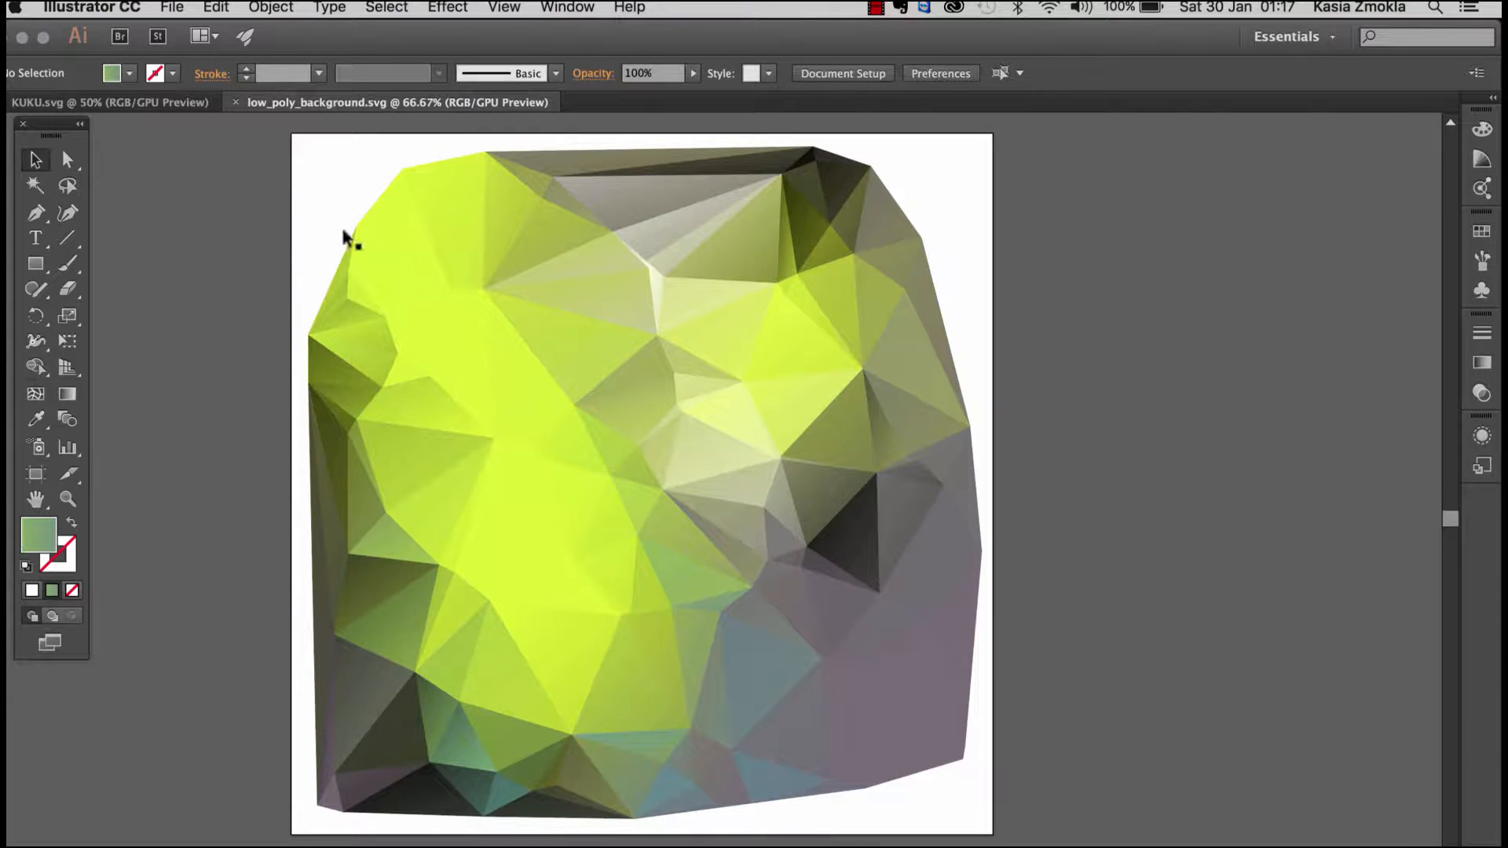
drag(410, 236, 375, 206)
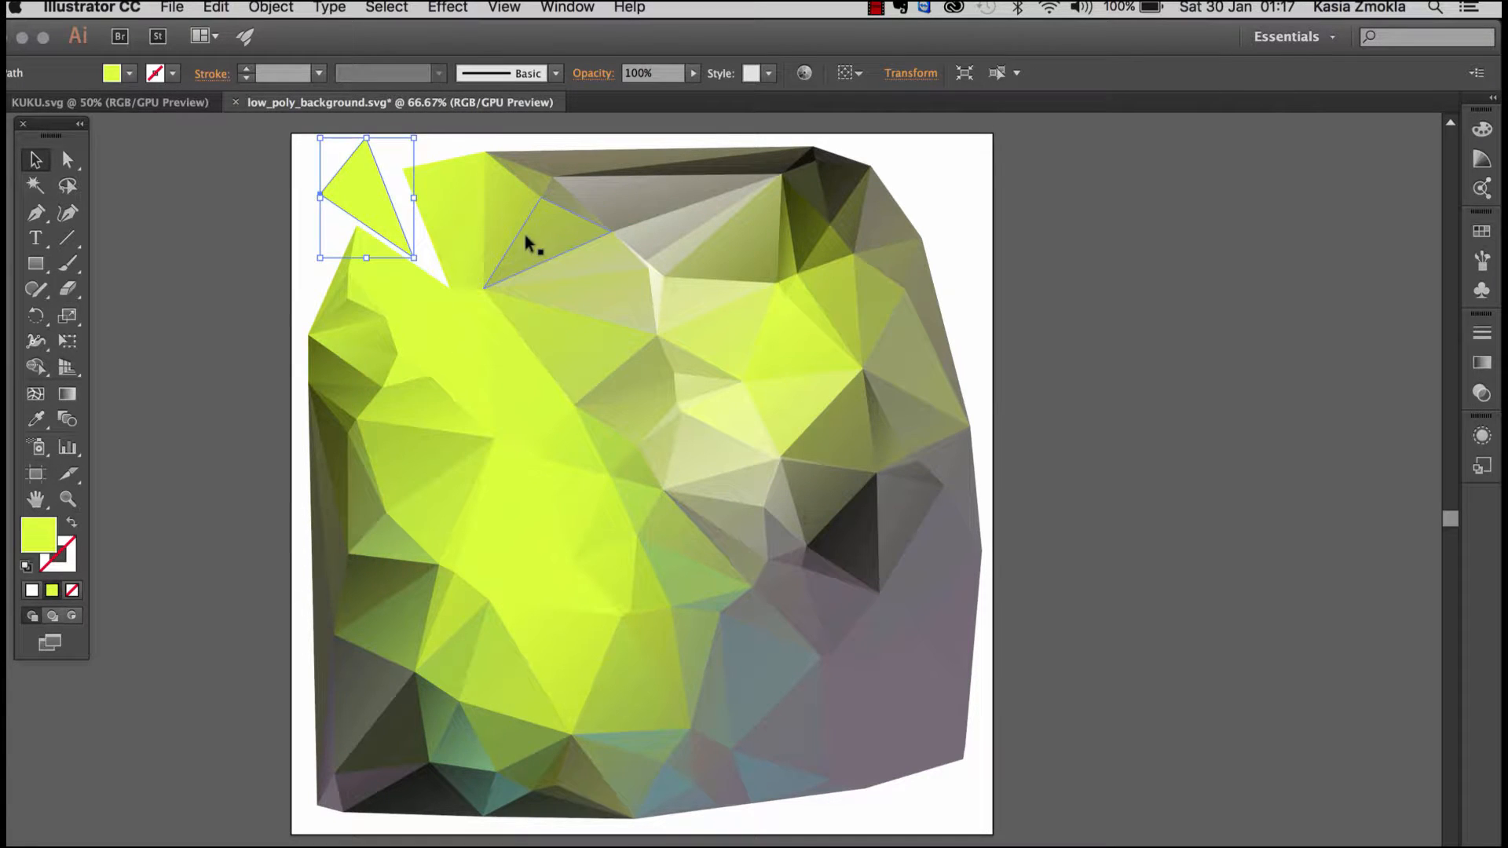
drag(526, 238, 562, 221)
drag(678, 189, 724, 178)
drag(770, 484, 792, 517)
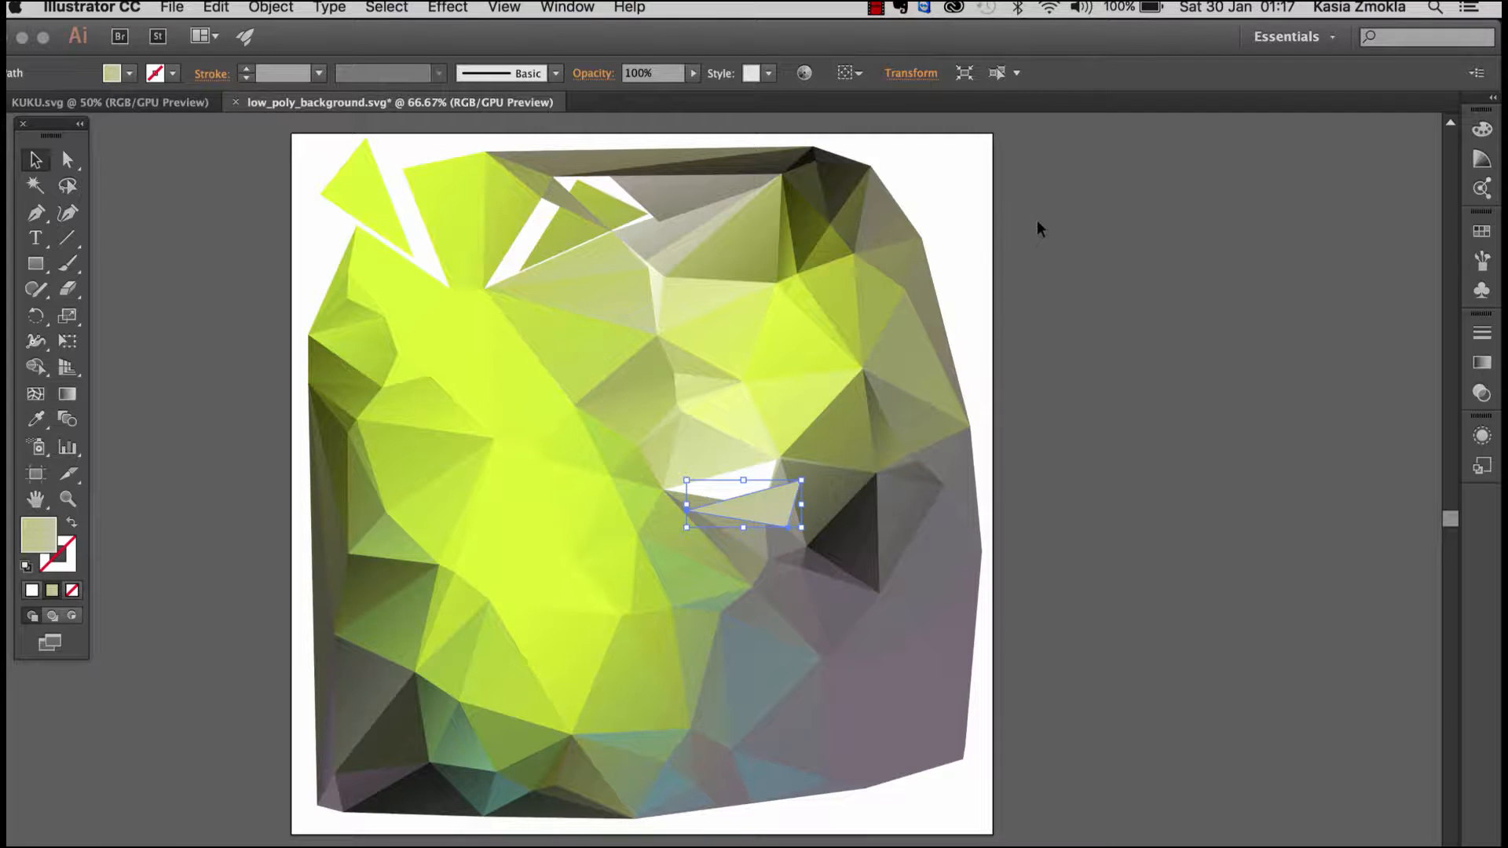
Step: Undo all the triangle moves in the low-poly background and clear the selection
key(super+z)
key(super+z)
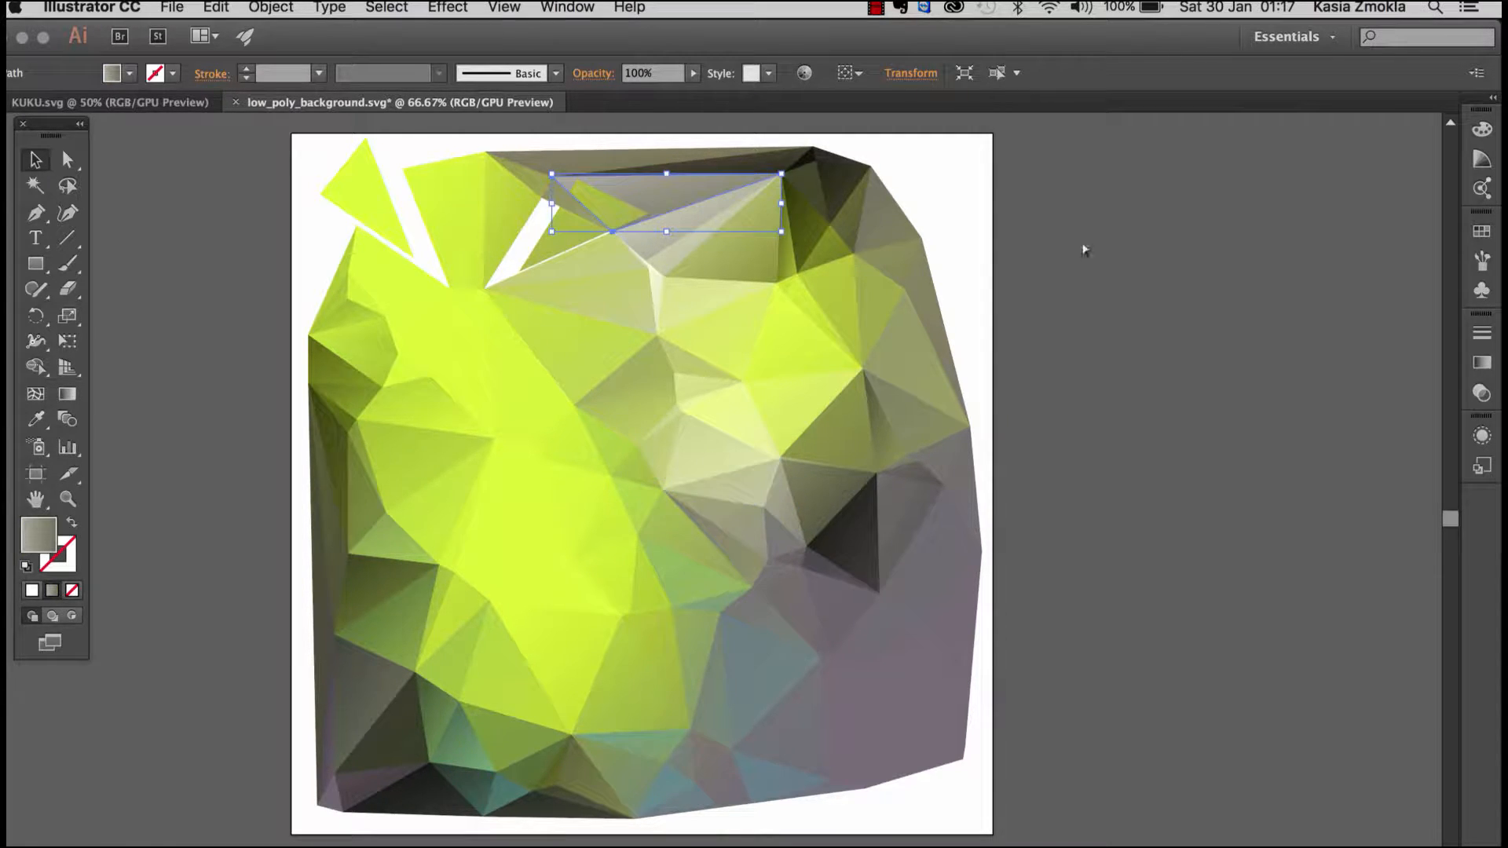
key(super+z)
key(super+z)
key(super+z)
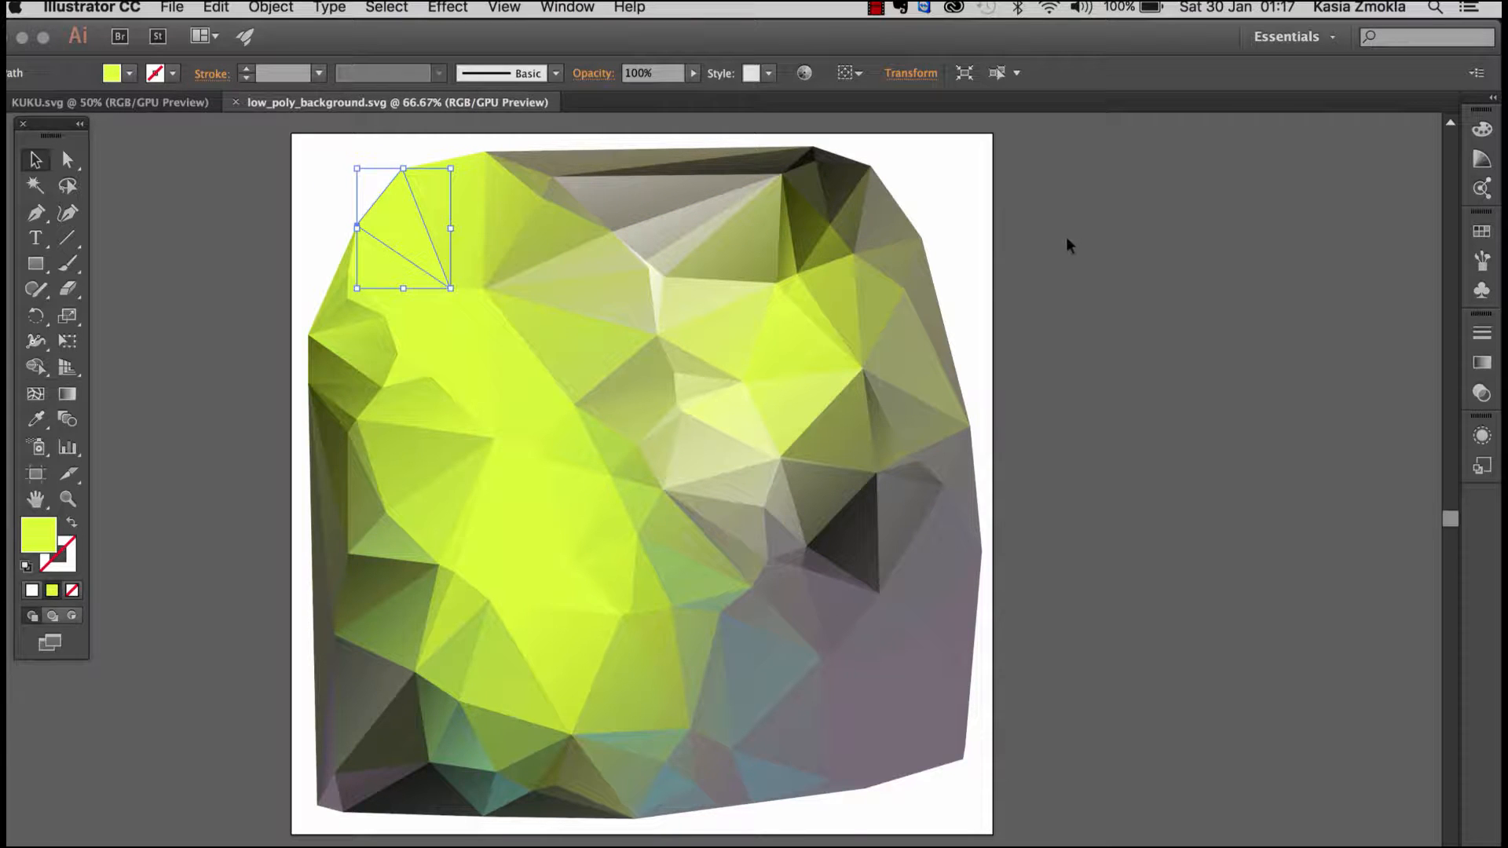
click(1057, 249)
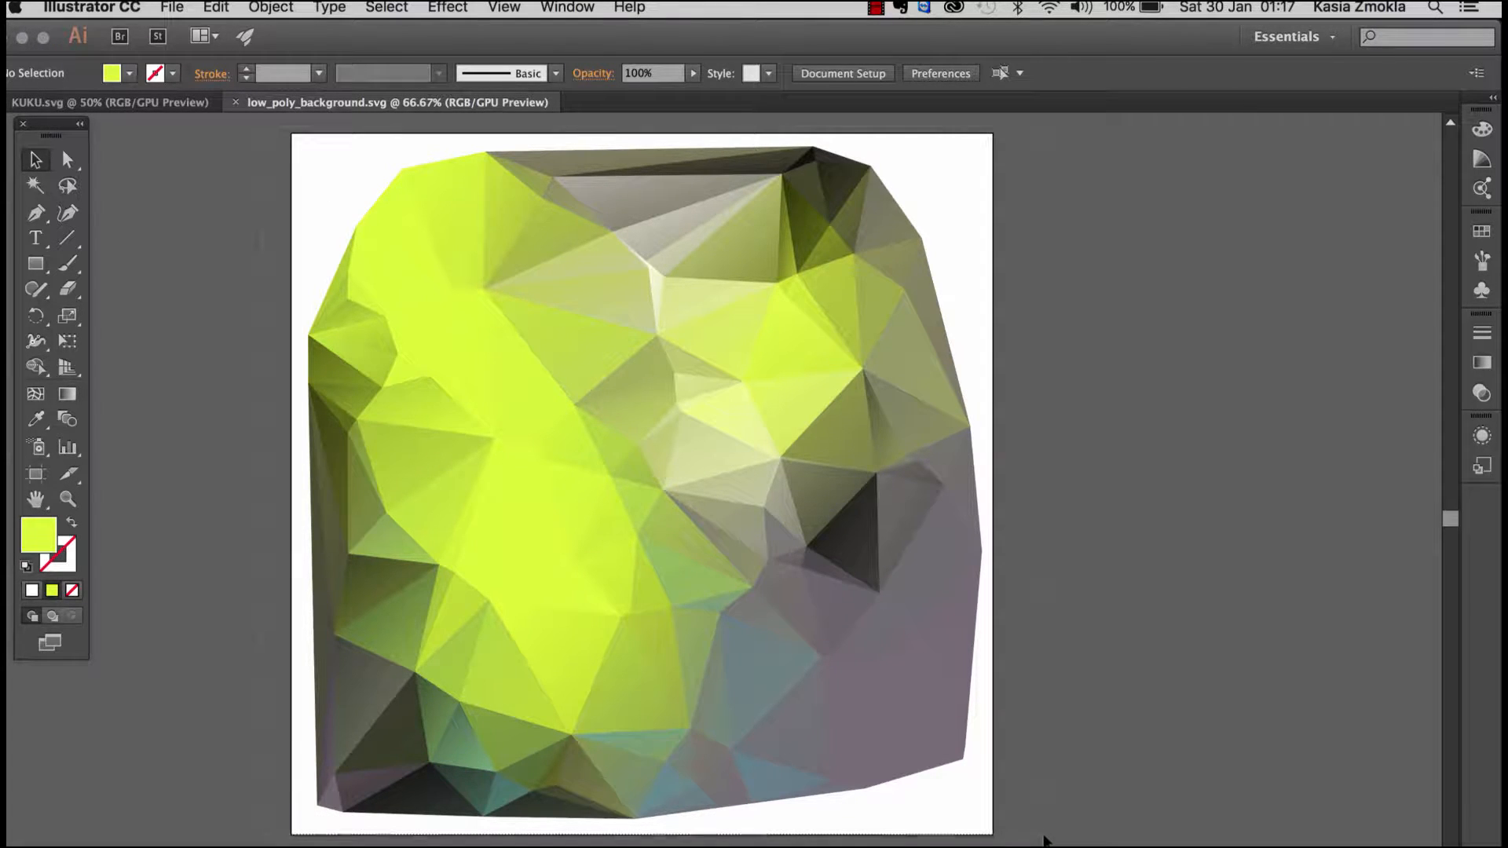
Step: Group all the triangles of the low-poly background, and shift the group slightly down and to the right
key(super+a)
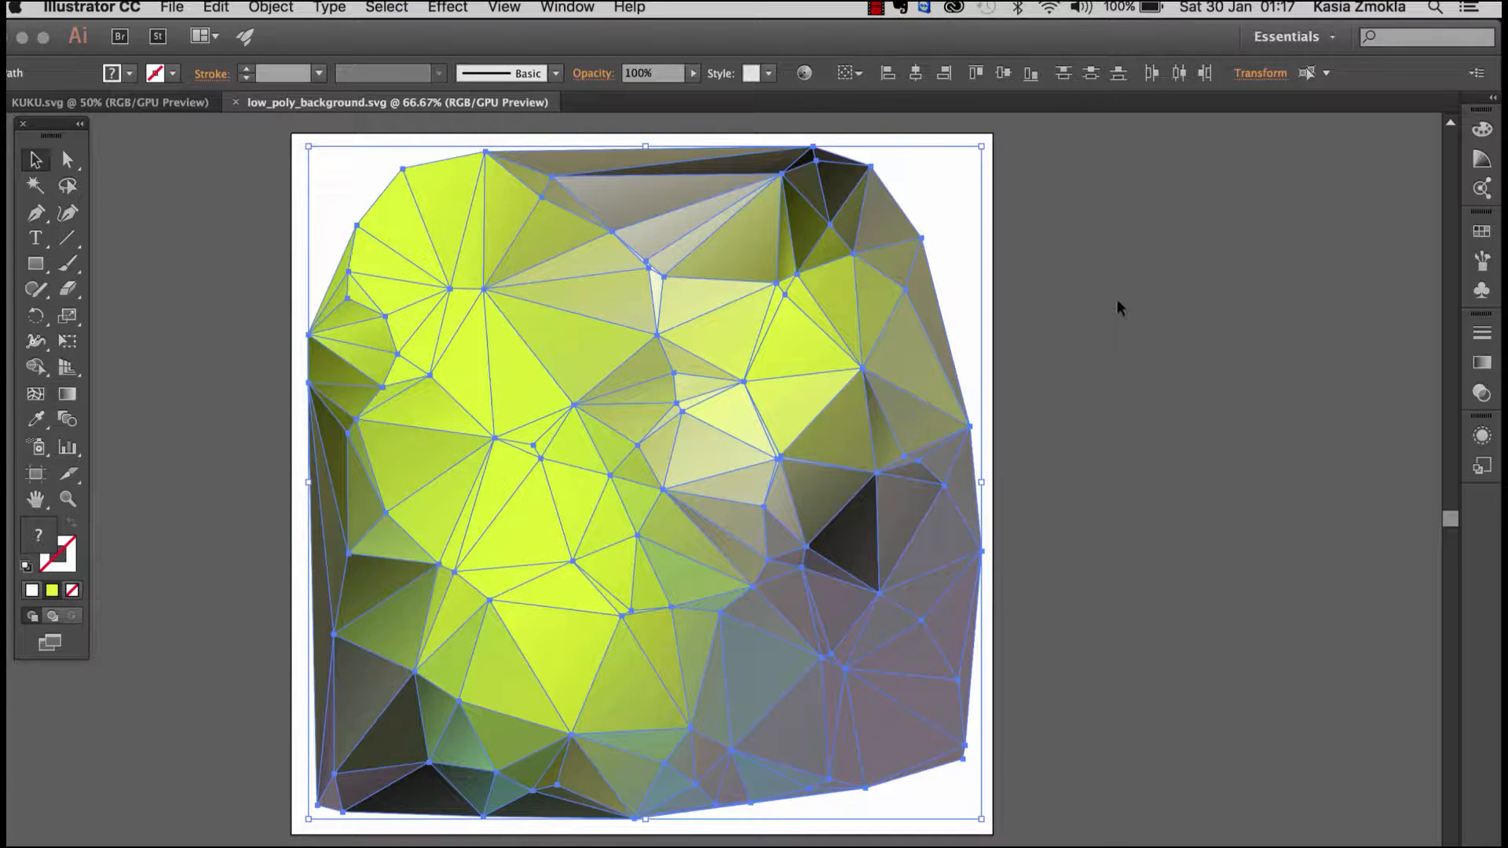
key(super+g)
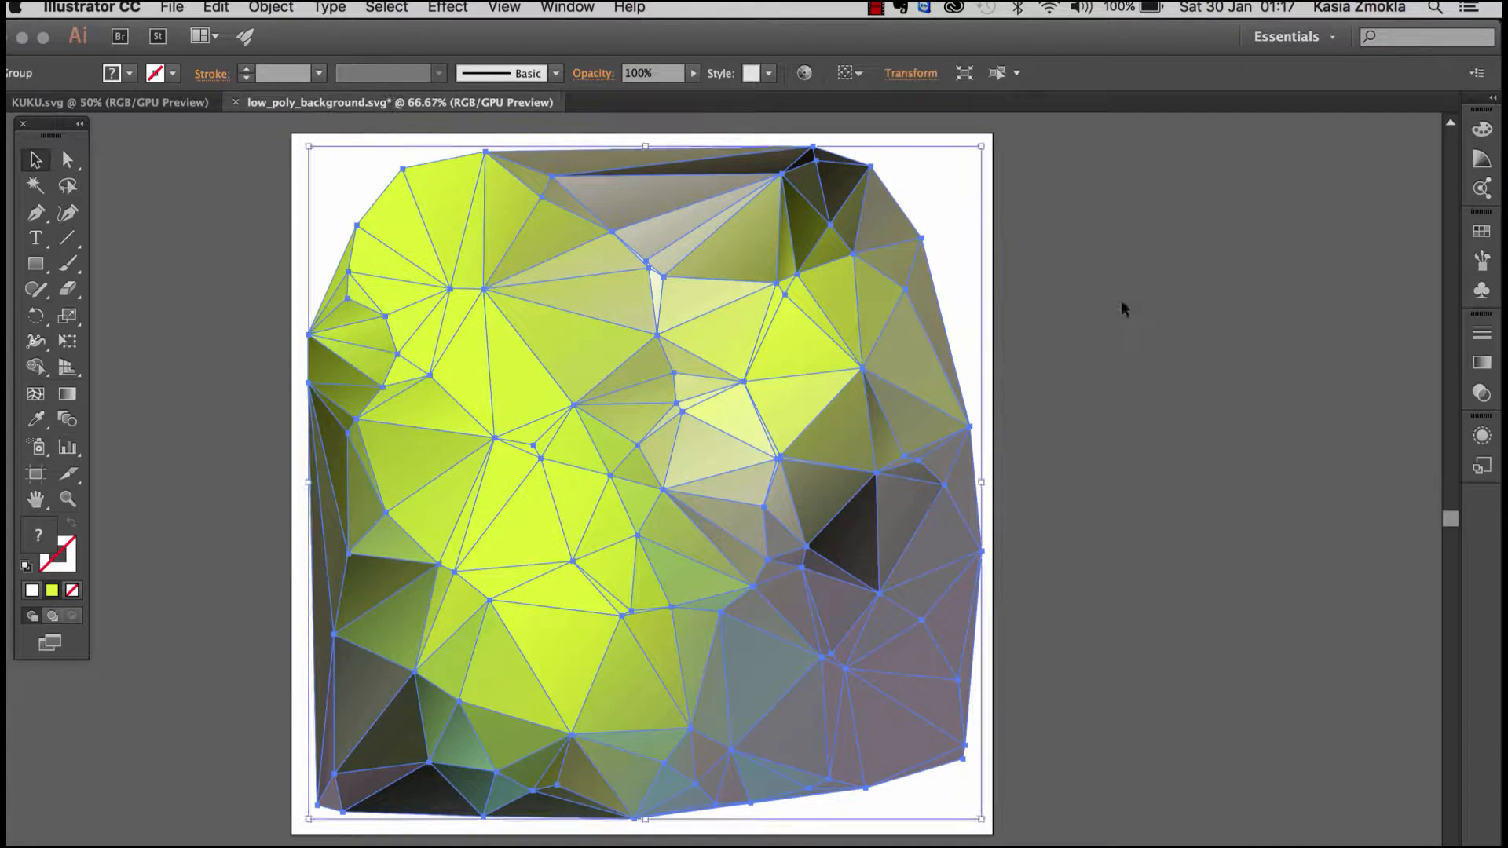
click(1091, 283)
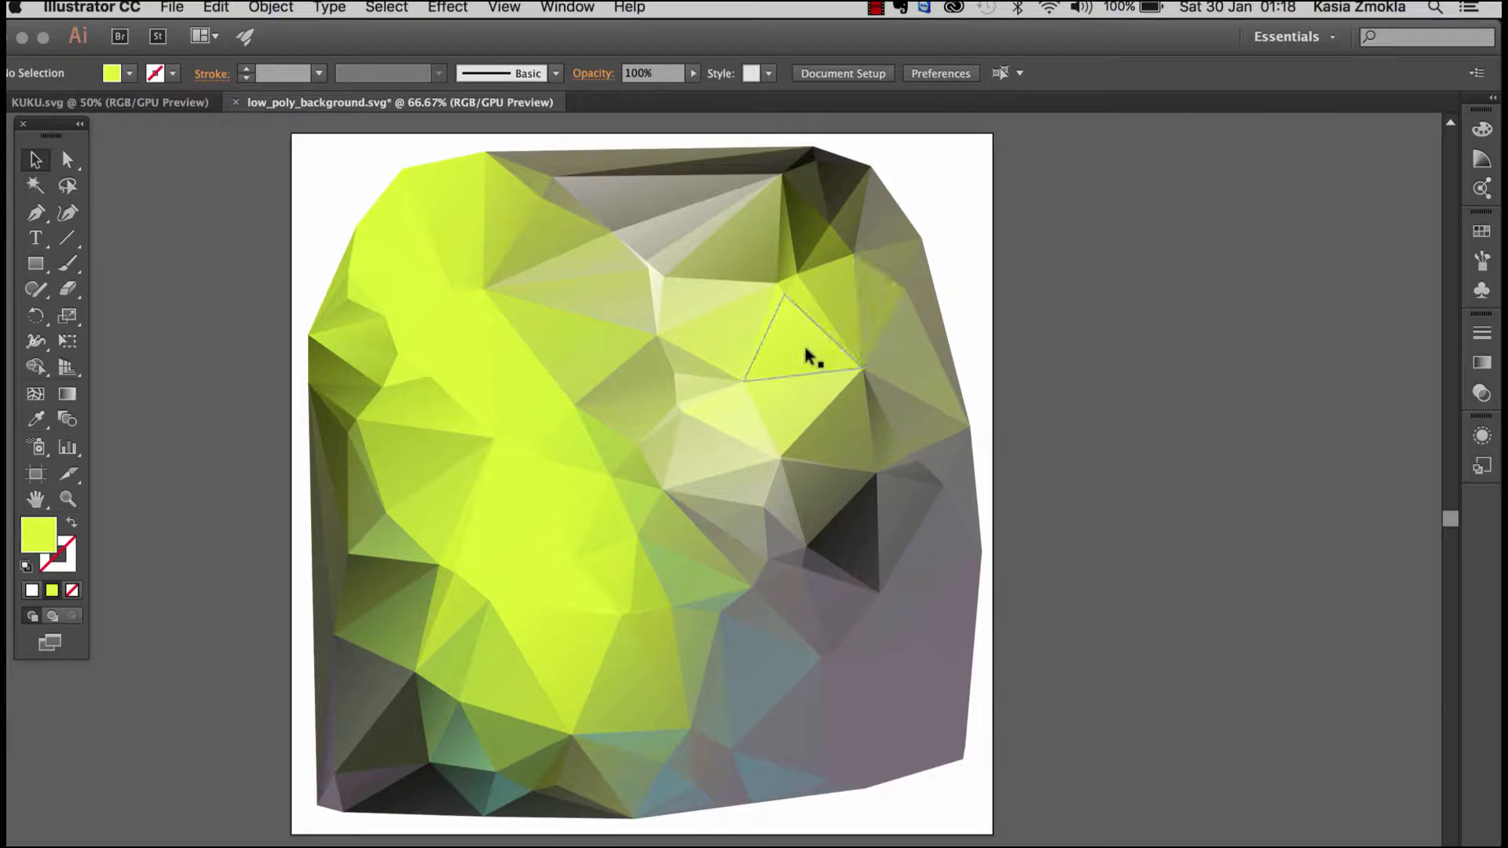
mouse_move(804, 338)
mouse_down()
mouse_move(985, 380)
mouse_move(811, 339)
mouse_move(793, 348)
mouse_move(801, 363)
mouse_up()
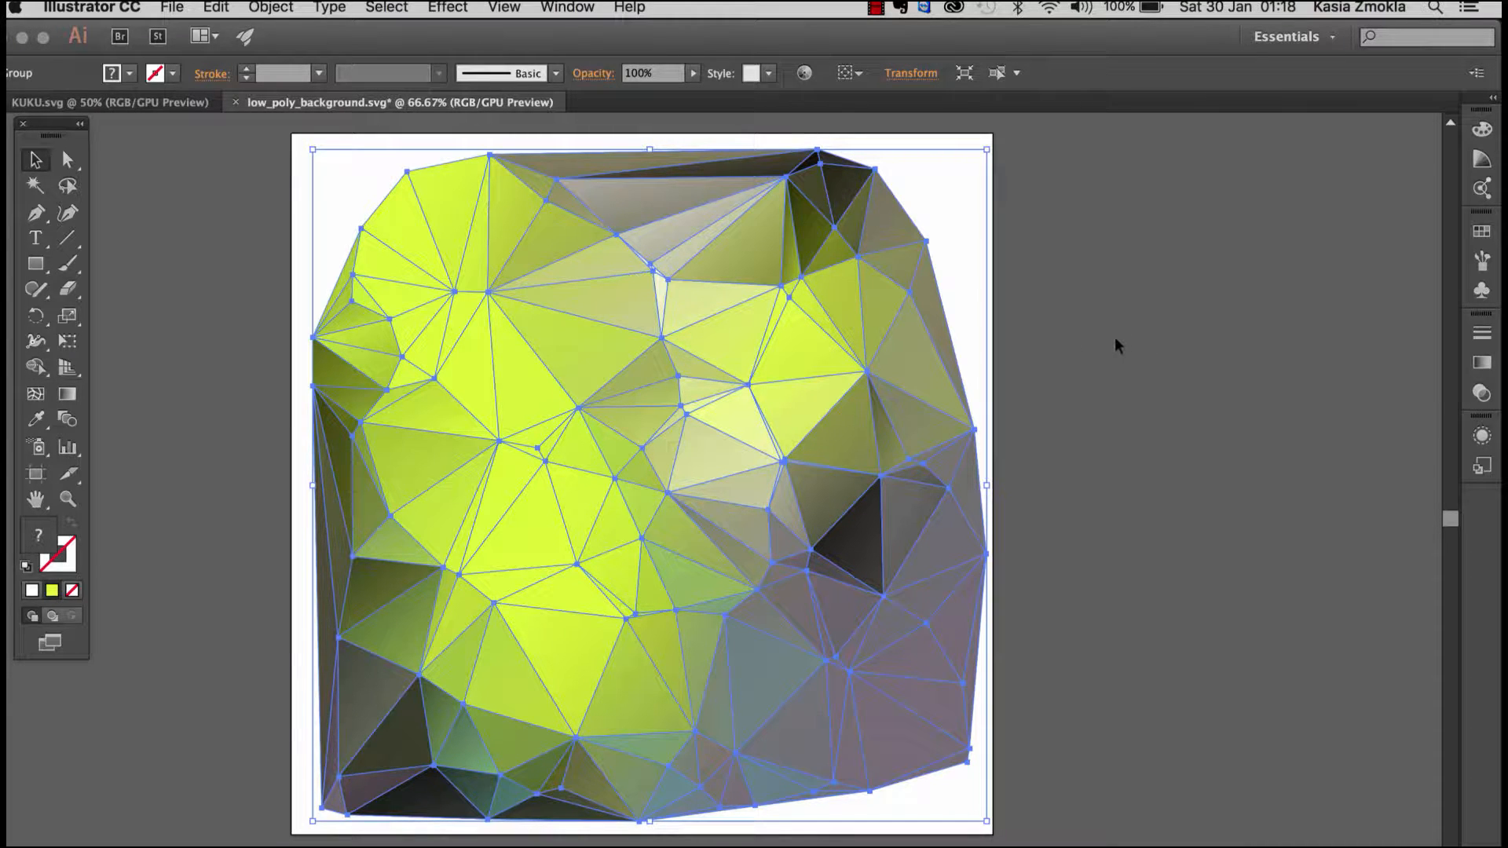
click(1082, 369)
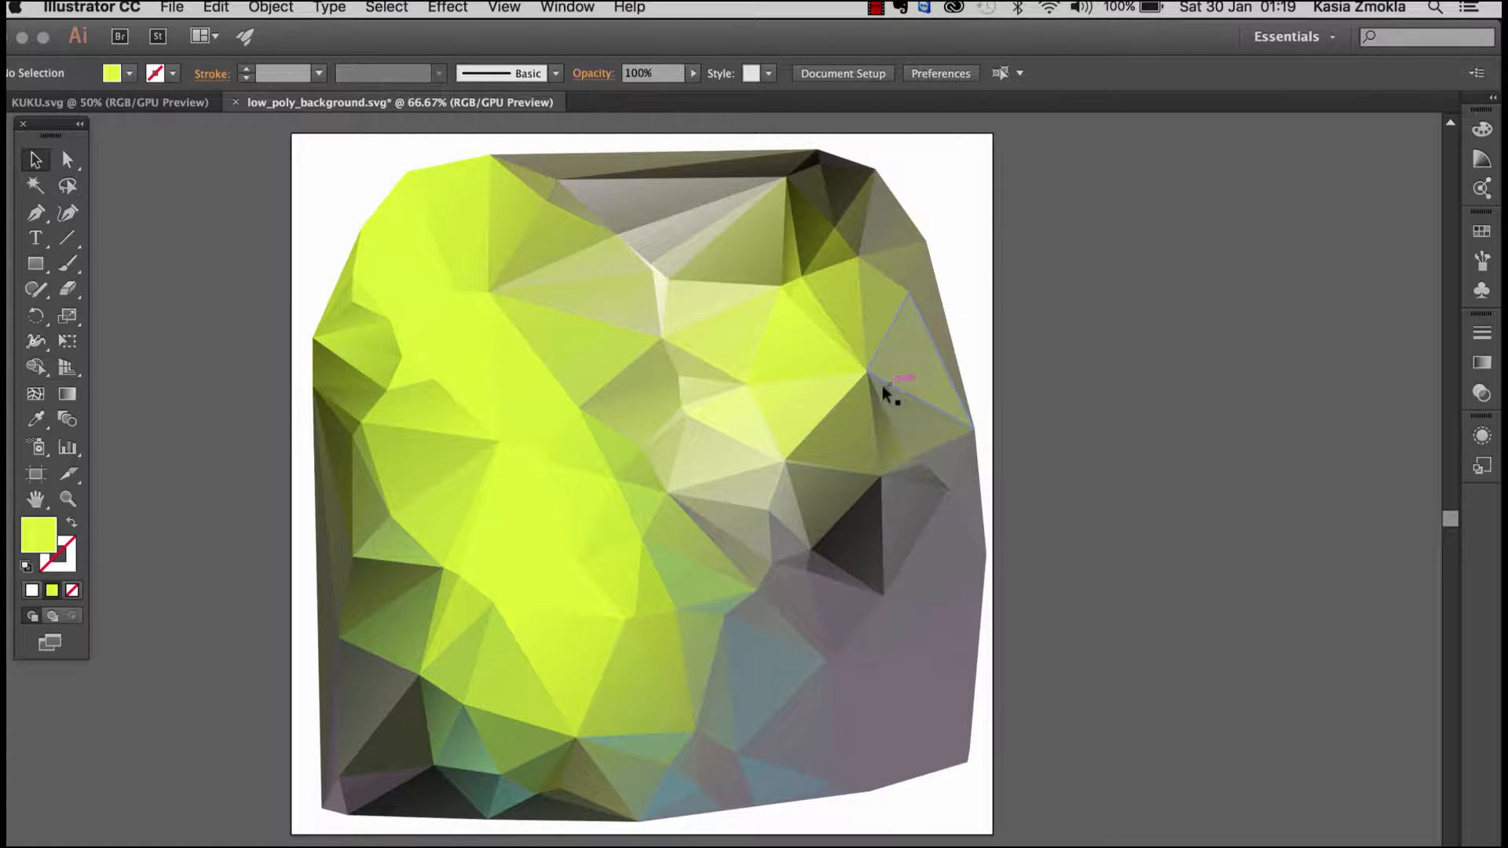
Step: Add the point text "kuku" on the empty canvas beside the artboard
drag(813, 389, 1087, 393)
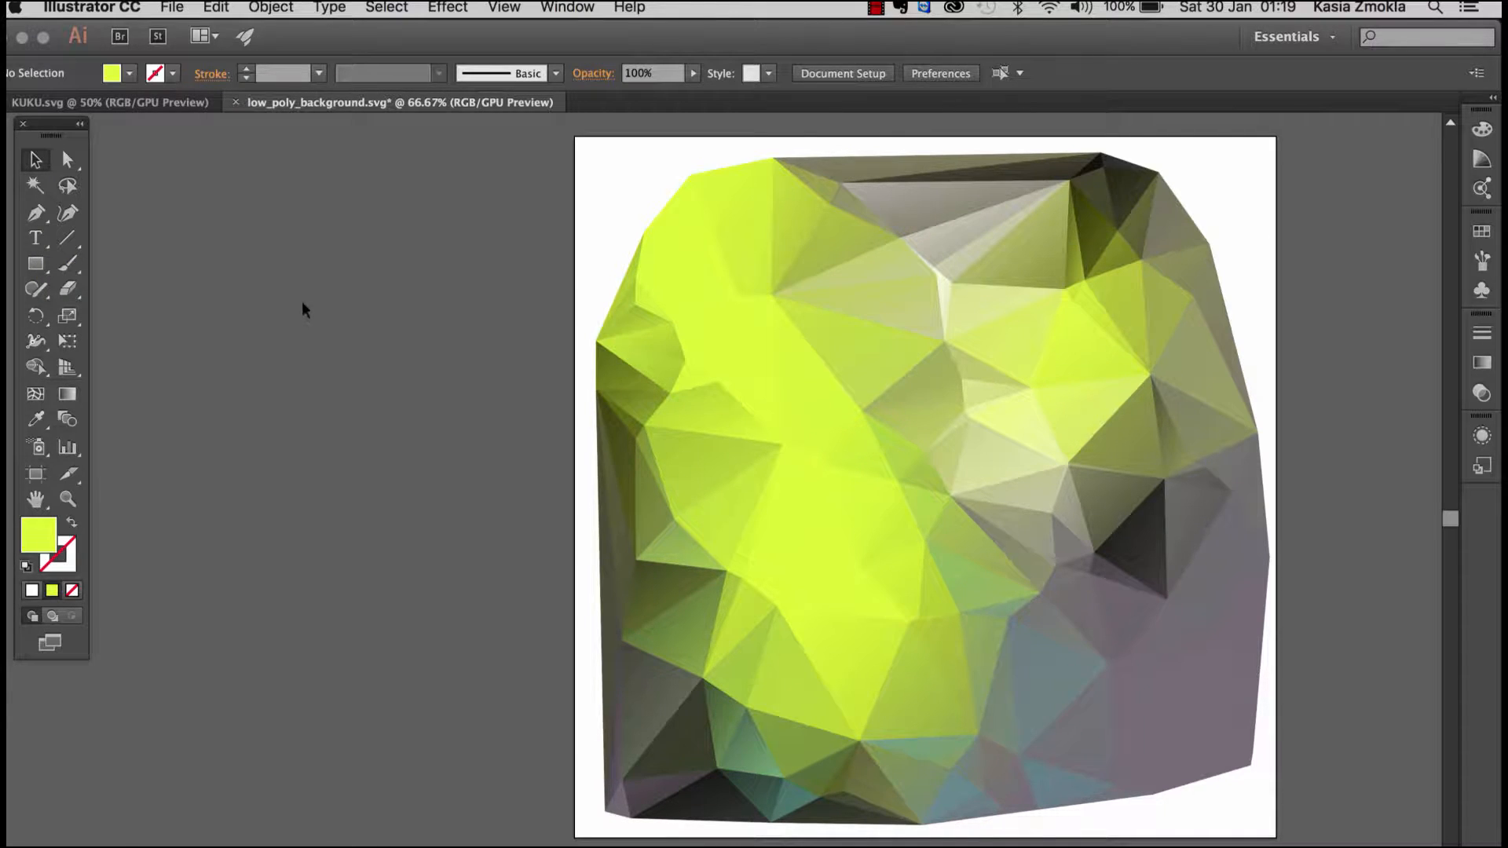
key(t)
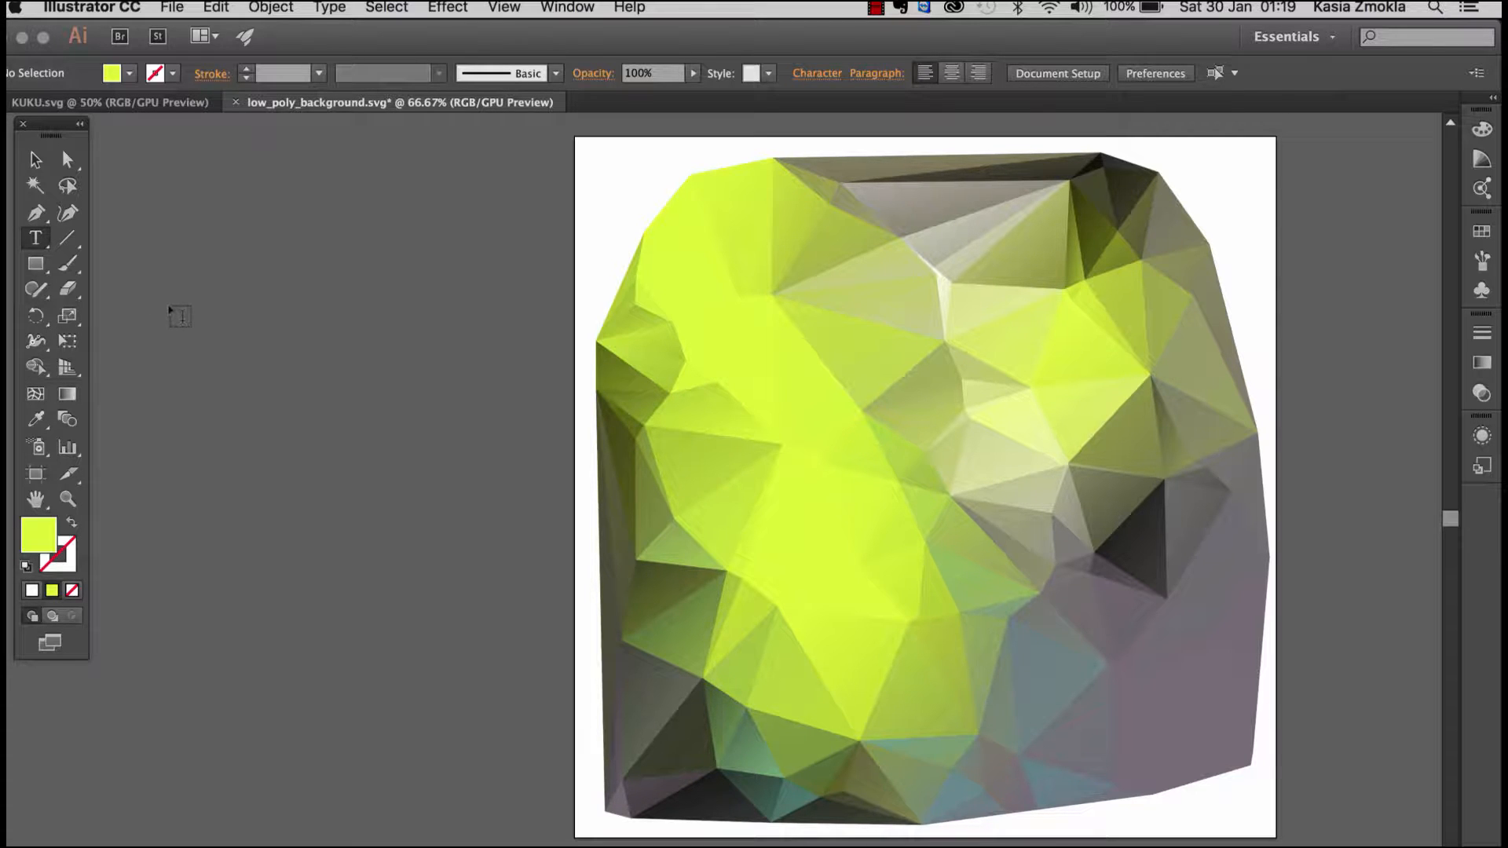
click(219, 309)
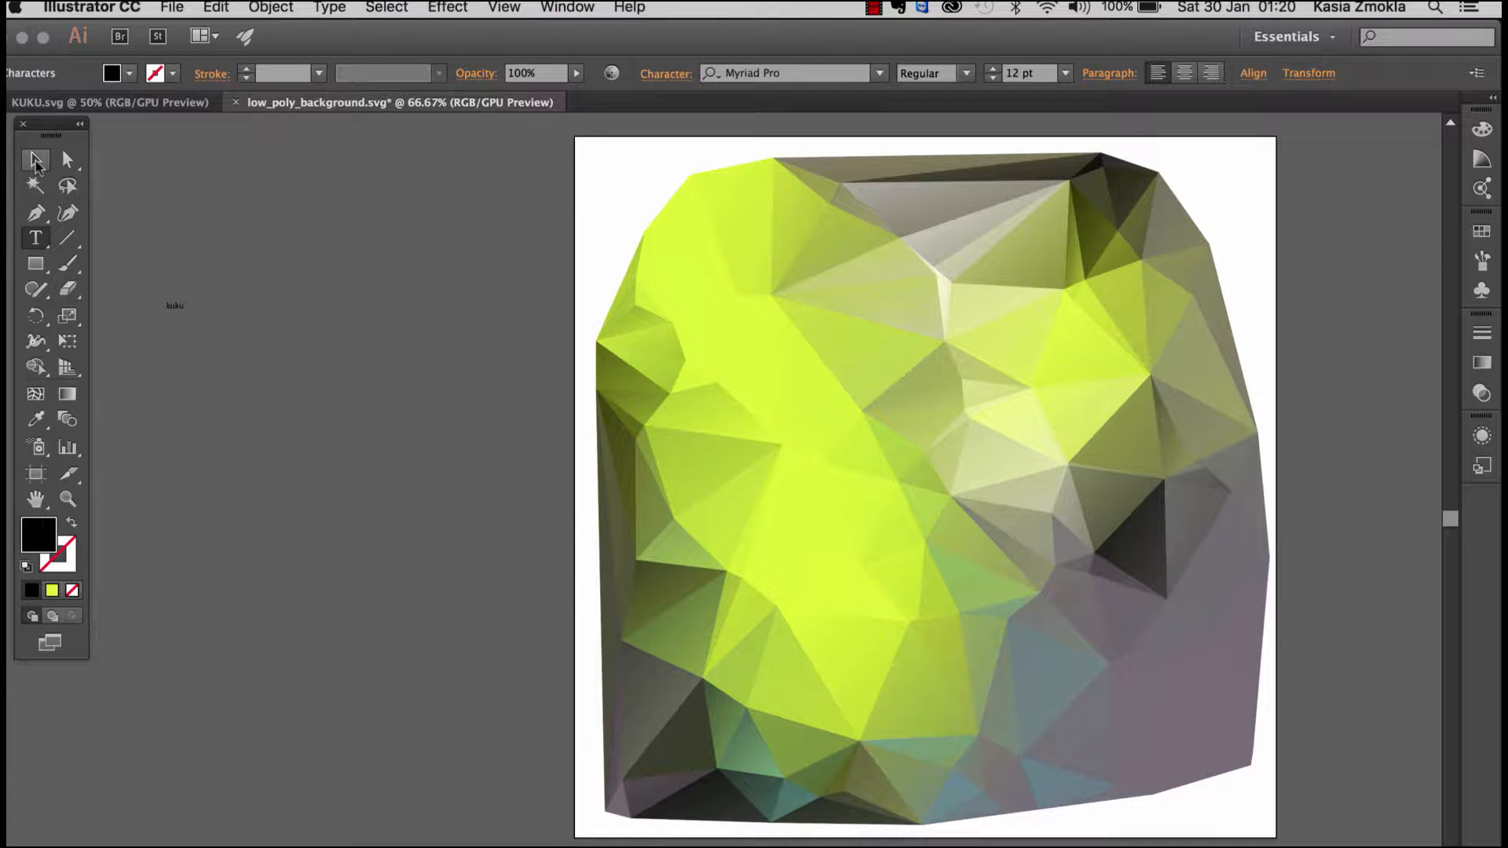
Step: Scale the "kuku" text up to about 256 pt and place it on the canvas left of the artboard
click(35, 161)
click(175, 306)
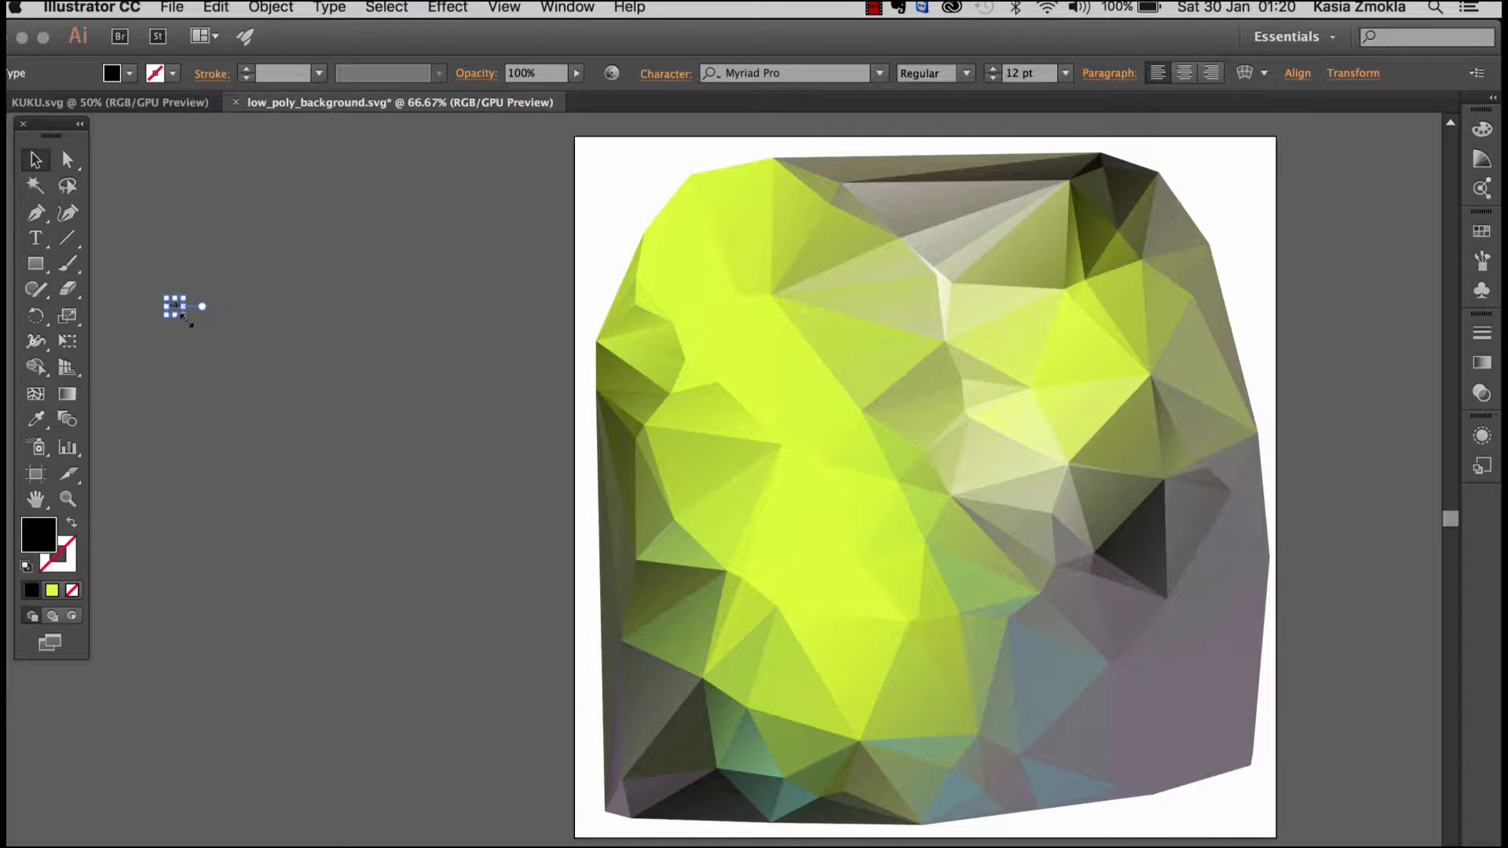
drag(191, 328, 528, 578)
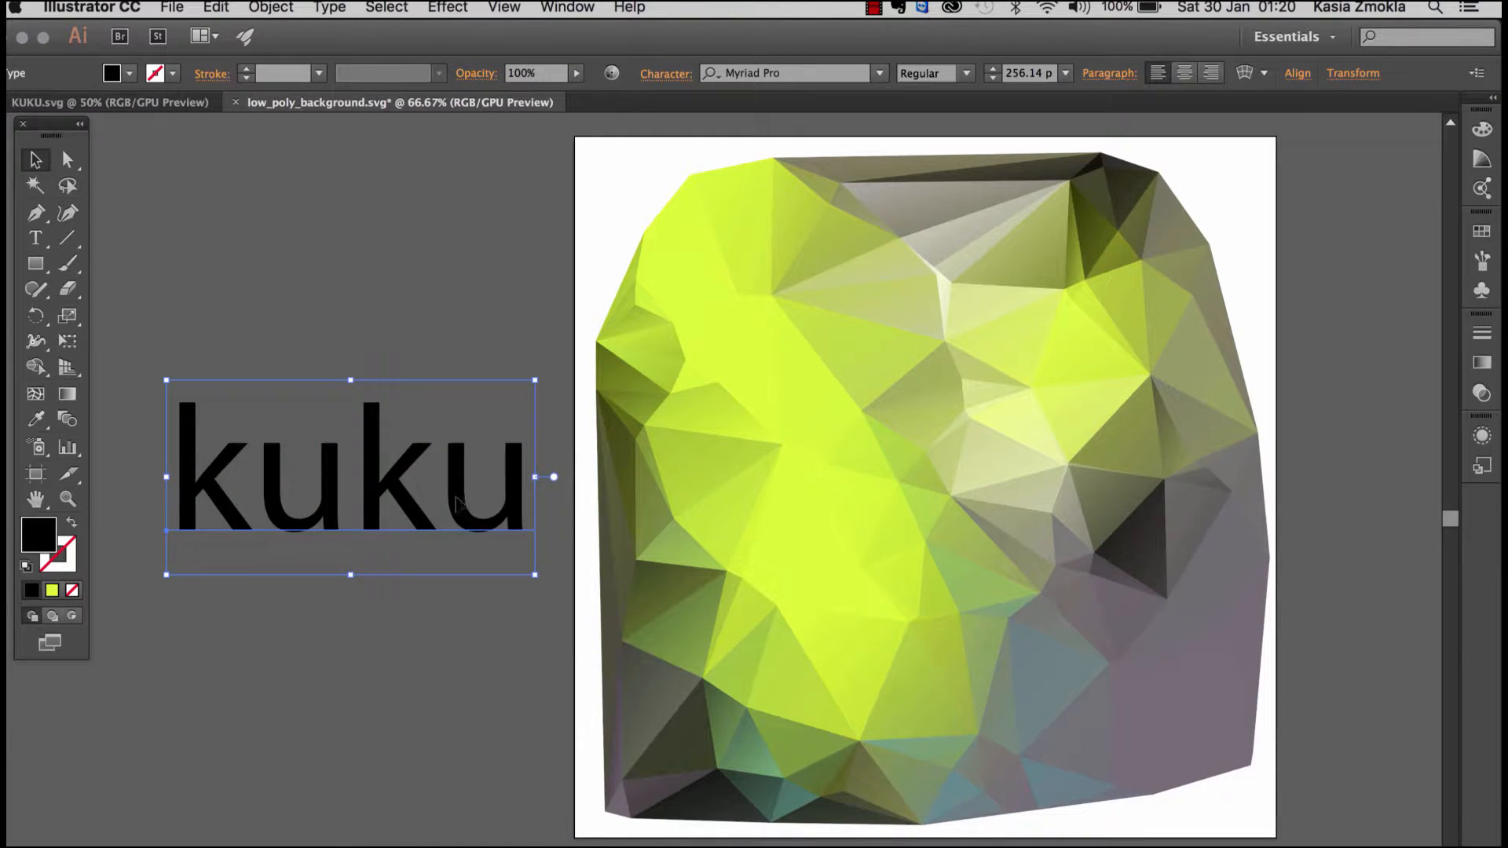
drag(490, 436, 480, 331)
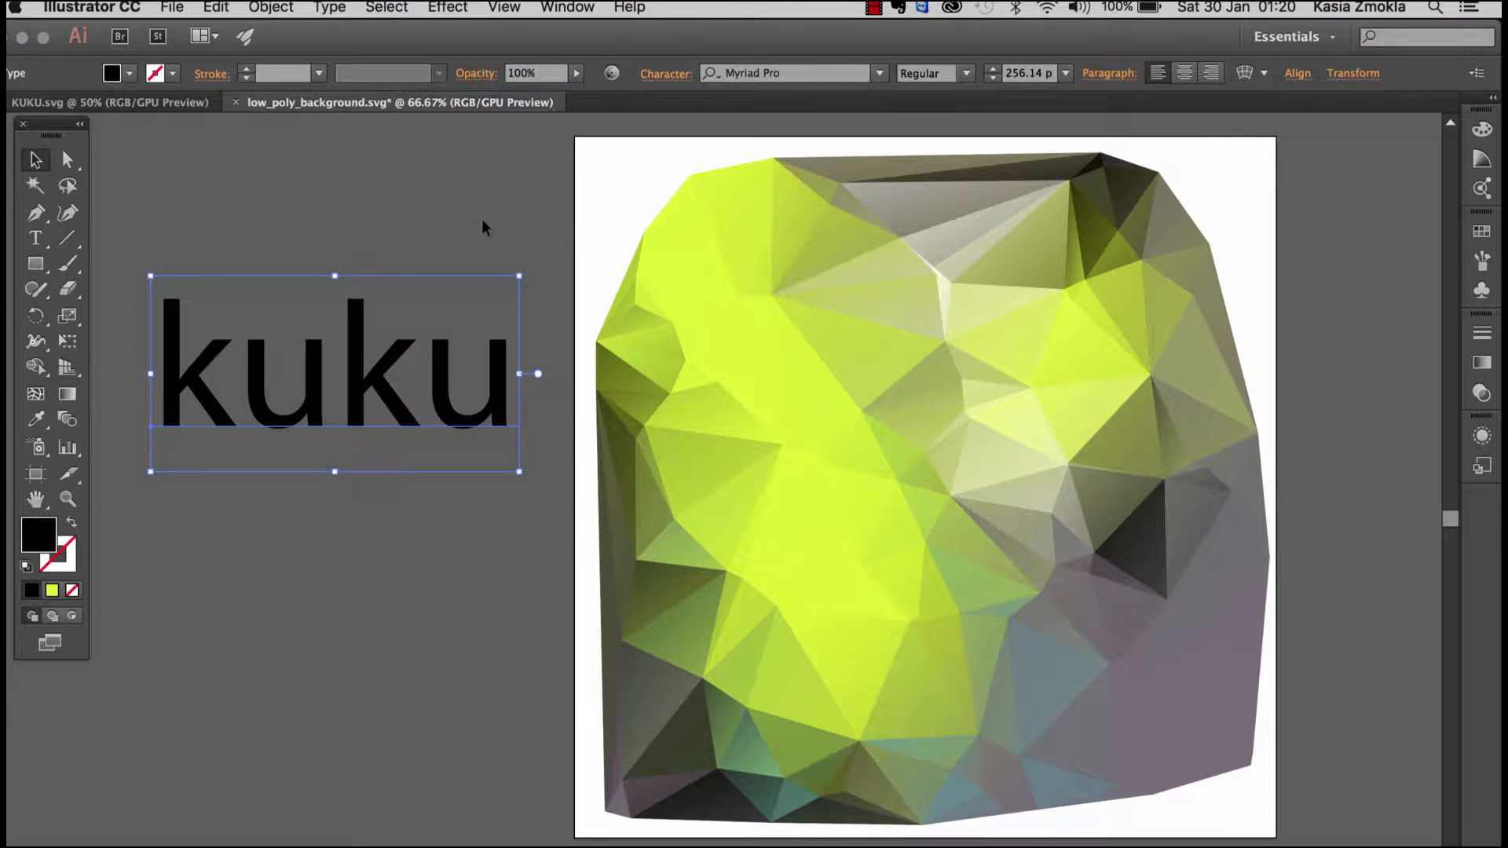
drag(370, 307, 351, 301)
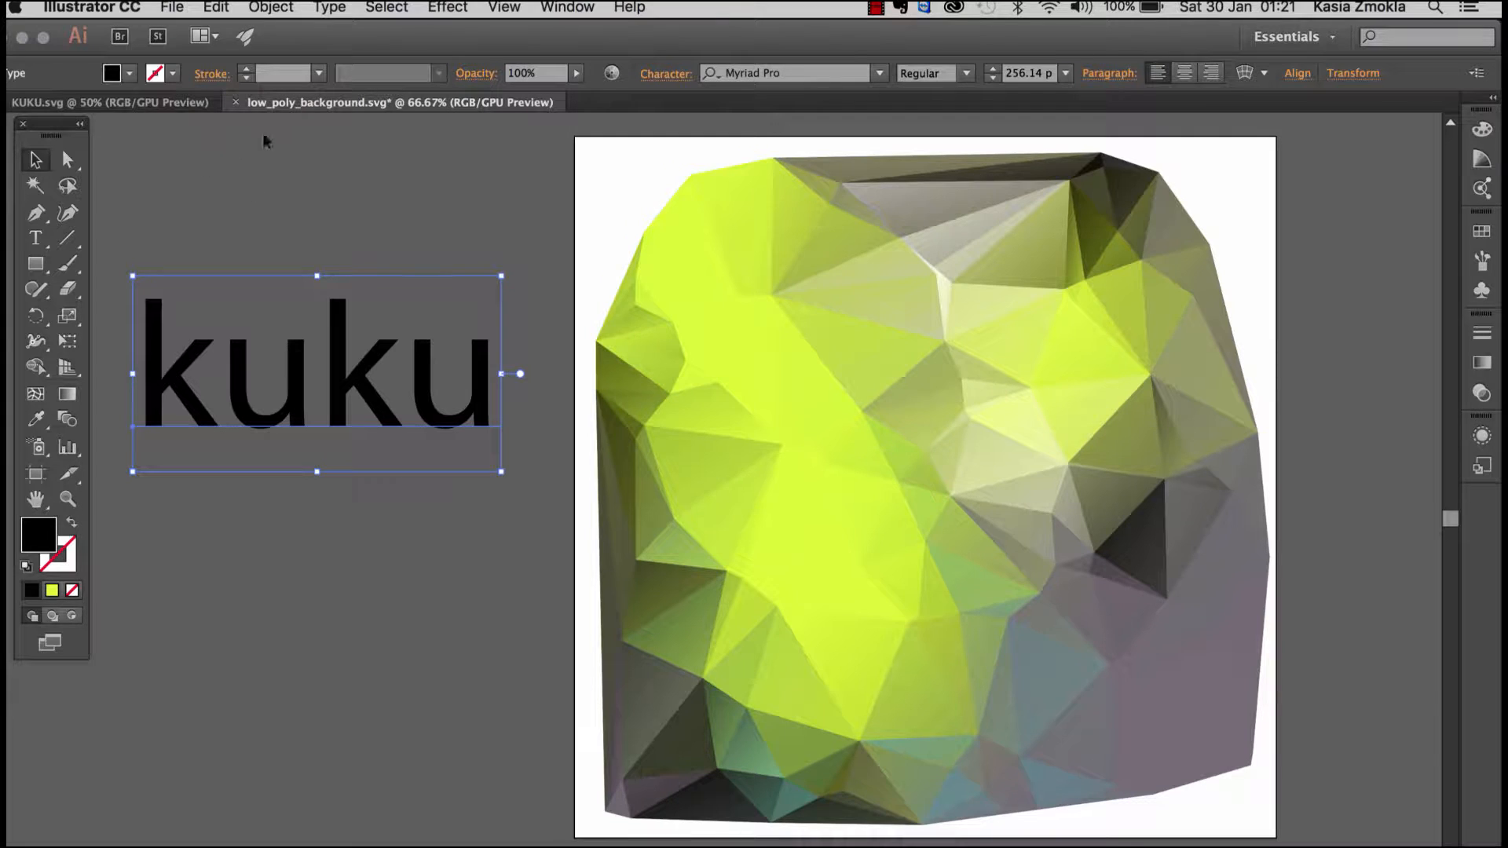
Step: Change the "kuku" text to UPPERCASE and shift it slightly away from the artboard
click(331, 11)
click(332, 11)
click(333, 9)
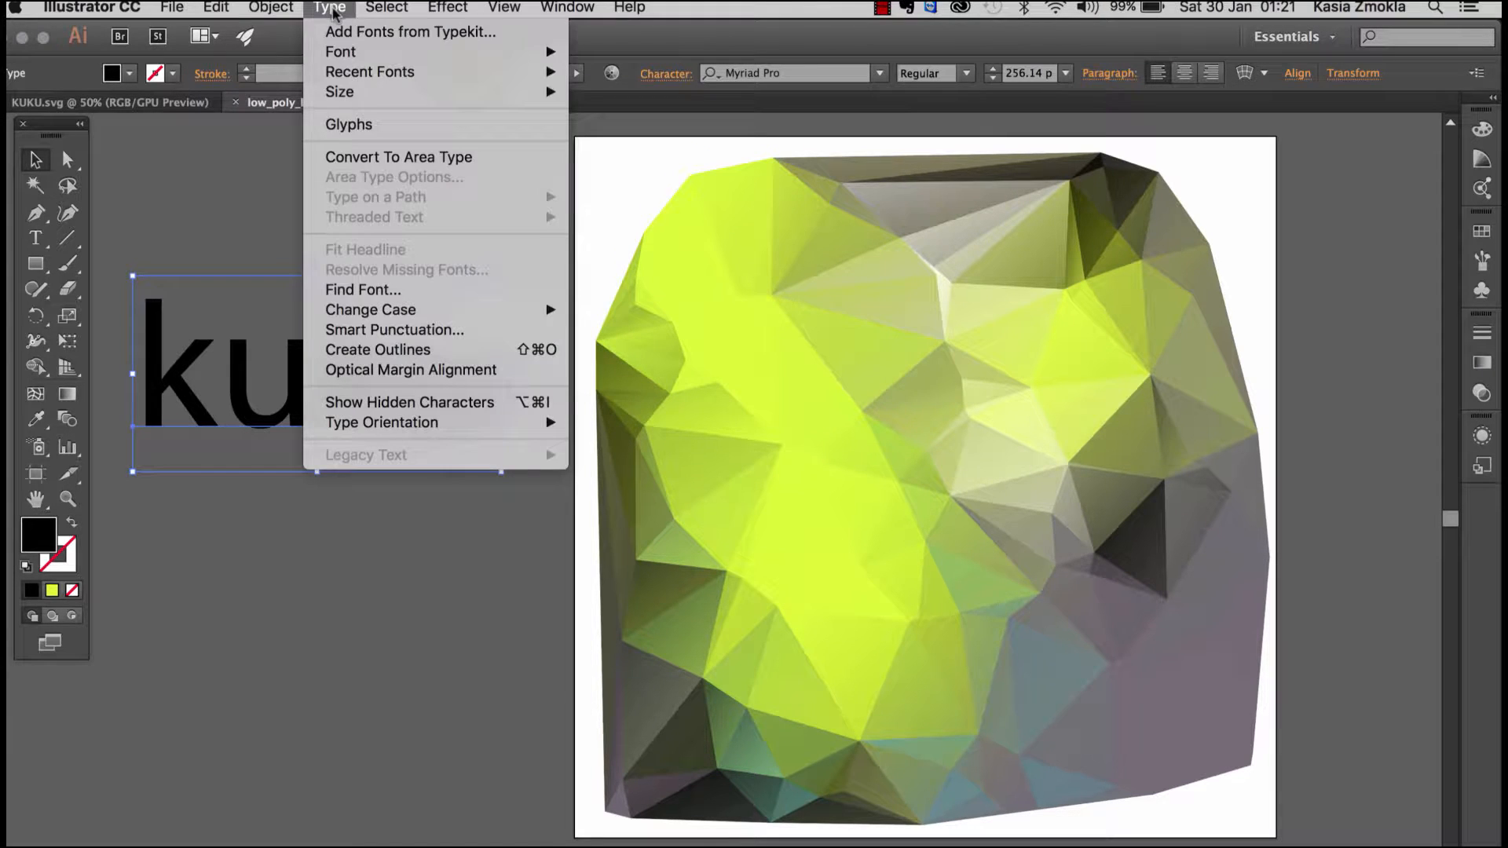
mouse_move(393, 314)
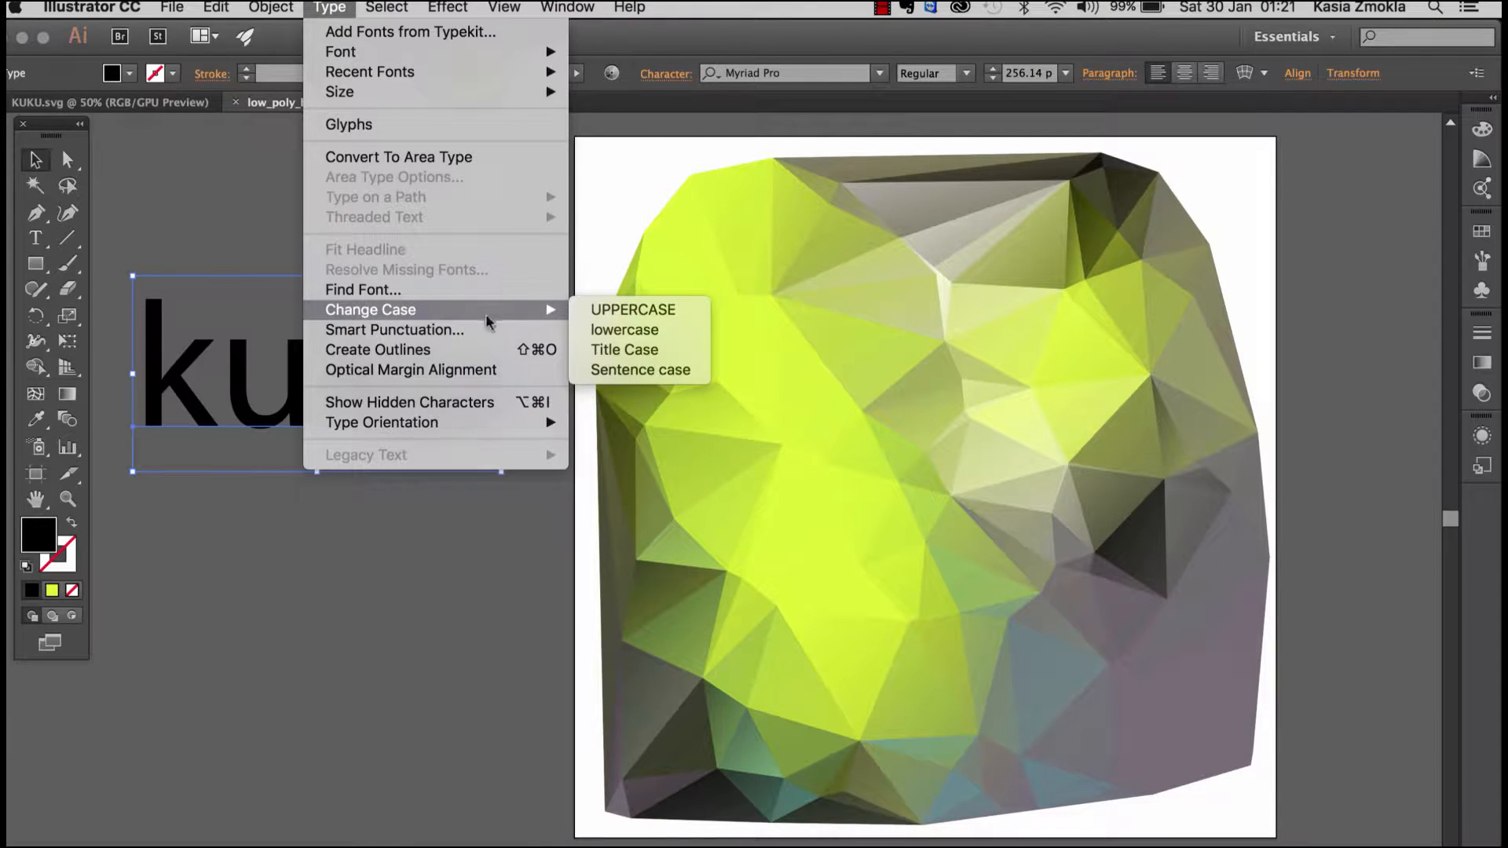
click(635, 311)
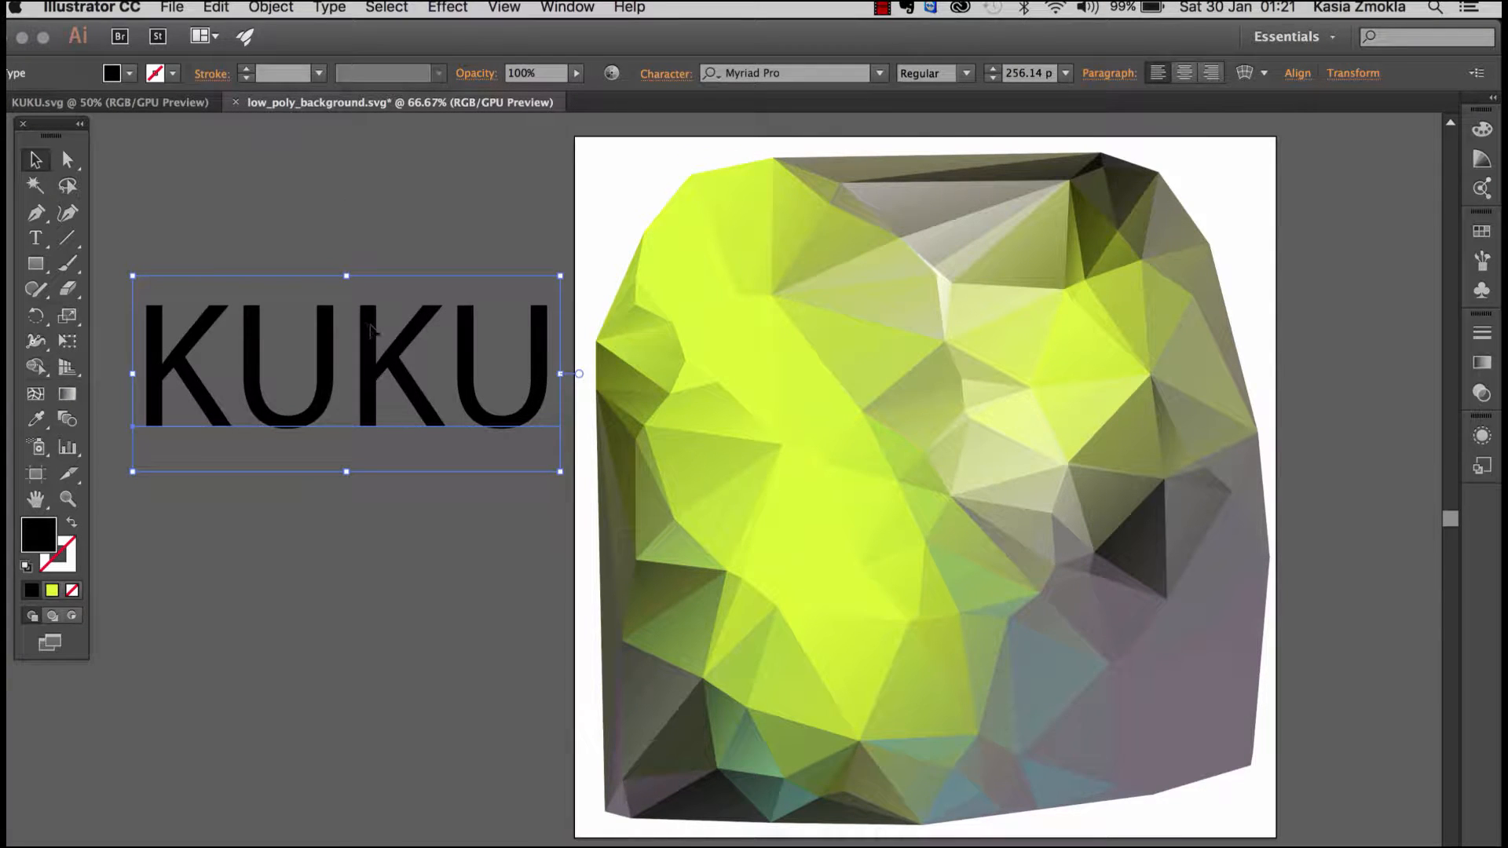
drag(369, 323, 346, 309)
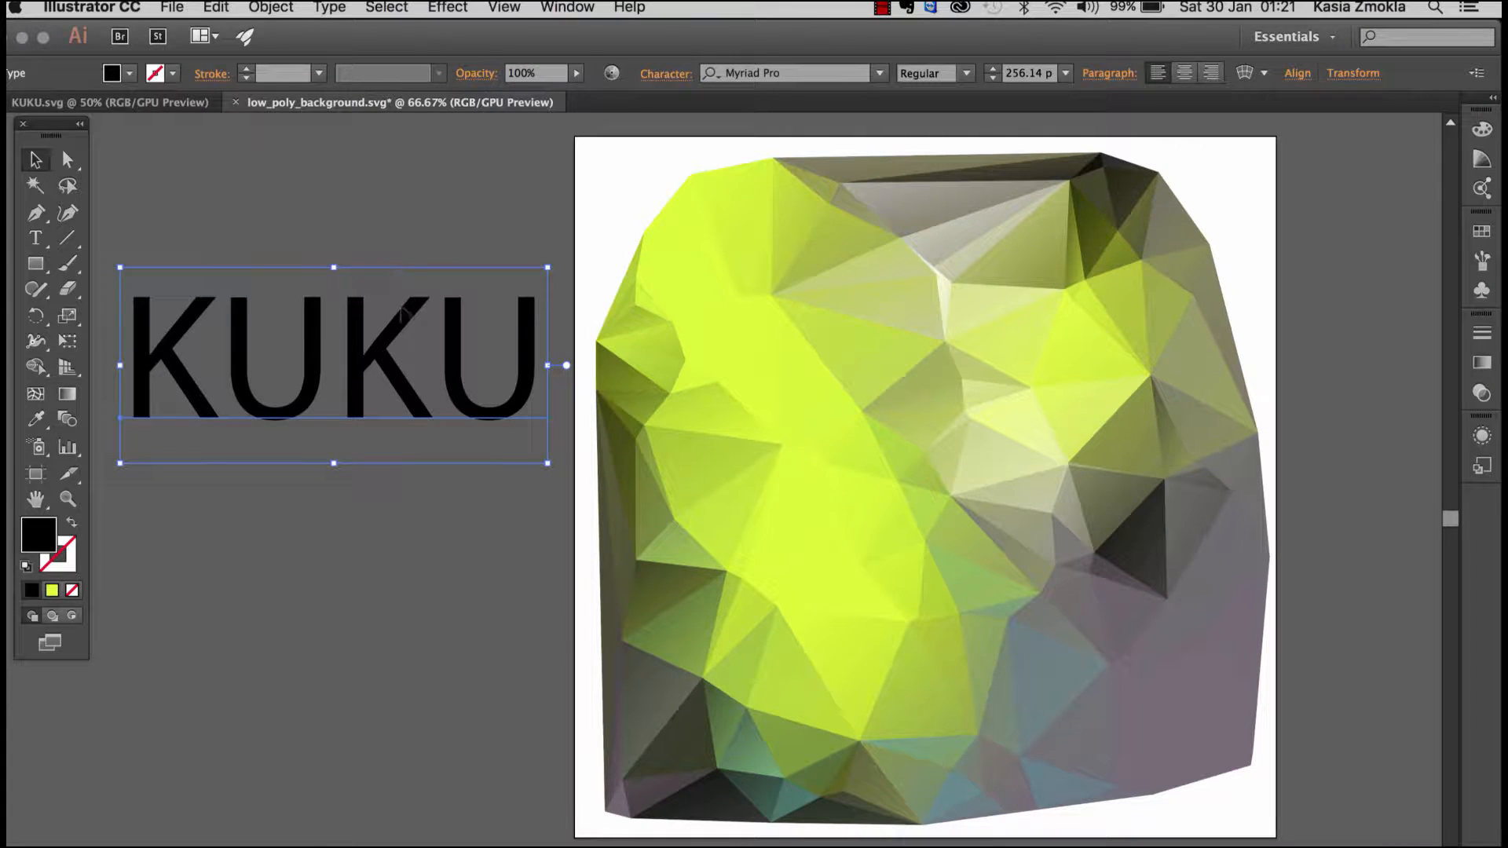
drag(398, 330, 392, 320)
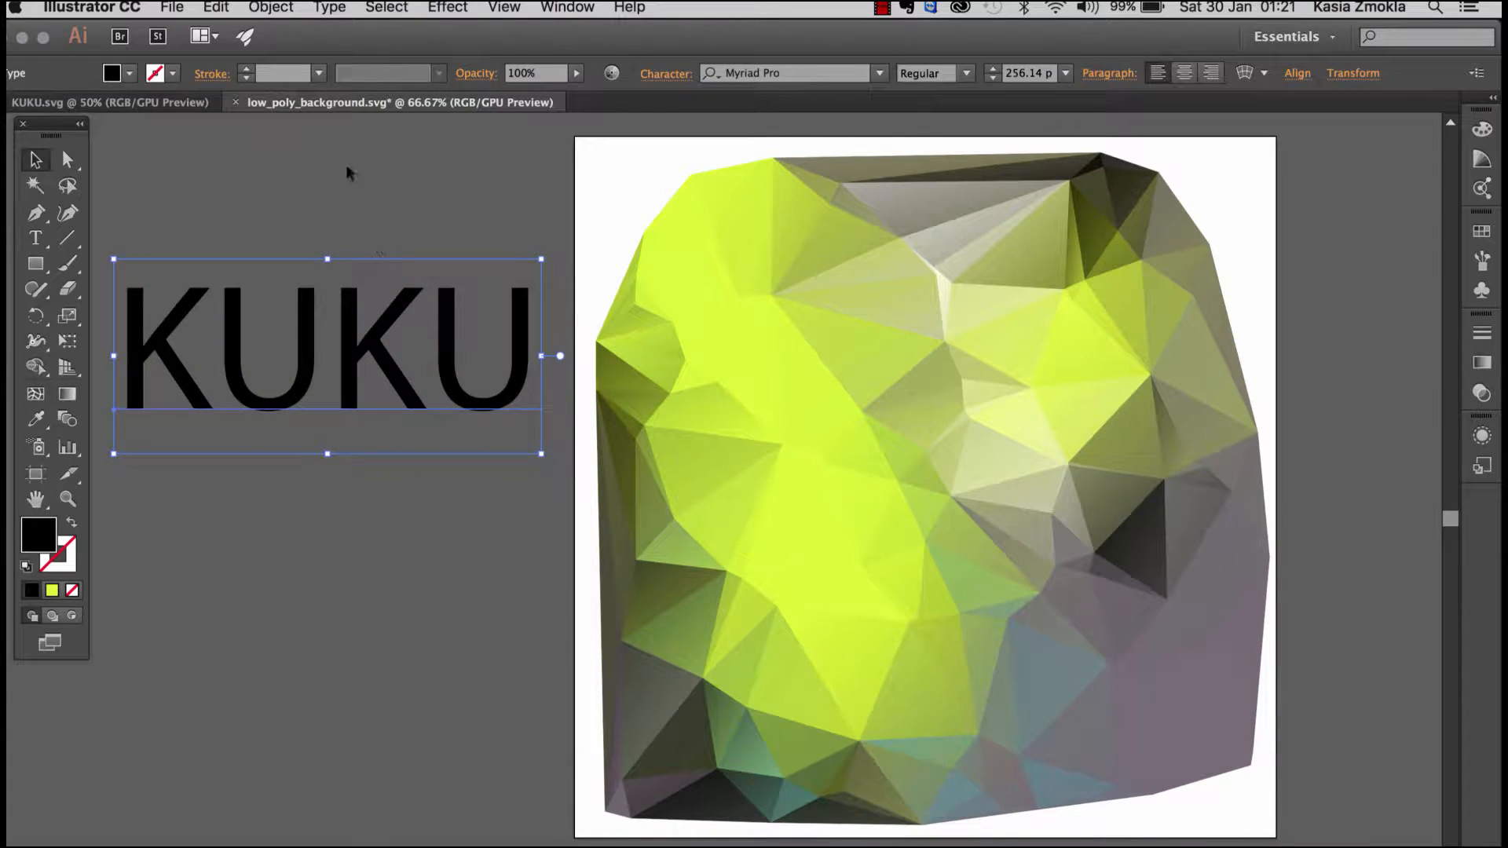
Step: Check the lettering in KUKU.svg and set the font of the new KUKU text to Kanit Black
click(185, 102)
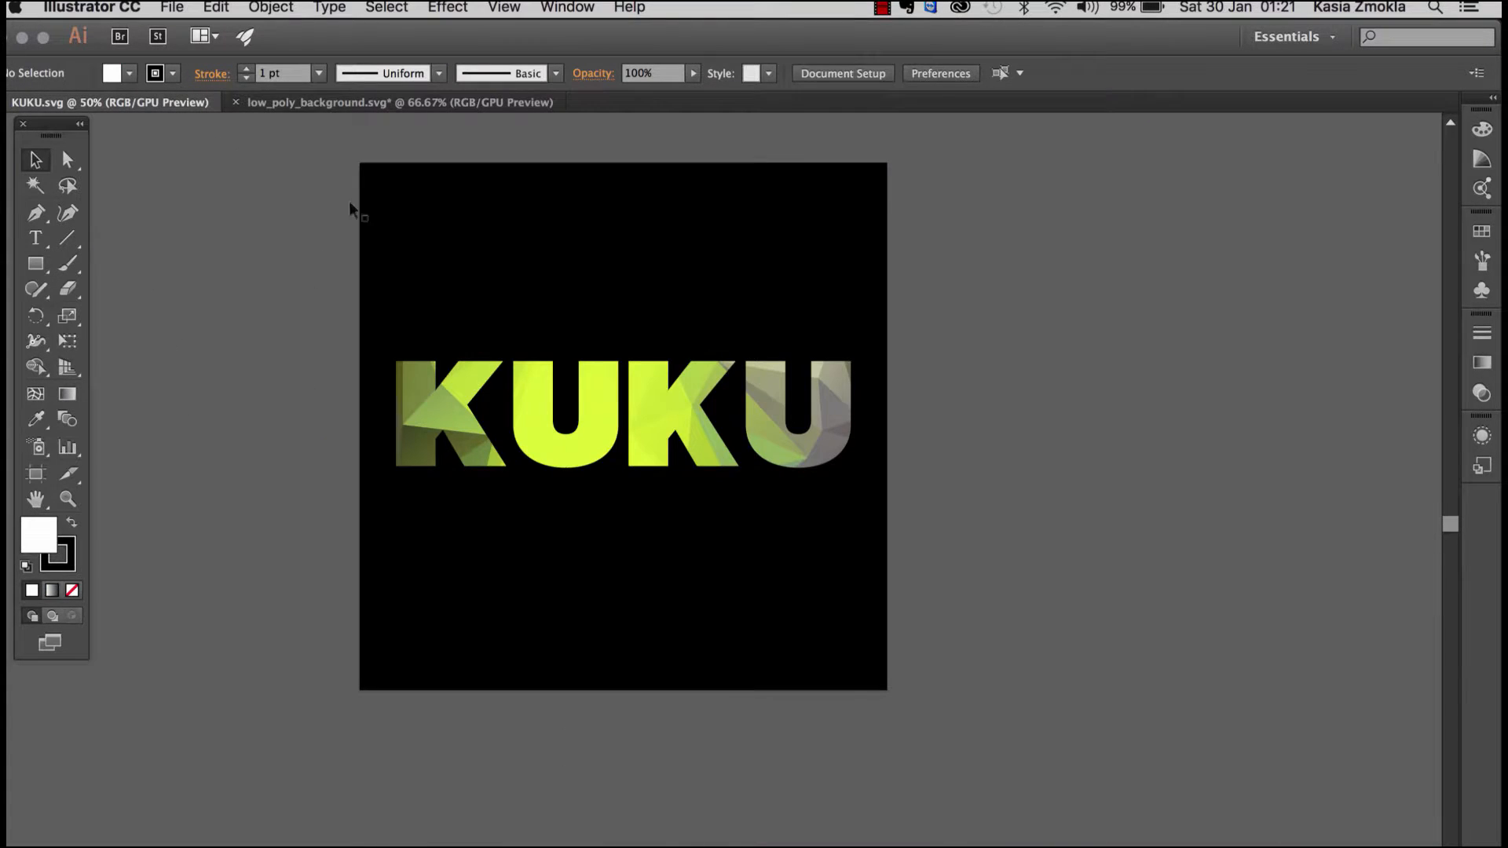
click(343, 103)
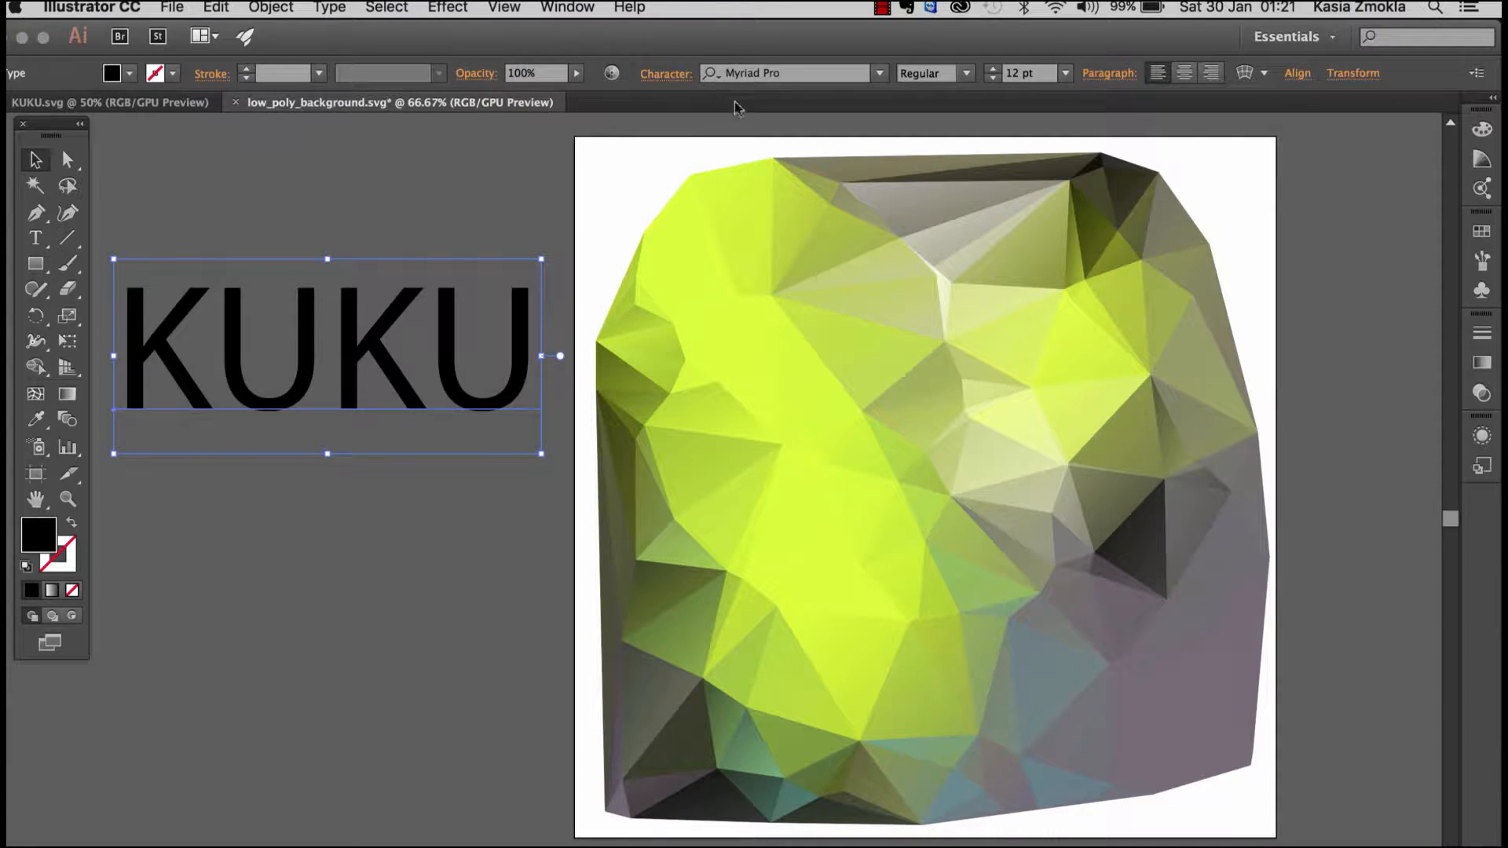
drag(448, 322, 442, 323)
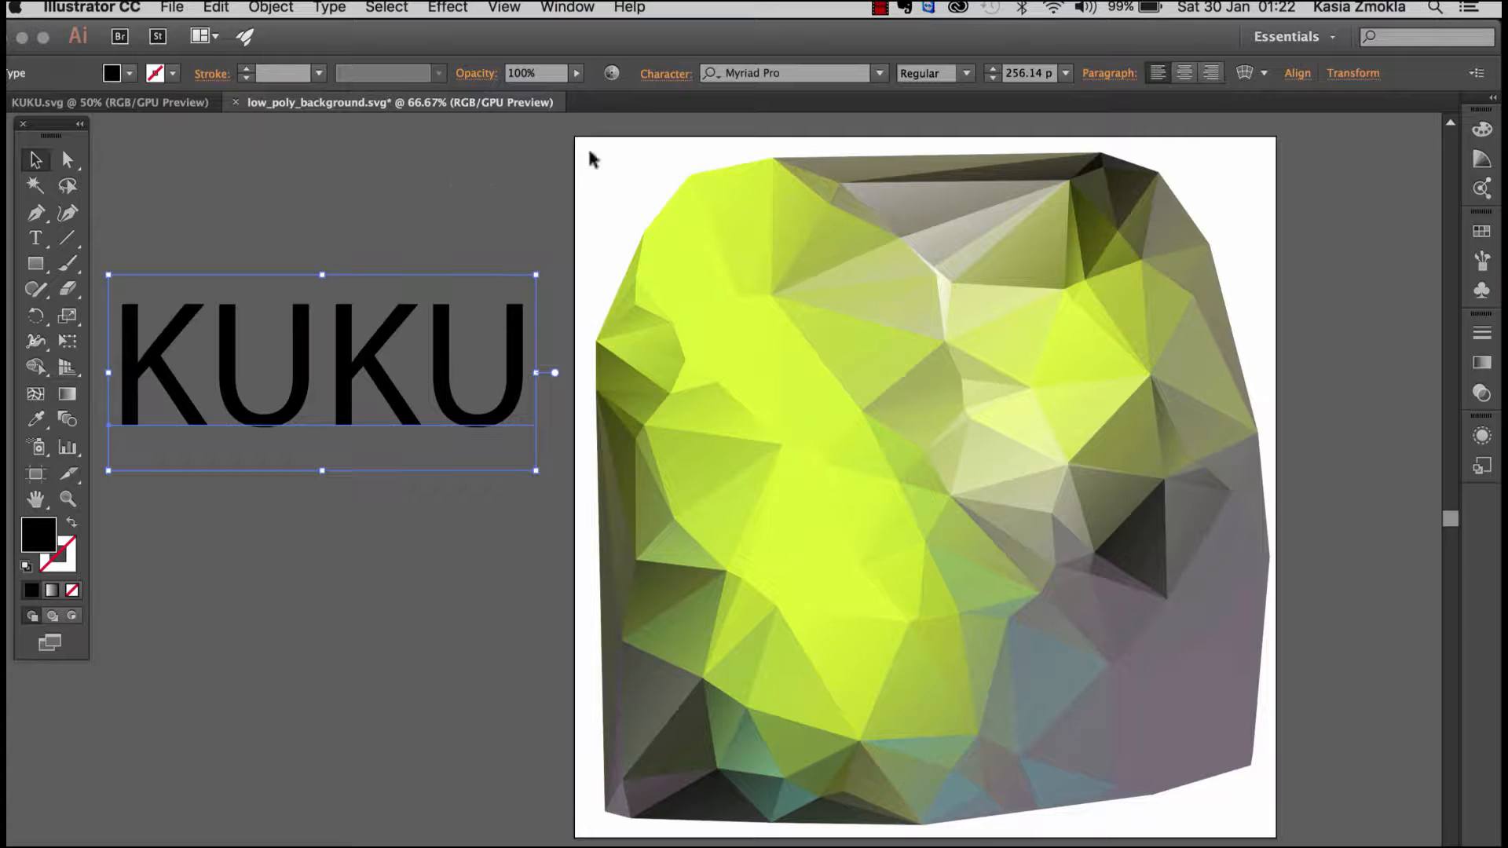
click(796, 72)
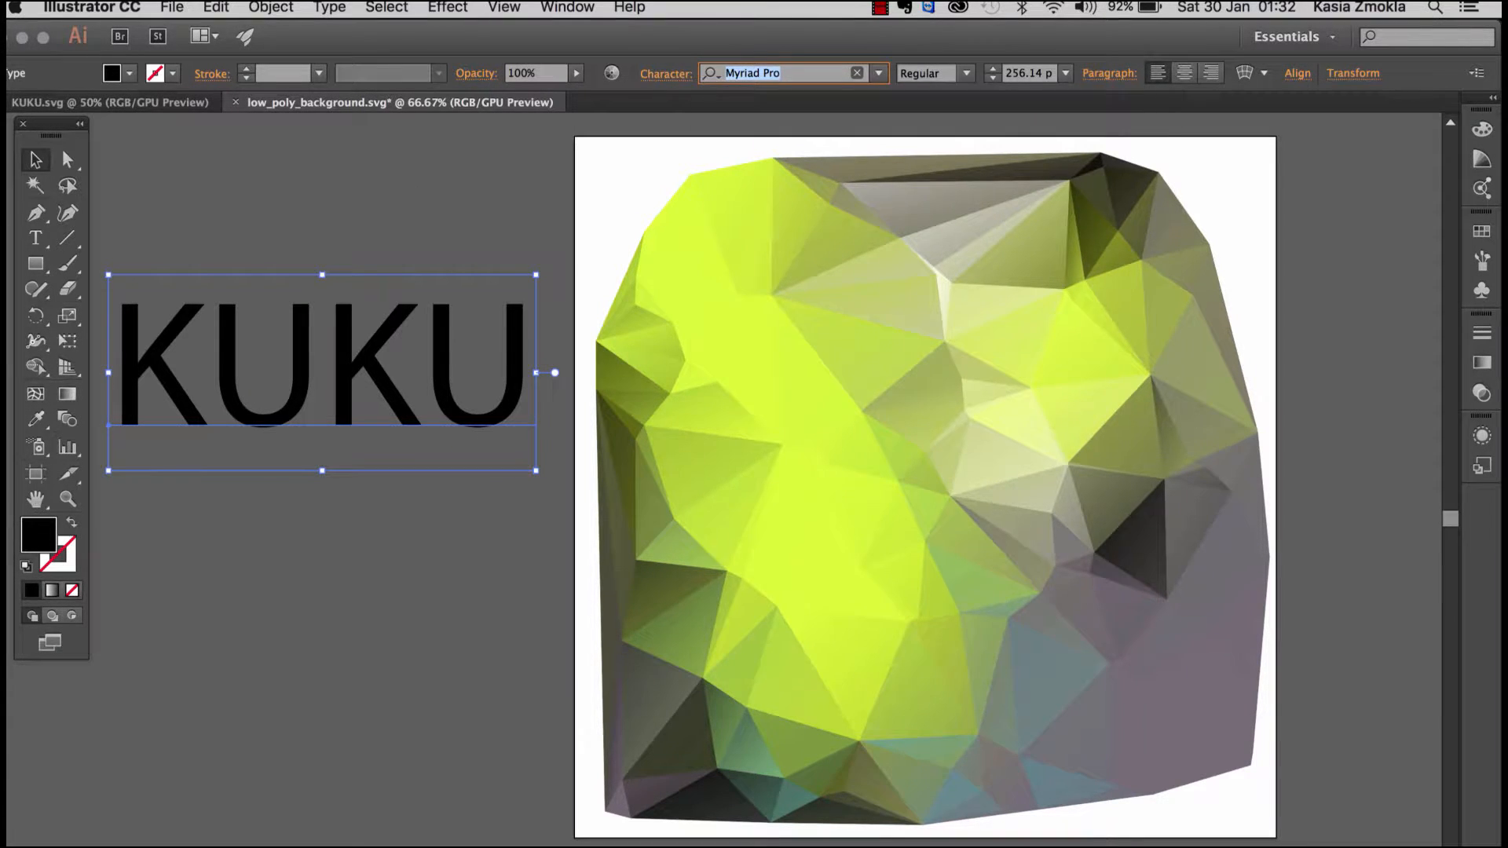
text(kanit)
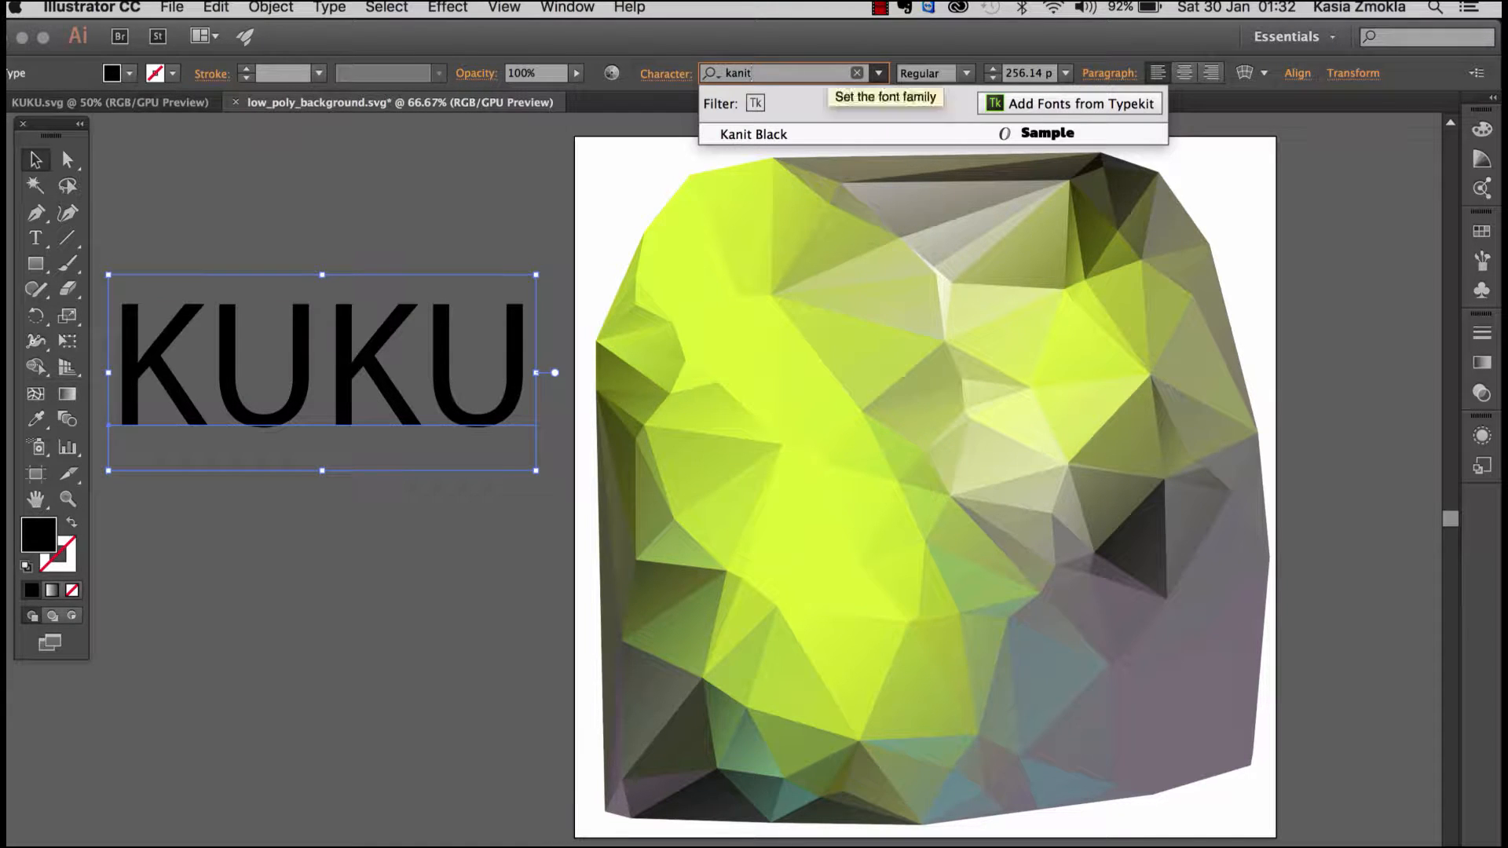
key(Return)
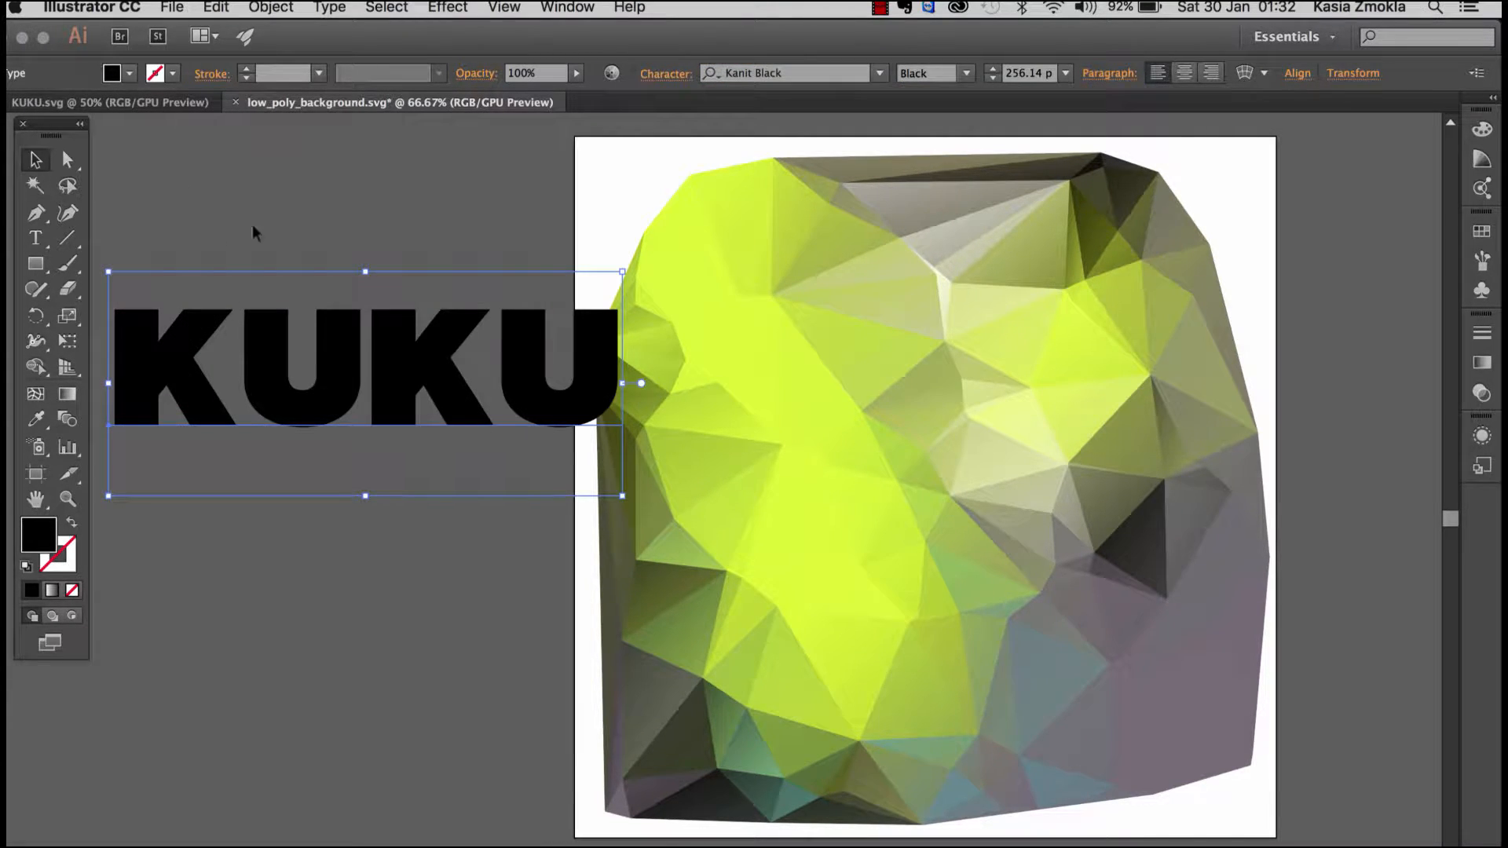
Step: Move the KUKU text off the low-poly artwork onto the empty canvas beside the artboard
click(315, 206)
drag(254, 216, 438, 229)
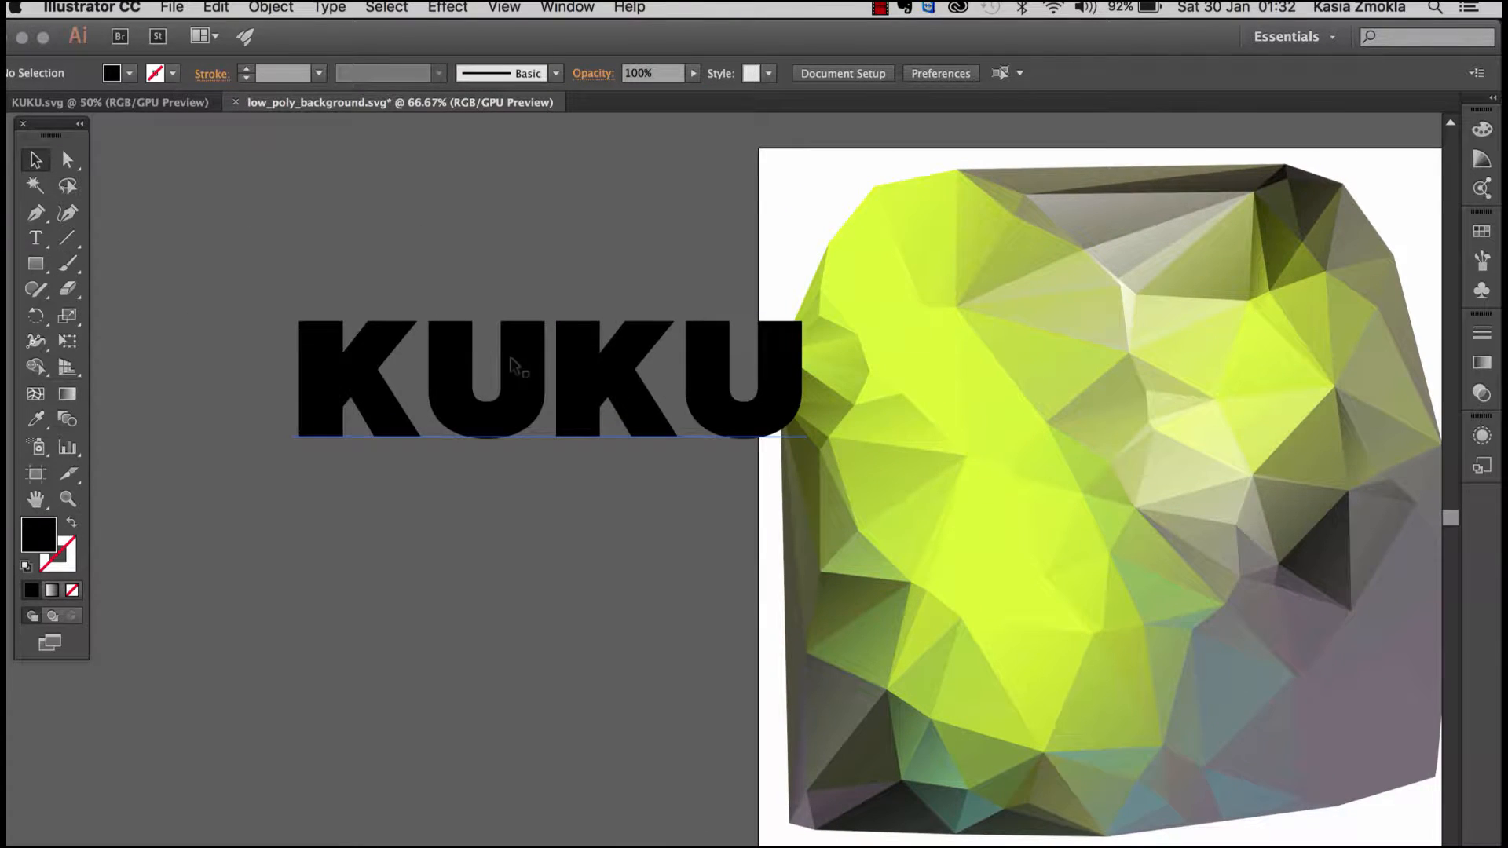
drag(511, 357, 428, 383)
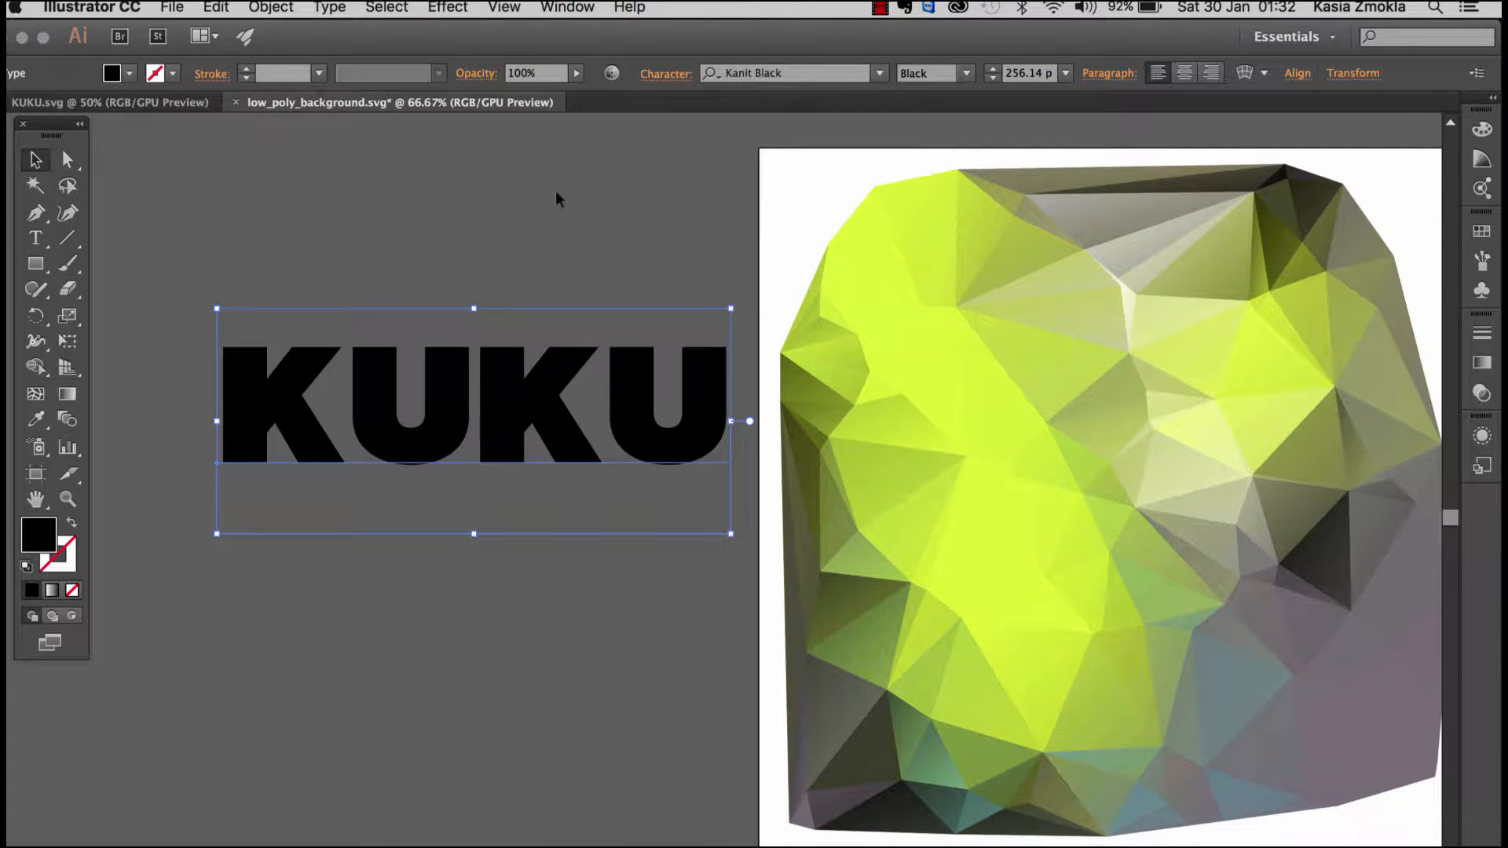
drag(629, 381, 592, 388)
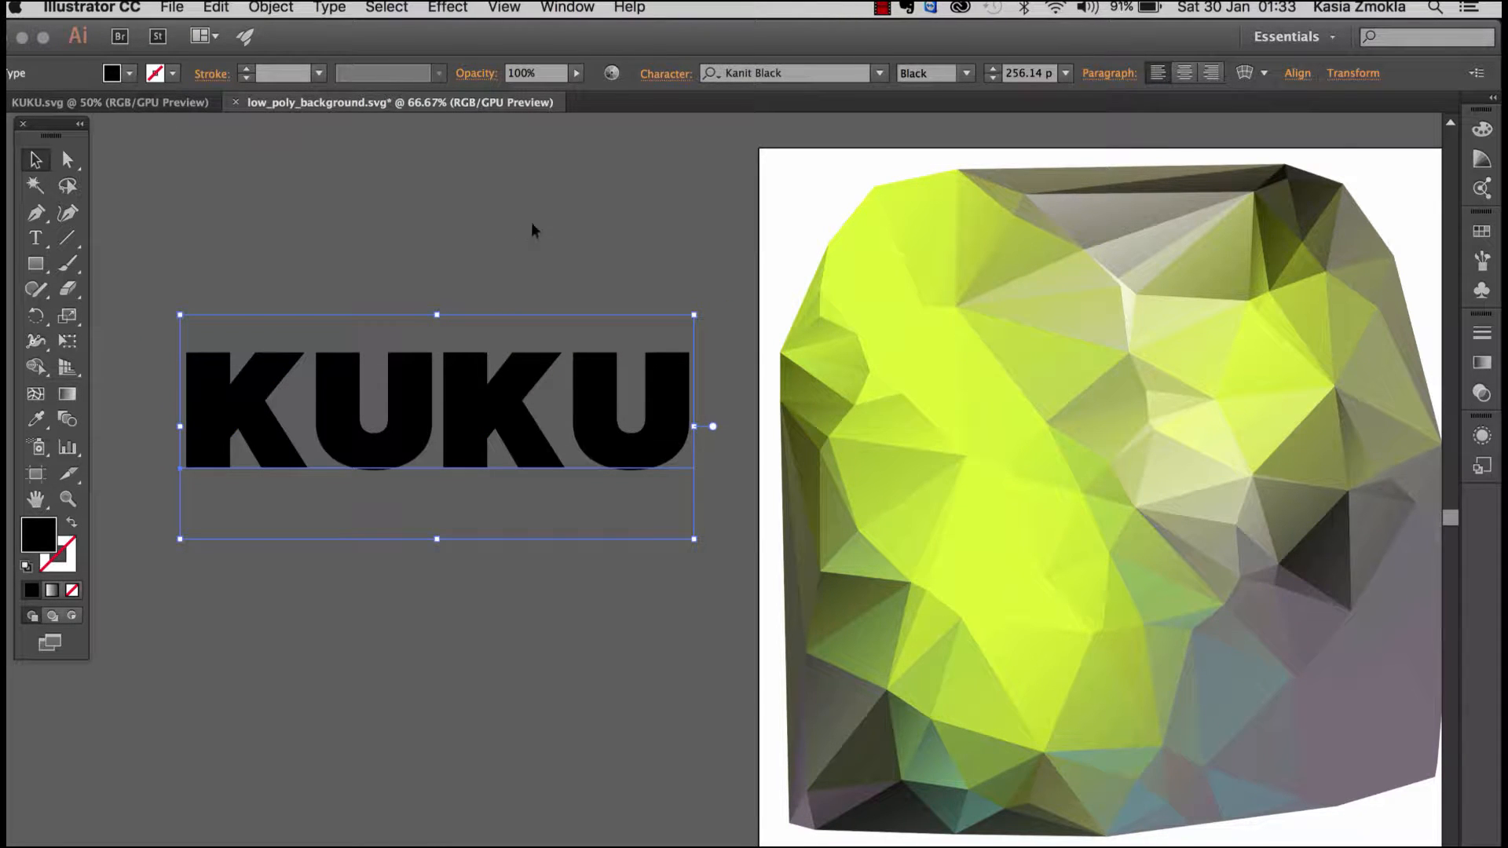
Step: Try inserting "kh" in the middle of the KUKU text and remove the extra letters again
drag(465, 416, 458, 409)
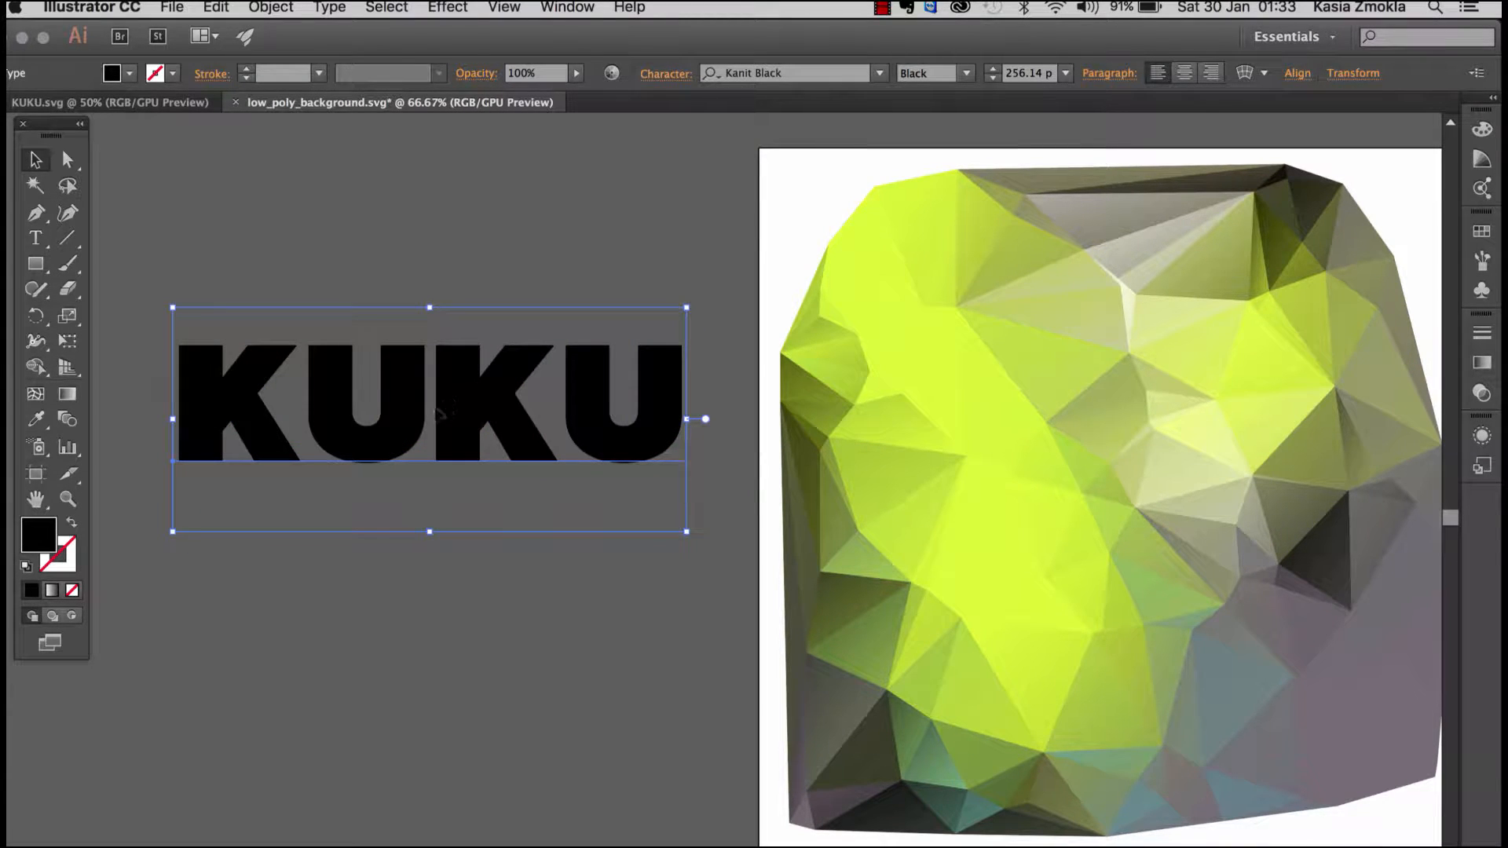
double_click(432, 414)
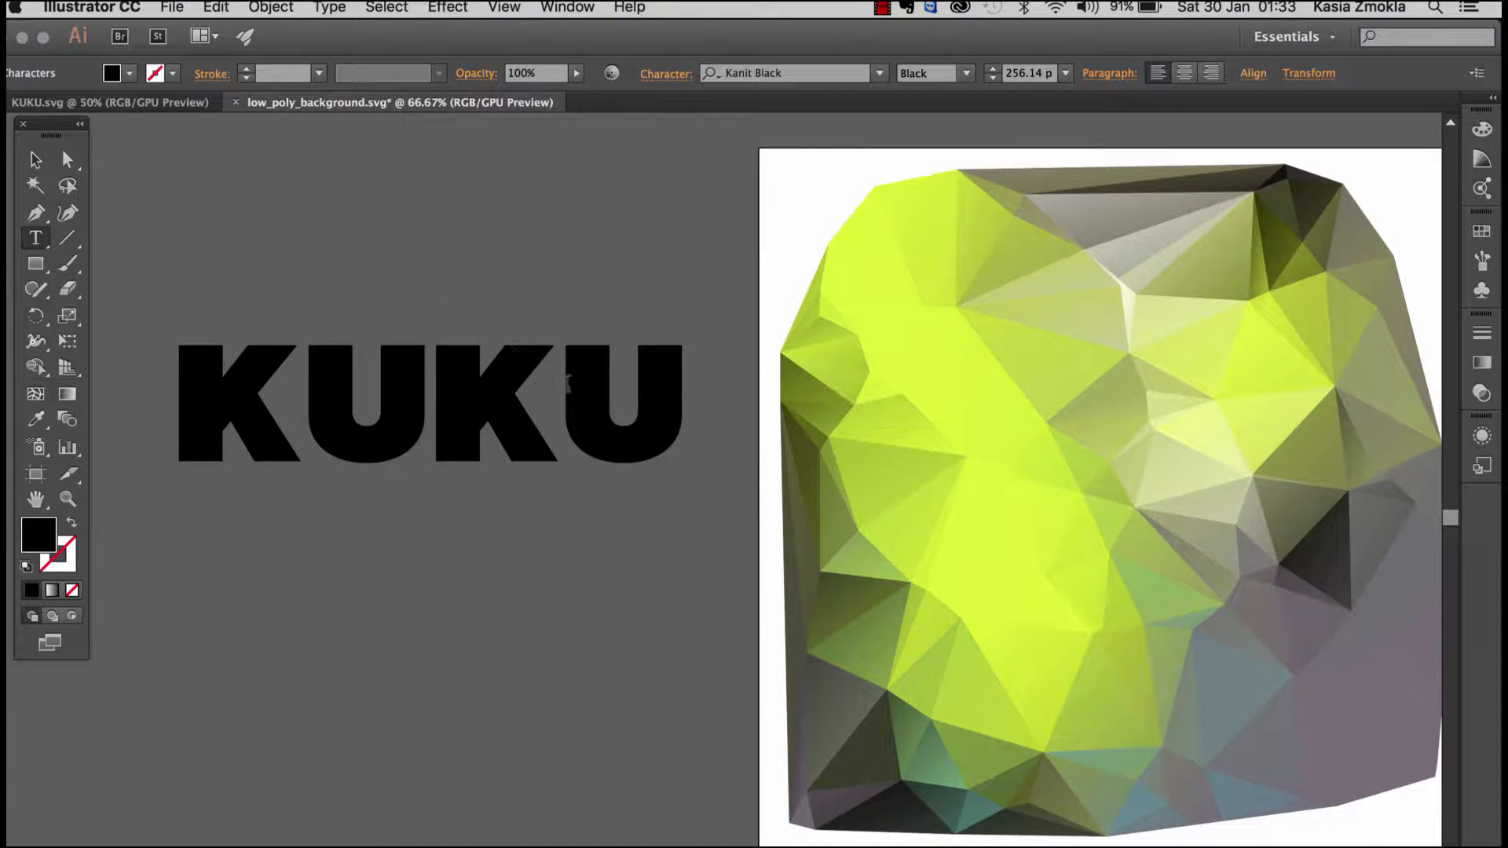
text(kh)
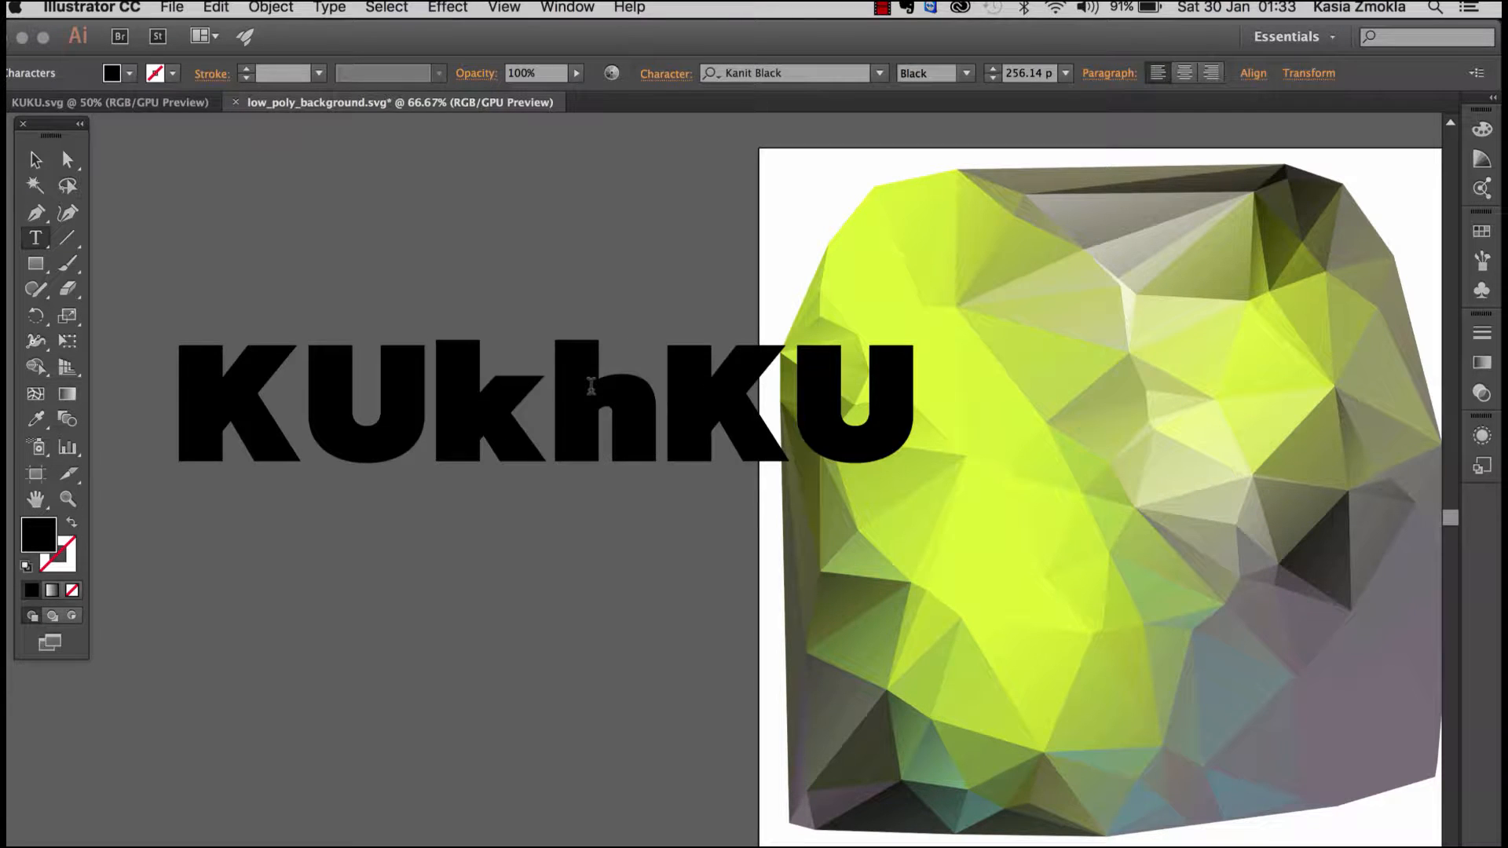
key(BackSpace)
key(BackSpace)
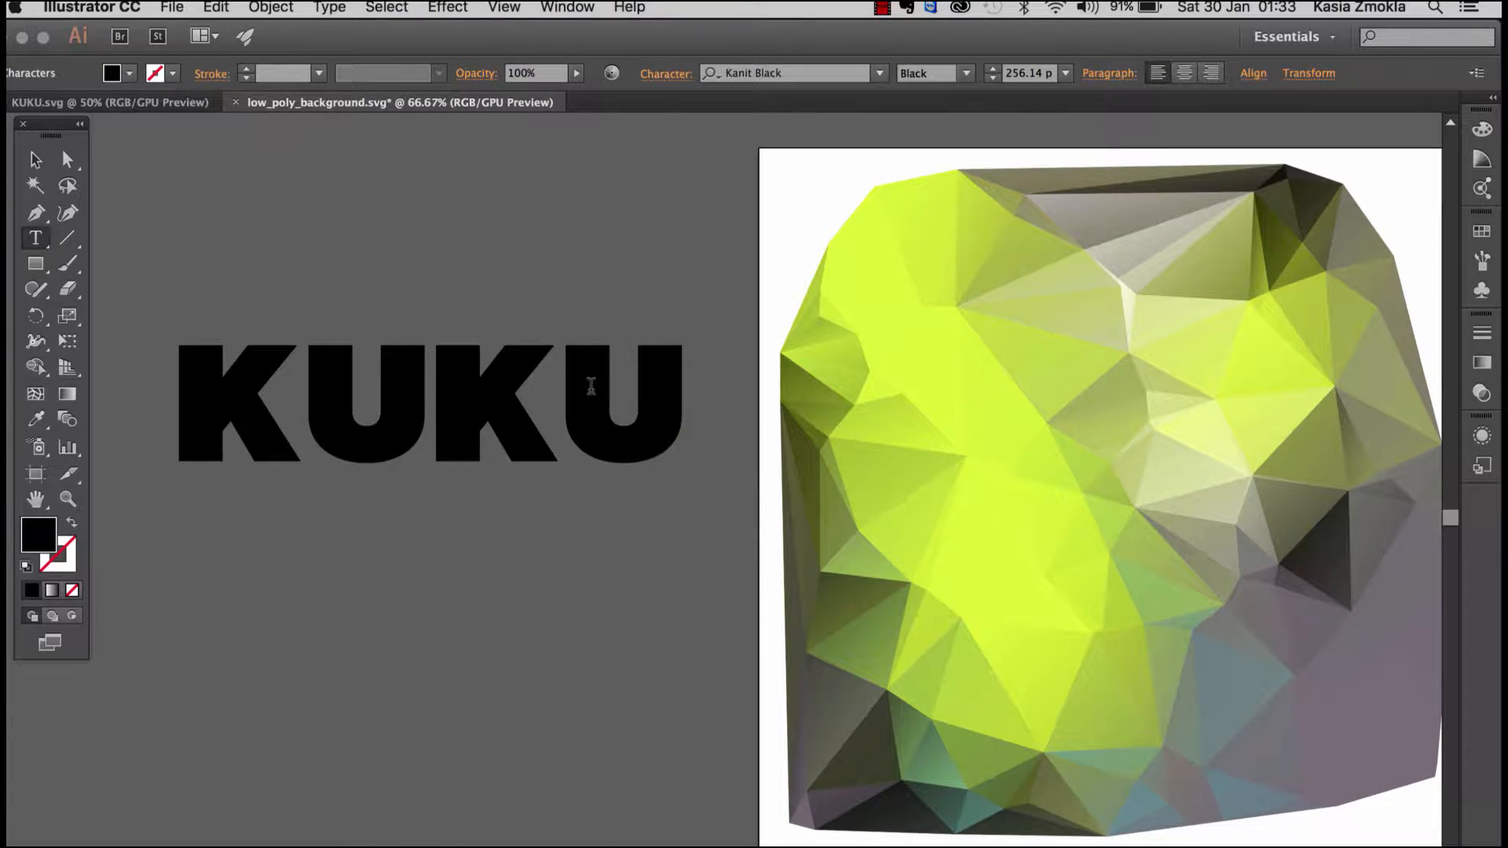
key(BackSpace)
key(Escape)
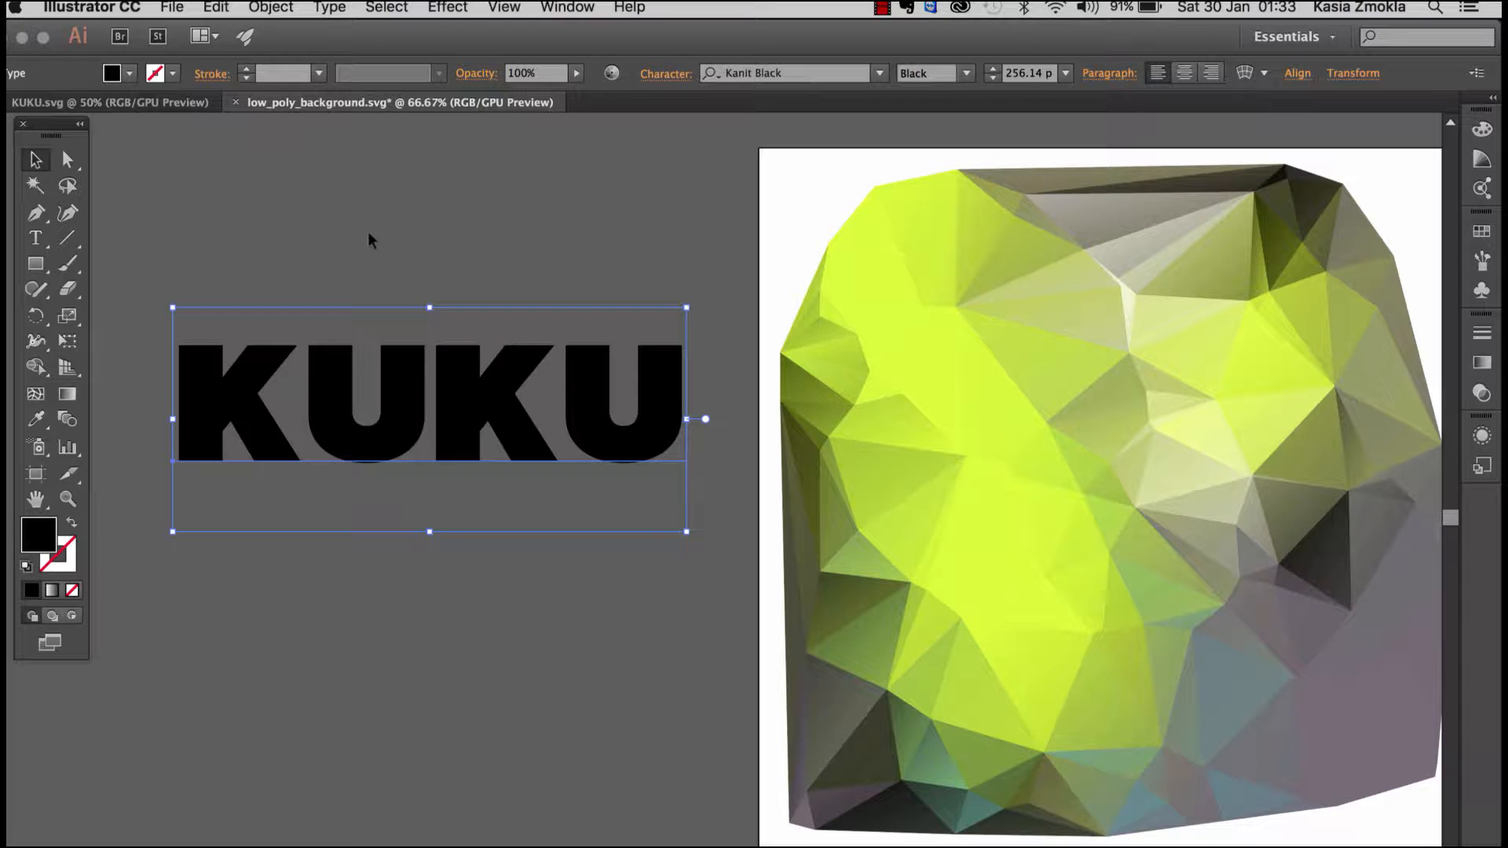
Step: Shift the KUKU text slightly up and away from the artboard and convert it to outlines
drag(404, 389, 389, 377)
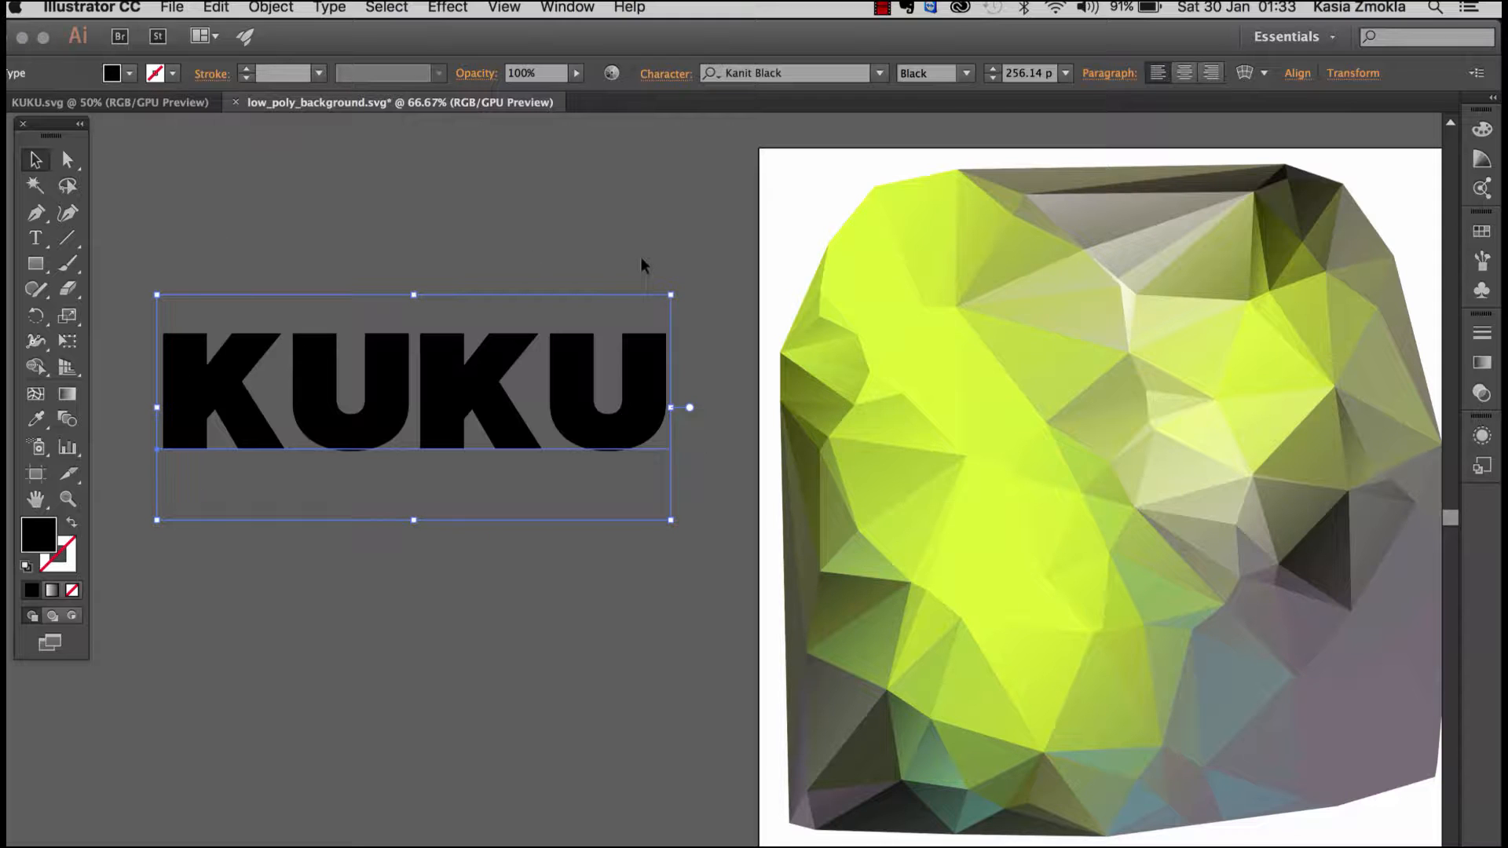
right_click(448, 402)
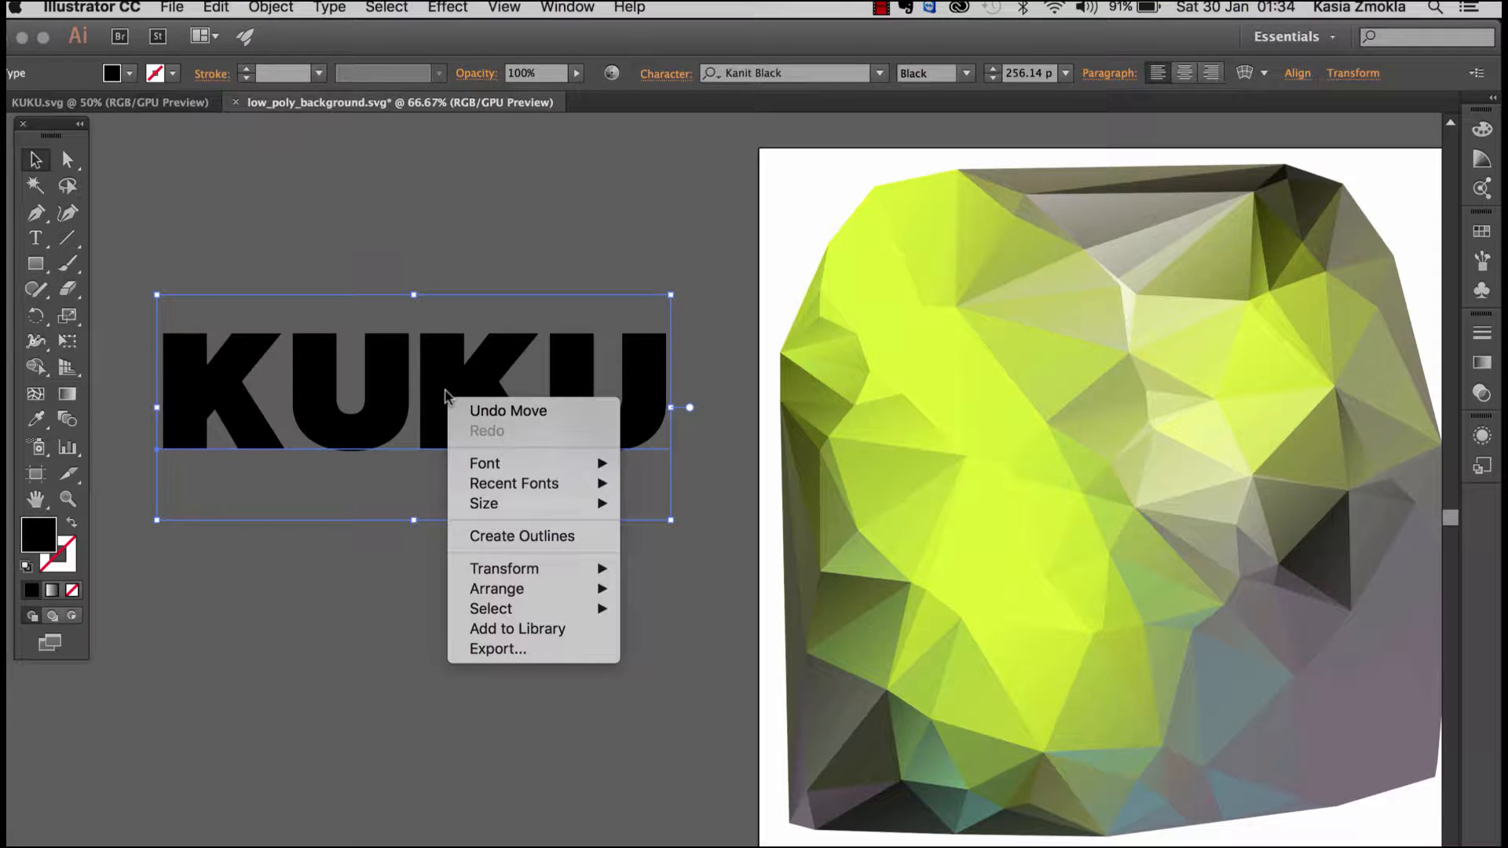
click(505, 538)
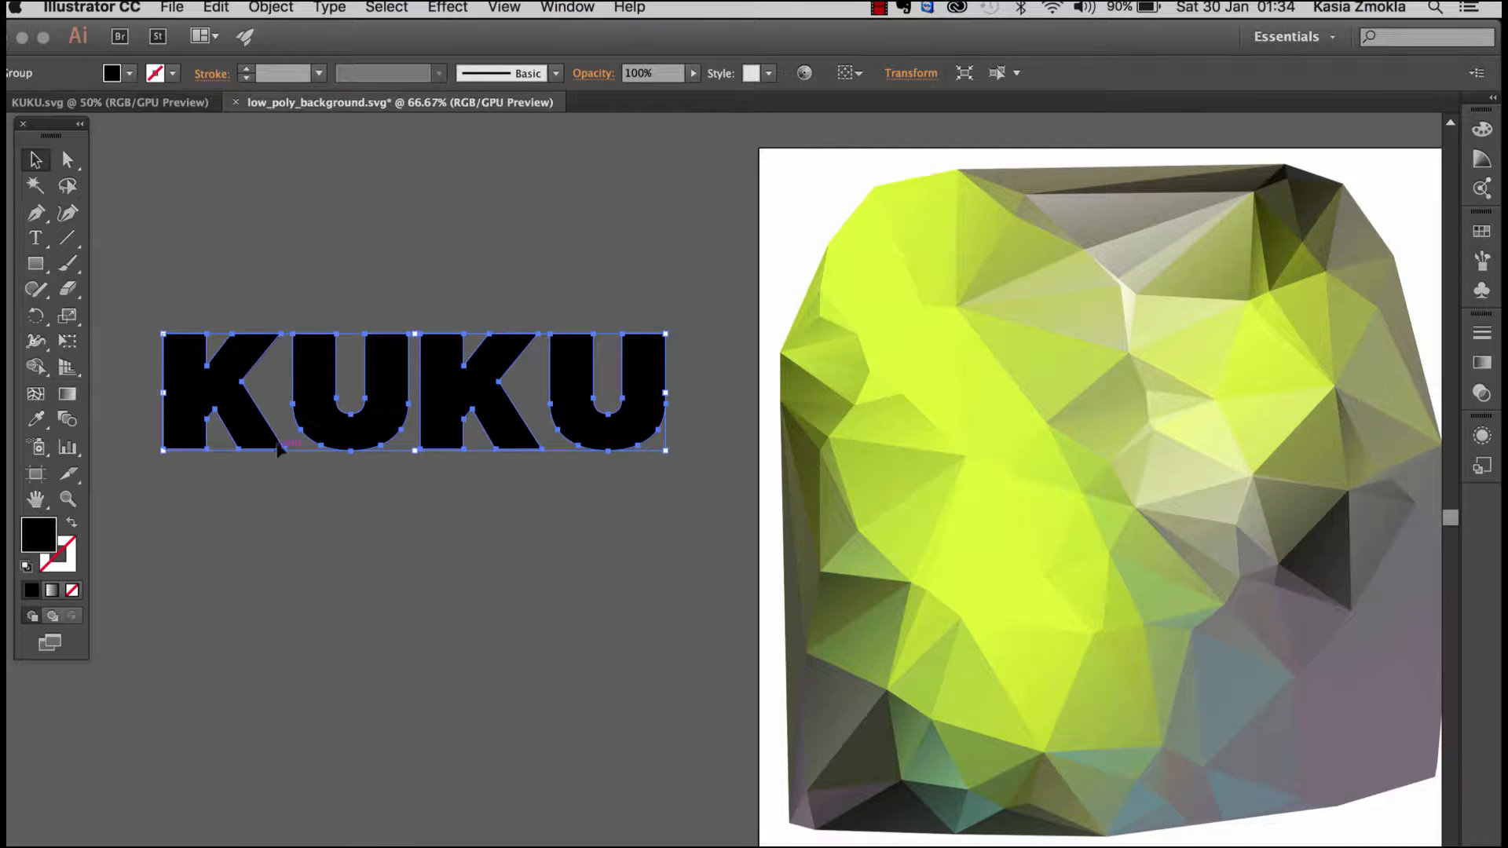
click(416, 432)
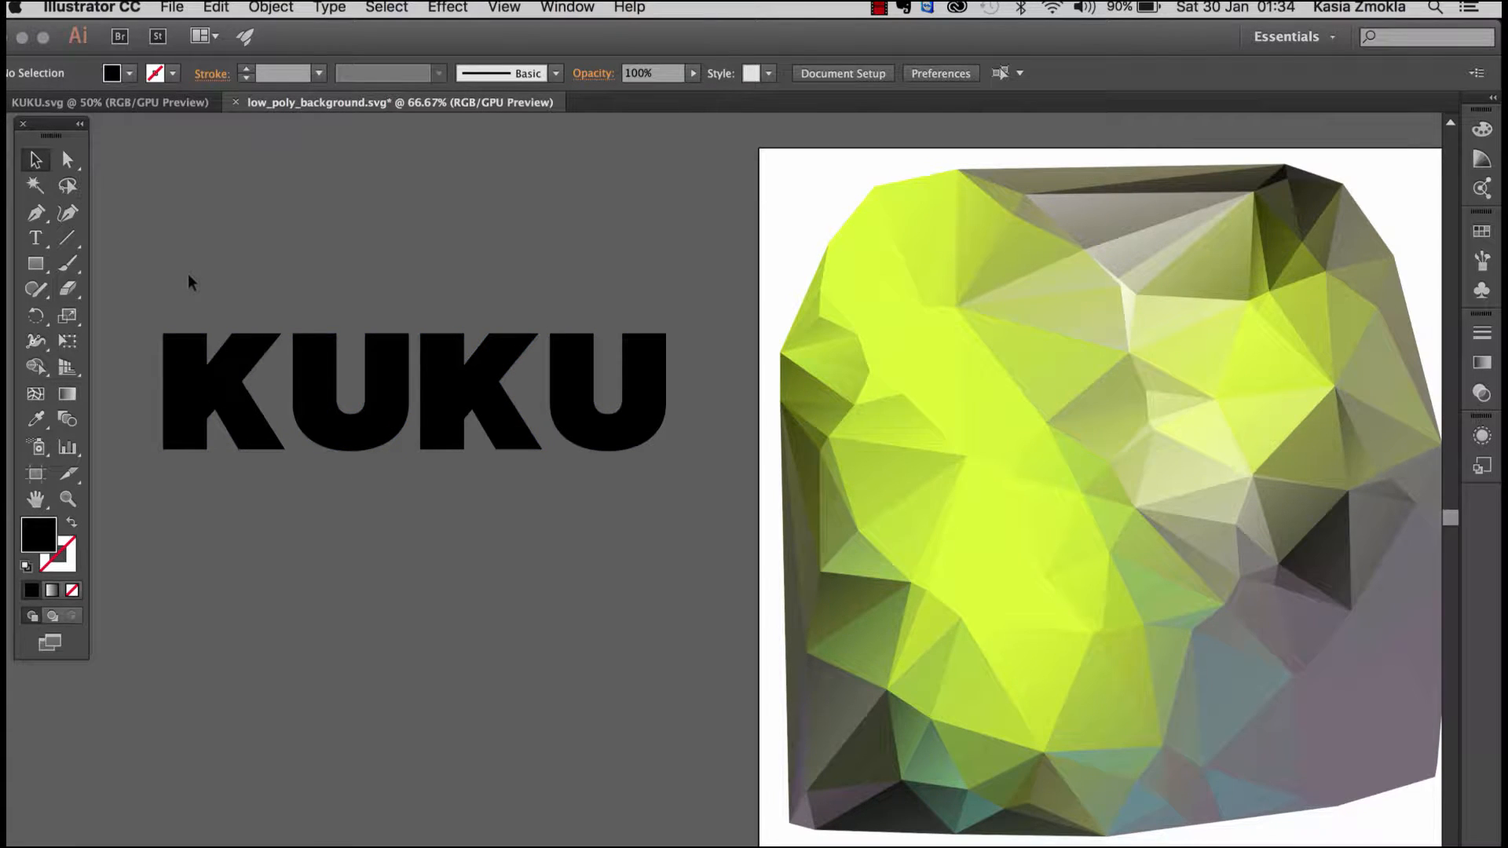
Step: Ungroup the outlined KUKU lettering into separate letter shapes
click(186, 351)
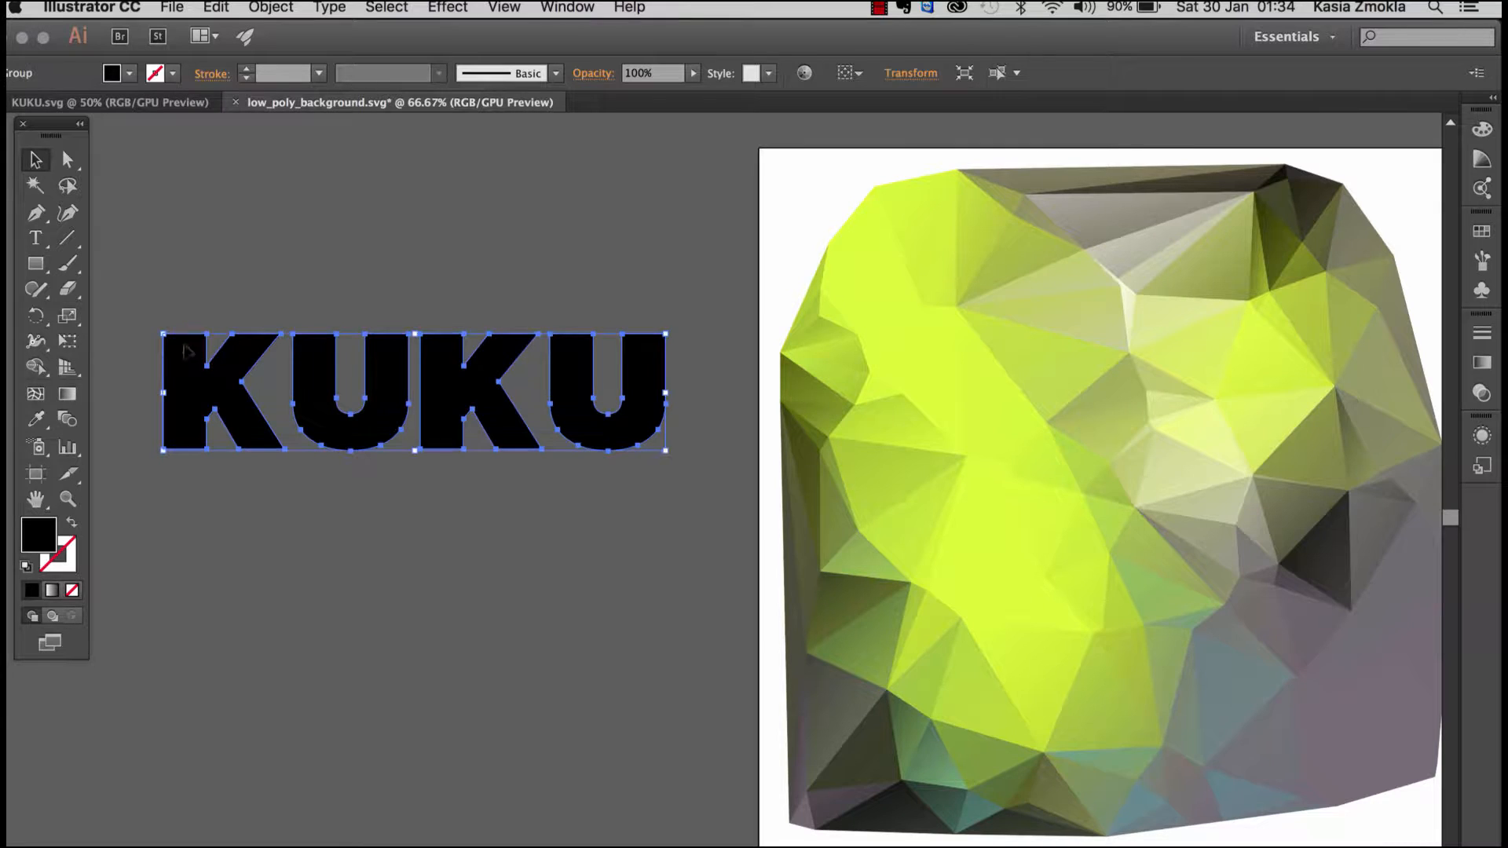
right_click(392, 375)
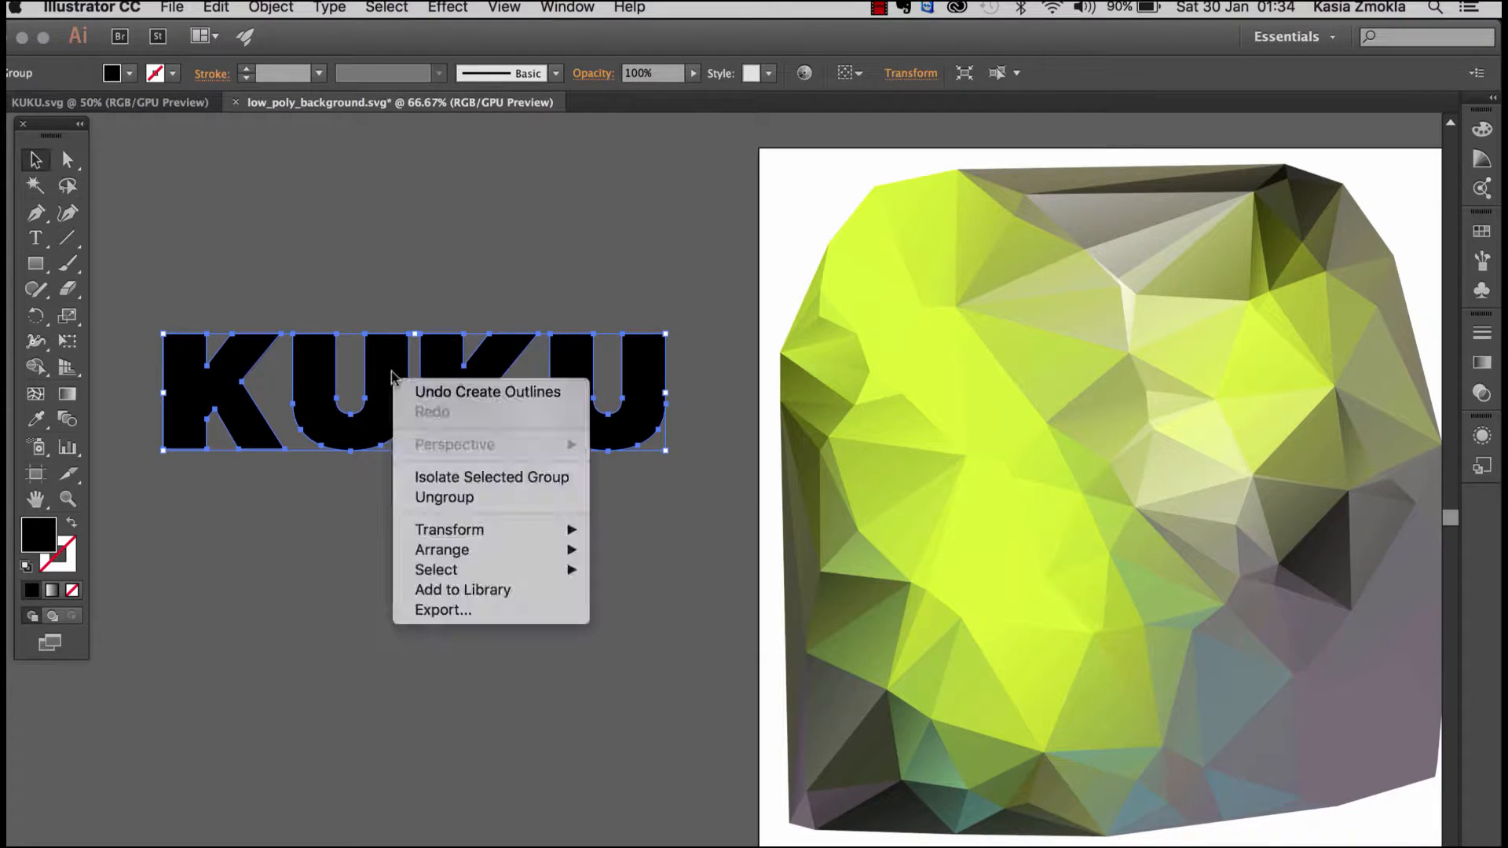
click(439, 500)
click(652, 515)
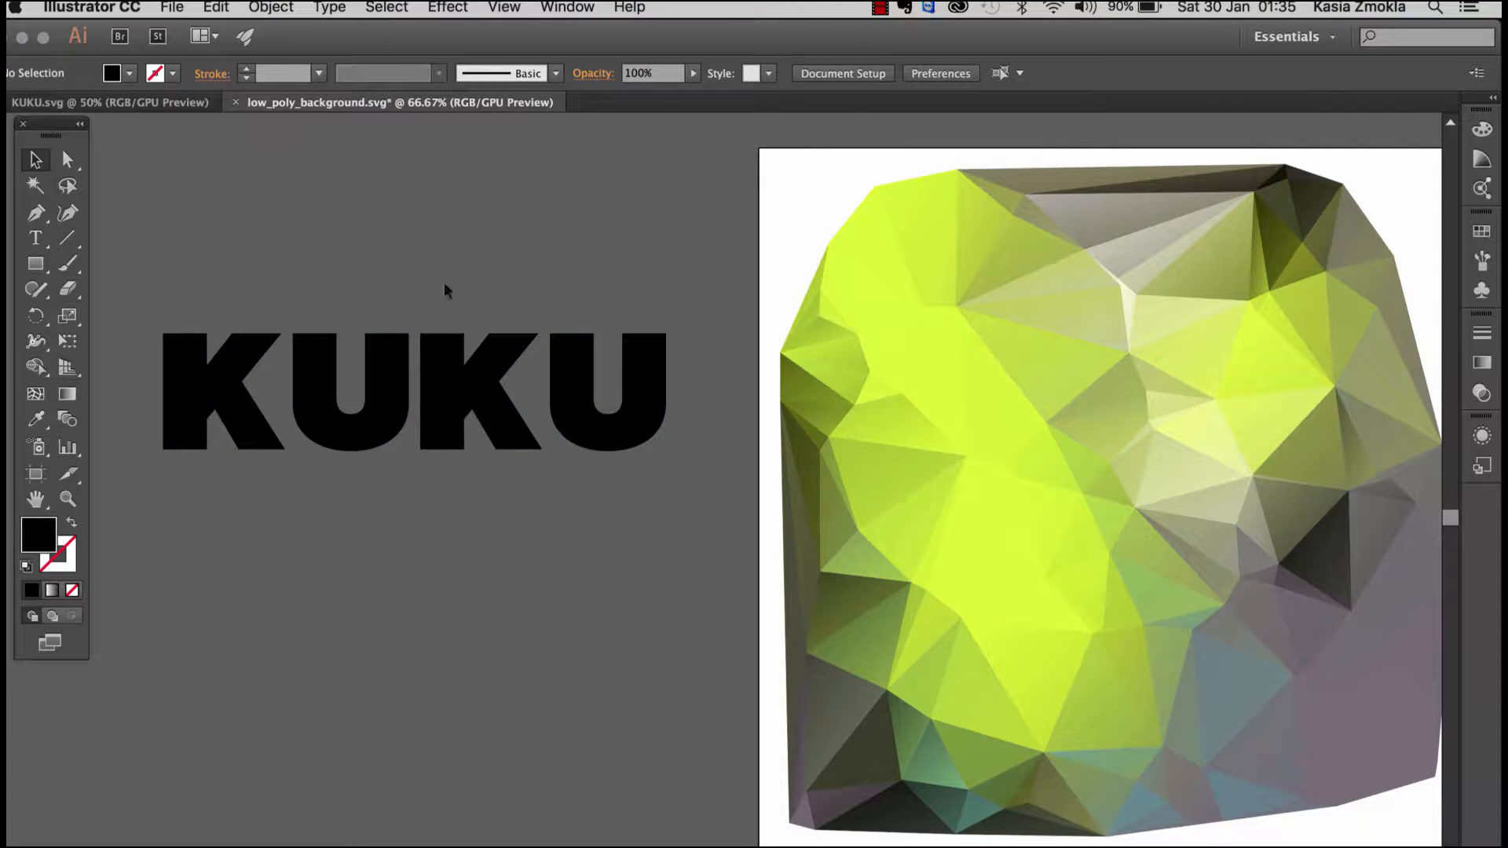
Step: Try moving both U letters out of the word individually, and undo the two moves
drag(609, 377, 651, 351)
drag(385, 381, 405, 324)
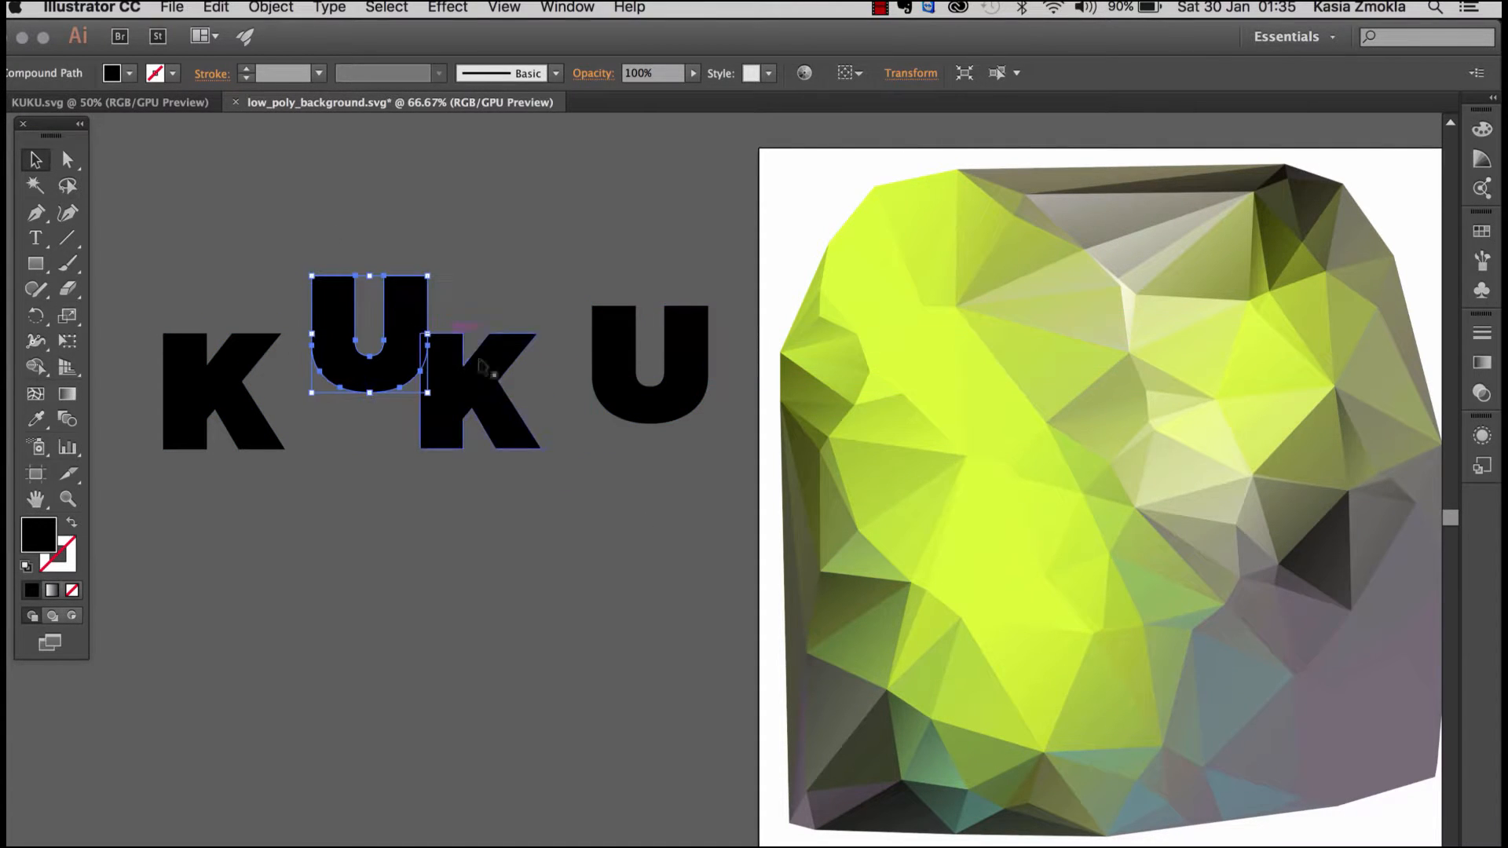
key(super+z)
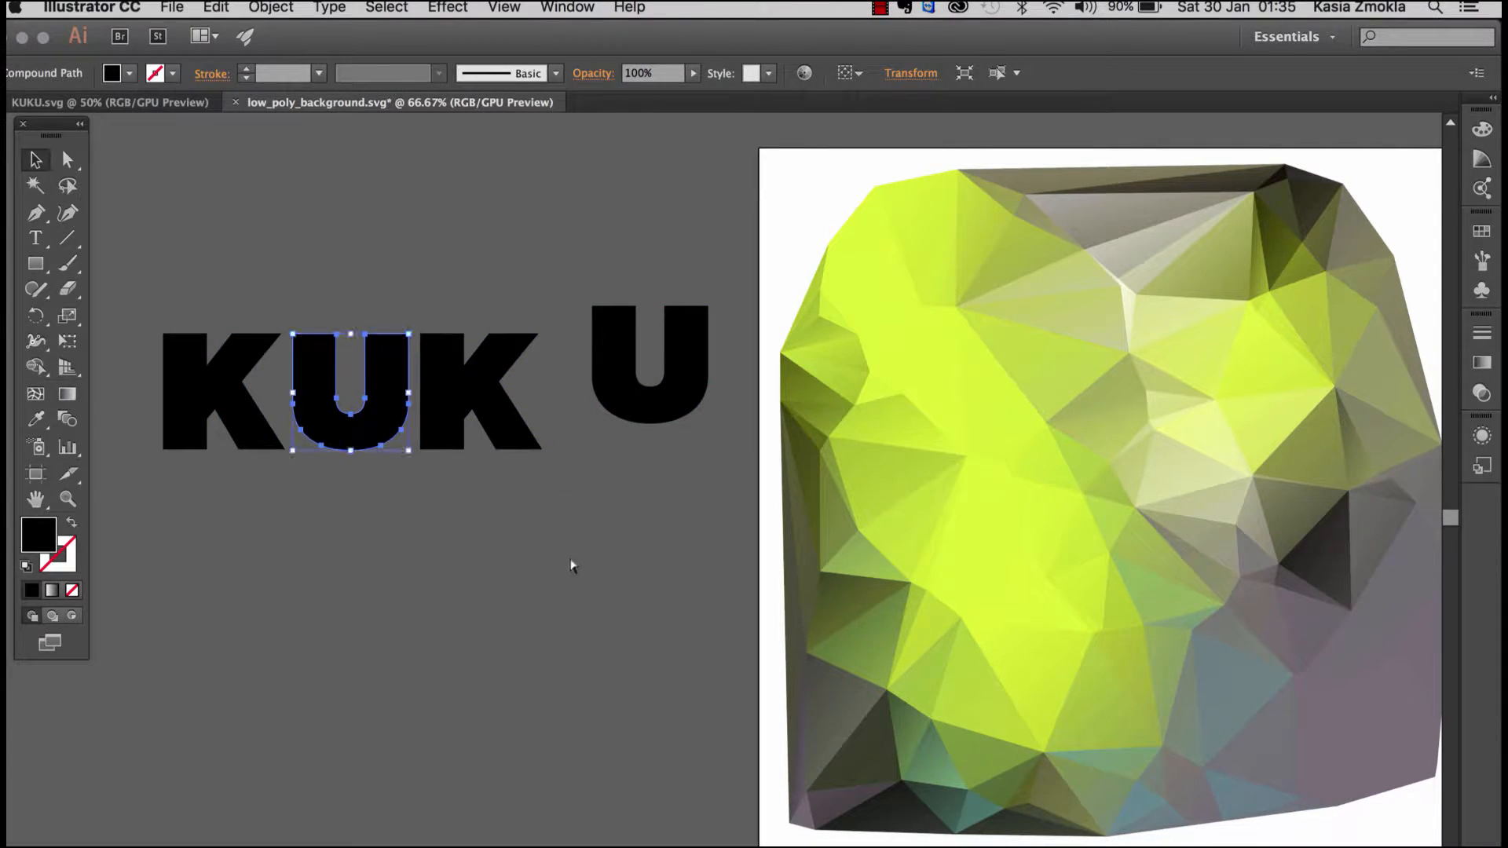
key(super+z)
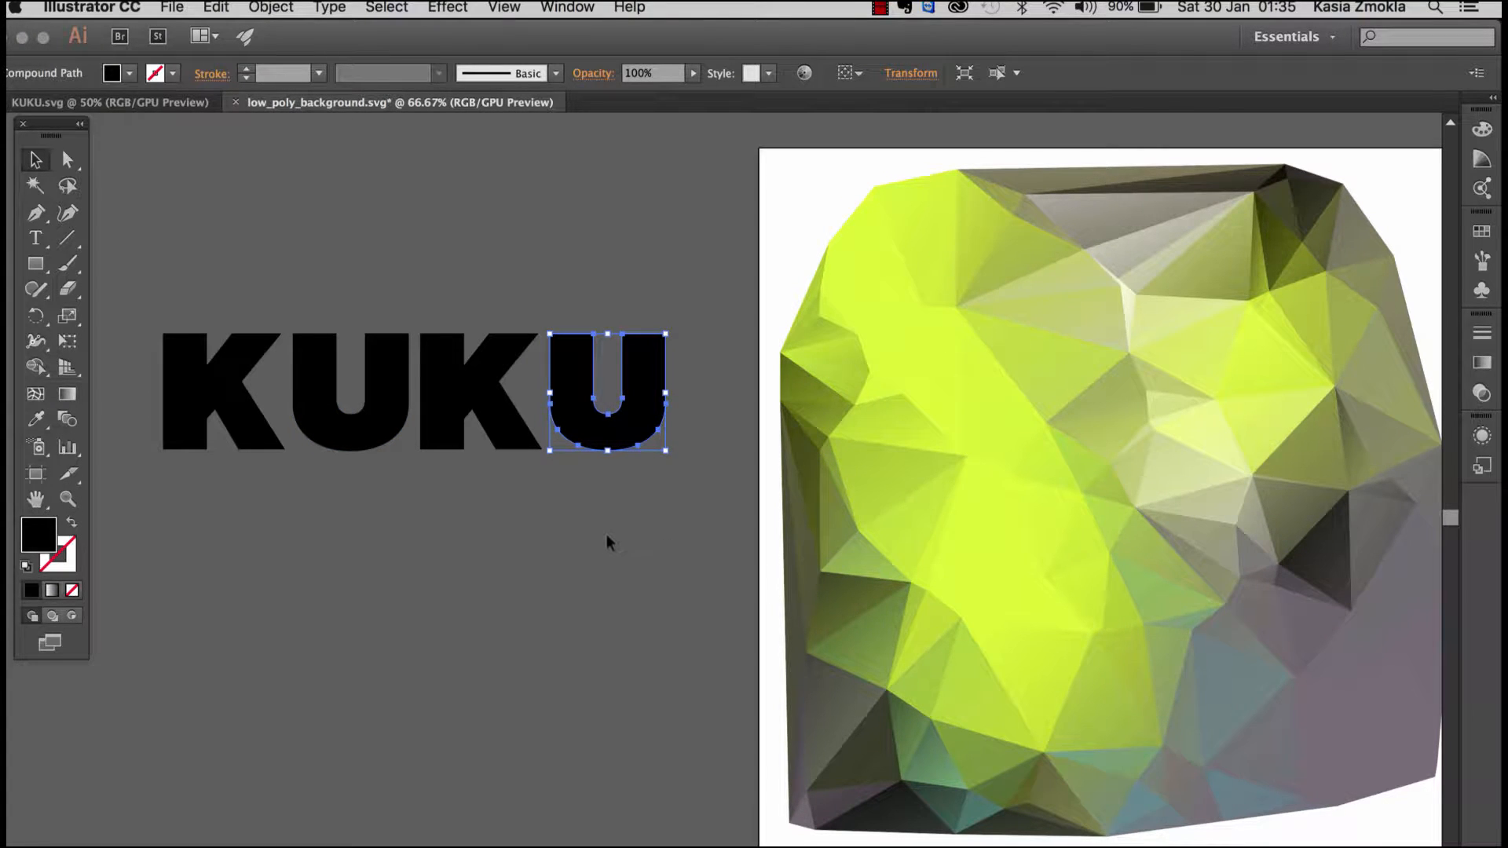
click(448, 547)
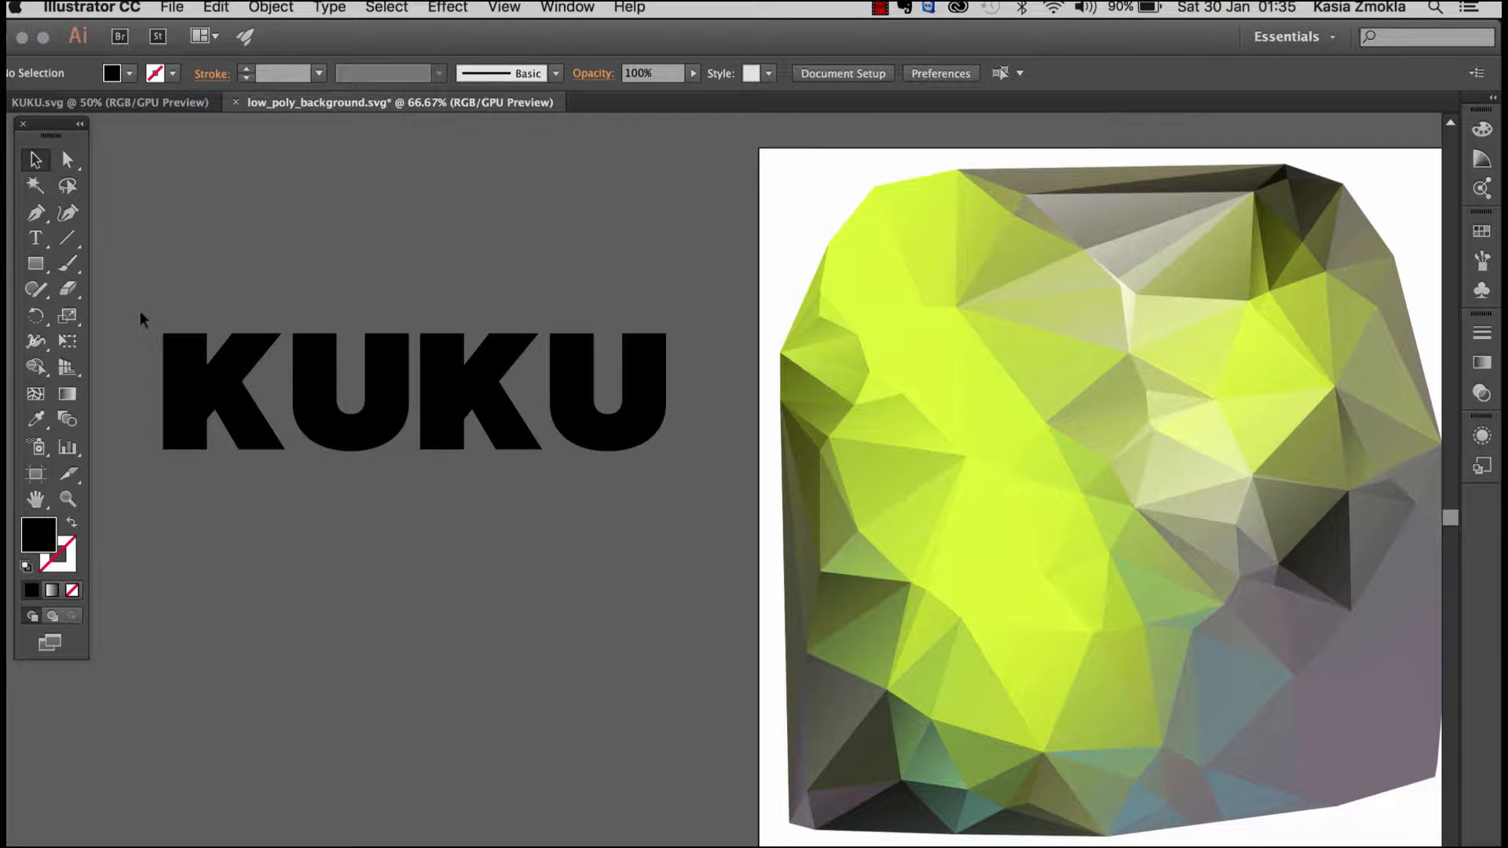
Step: Unite all four KUKU letter shapes with the Pathfinder Unite operation
click(577, 10)
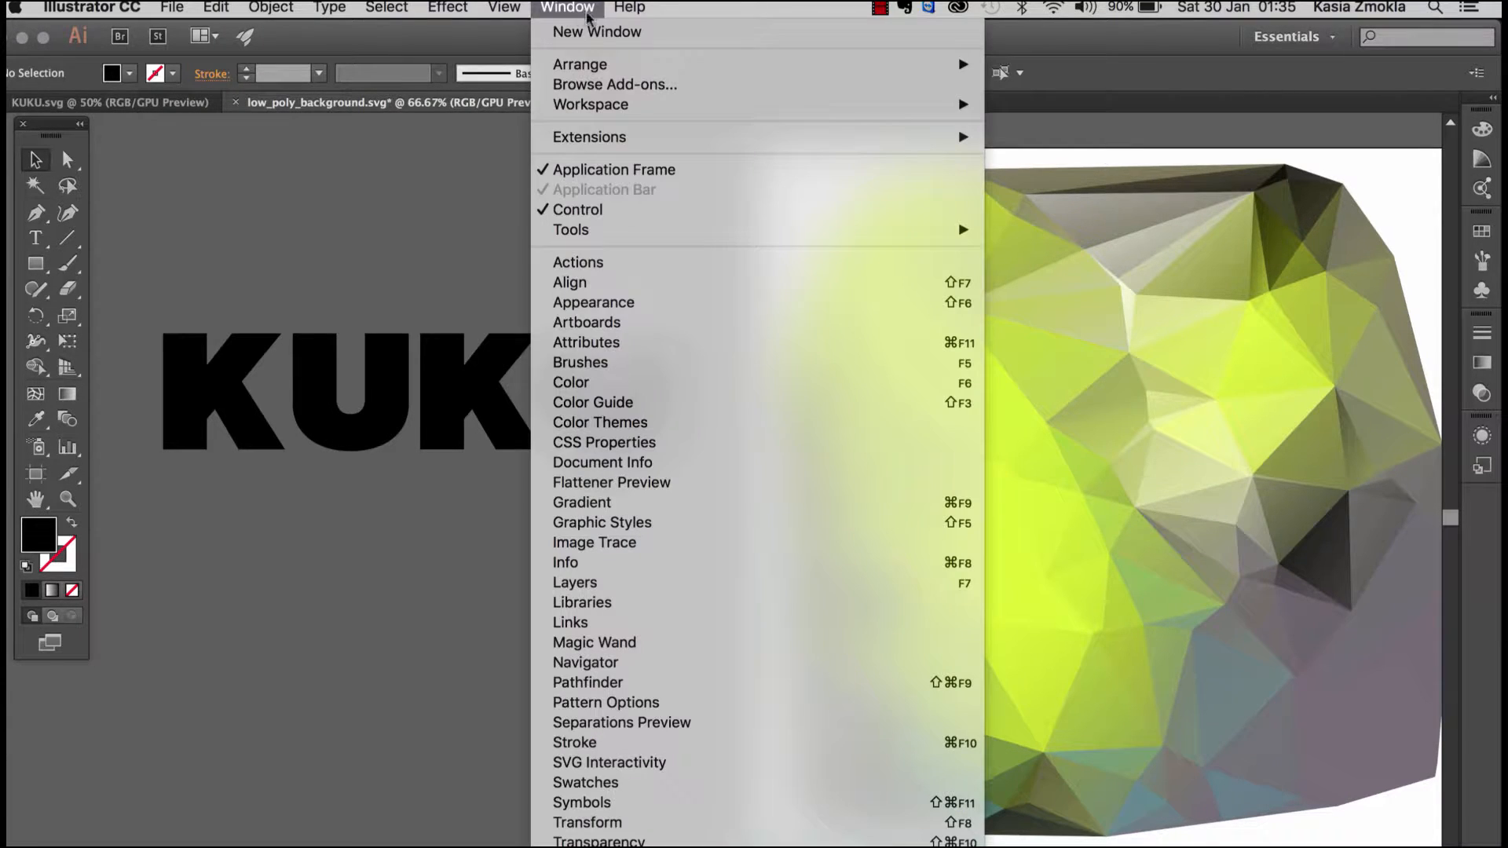
click(609, 689)
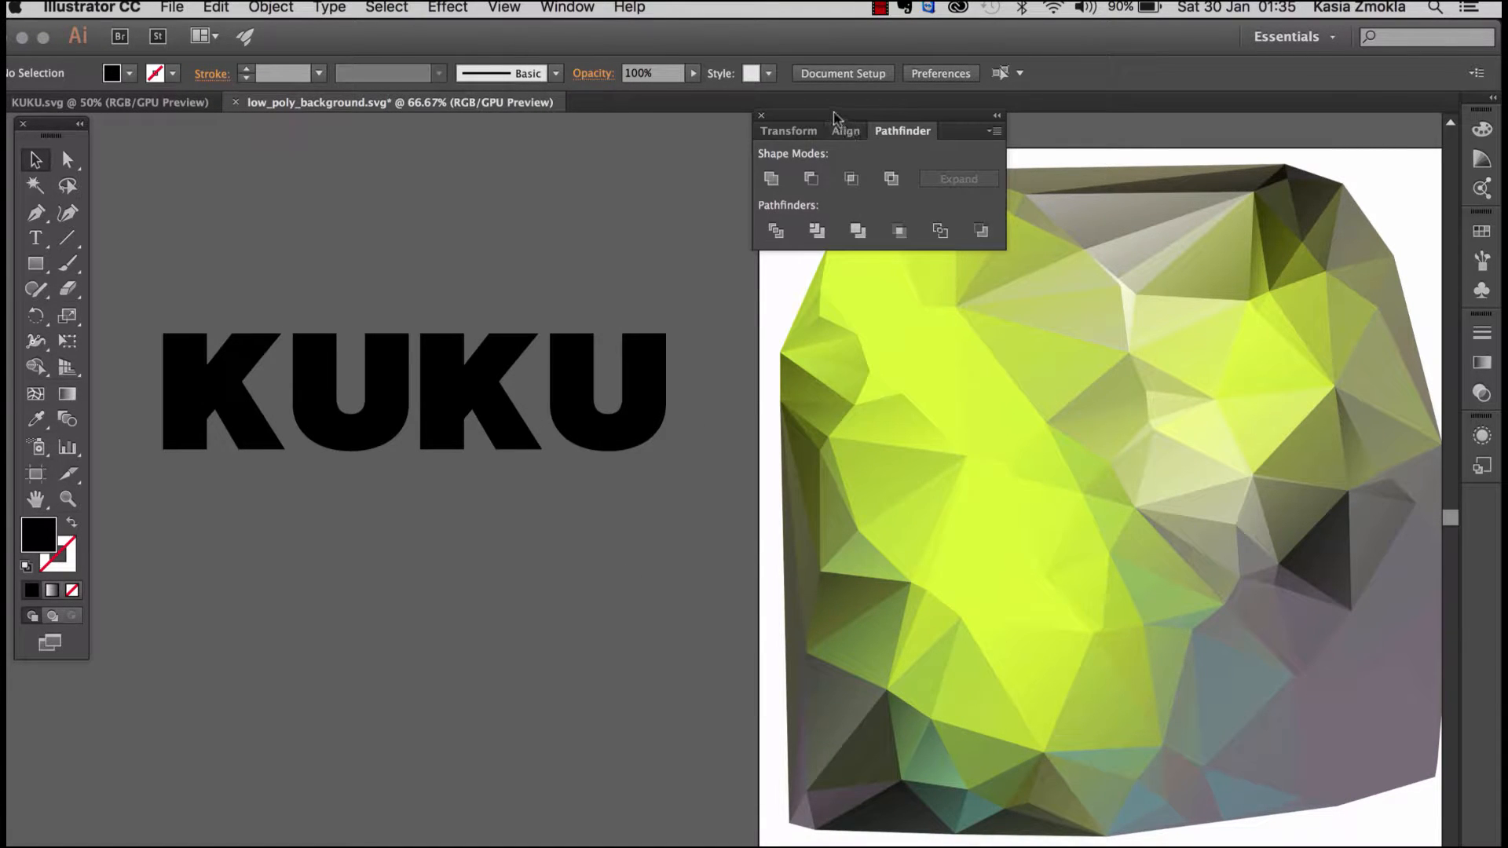
drag(819, 124, 627, 128)
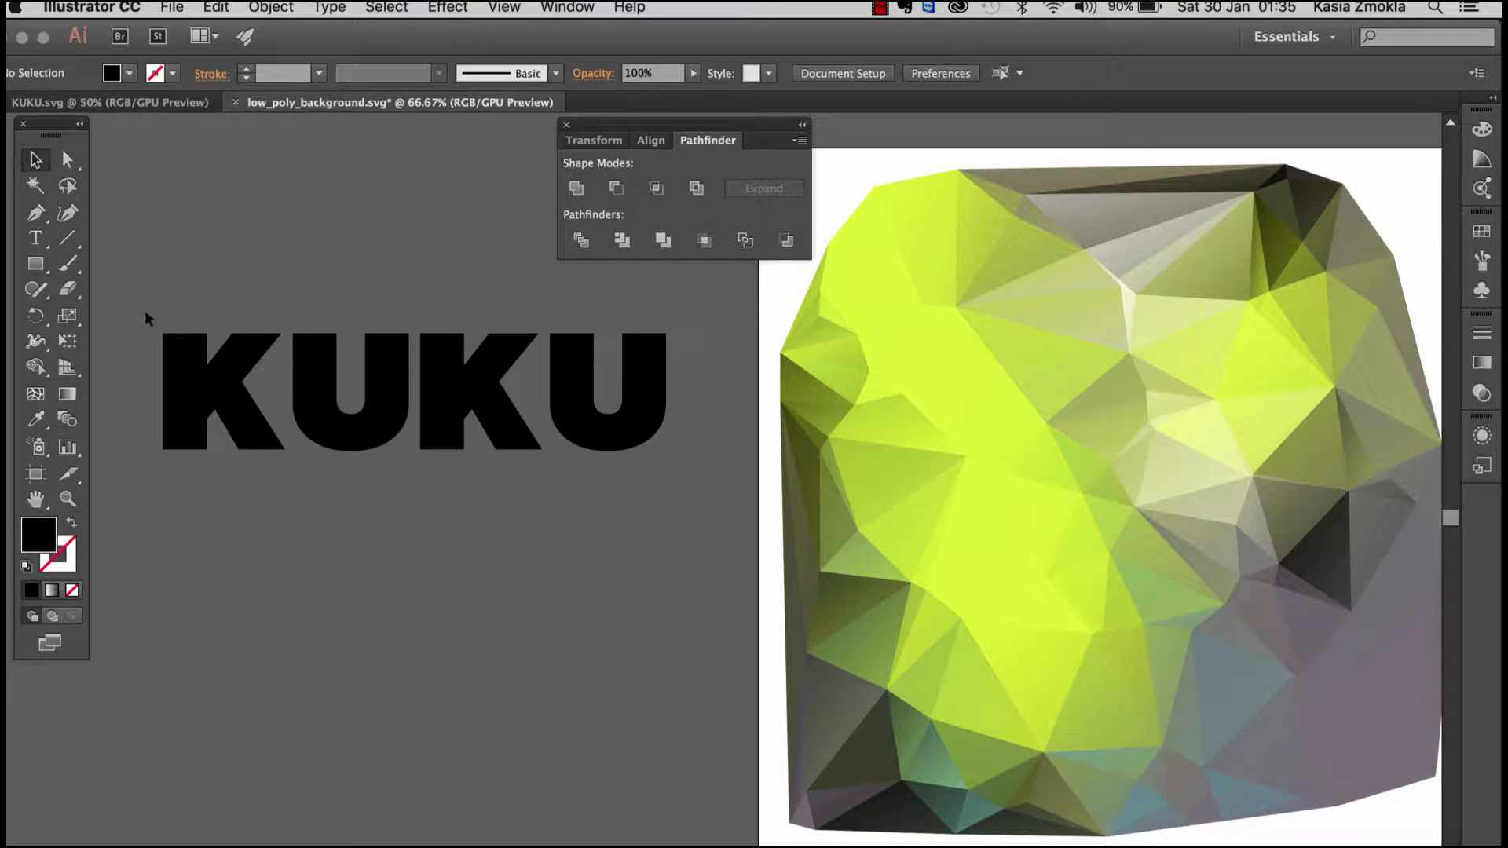
drag(129, 312, 706, 494)
click(328, 525)
drag(129, 296, 721, 493)
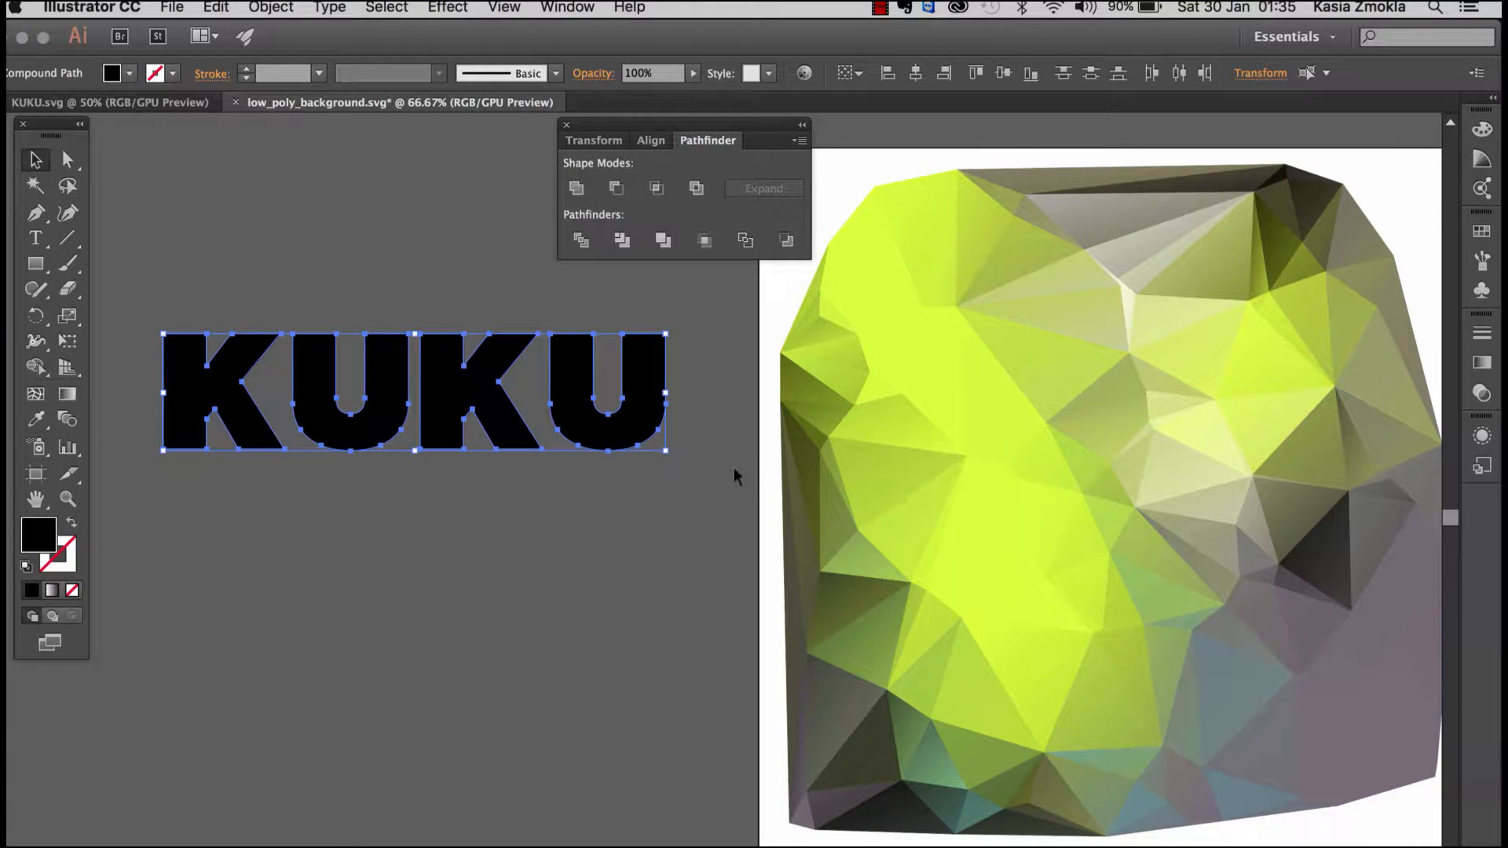
click(577, 192)
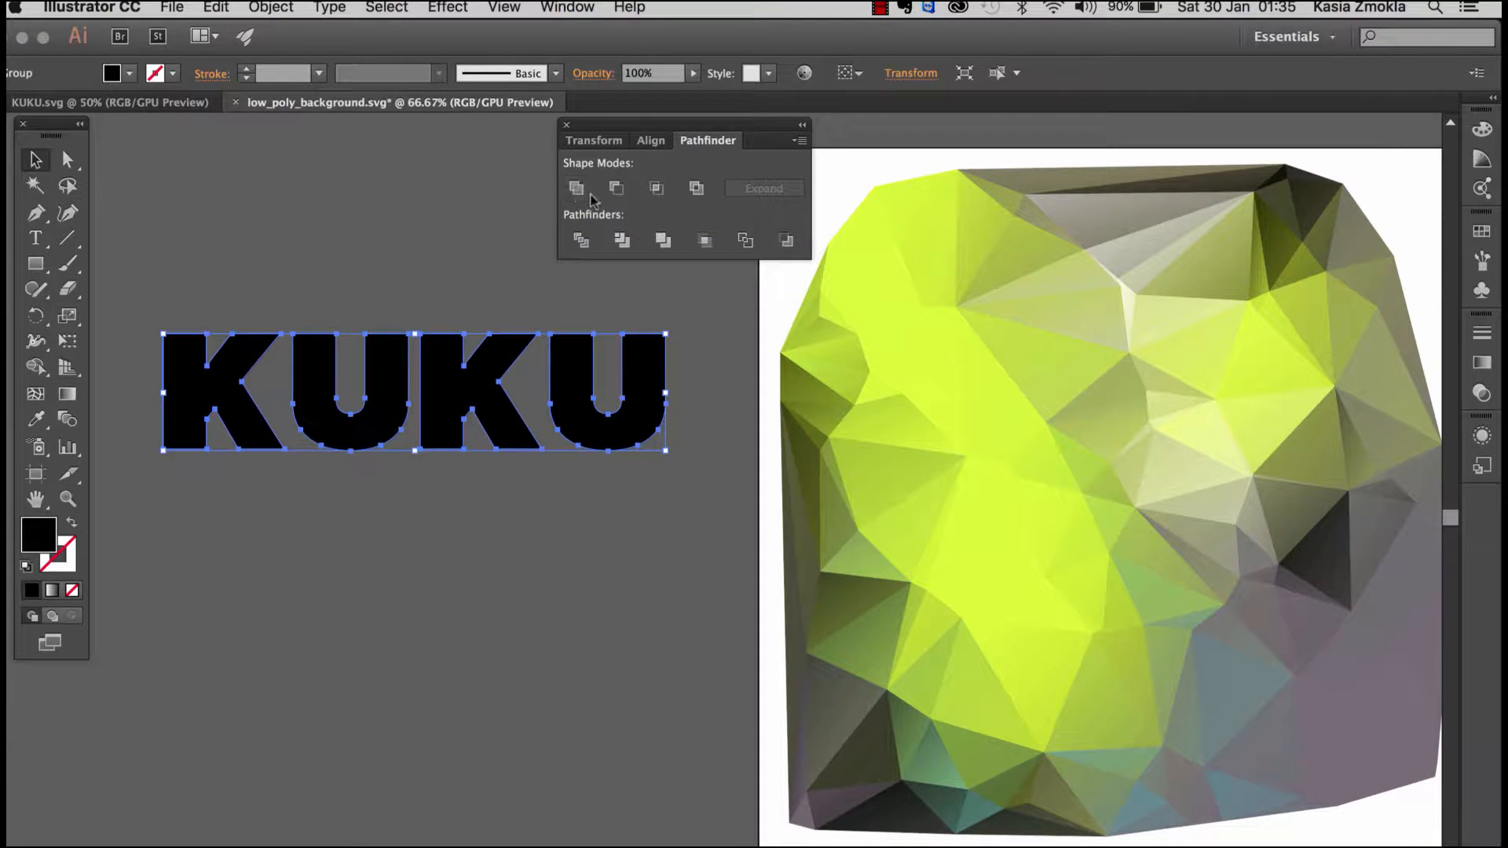
Step: Make a compound shape from the united letters and expand it, and shift the word slightly down and away from the artboard
click(799, 141)
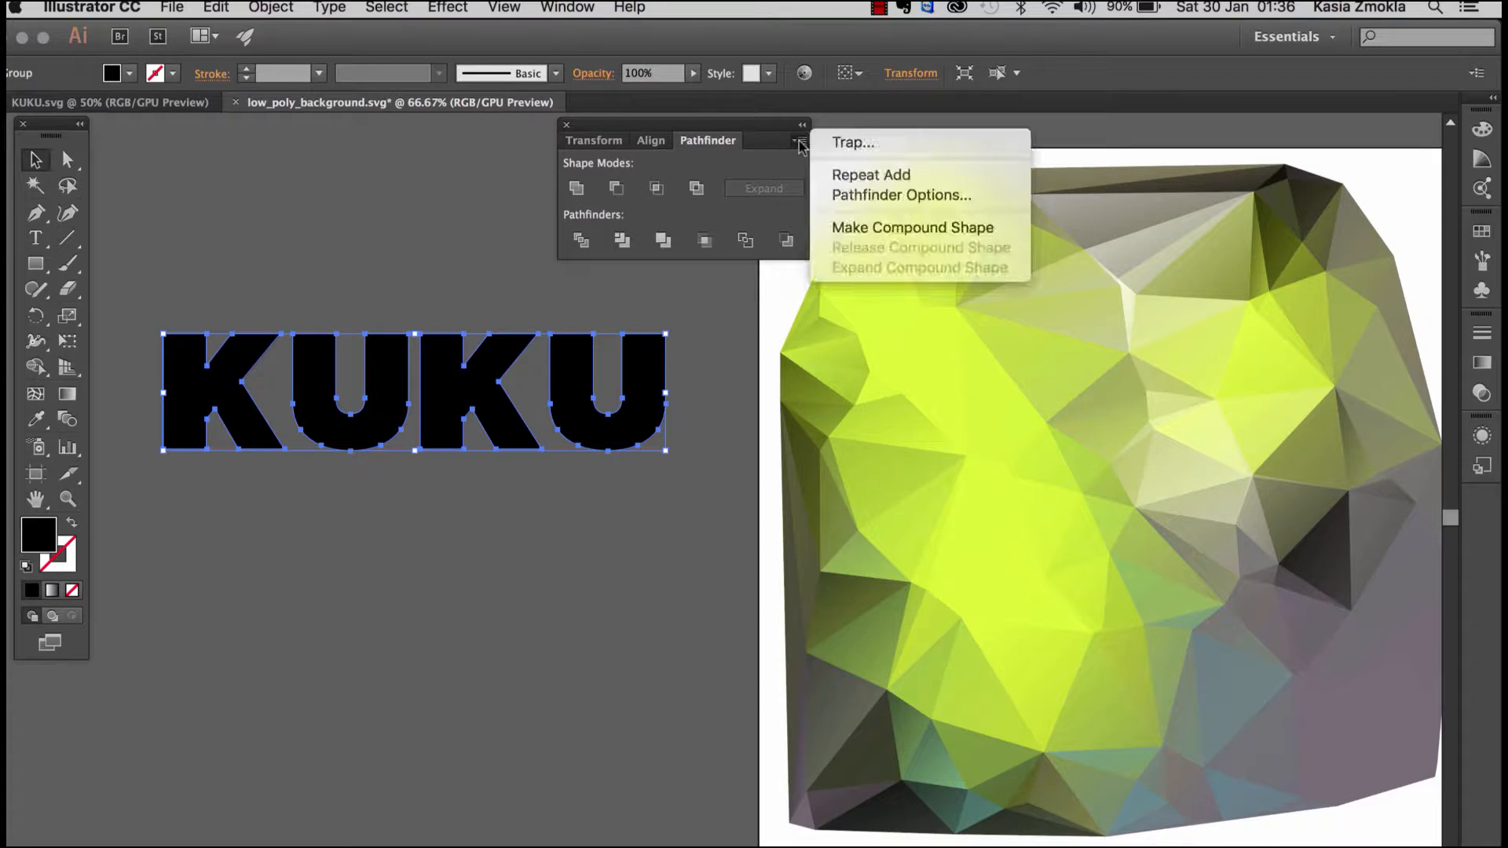
click(850, 225)
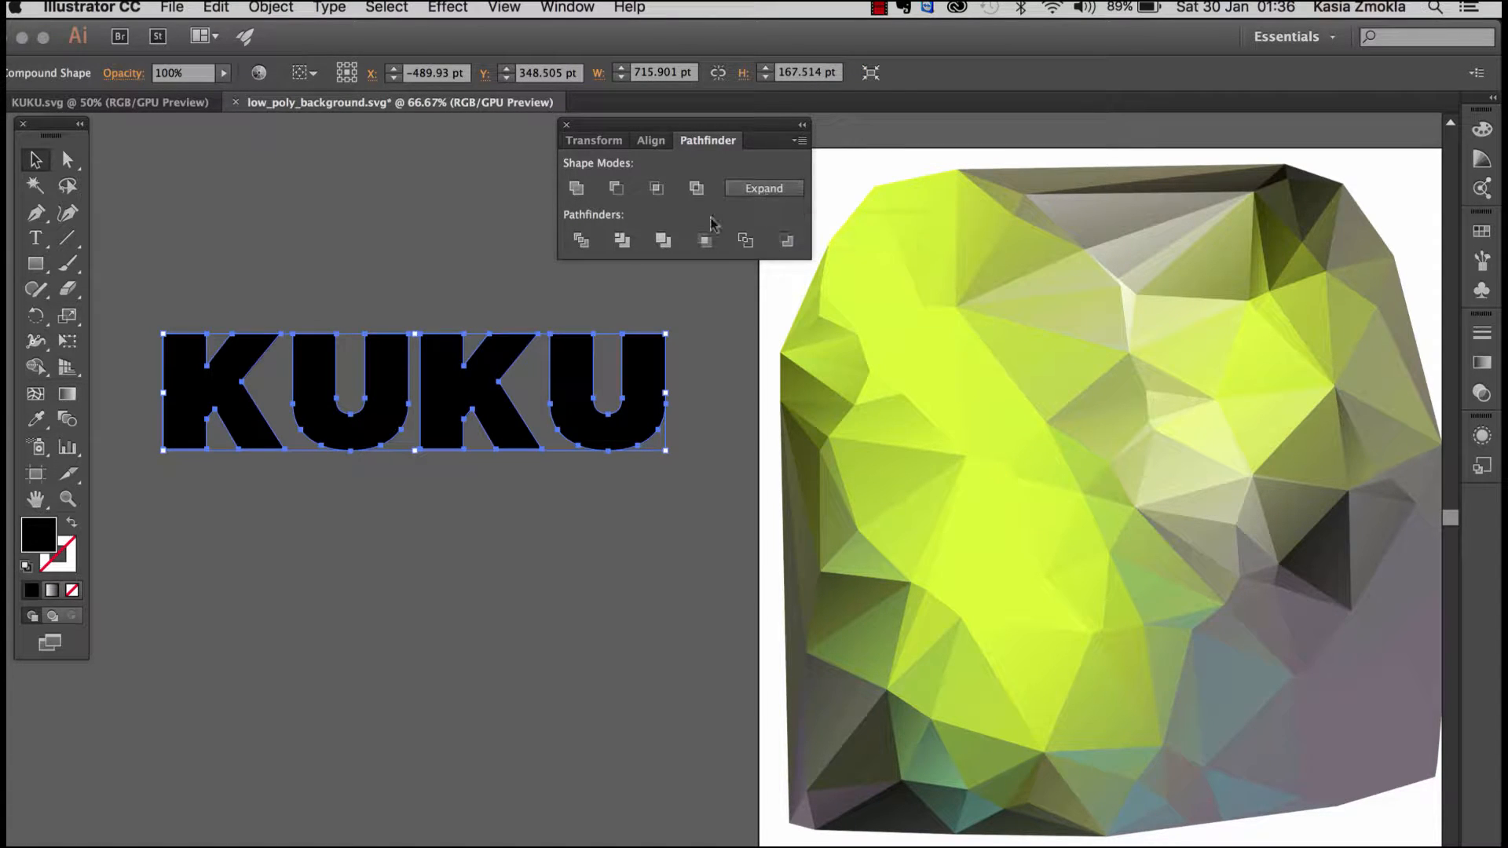
click(762, 193)
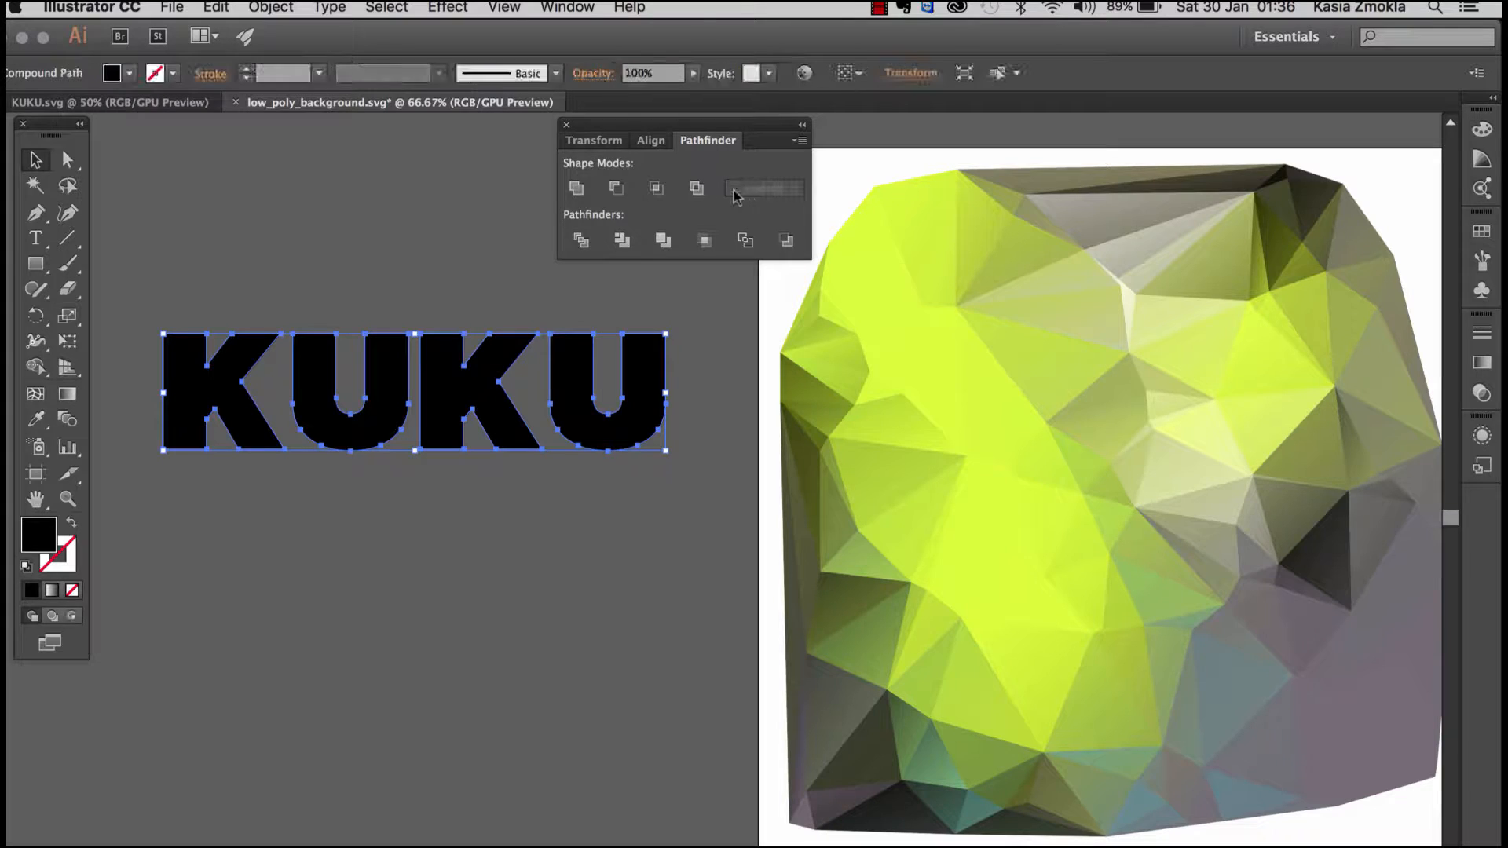
click(567, 124)
drag(592, 338, 542, 371)
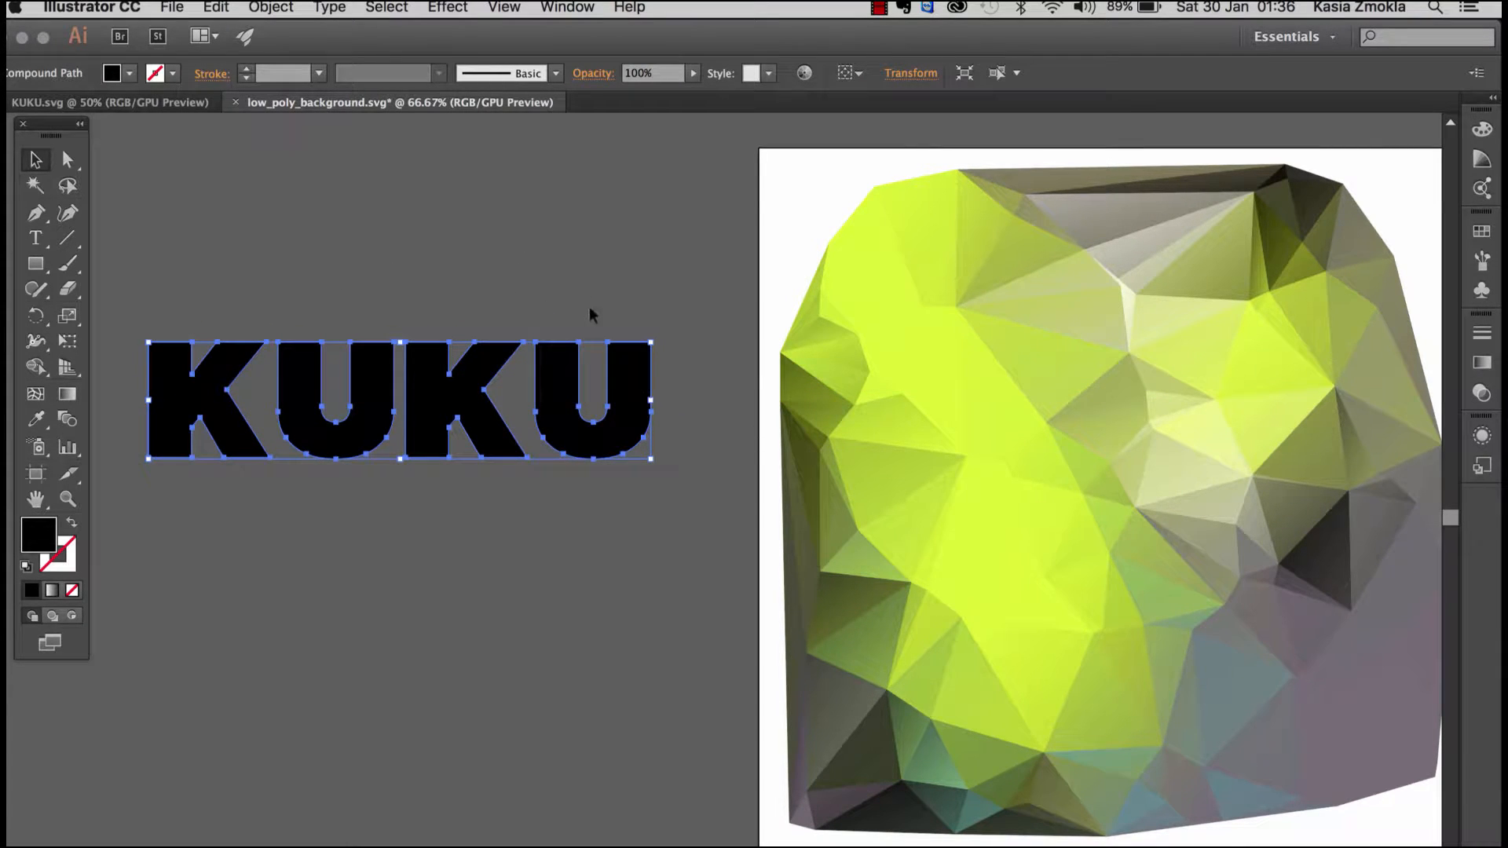
drag(324, 345, 317, 363)
Step: Fill the KUKU compound path with red #E23030
double_click(38, 536)
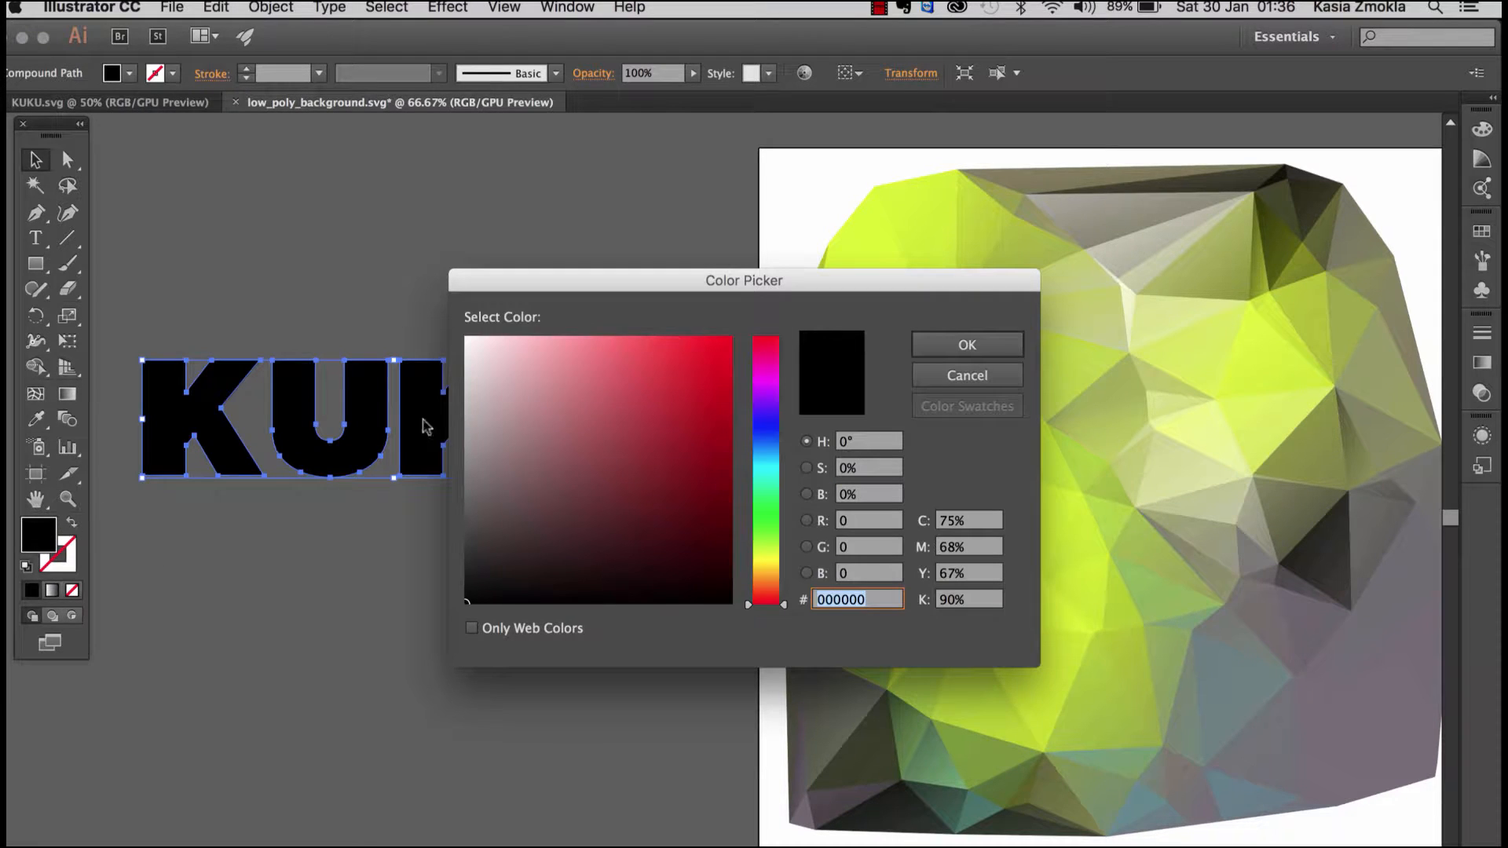
click(627, 413)
click(676, 367)
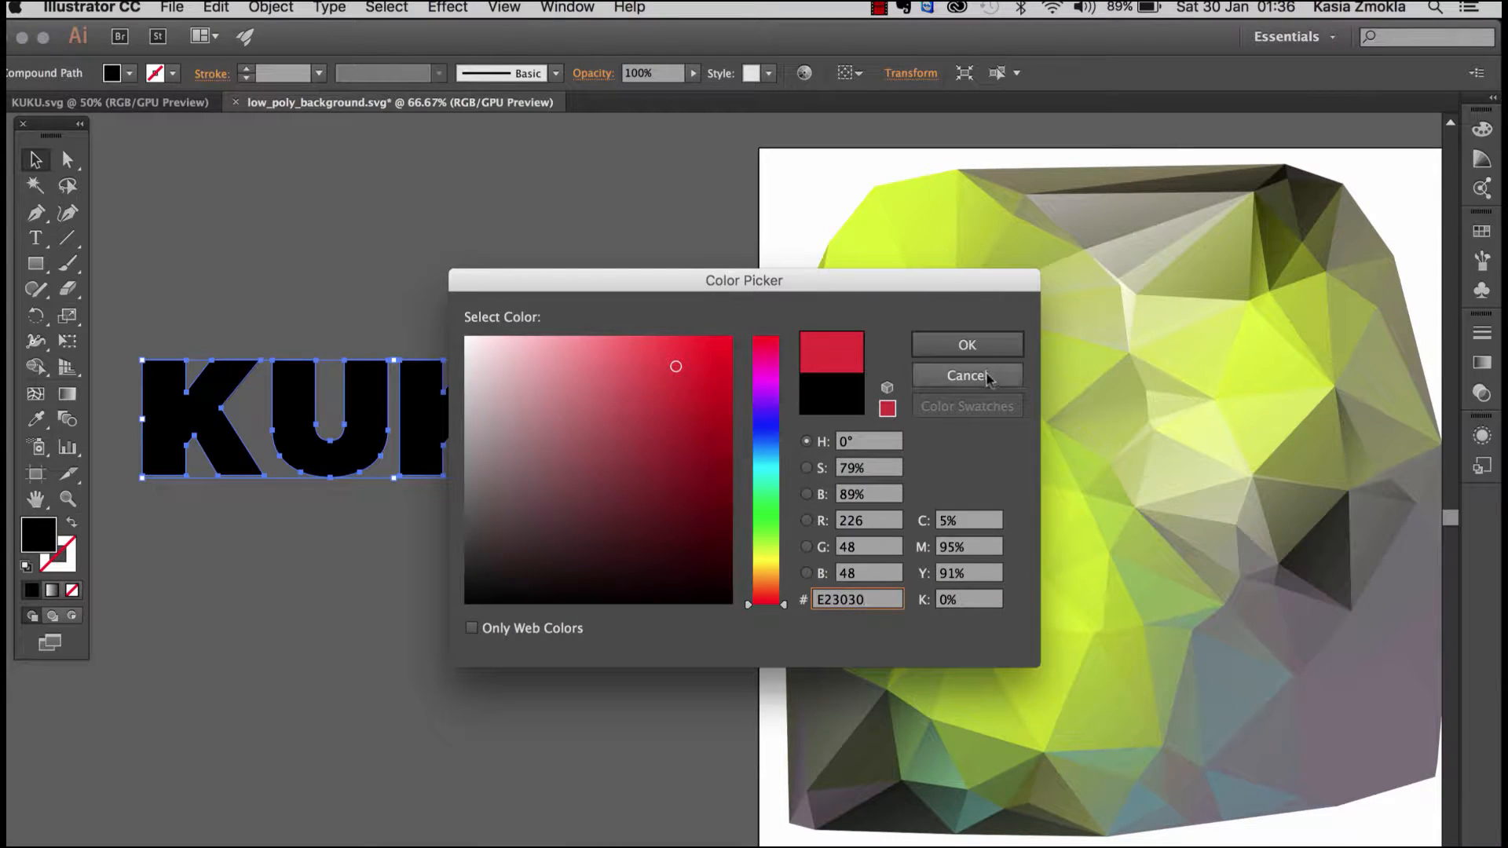
click(956, 350)
click(469, 213)
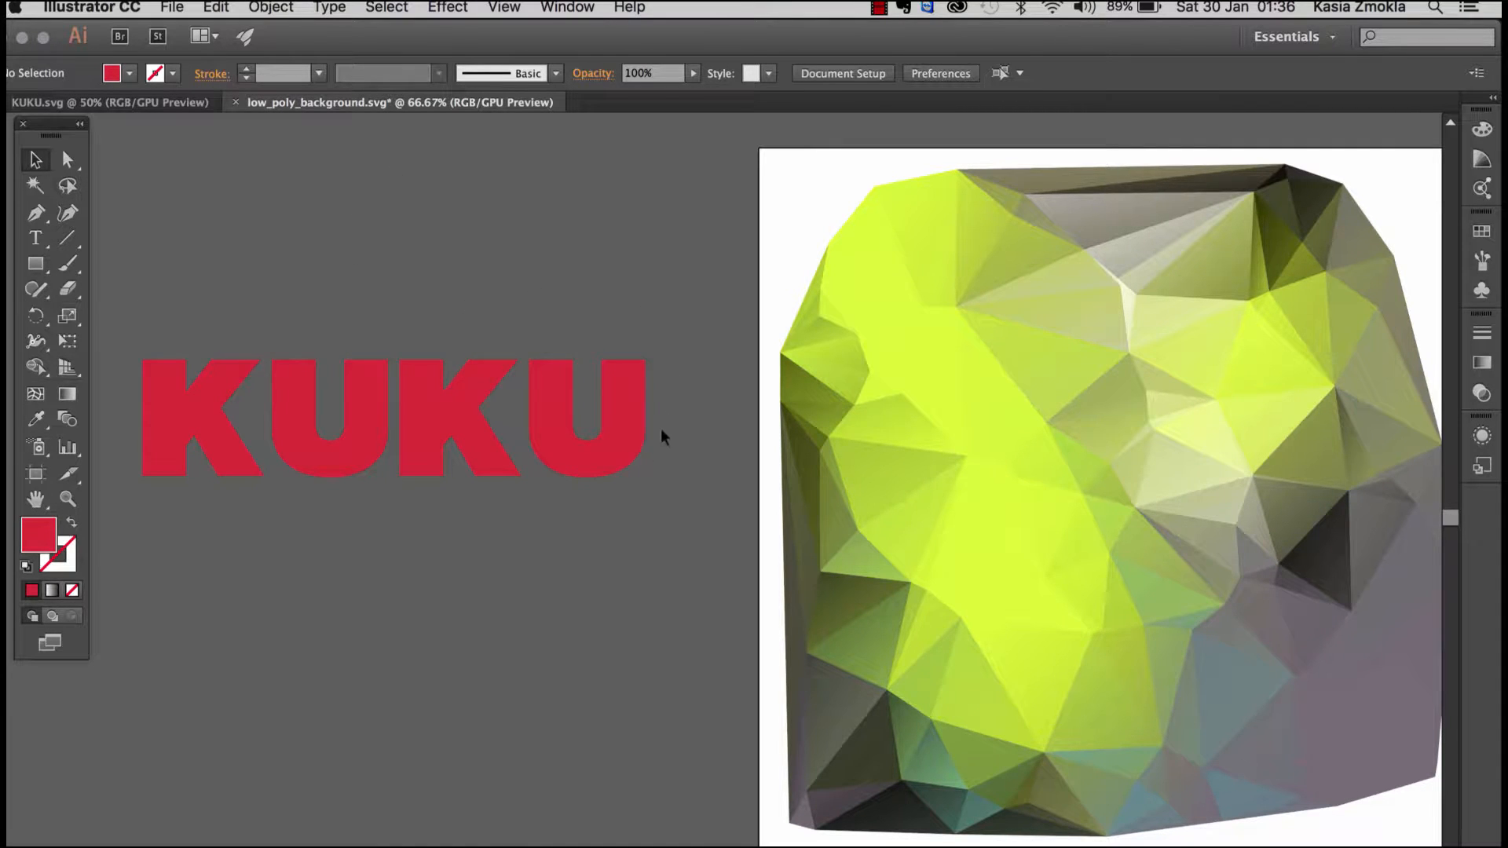
Step: Shift the red KUKU word slightly down, and undo both that move and the red fill
drag(426, 422, 421, 442)
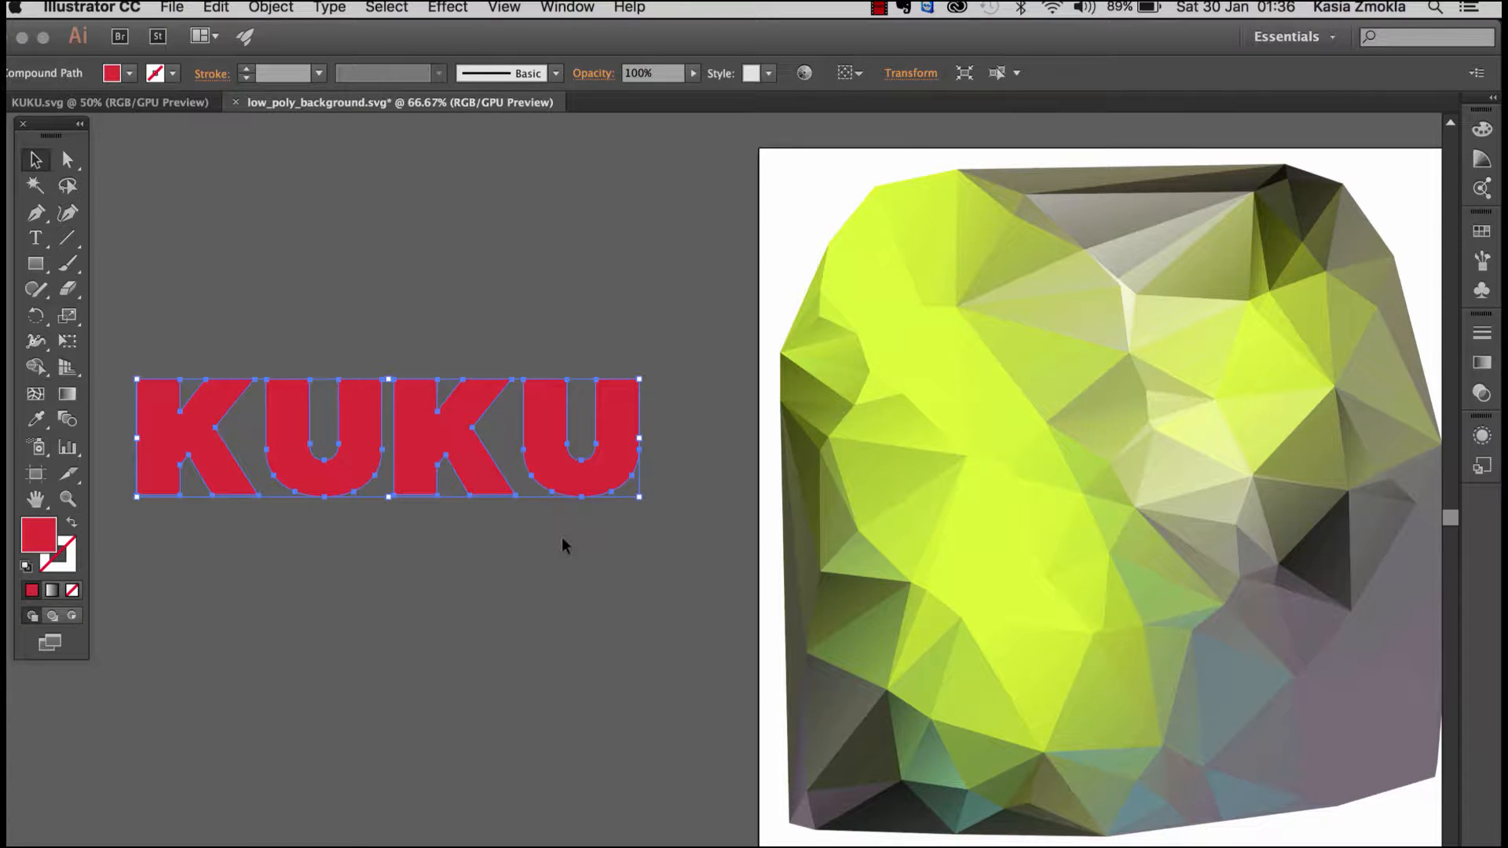
key(cmd+z)
key(cmd+z)
key(cmd+z)
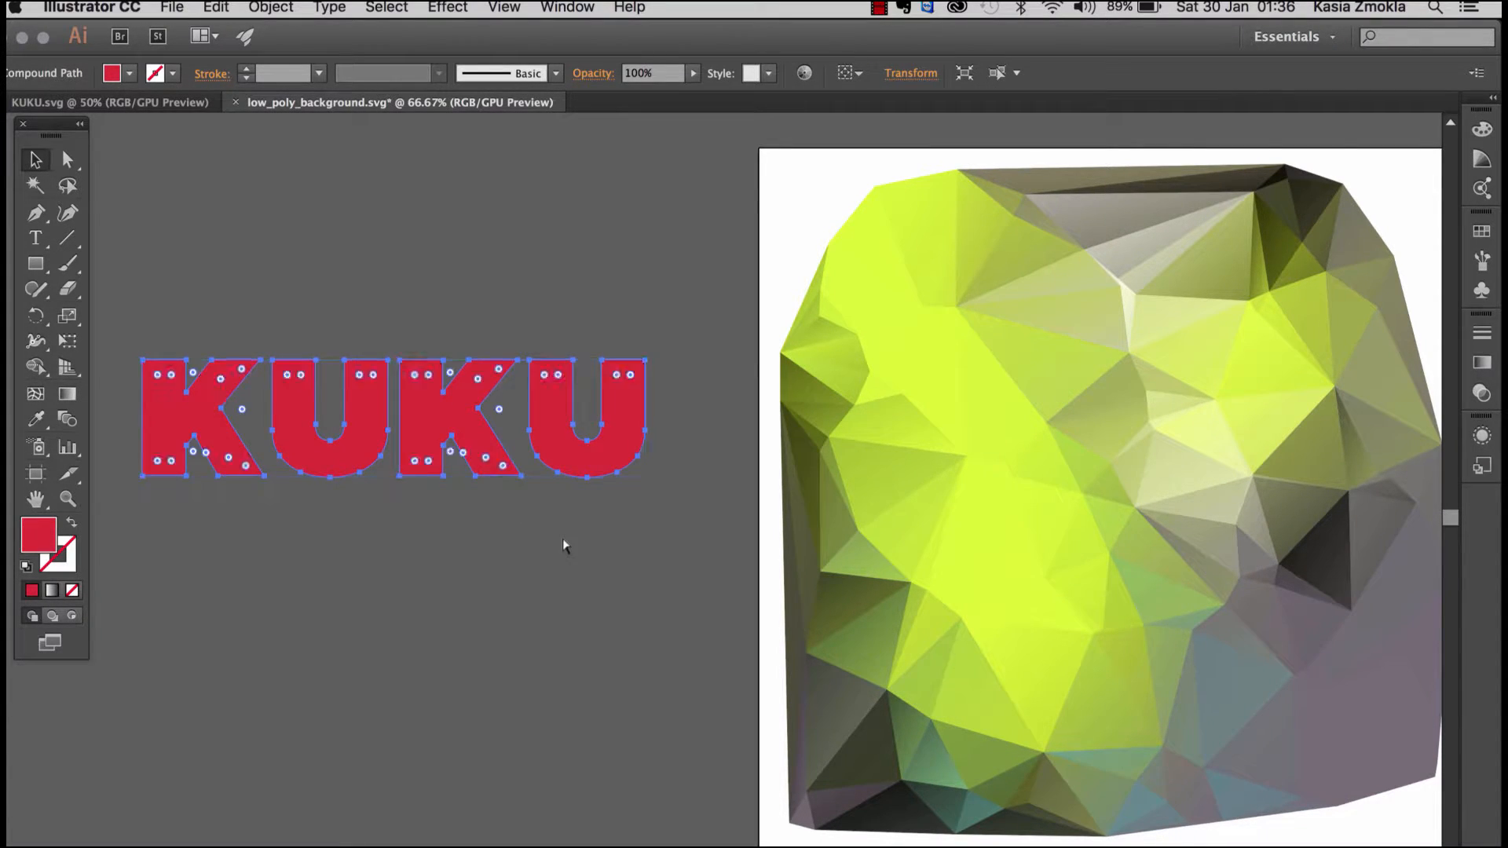
click(603, 543)
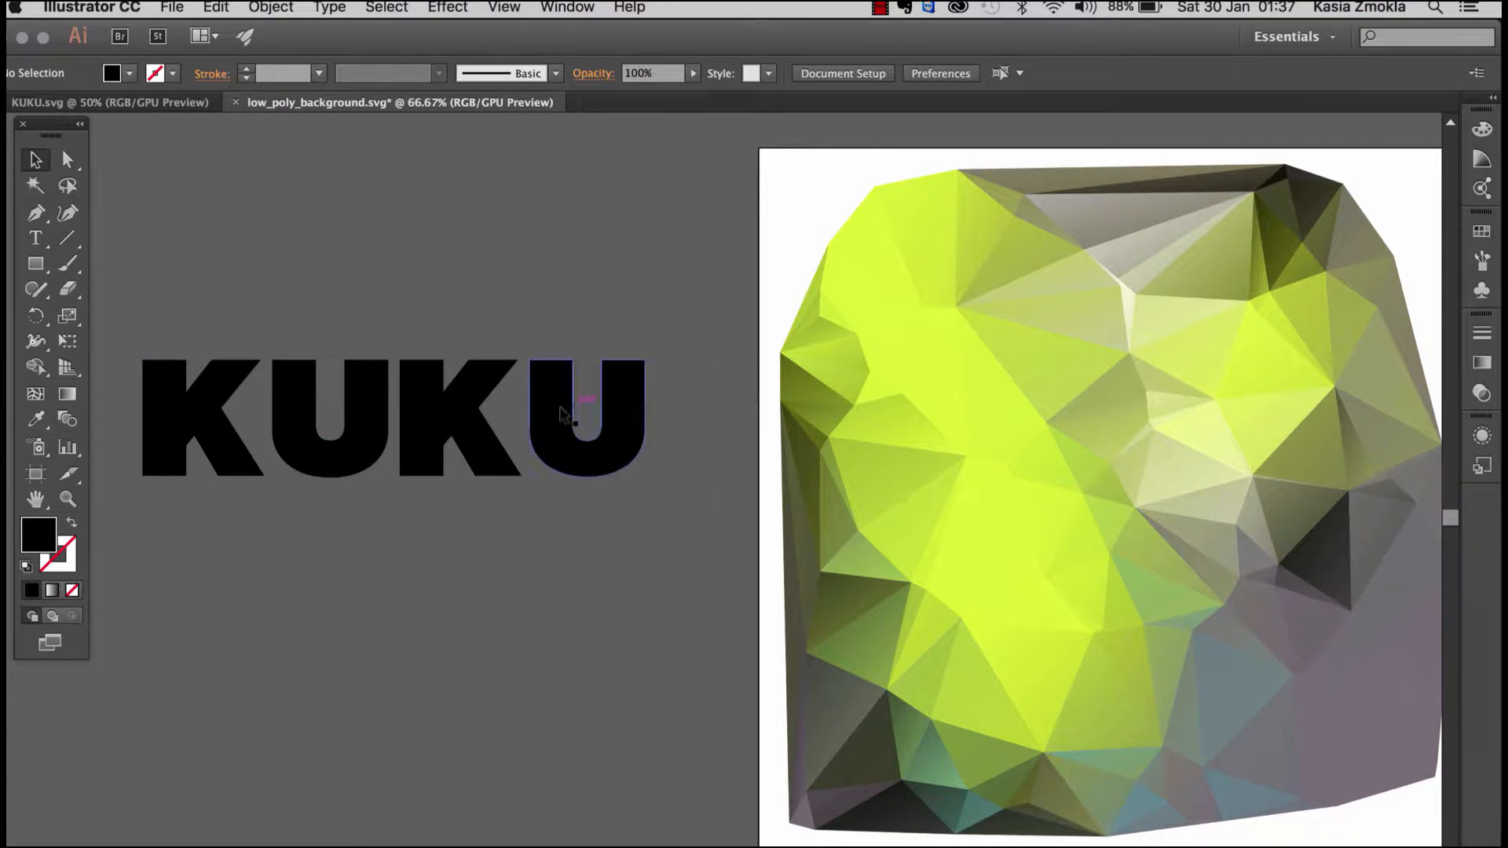
Step: Nudge the low-poly group slightly up on the artboard and reposition the black KUKU word on the empty canvas beside it
mouse_move(578, 405)
mouse_down()
mouse_move(587, 395)
mouse_move(566, 416)
mouse_up()
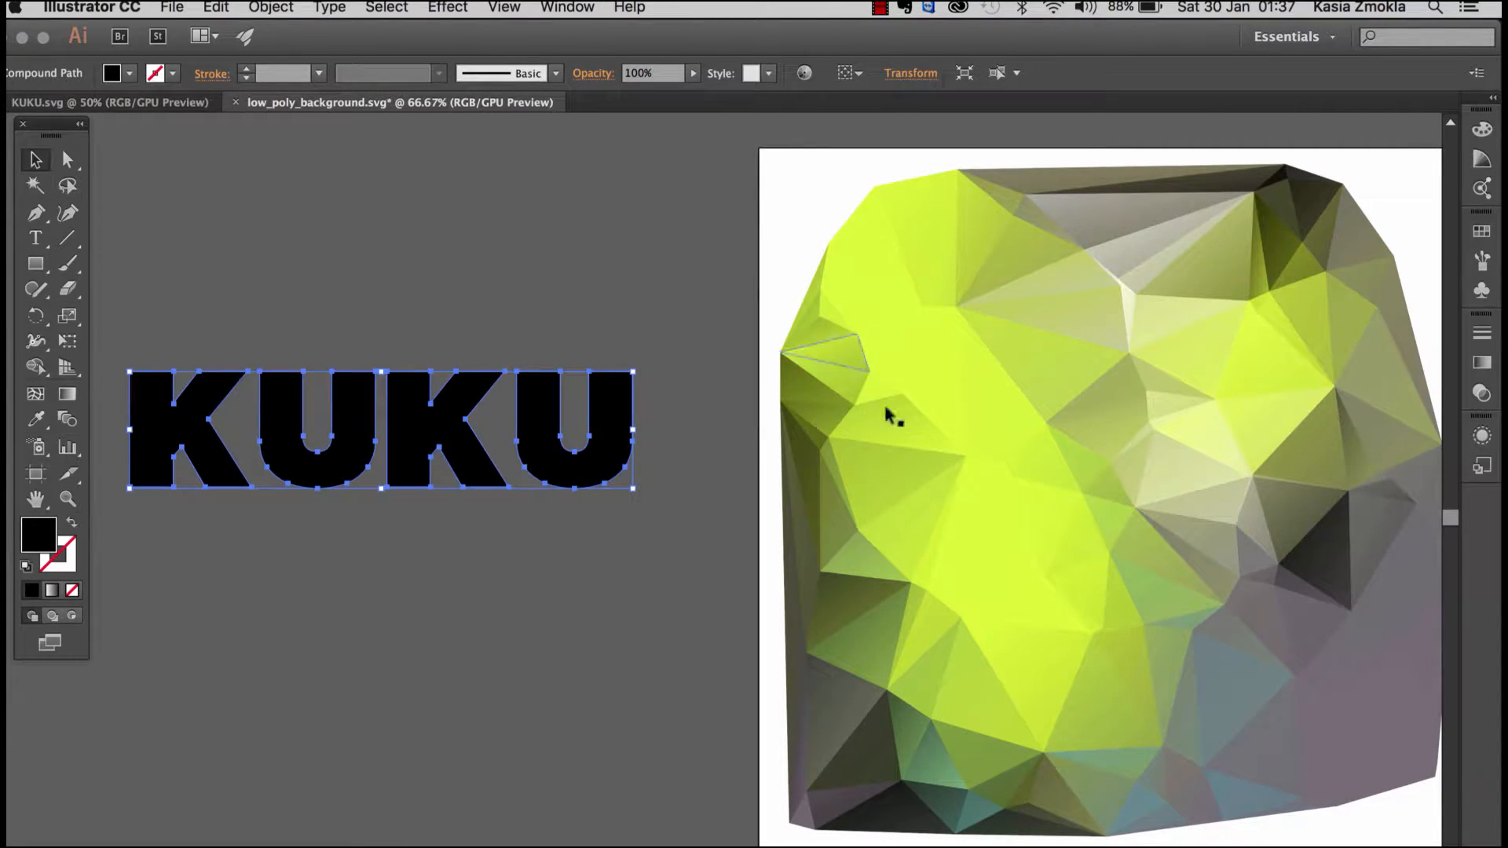
mouse_move(953, 472)
mouse_down()
mouse_move(947, 432)
mouse_move(956, 465)
mouse_up()
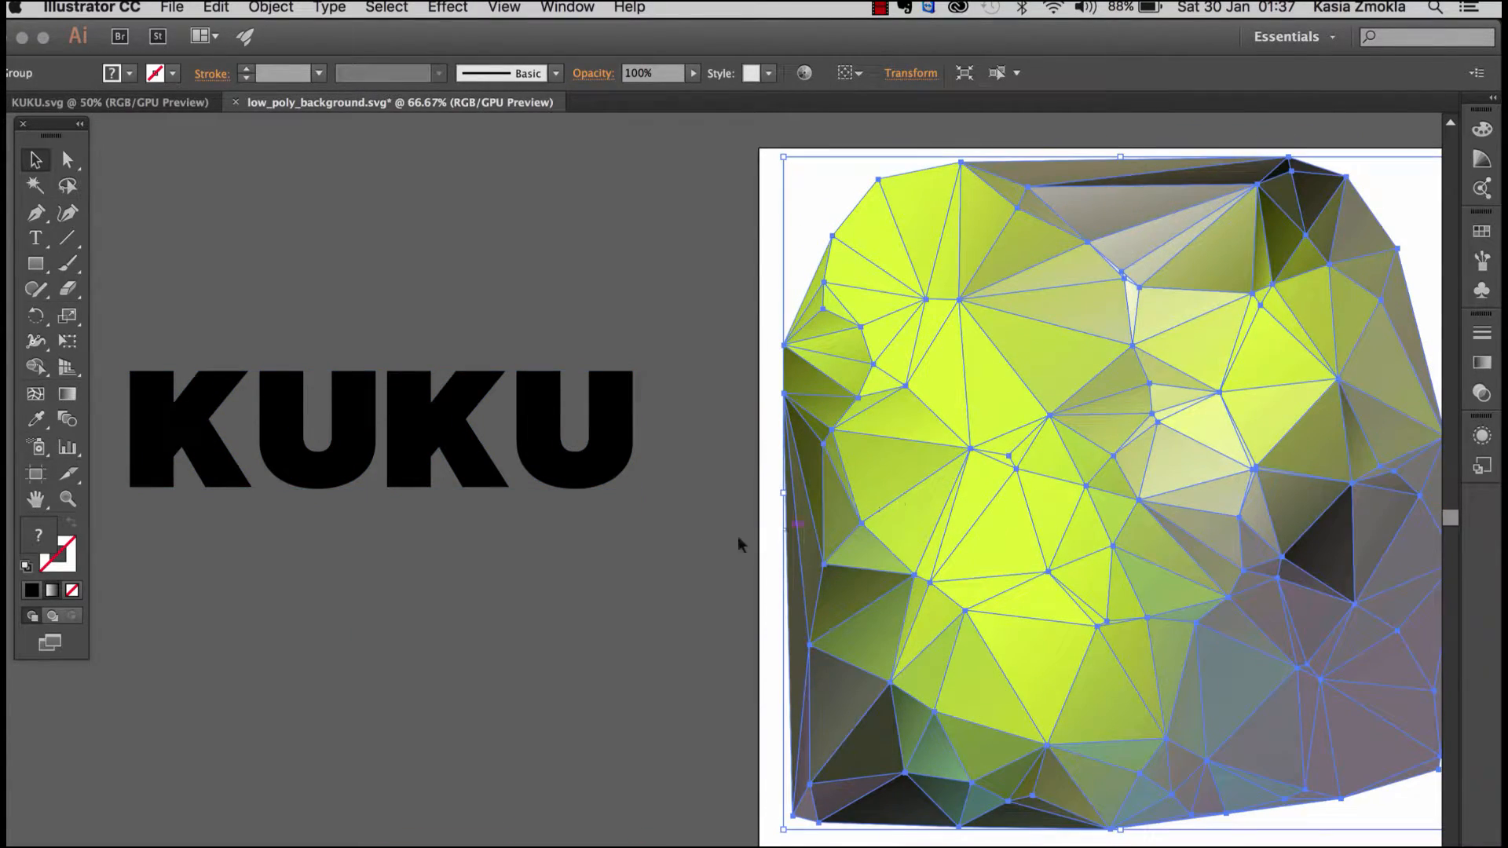
click(683, 579)
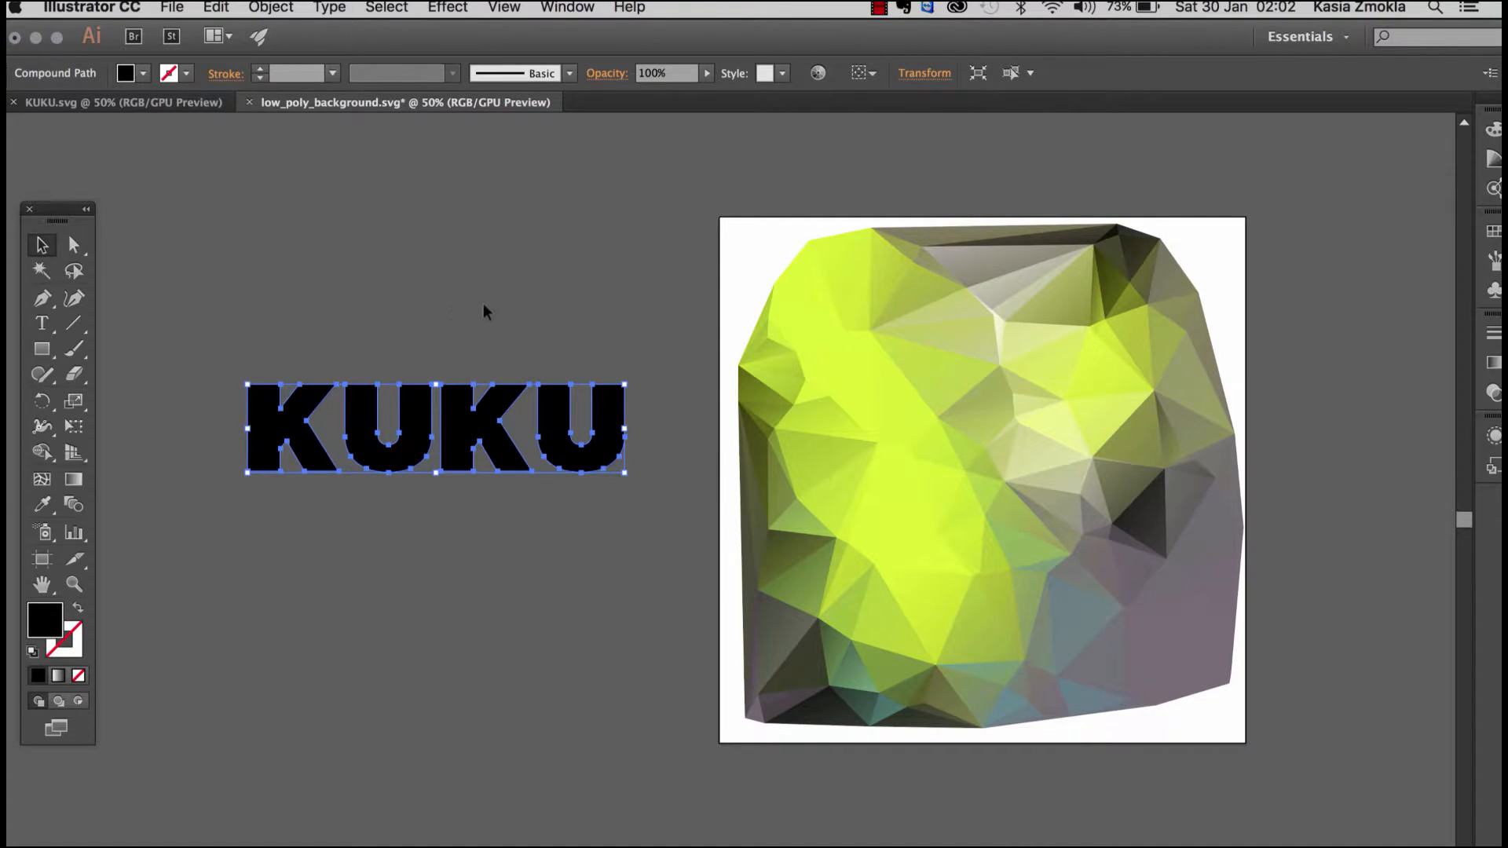
click(518, 328)
drag(487, 430, 481, 396)
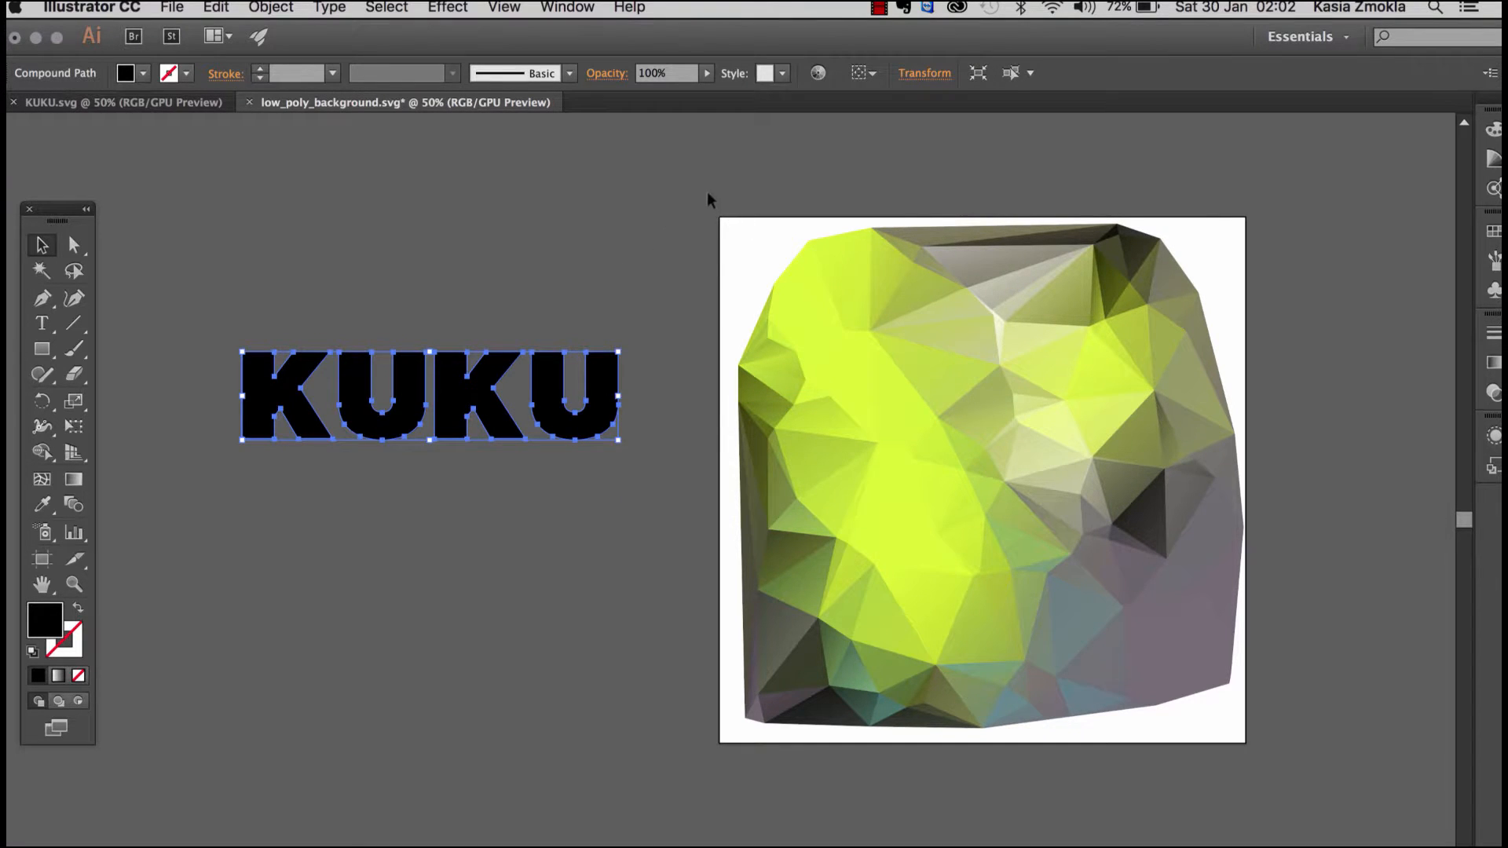
Step: Move the black KUKU word from the empty canvas onto the middle of the low-poly background
drag(706, 201, 1328, 753)
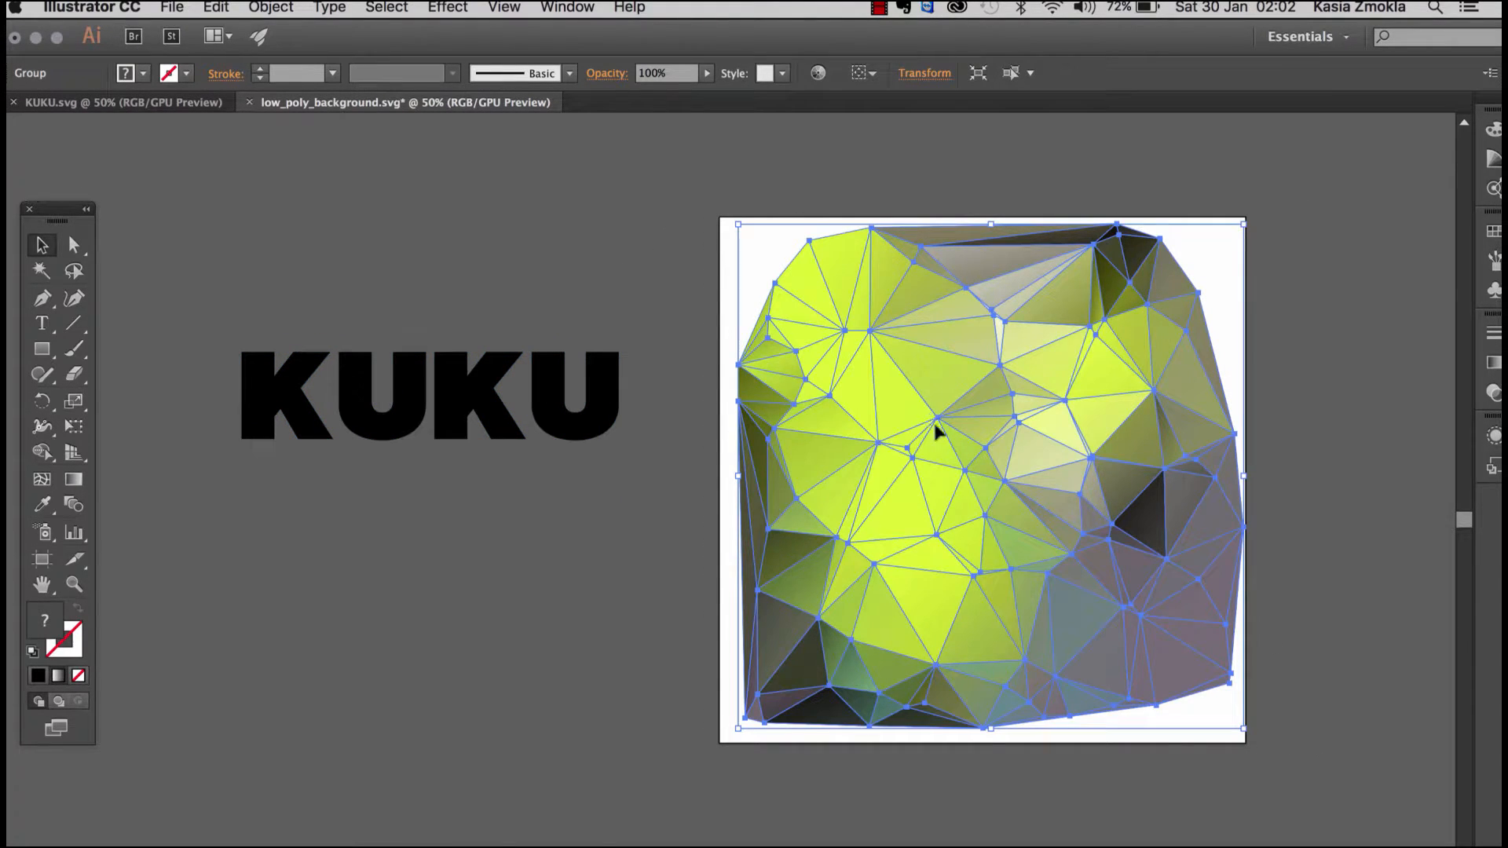
click(624, 271)
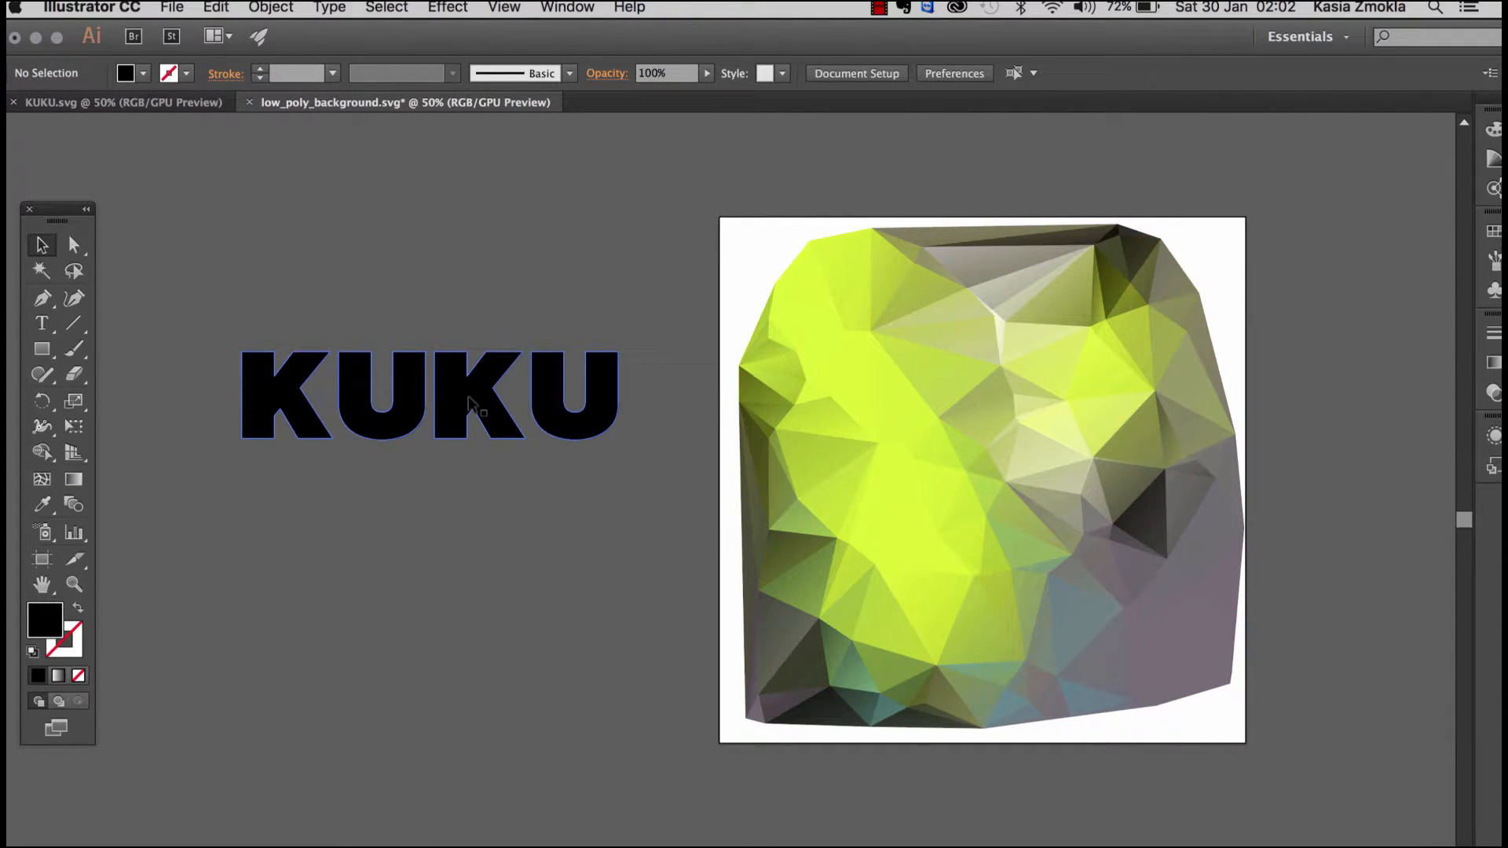
drag(469, 398, 1016, 467)
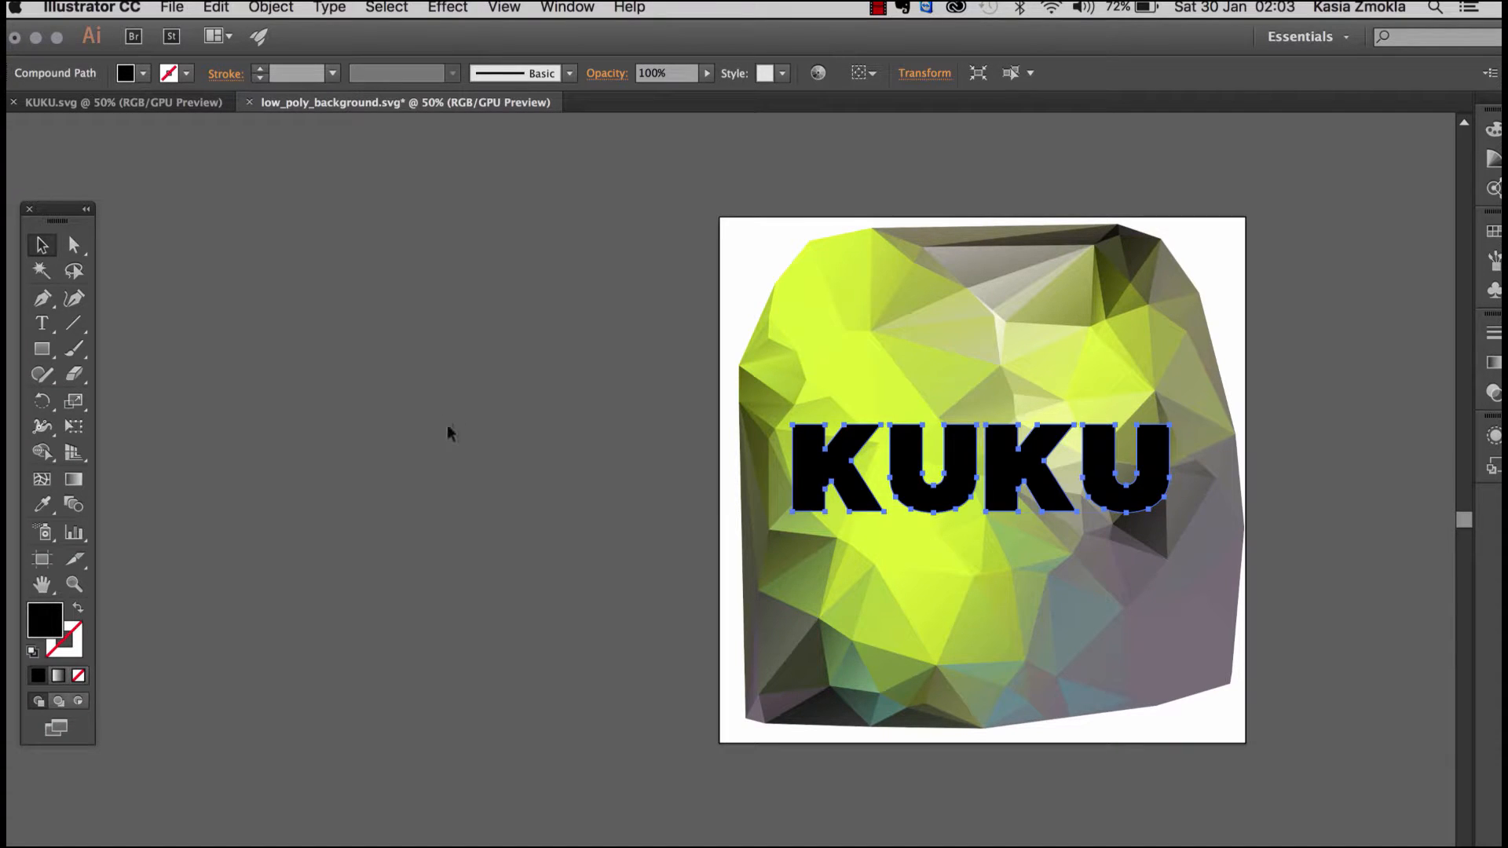
key(space)
key(space)
key(space)
key(space)
drag(645, 501, 425, 484)
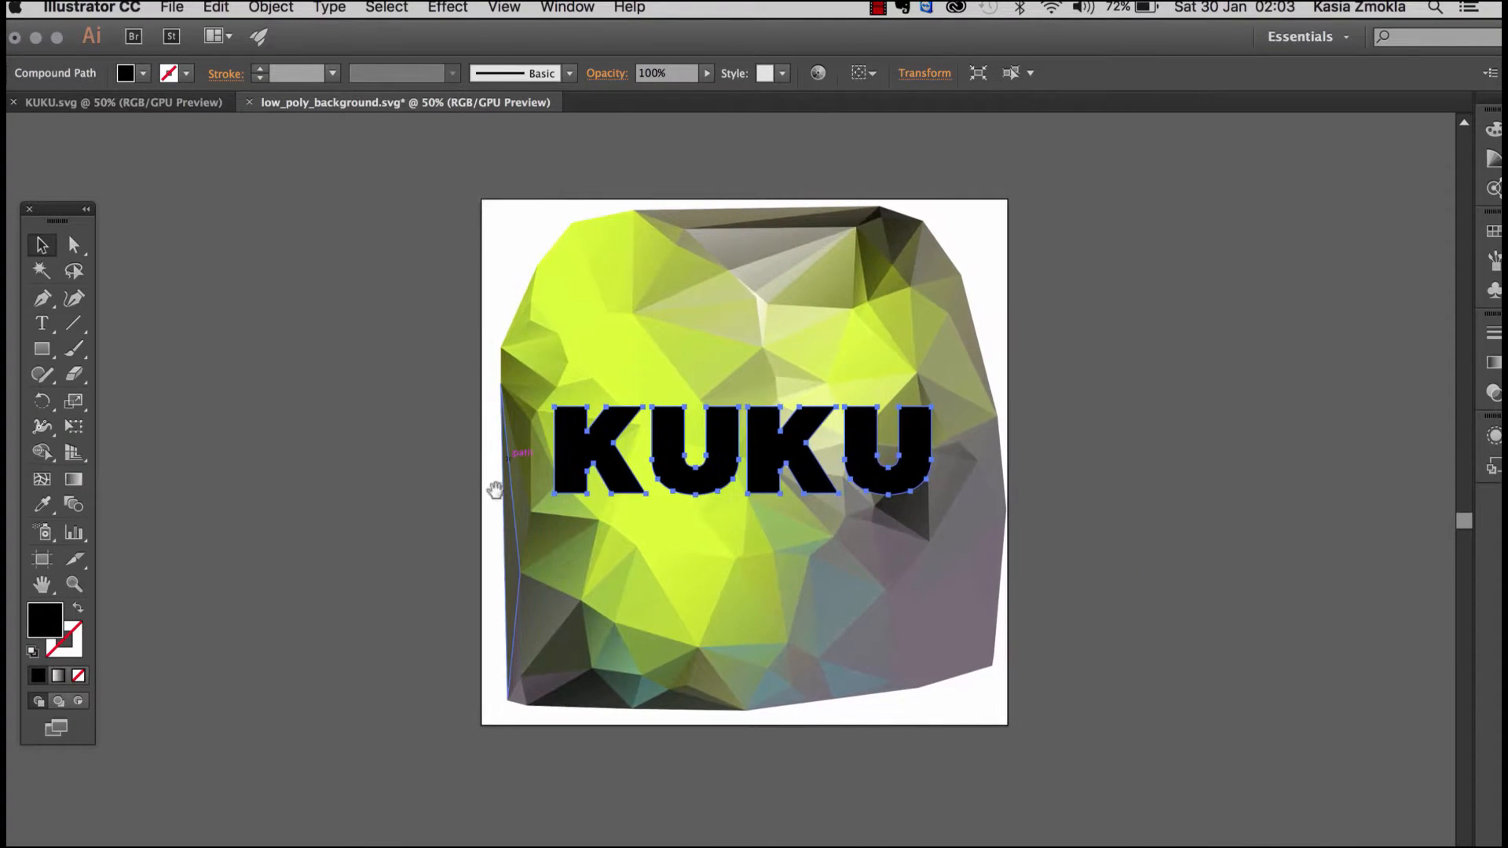
drag(875, 563, 594, 542)
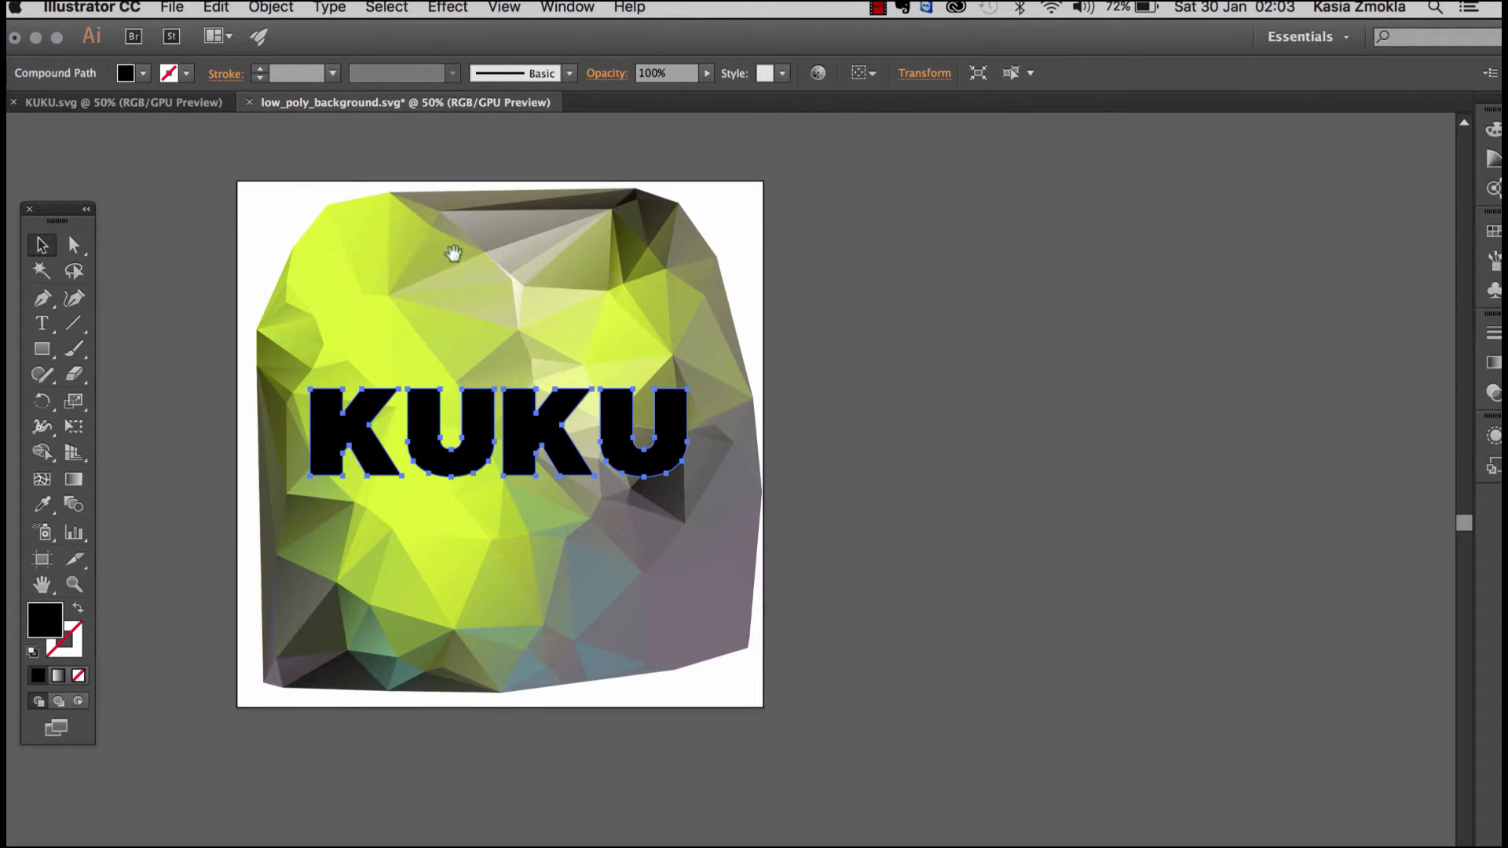
drag(506, 582, 728, 569)
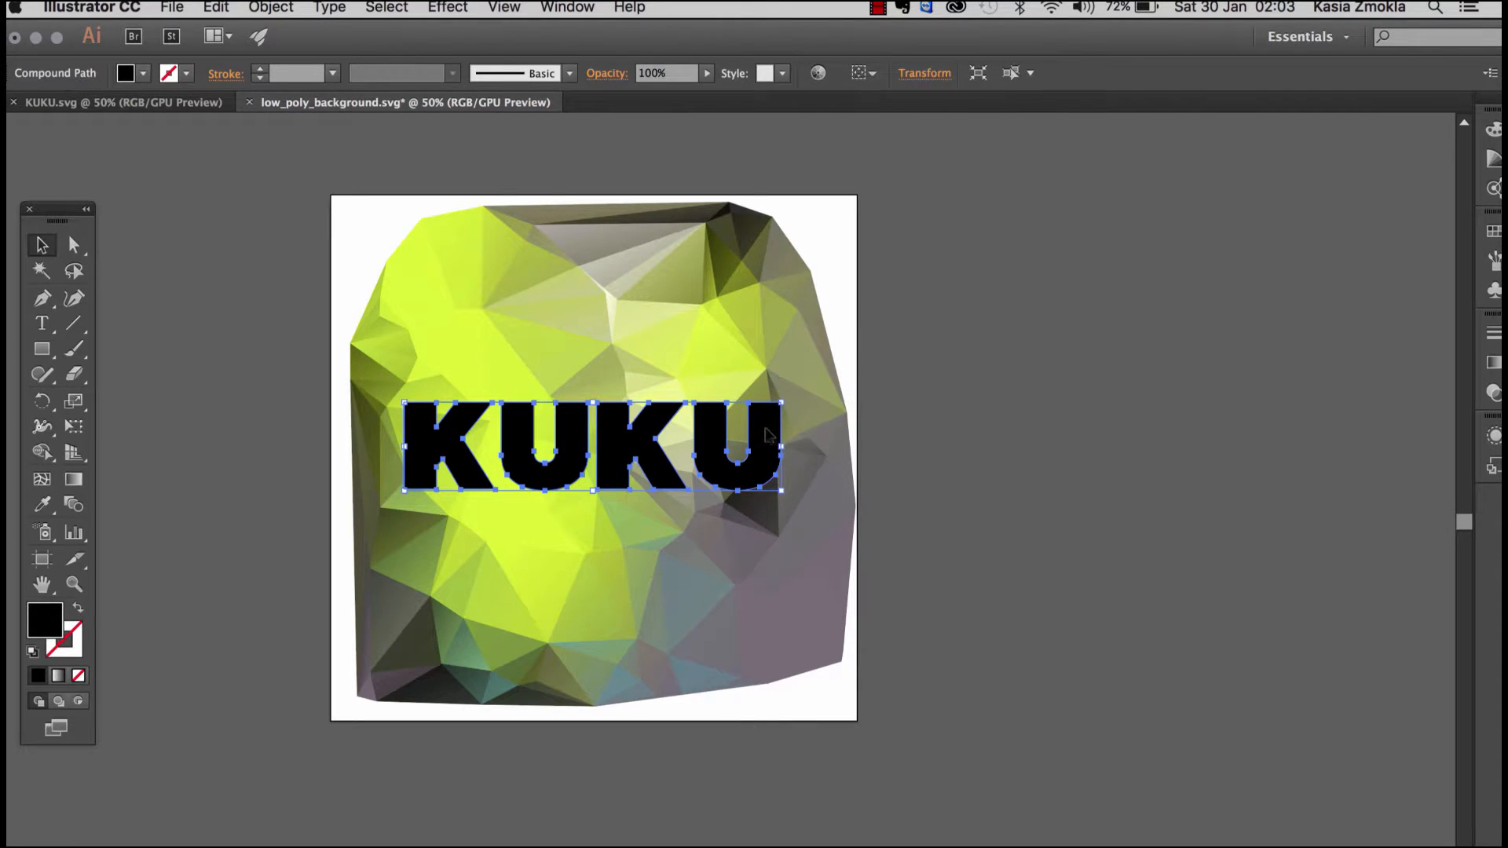
Step: Enlarge the KUKU word proportionally to span nearly the whole low-poly background, comparing with KUKU.svg, and center it on the artboard
drag(775, 436, 738, 427)
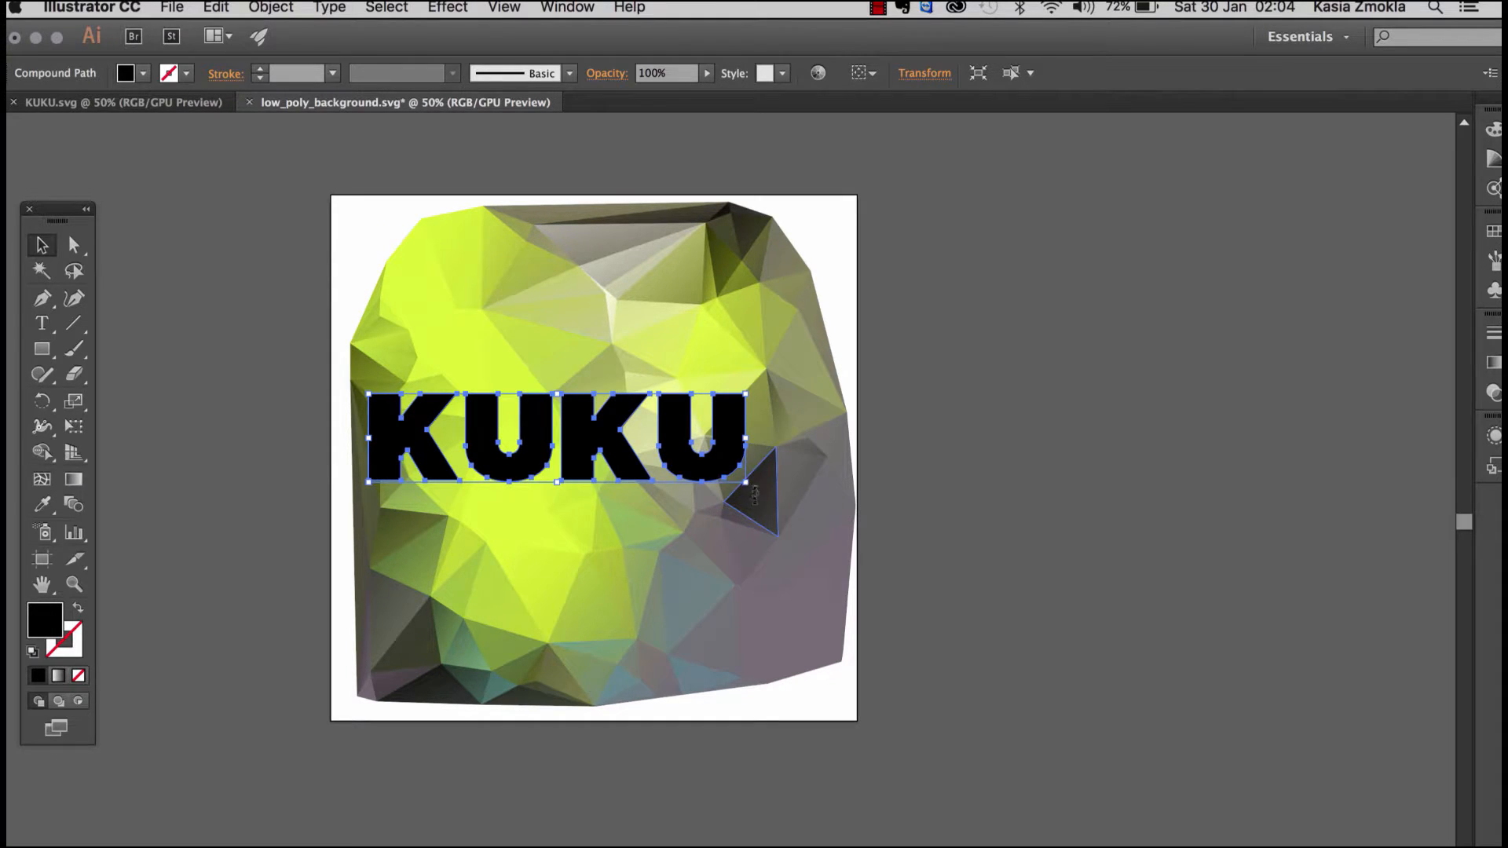
drag(745, 481, 822, 551)
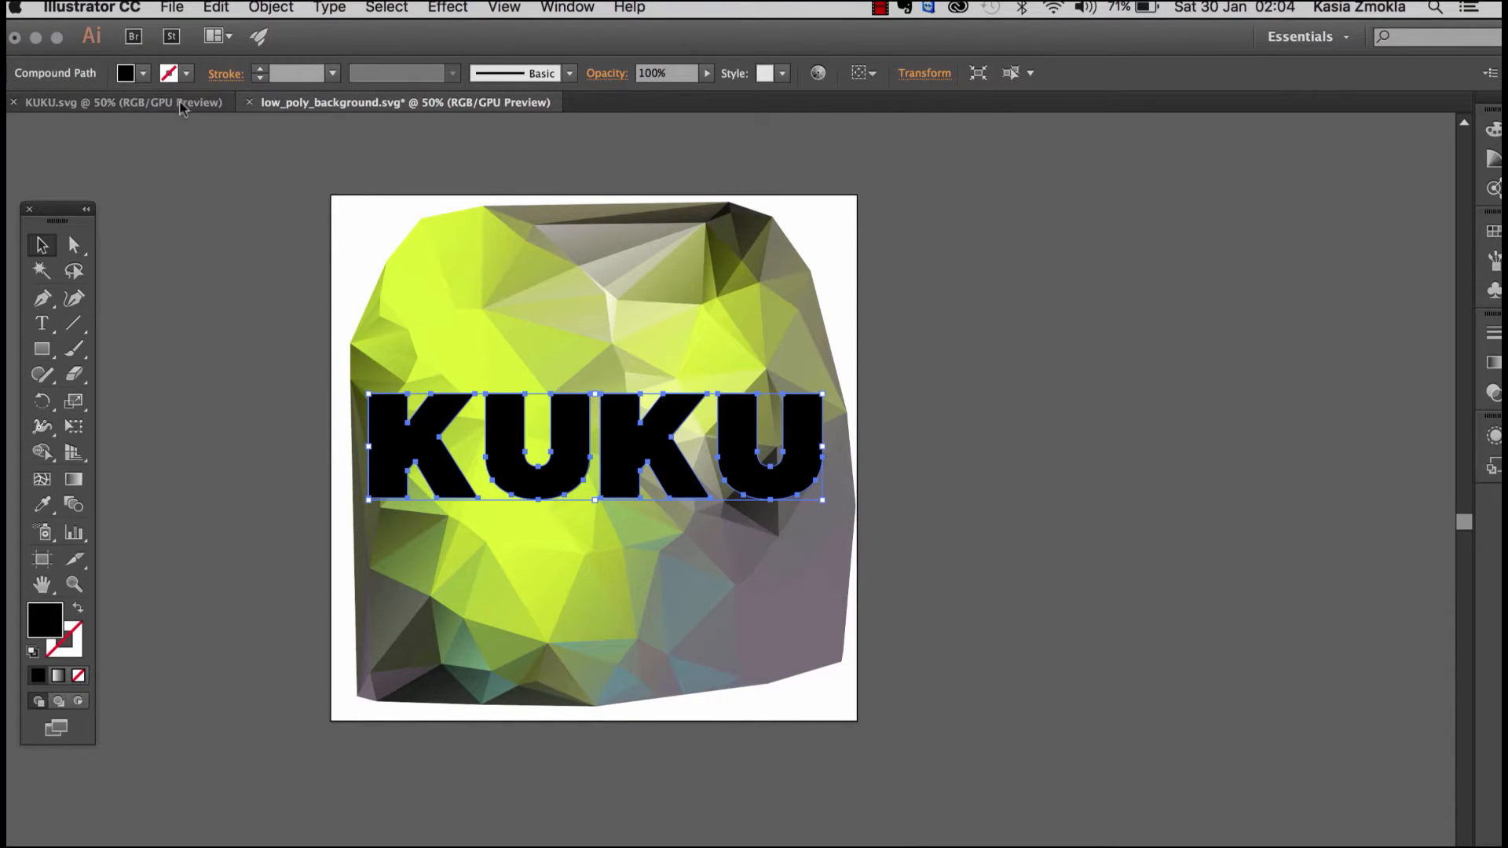
click(141, 102)
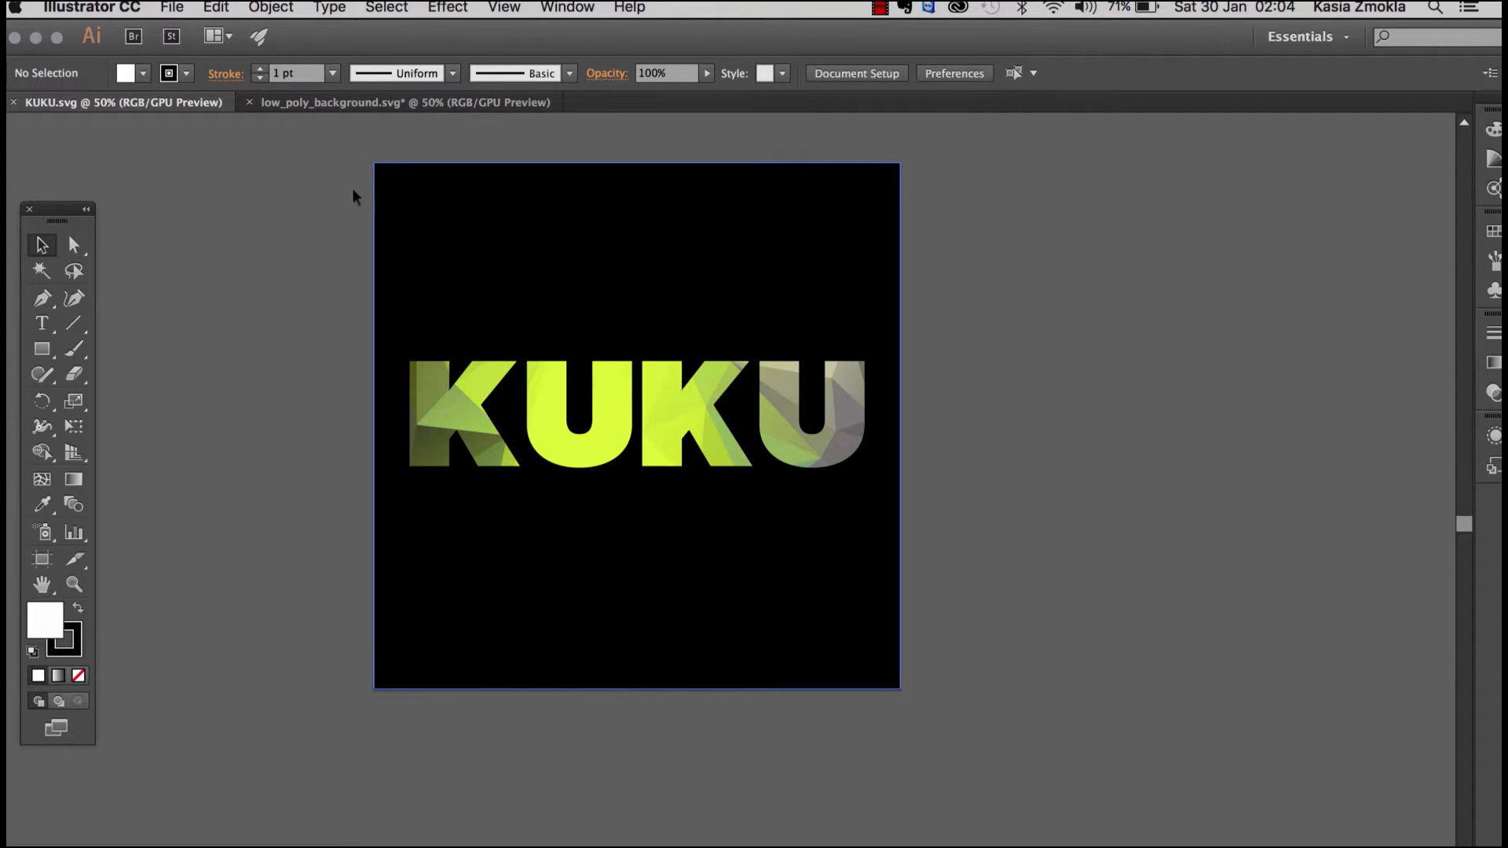
click(308, 104)
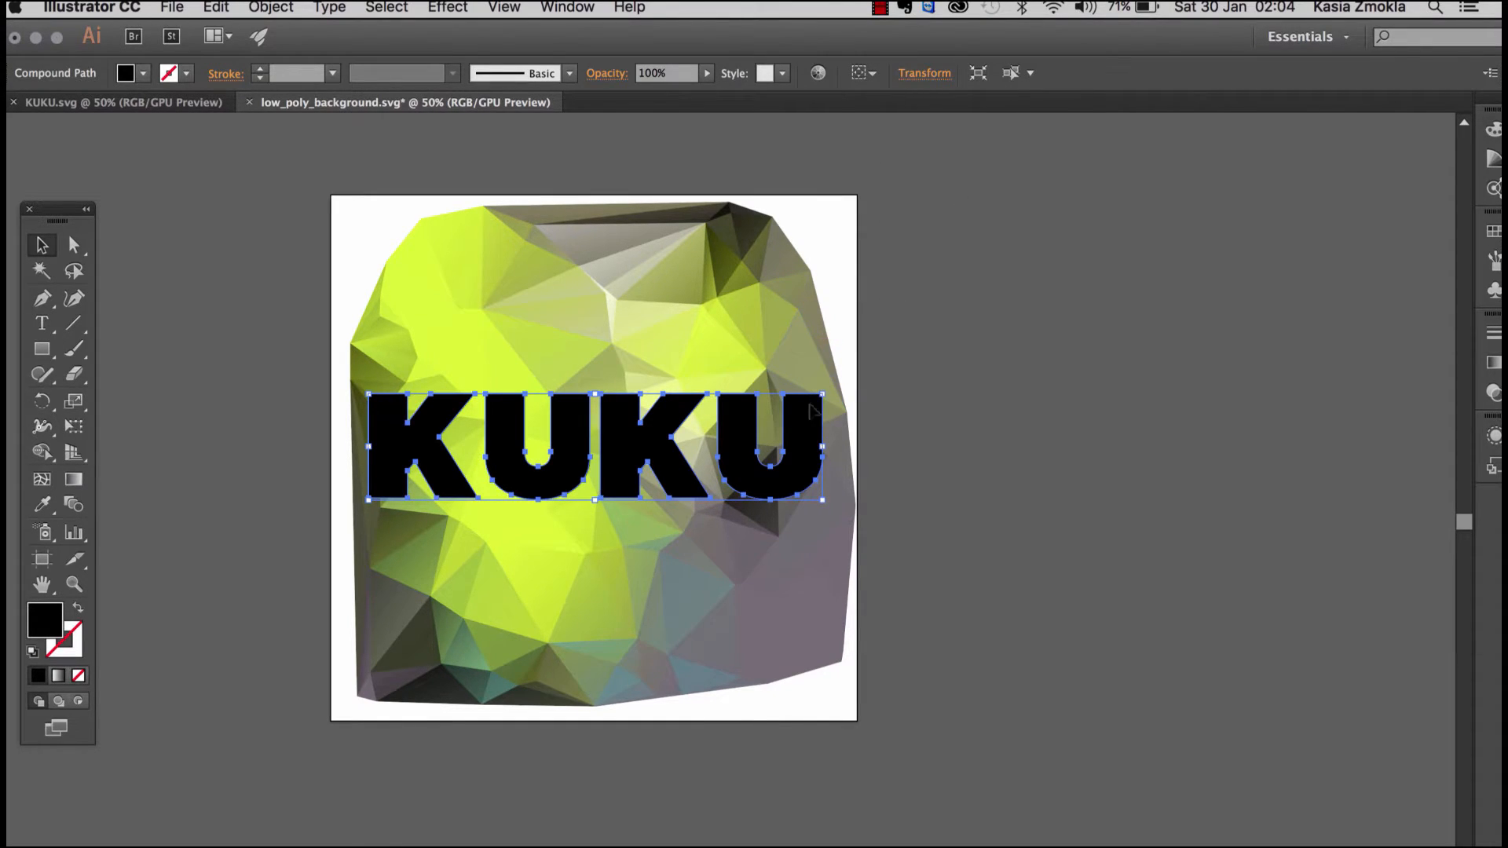
drag(811, 429, 813, 422)
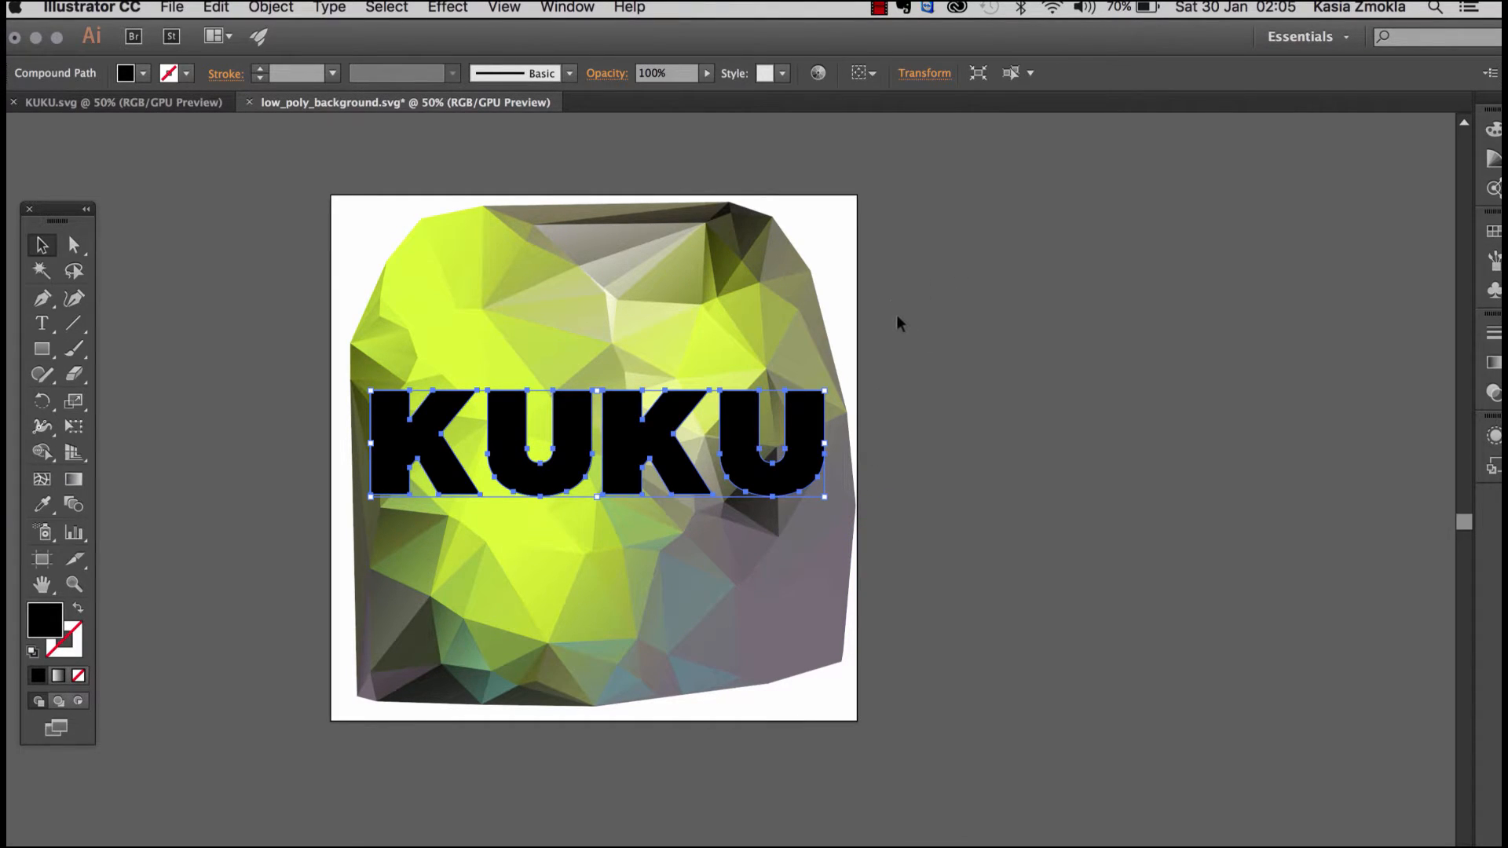
Step: Make a clipping mask from the KUKU word and the low-poly group
click(908, 337)
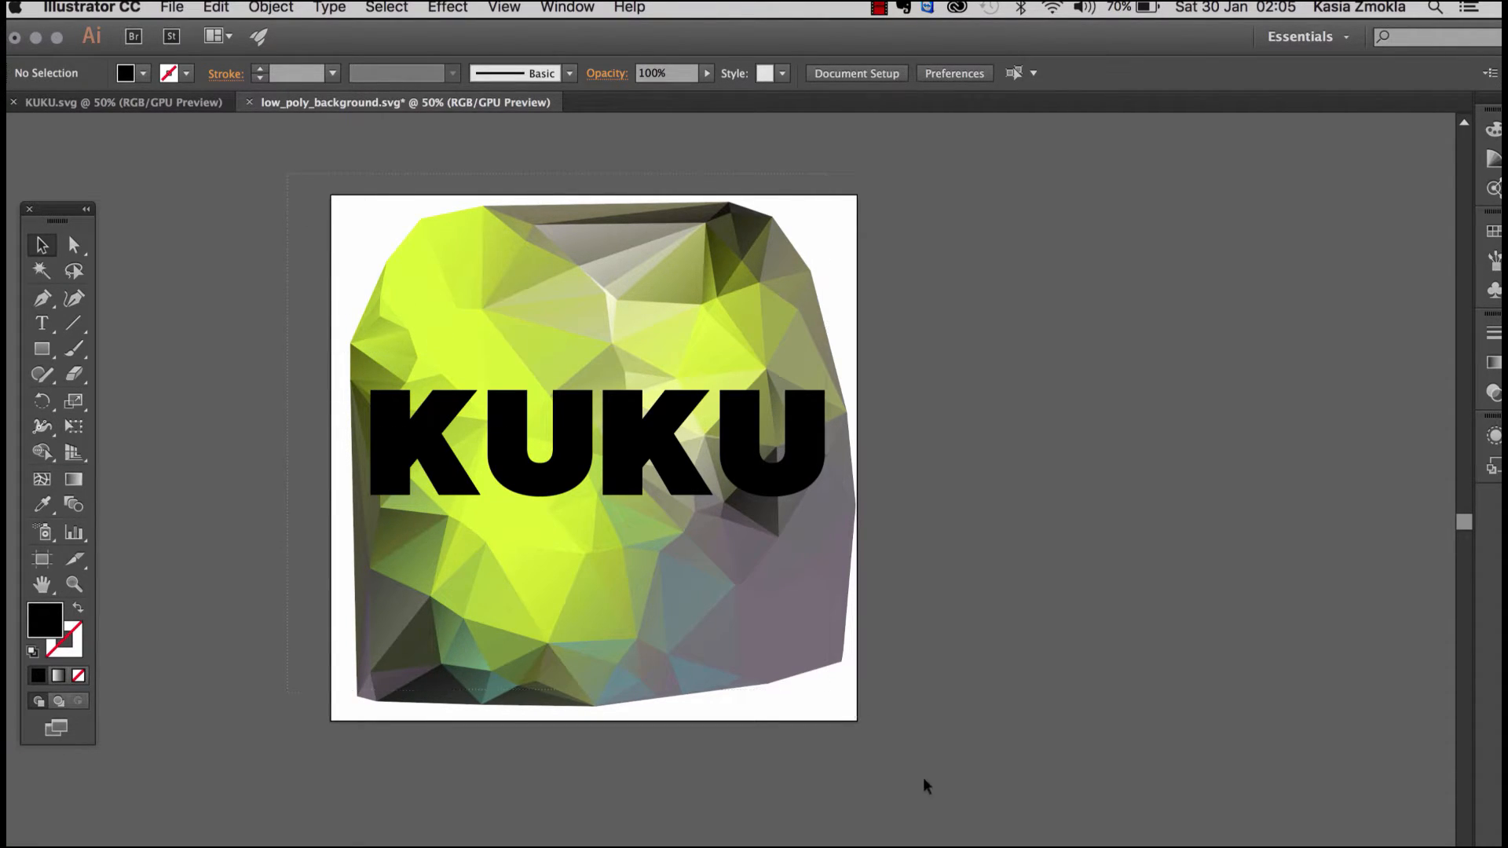
key(super+a)
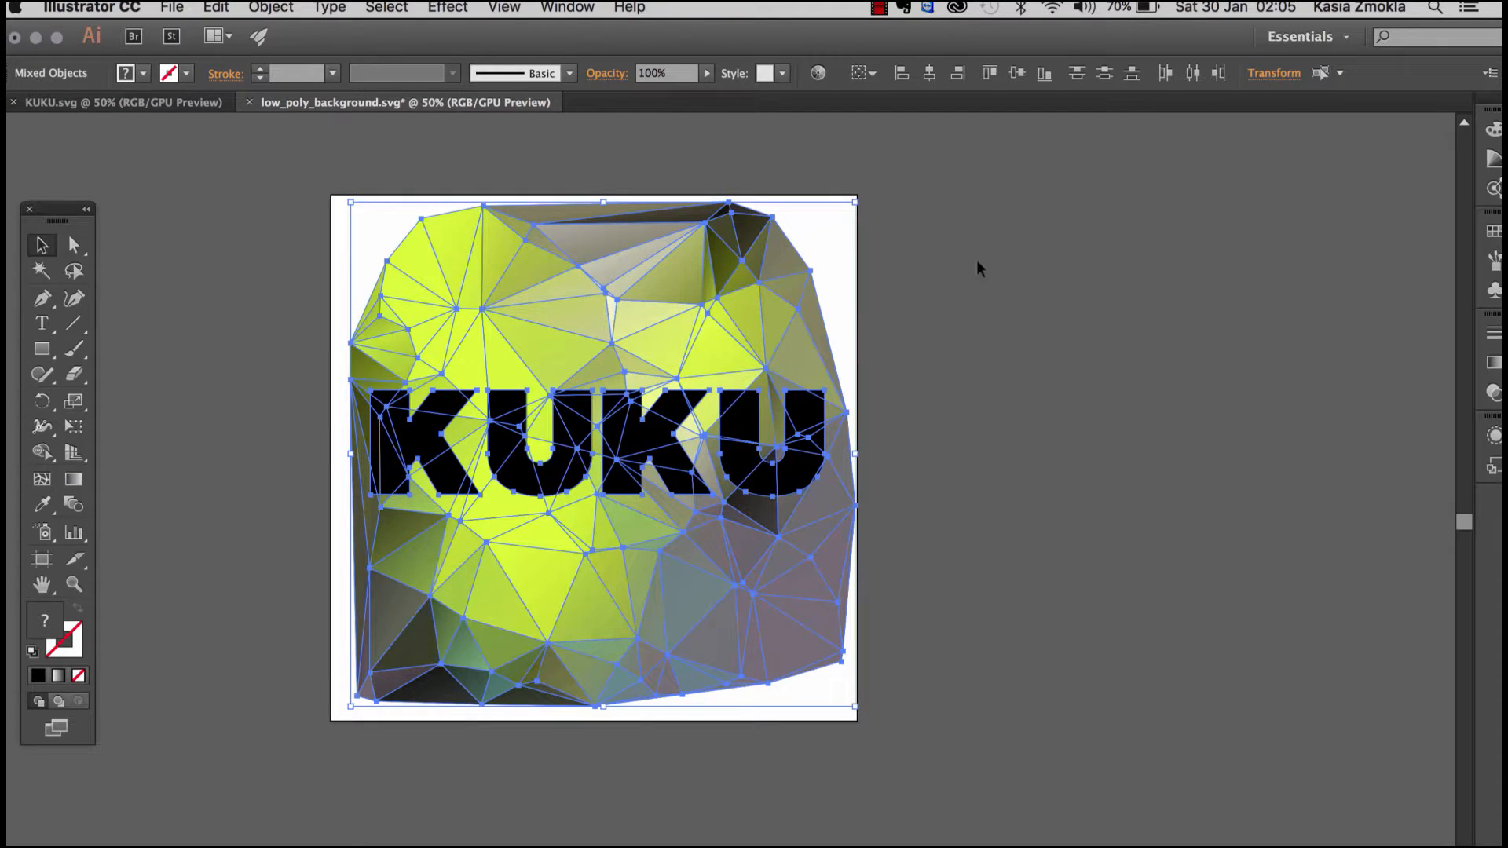
right_click(742, 429)
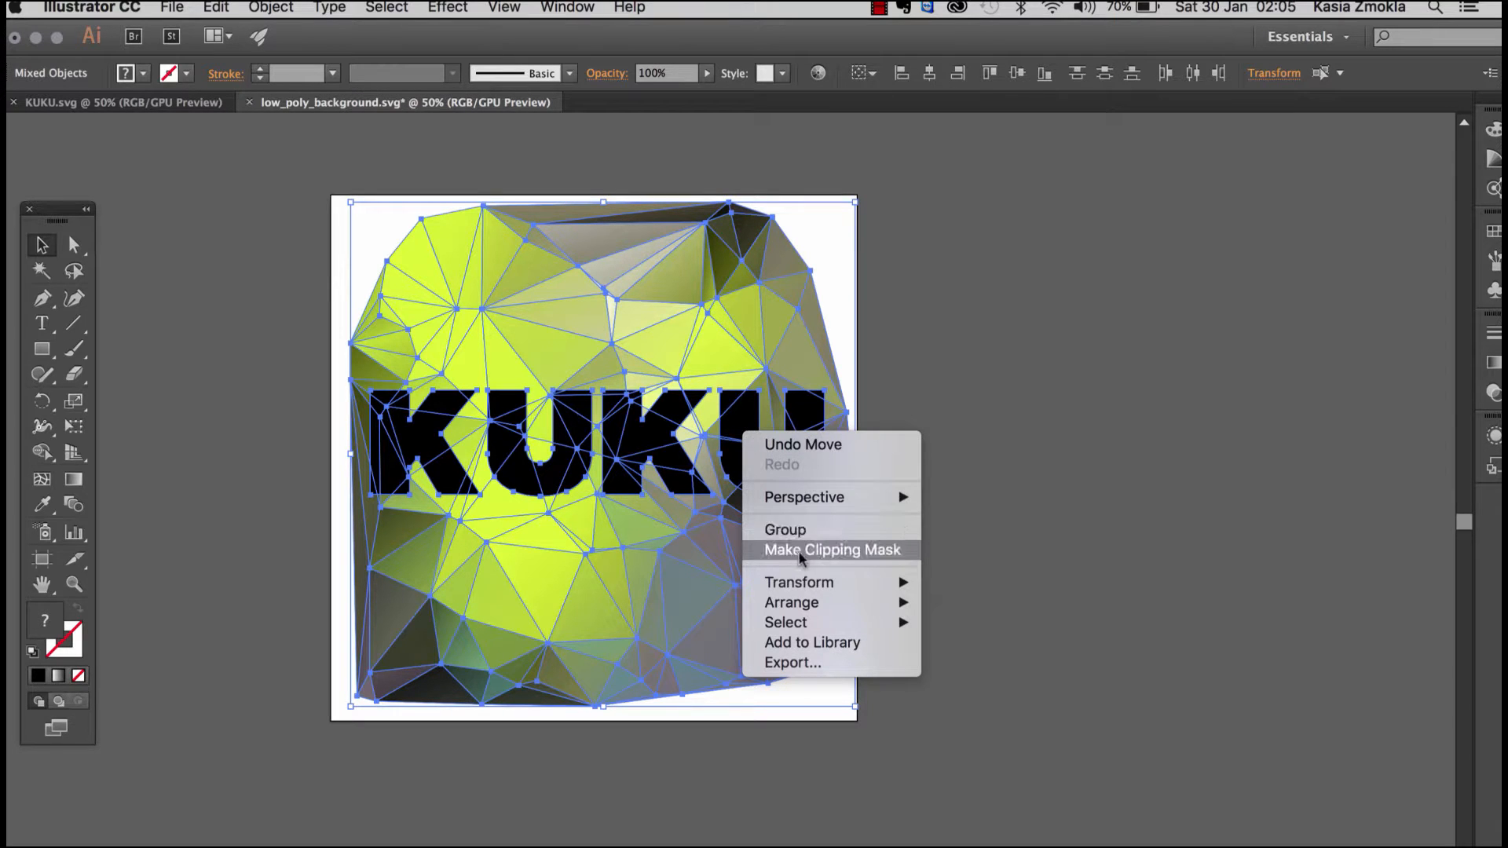
click(843, 554)
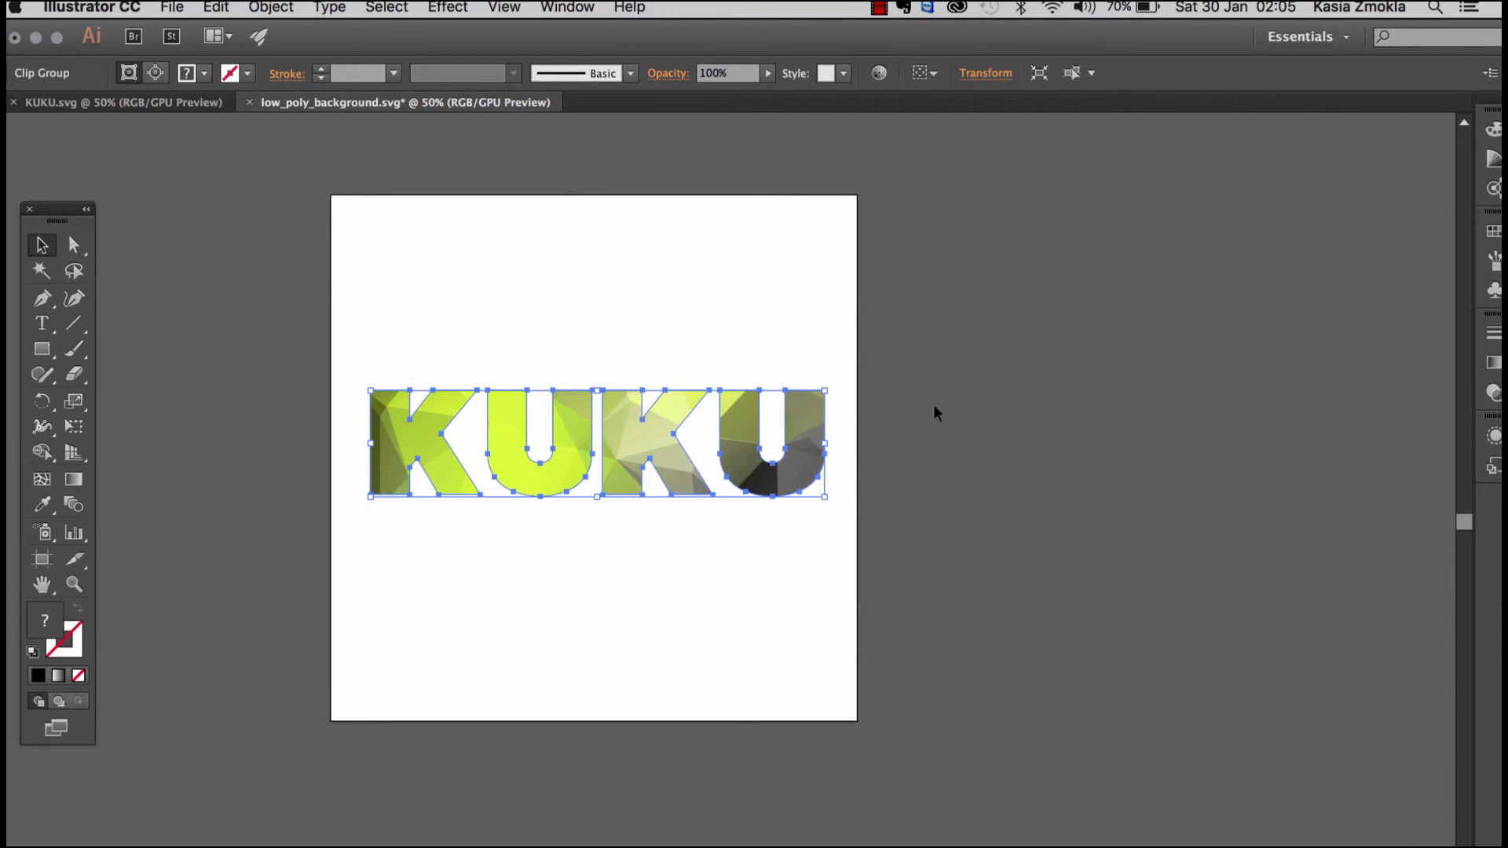
Step: Nudge the clipped KUKU word slightly up and to the left on the artboard, and deselect it
click(930, 512)
mouse_move(796, 465)
mouse_down()
mouse_move(802, 407)
mouse_move(826, 440)
mouse_move(1071, 511)
mouse_move(724, 444)
mouse_move(832, 472)
mouse_move(794, 471)
mouse_up()
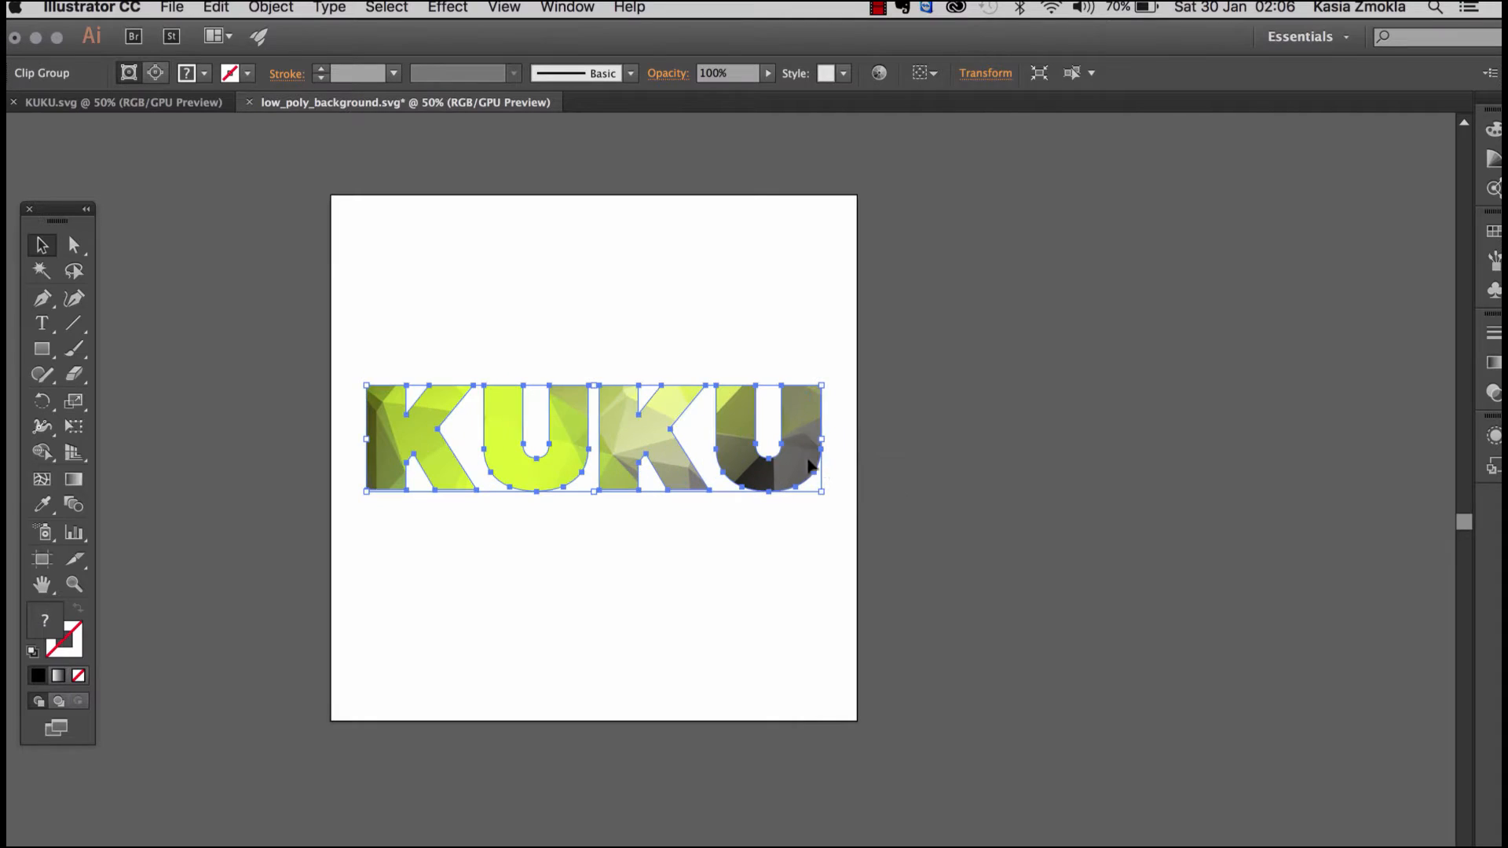
click(929, 343)
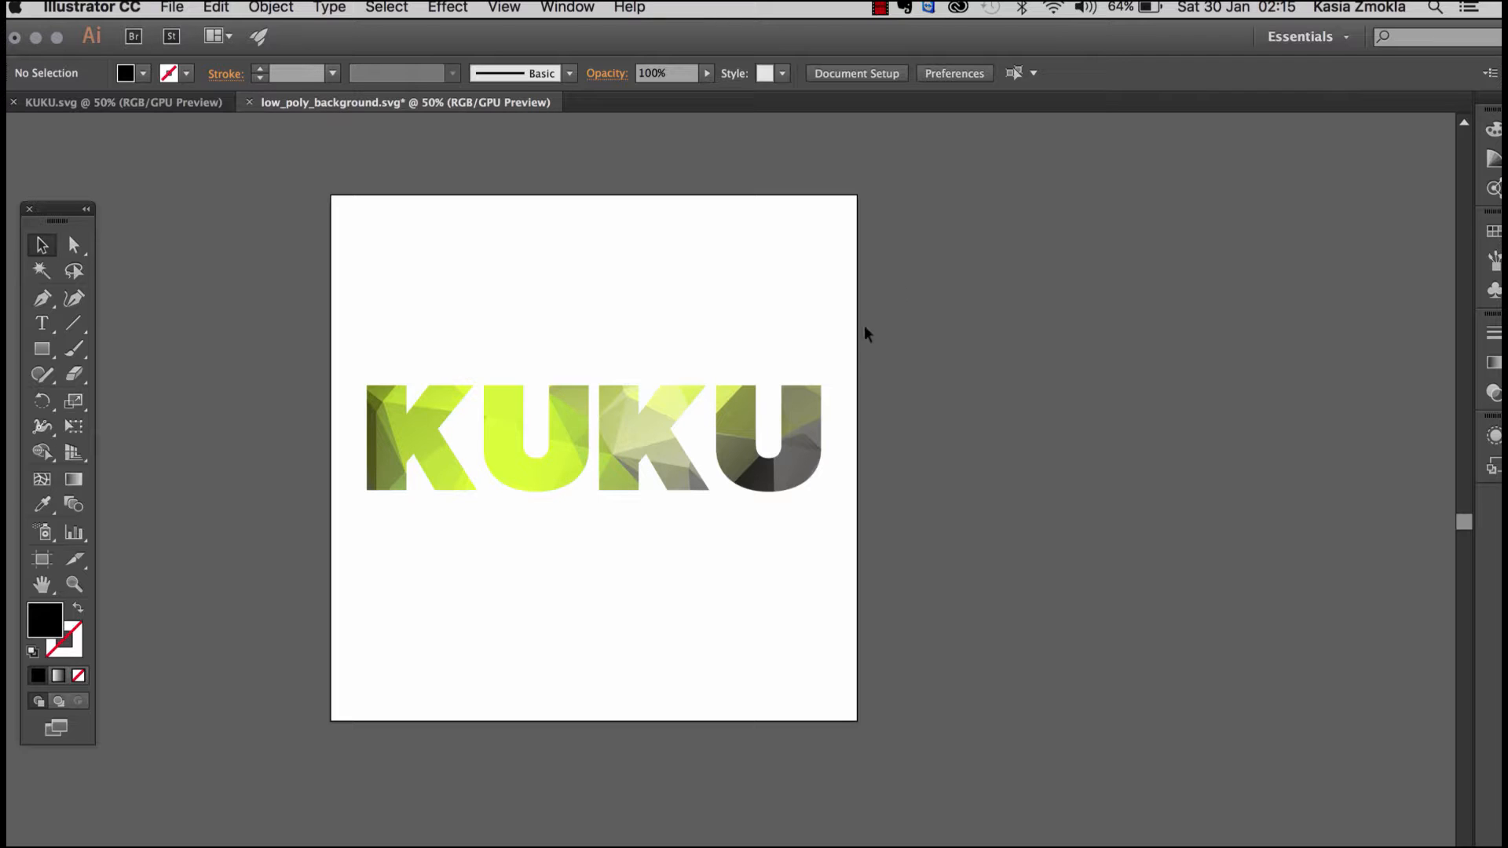
Step: Isolate the KUKU clipping mask and shift only the low-poly group up and to the left behind the letters
click(787, 455)
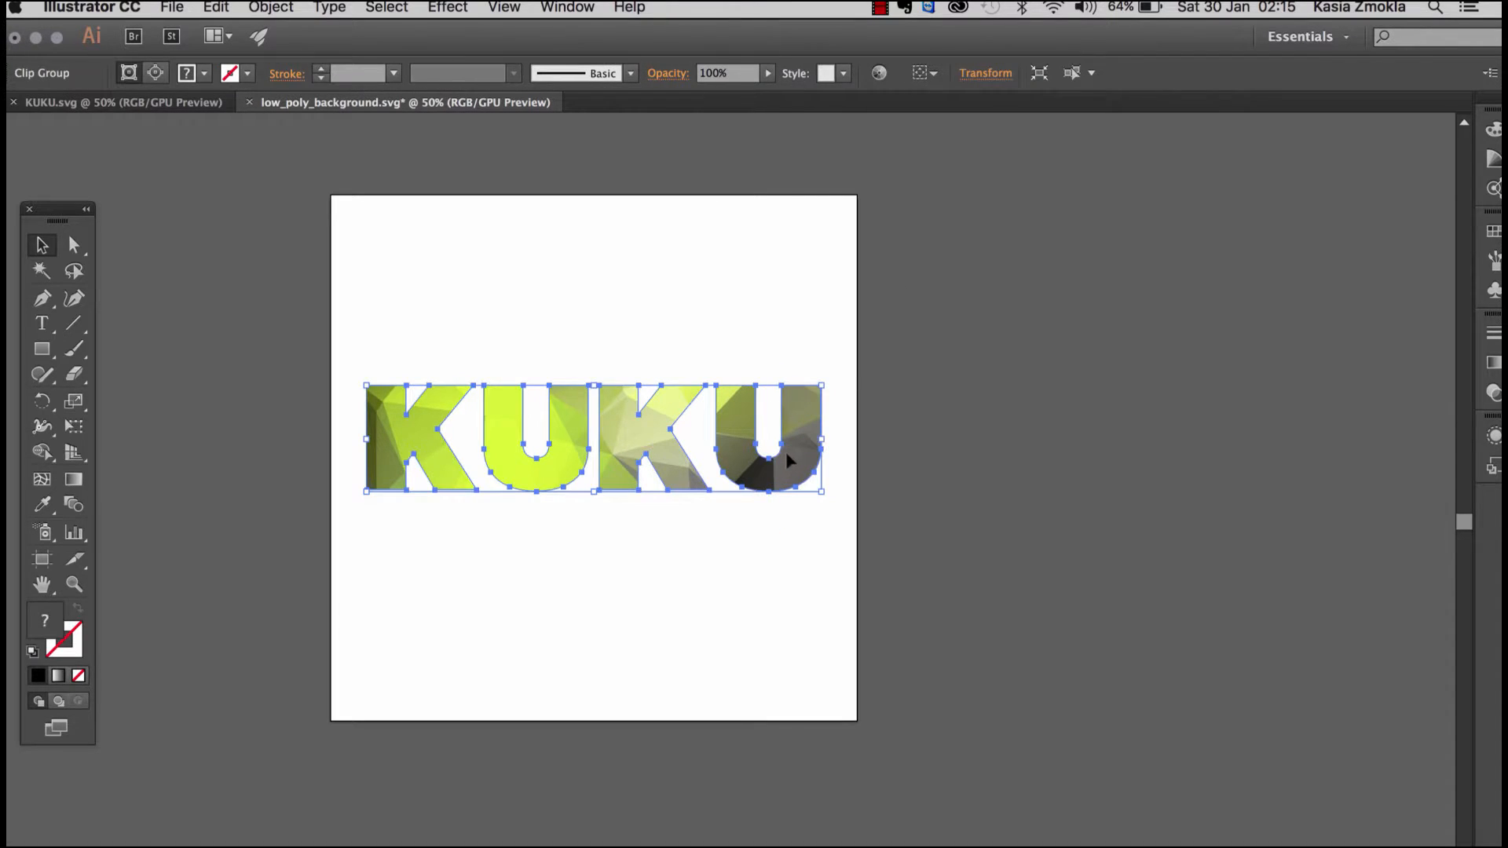
right_click(794, 458)
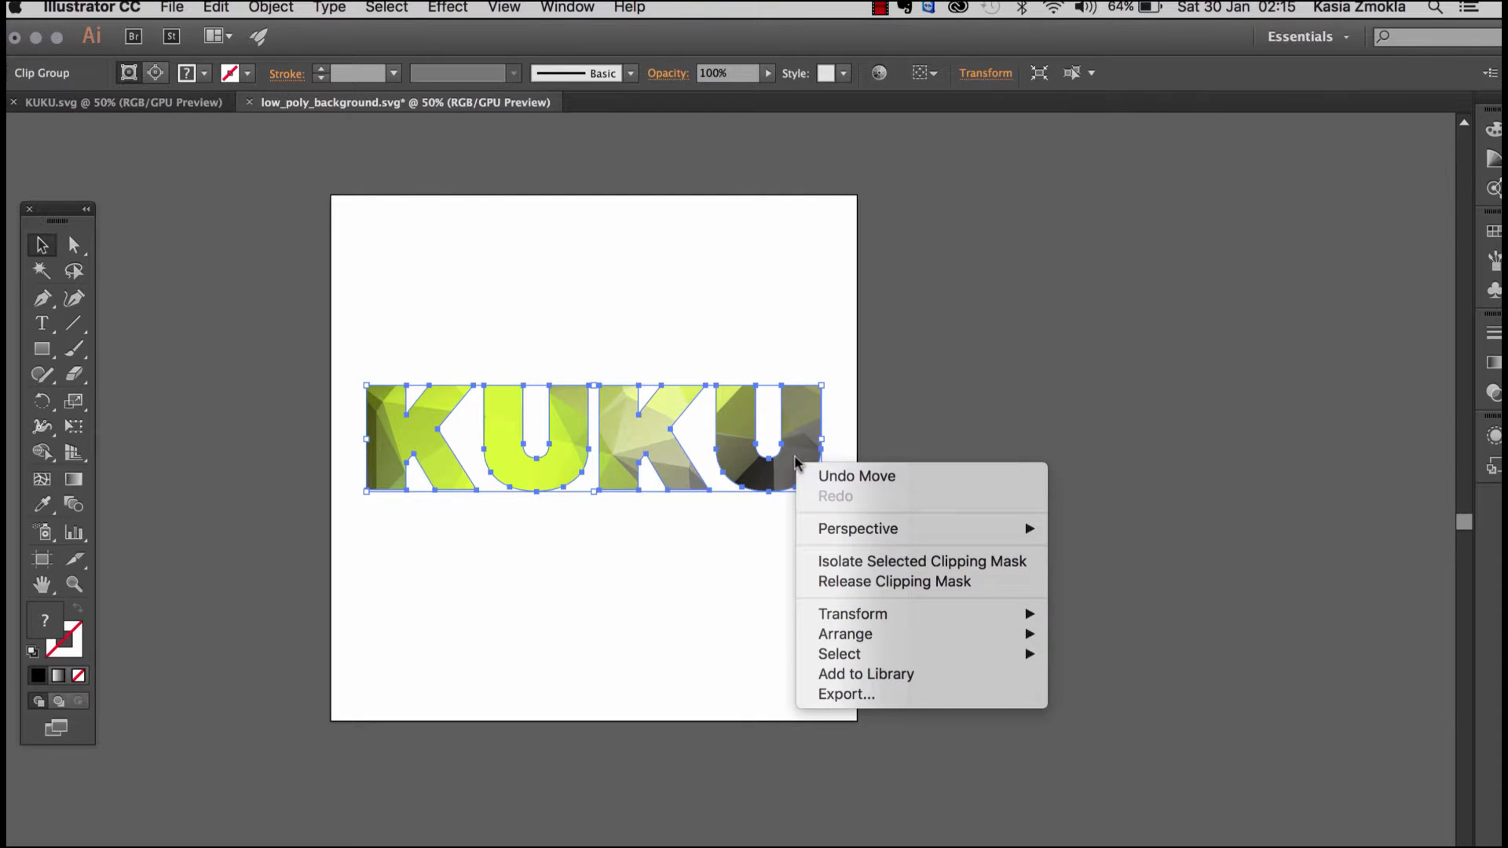
click(883, 563)
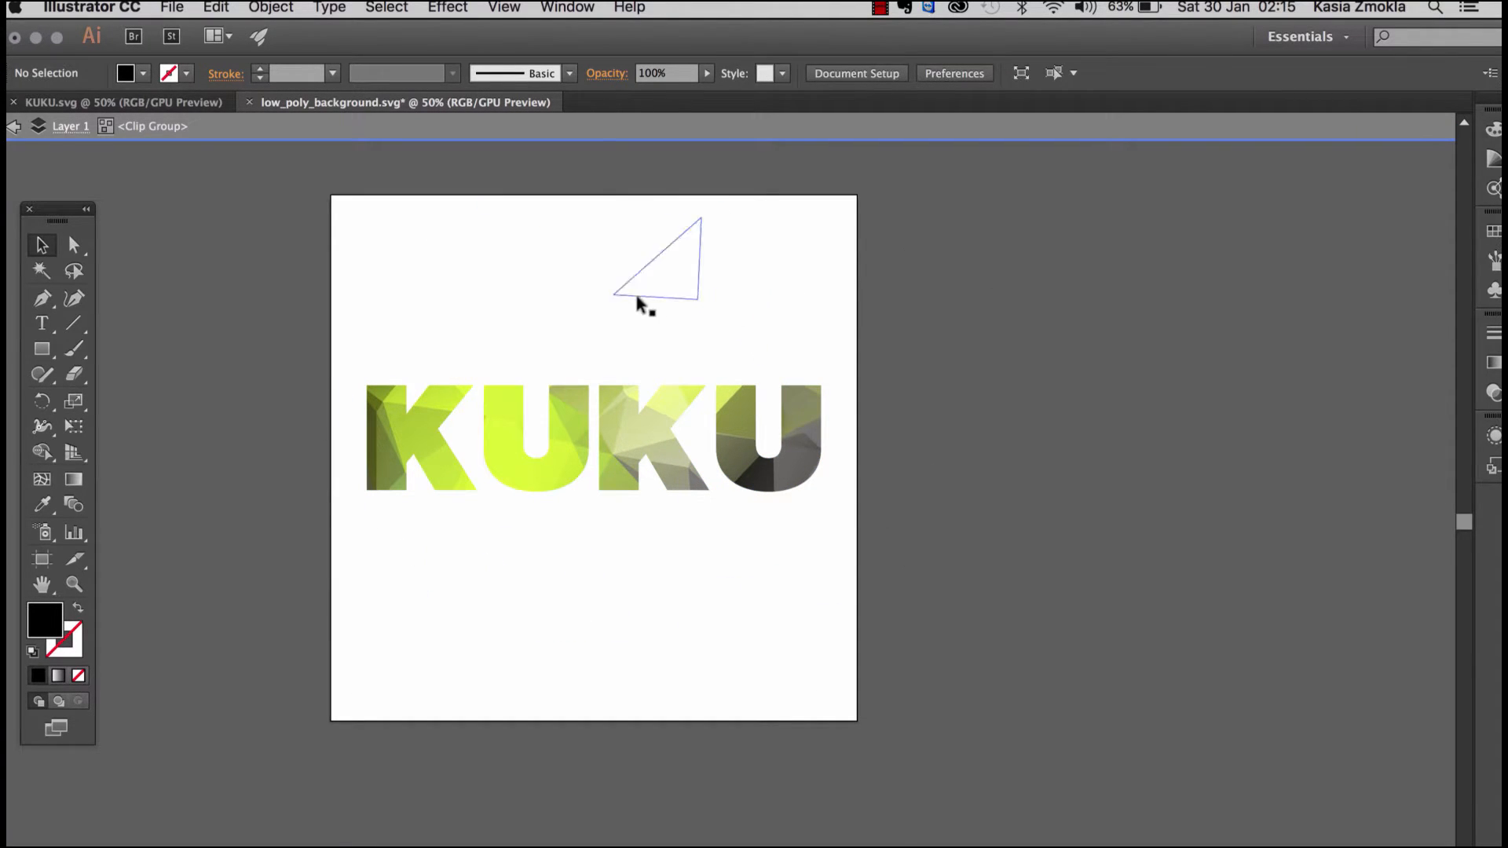
click(669, 322)
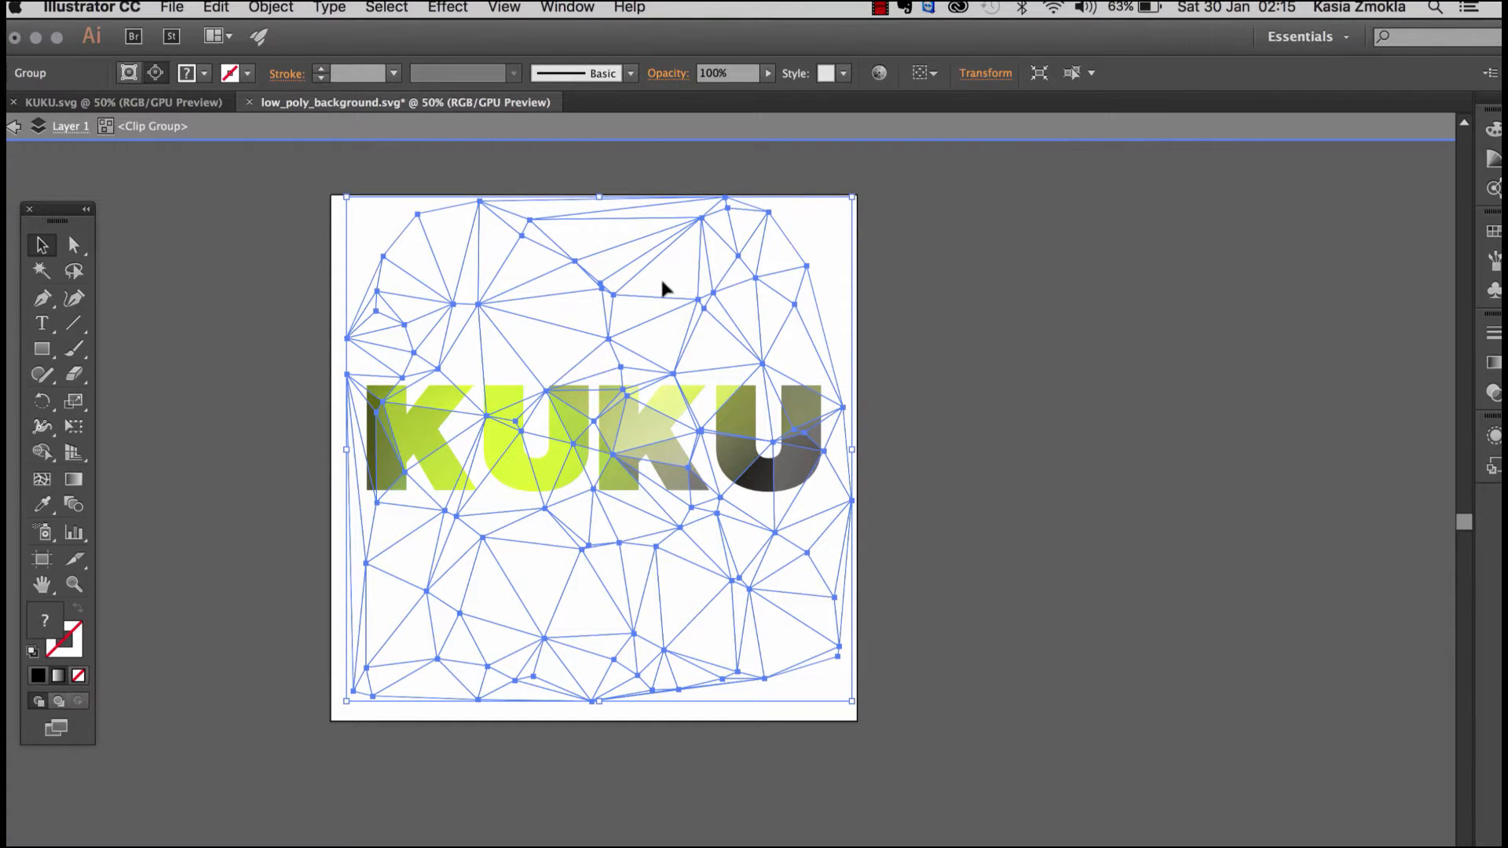
drag(660, 295, 657, 243)
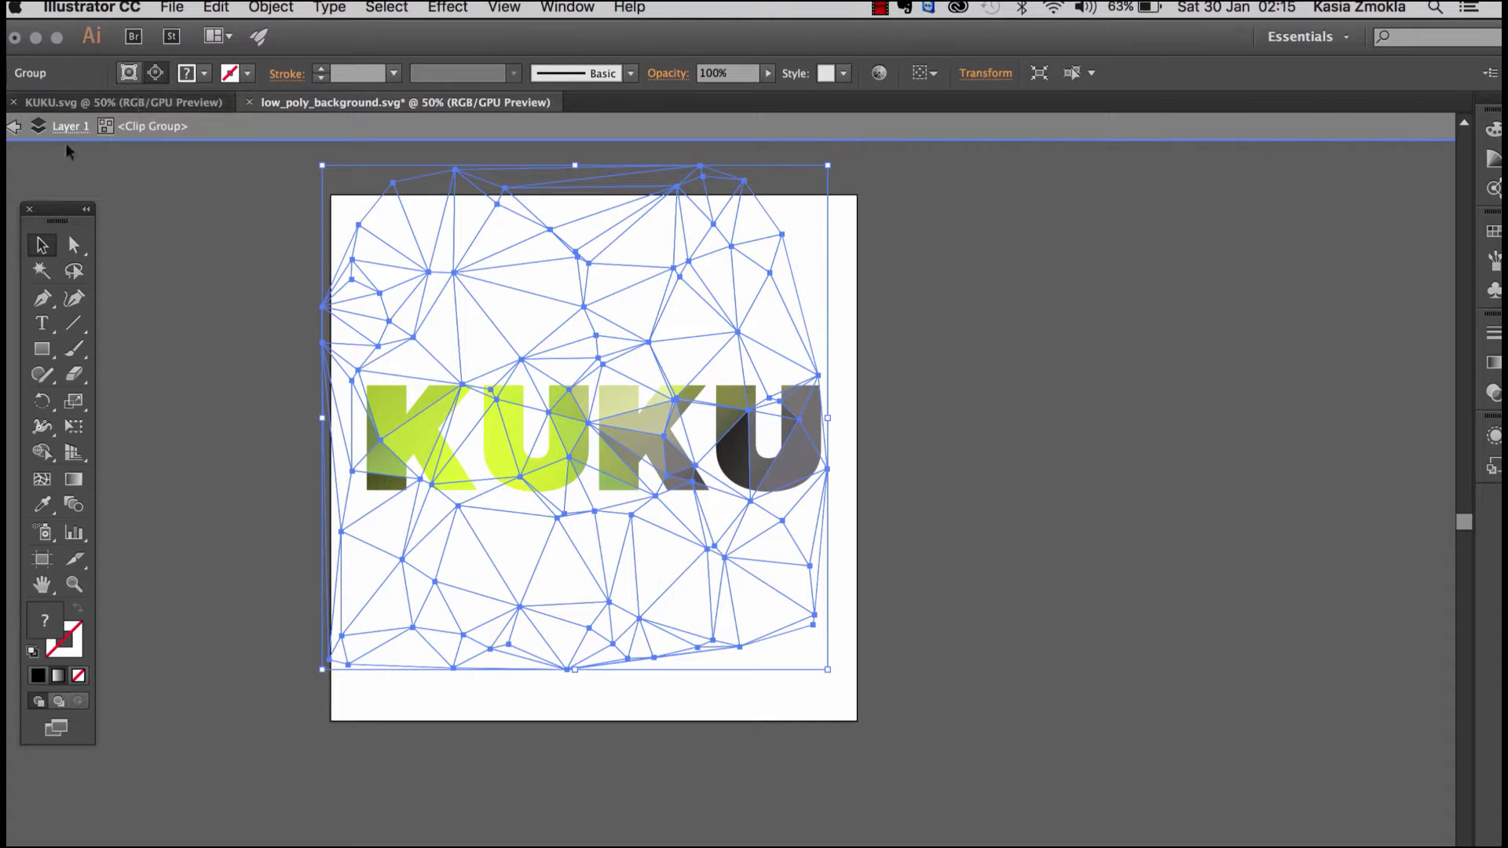
mouse_move(517, 303)
mouse_down()
mouse_move(553, 319)
mouse_move(529, 320)
mouse_move(539, 365)
mouse_move(511, 333)
mouse_move(522, 311)
mouse_up()
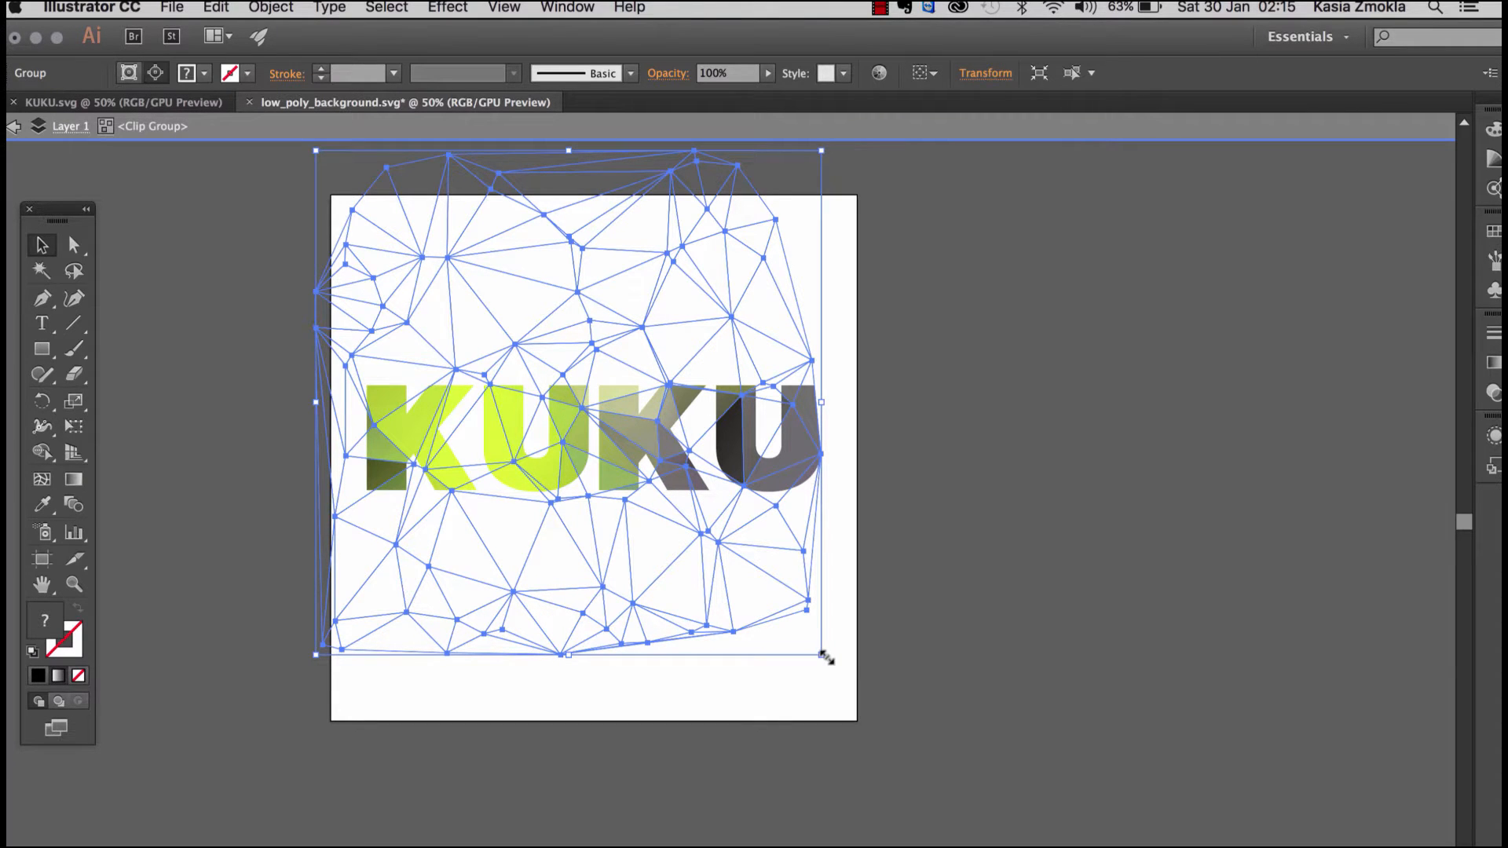
Step: Enlarge the low-poly group well beyond the artboard and try different positions of it behind the KUKU letters
drag(822, 655, 1162, 785)
drag(830, 521, 740, 663)
drag(945, 296, 1125, 155)
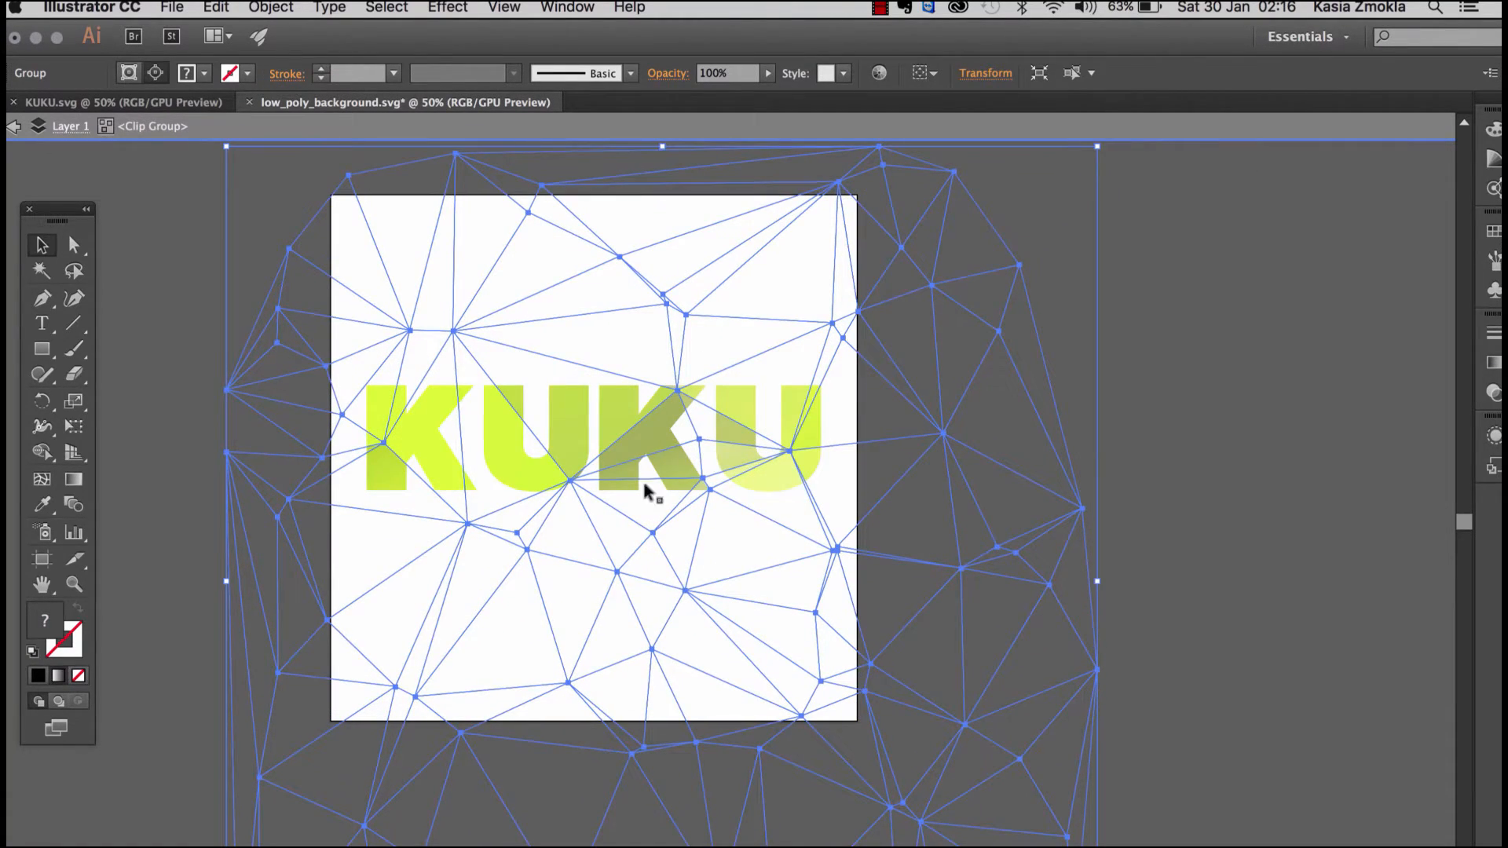
drag(741, 553, 776, 485)
mouse_move(895, 481)
mouse_down()
mouse_move(908, 522)
mouse_move(869, 431)
mouse_move(874, 489)
mouse_up()
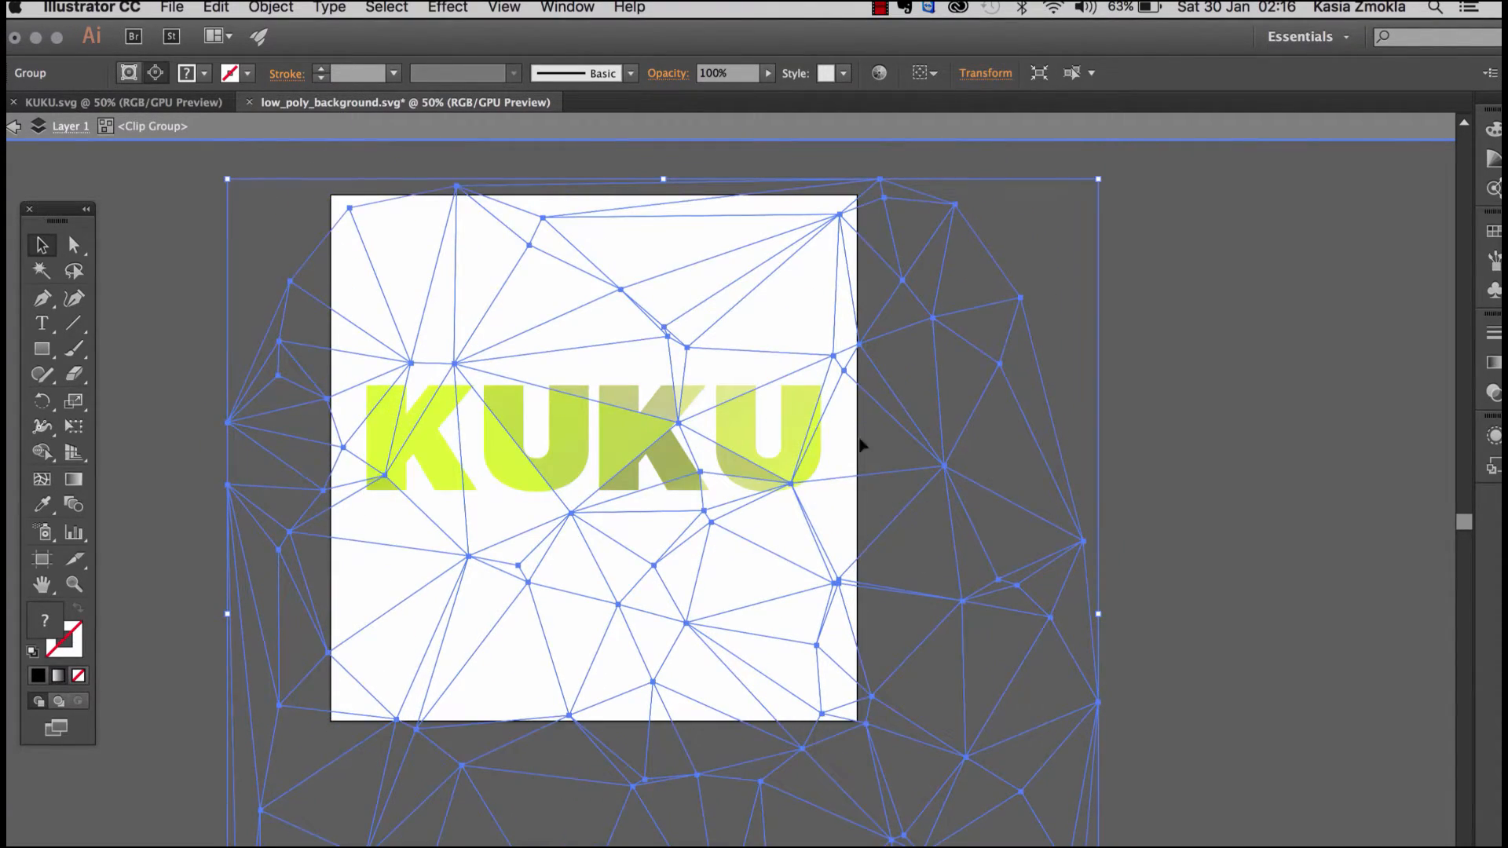
drag(746, 336, 744, 405)
drag(759, 456, 776, 370)
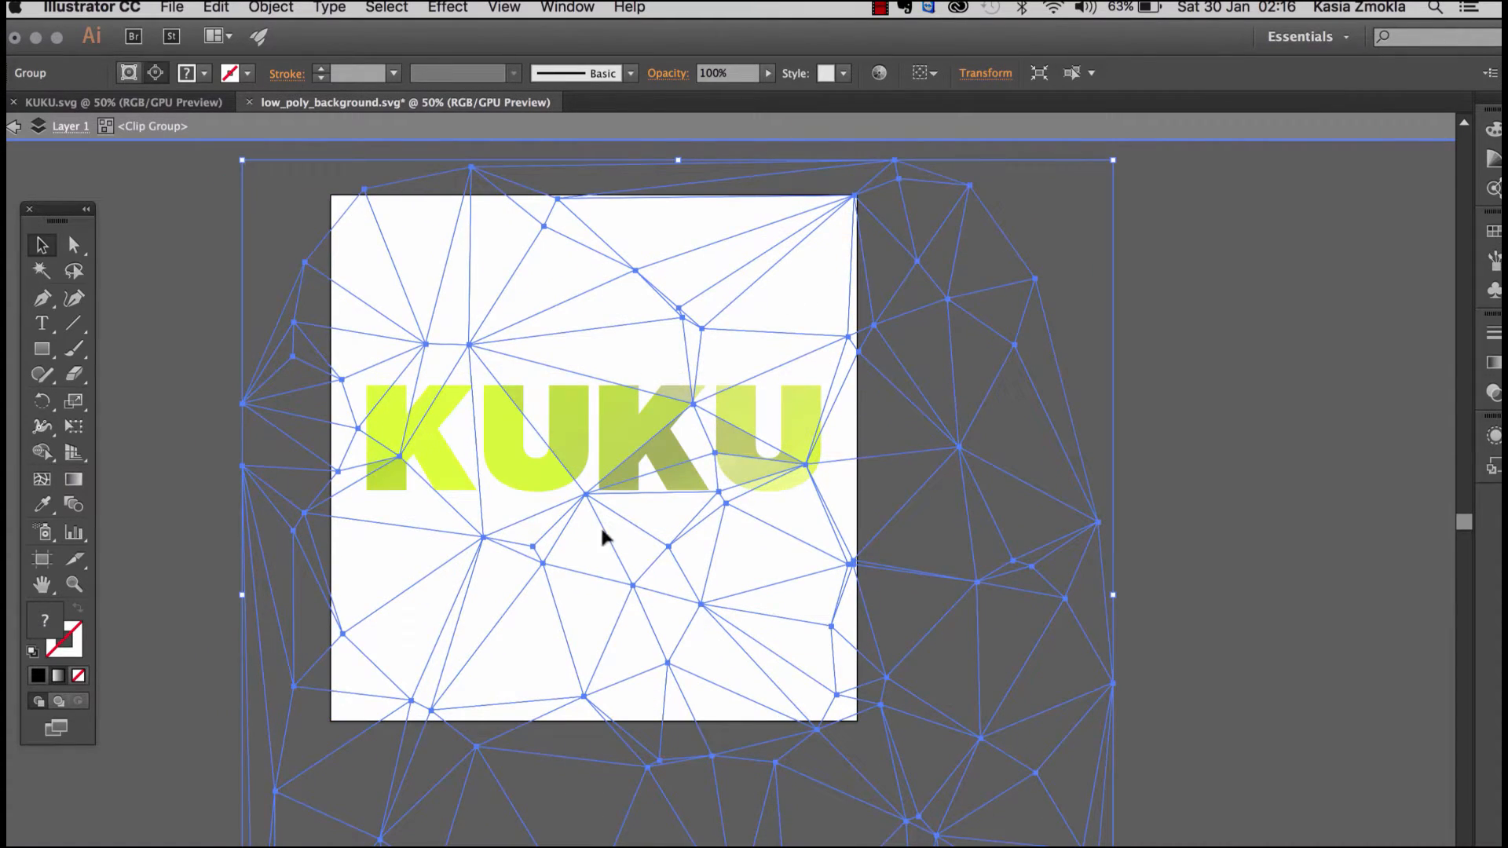
drag(492, 596, 538, 535)
drag(707, 619, 717, 458)
drag(959, 417, 964, 515)
drag(1011, 360, 1014, 410)
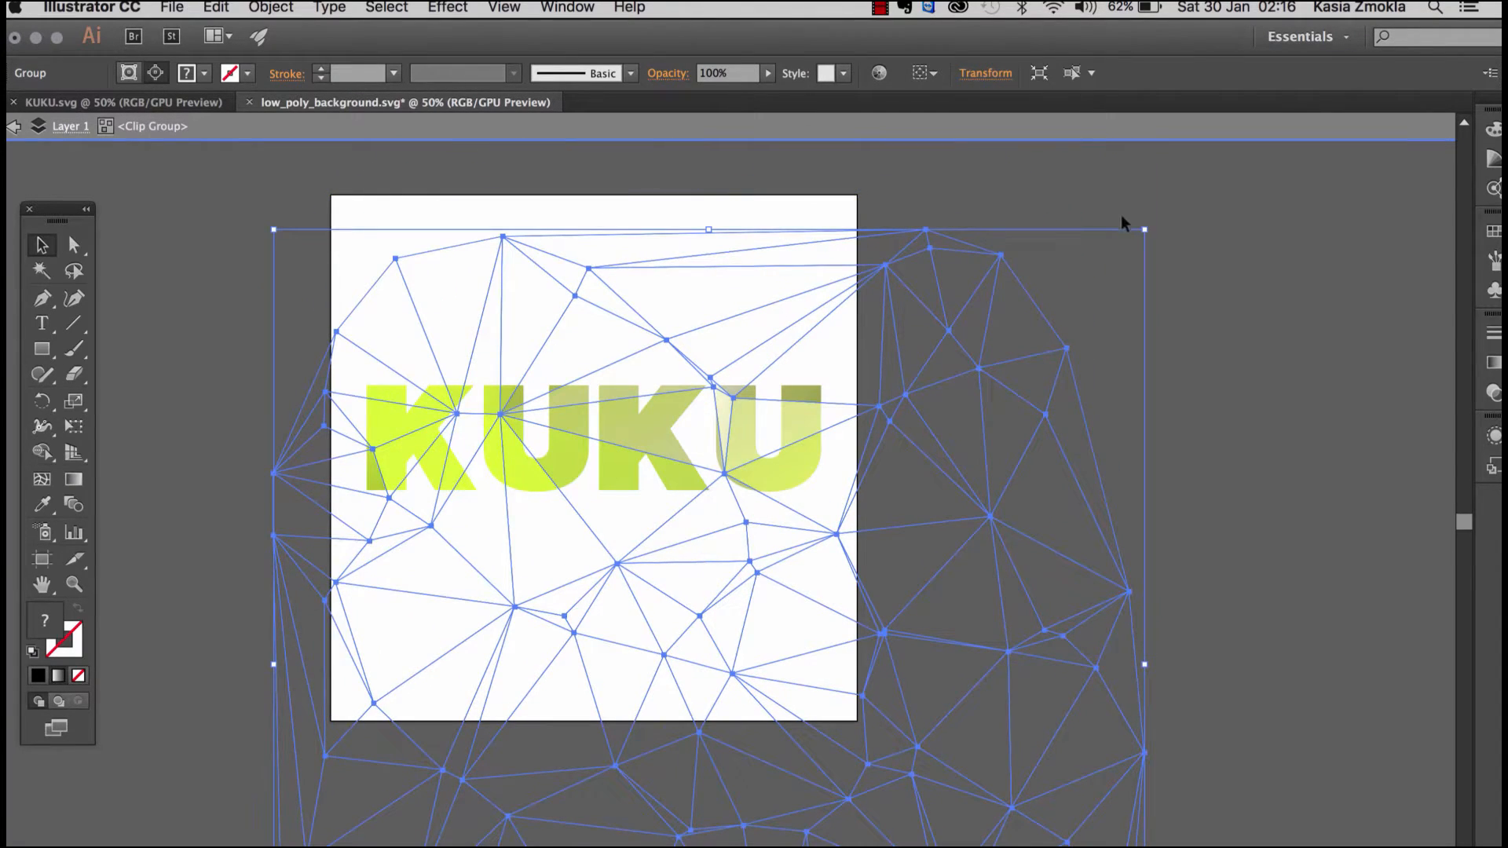
Step: Scale the low-poly group down to about the artboard's width and move it up so varied smaller triangles fill the letters
drag(1142, 229, 835, 539)
drag(621, 626, 706, 393)
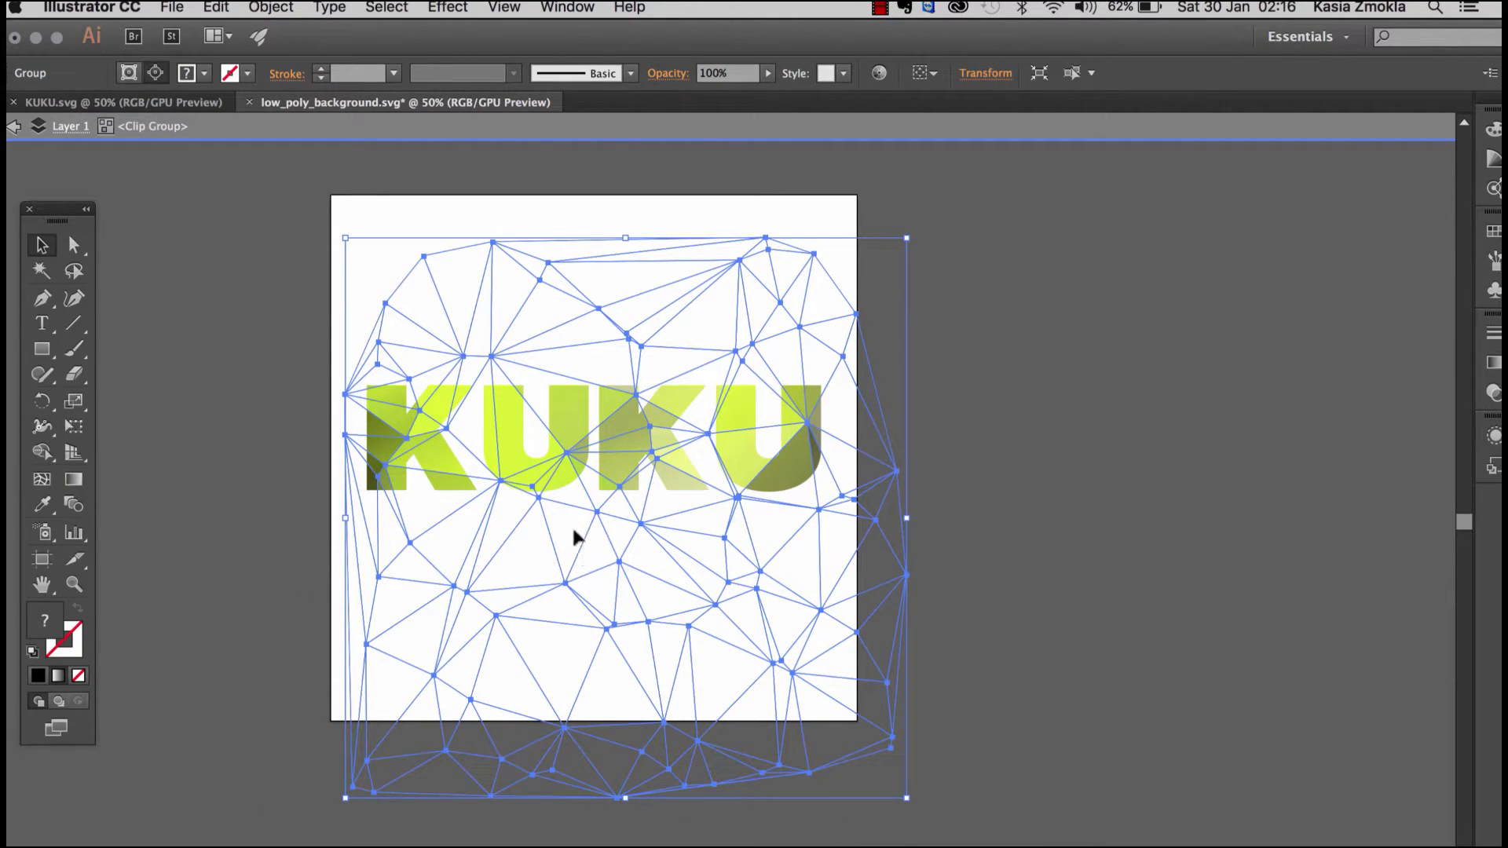
drag(729, 685, 724, 562)
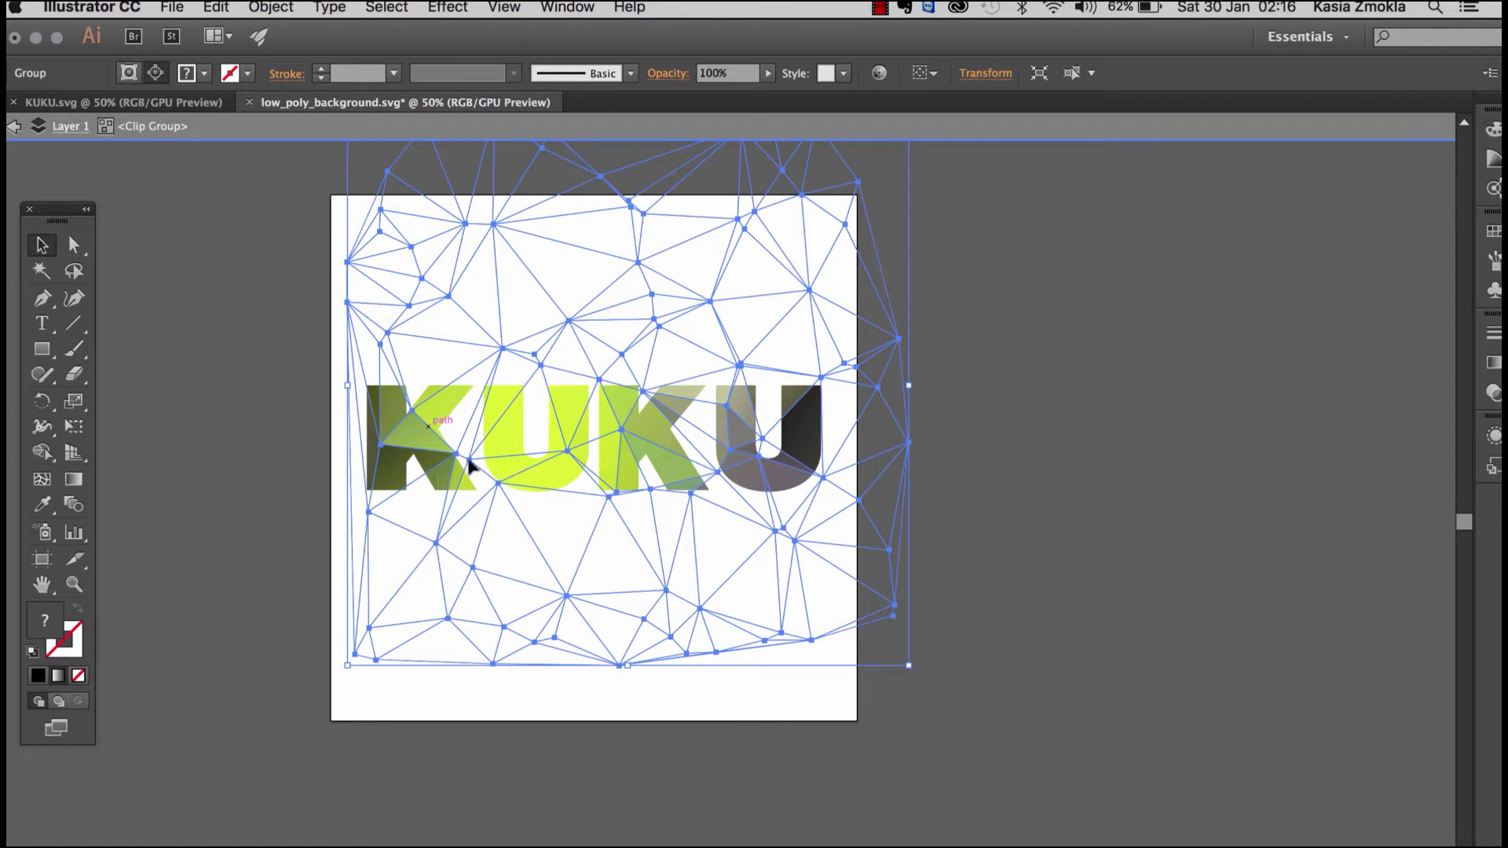
drag(555, 515, 553, 467)
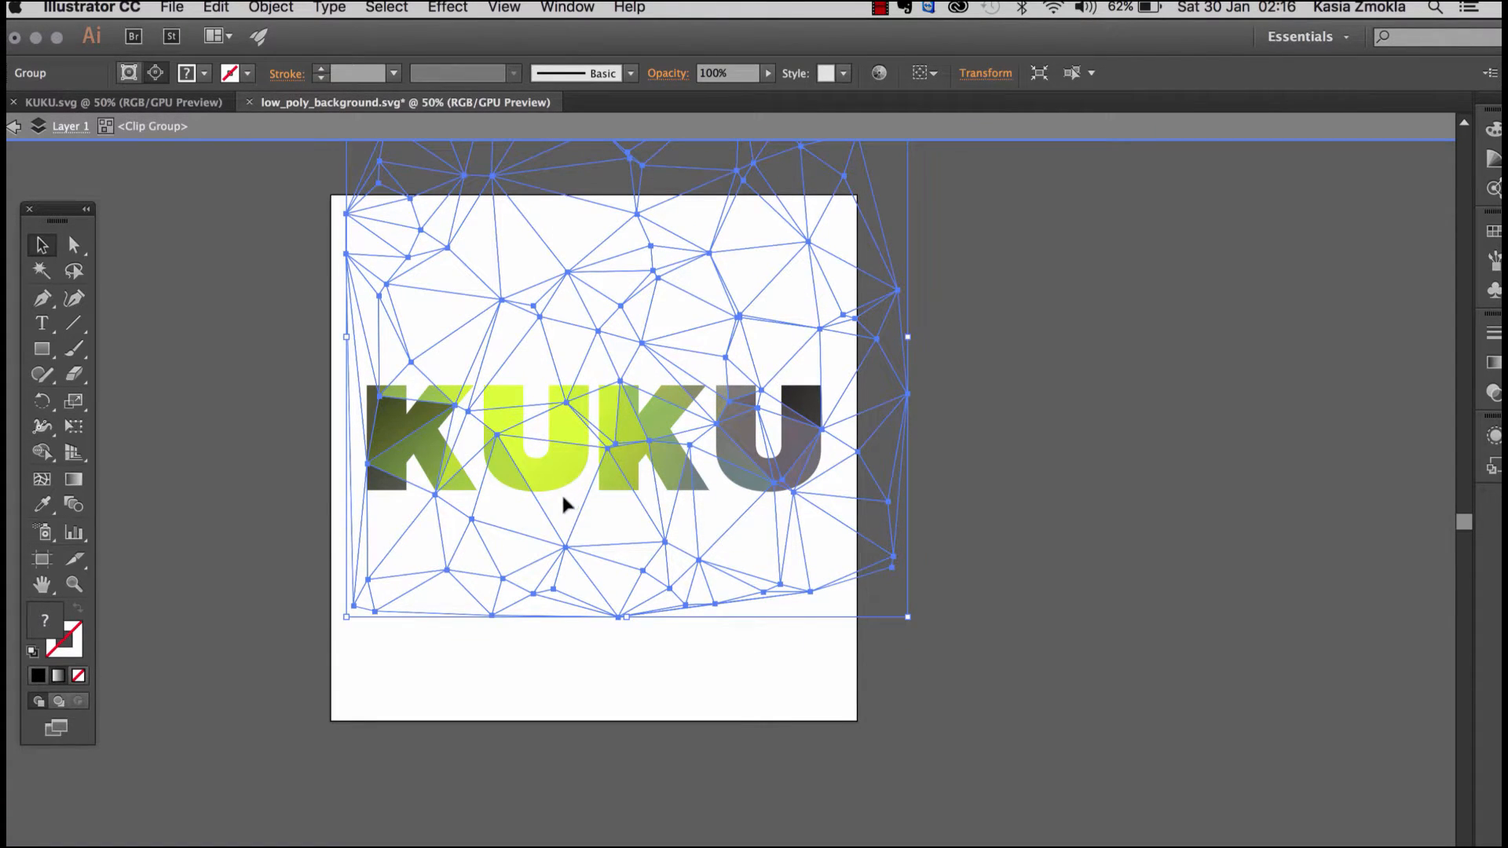
drag(615, 522, 606, 562)
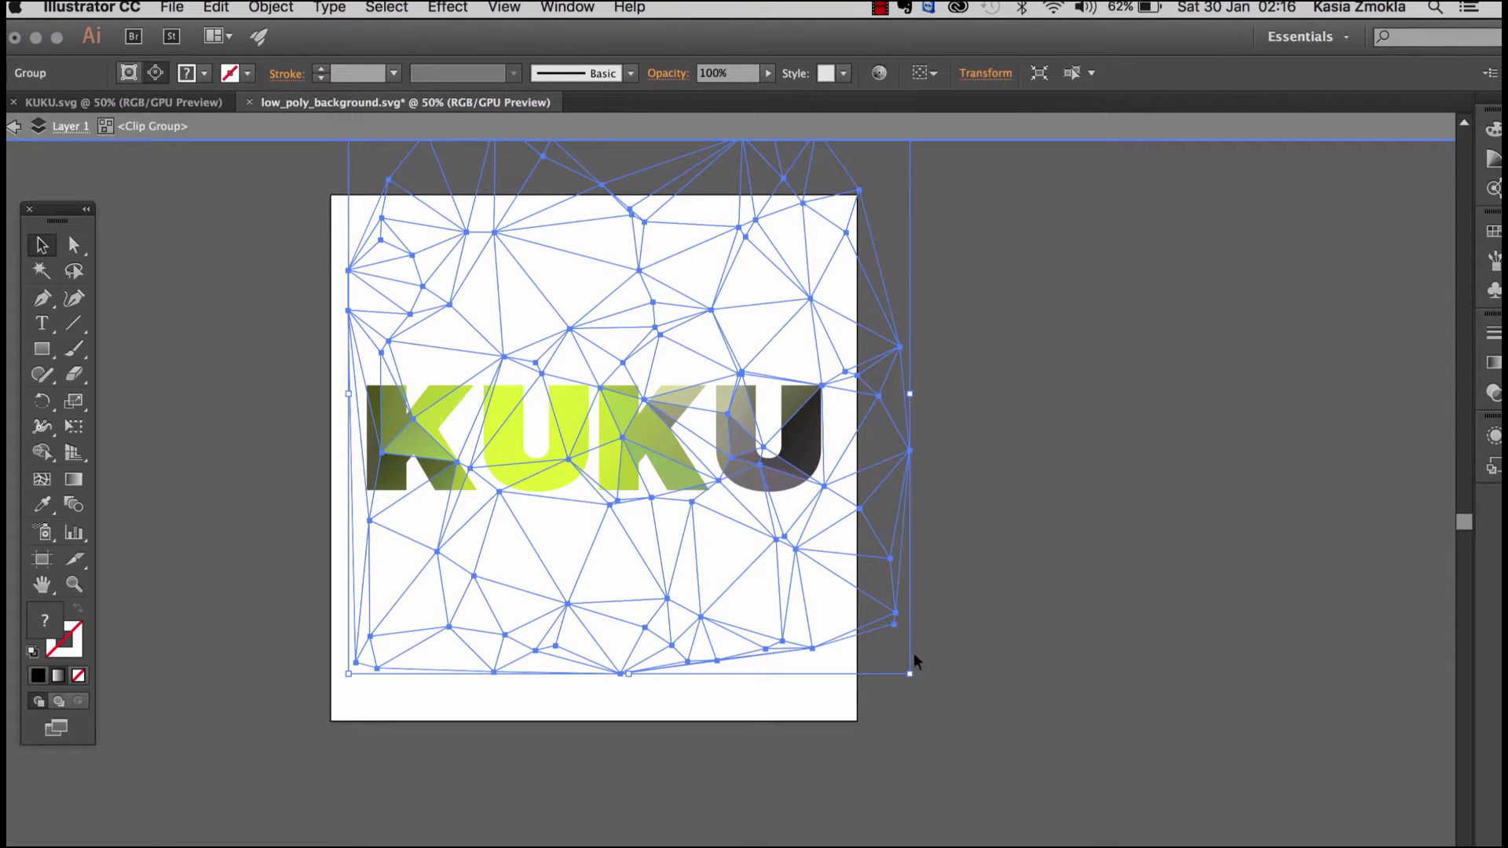
drag(911, 673, 837, 601)
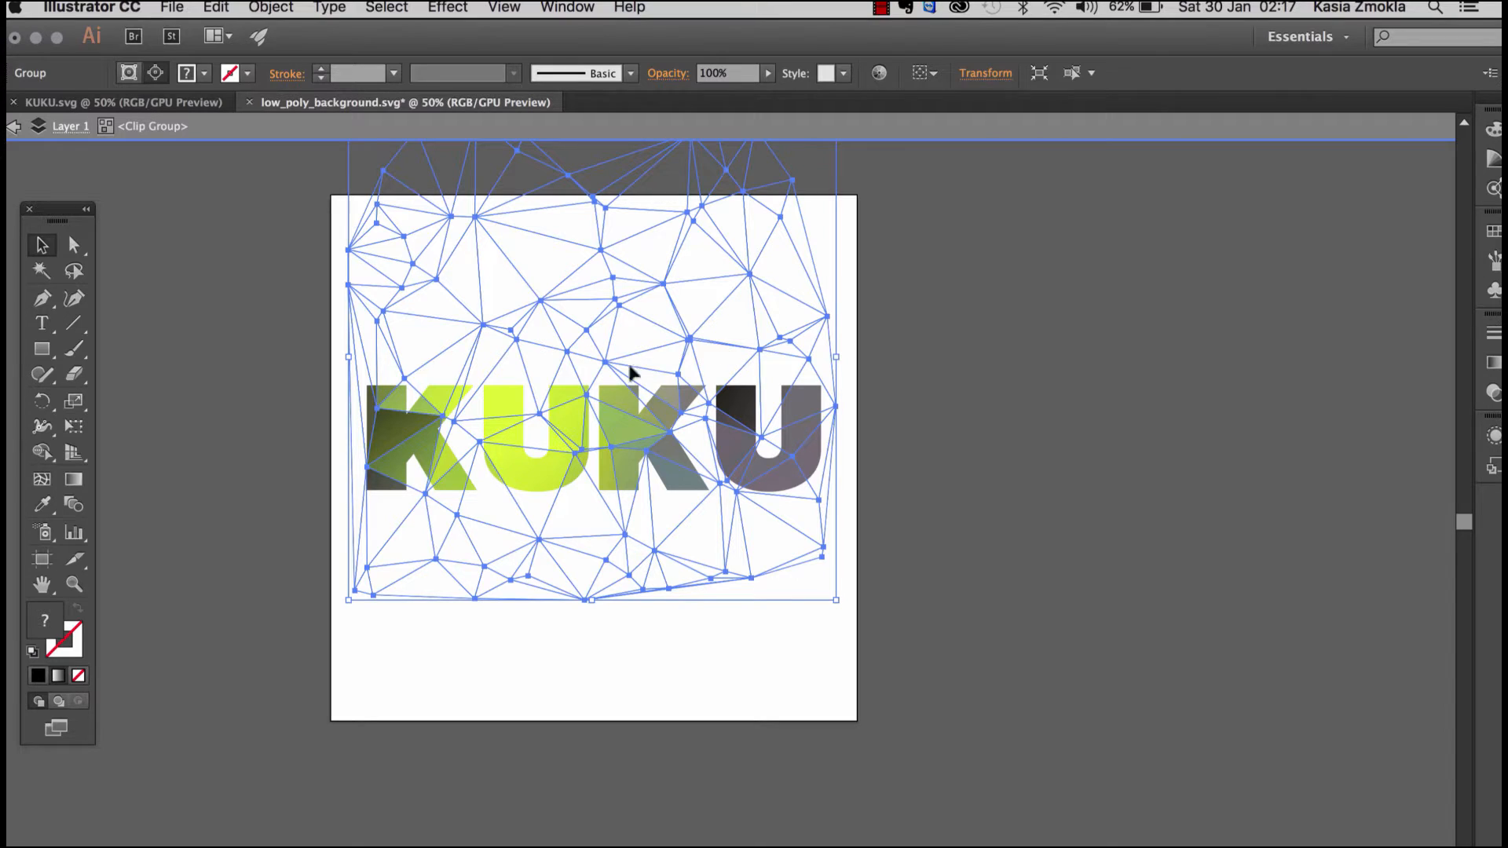
Step: Rotate the low-poly group very slightly inside the mask, and exit isolation mode
click(42, 401)
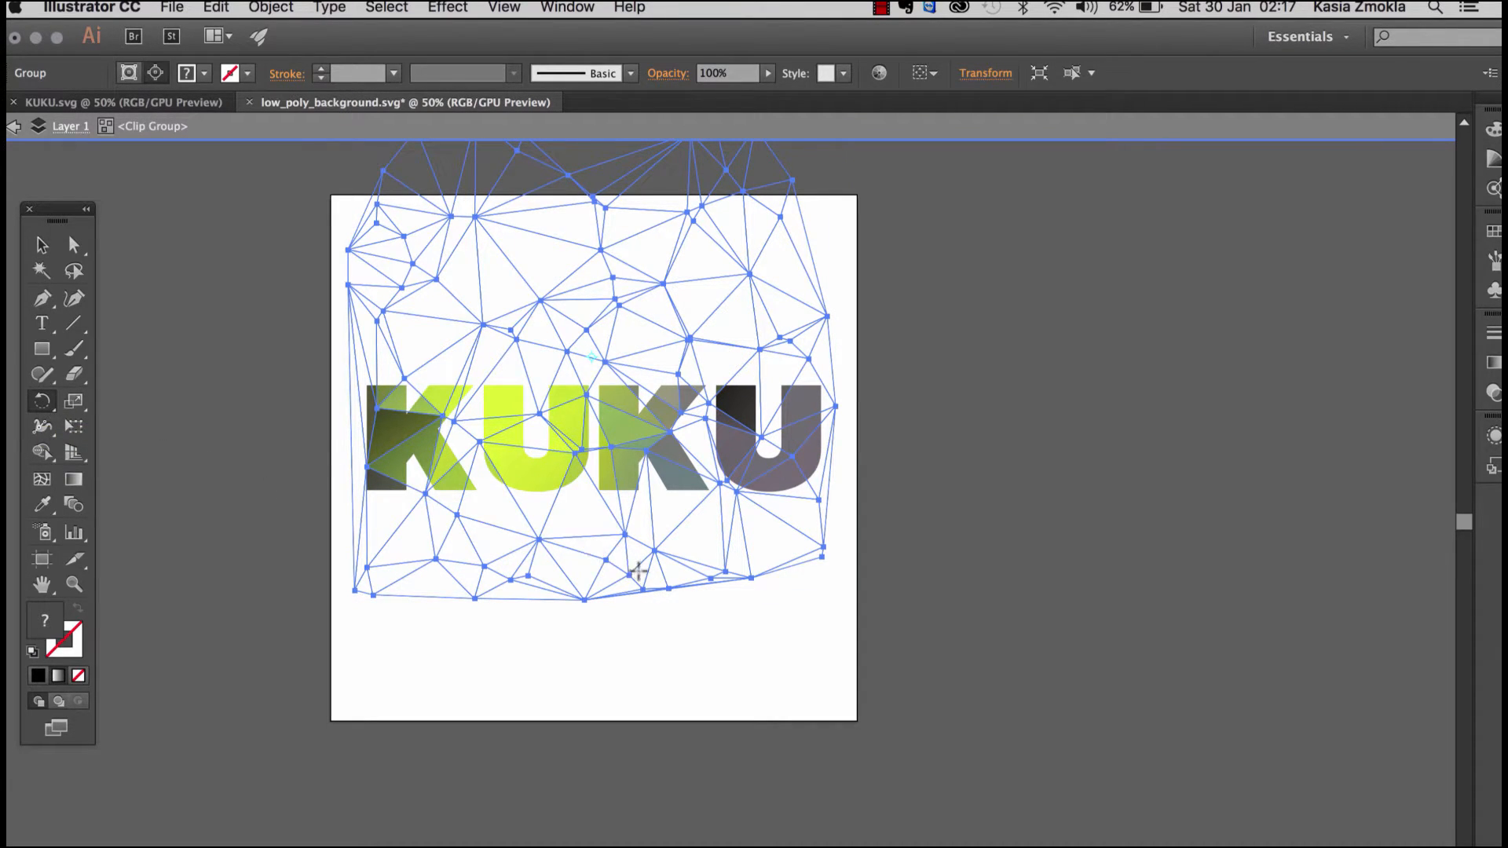
drag(361, 616, 440, 660)
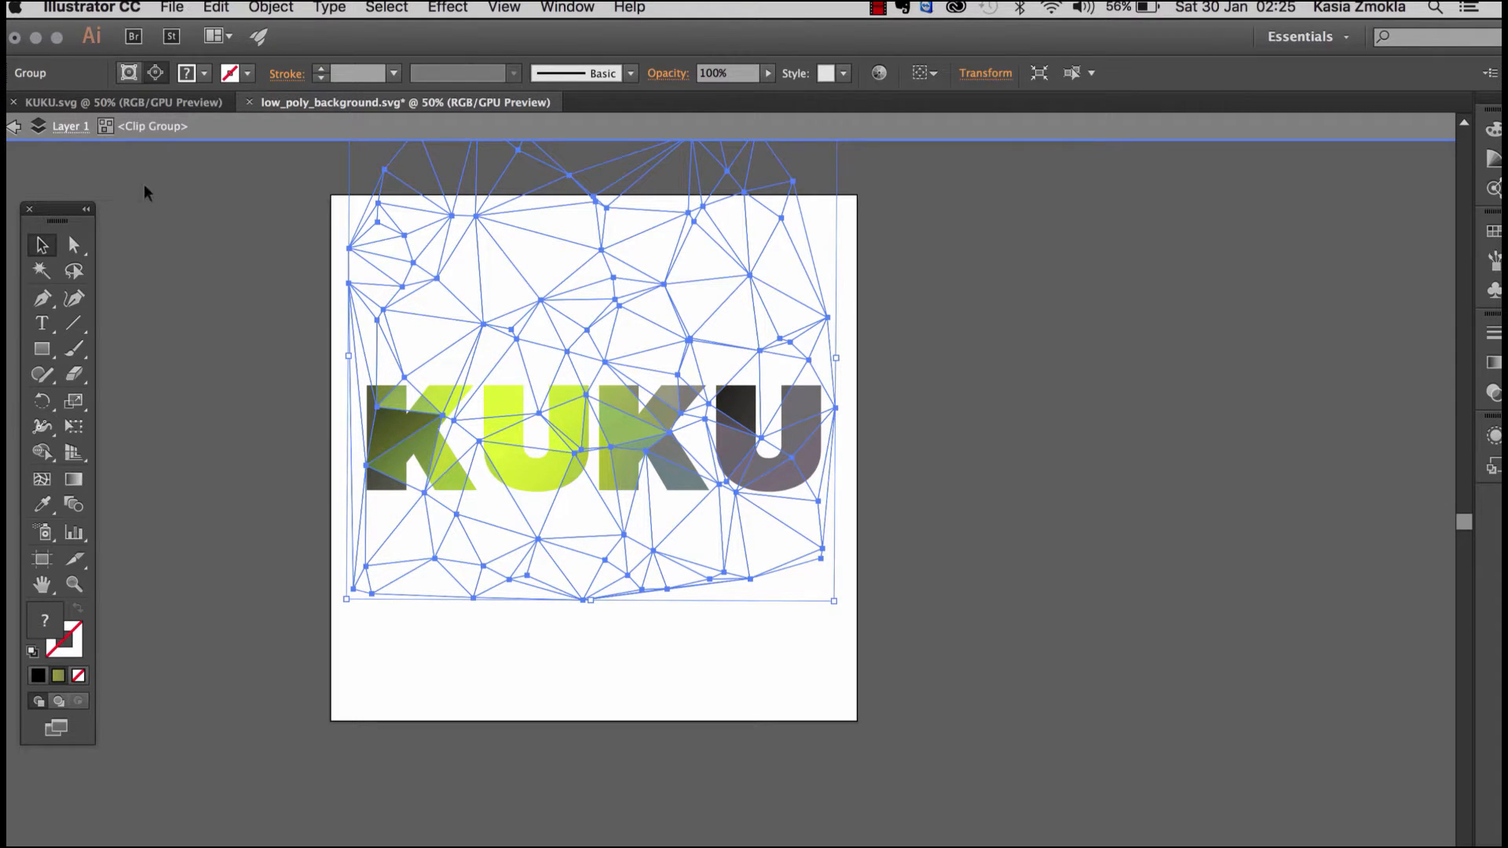
click(15, 128)
click(15, 128)
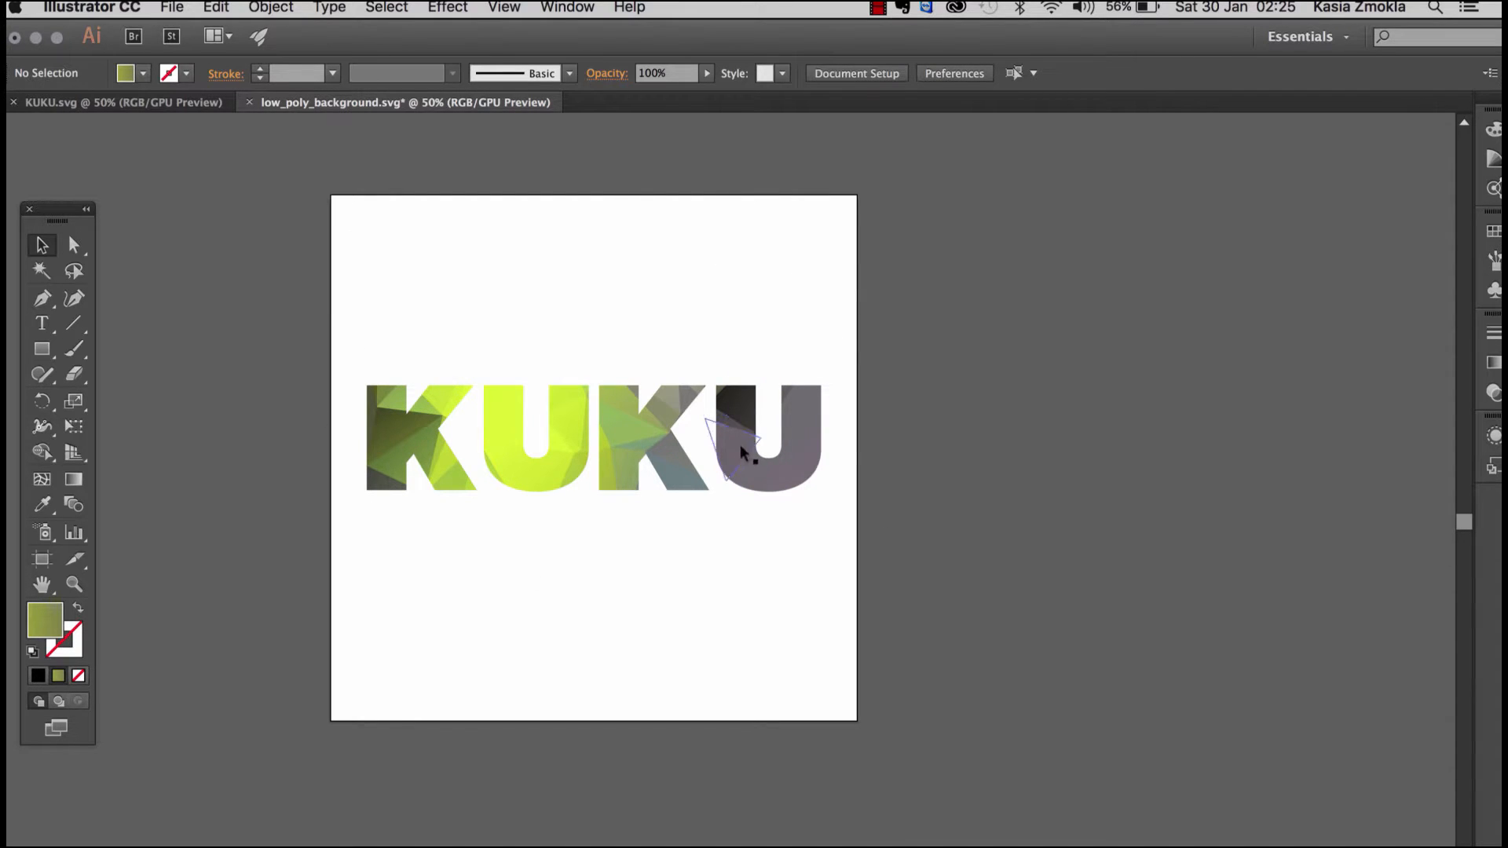
Step: Move the low-poly KUKU lettering slightly down toward the artboard's vertical centre and deselect it
mouse_move(740, 444)
mouse_down()
mouse_move(737, 418)
mouse_move(742, 459)
mouse_up()
click(930, 375)
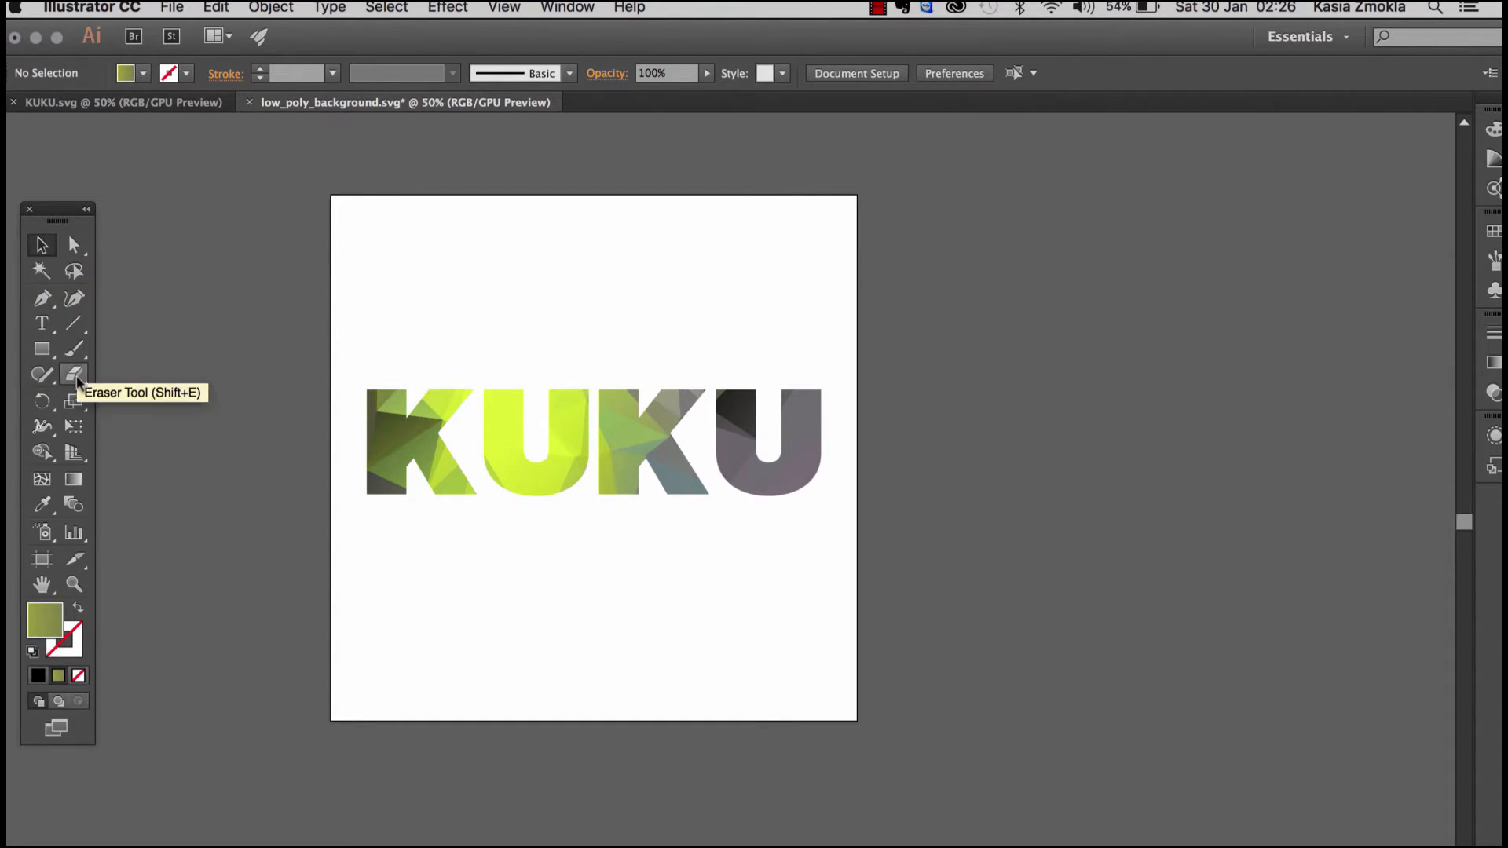
Step: Draw a black 1000 by 1000 pt rectangle without a stroke, covering the whole artboard
click(43, 350)
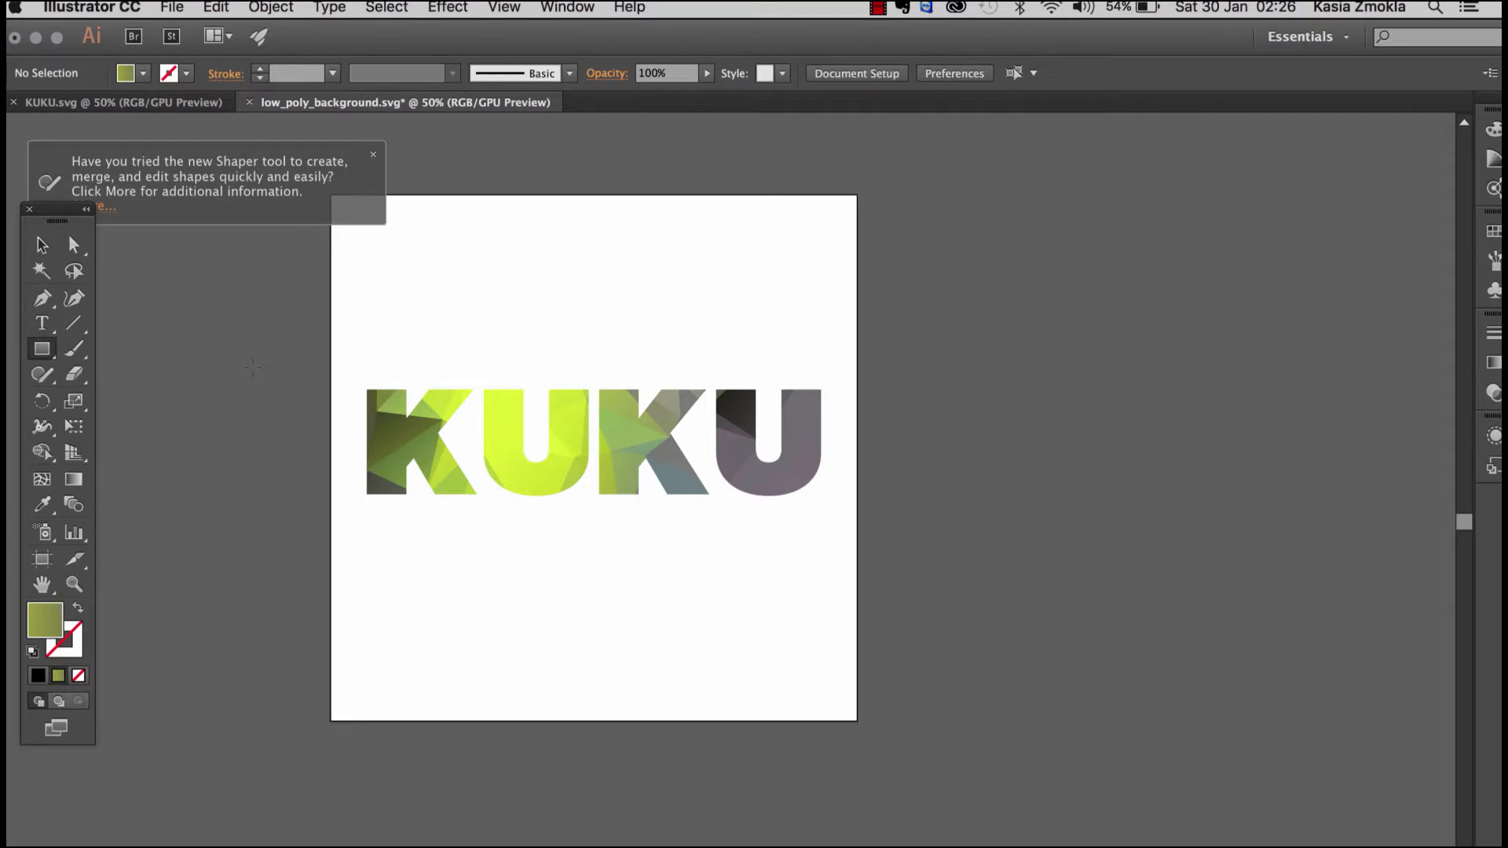
click(373, 155)
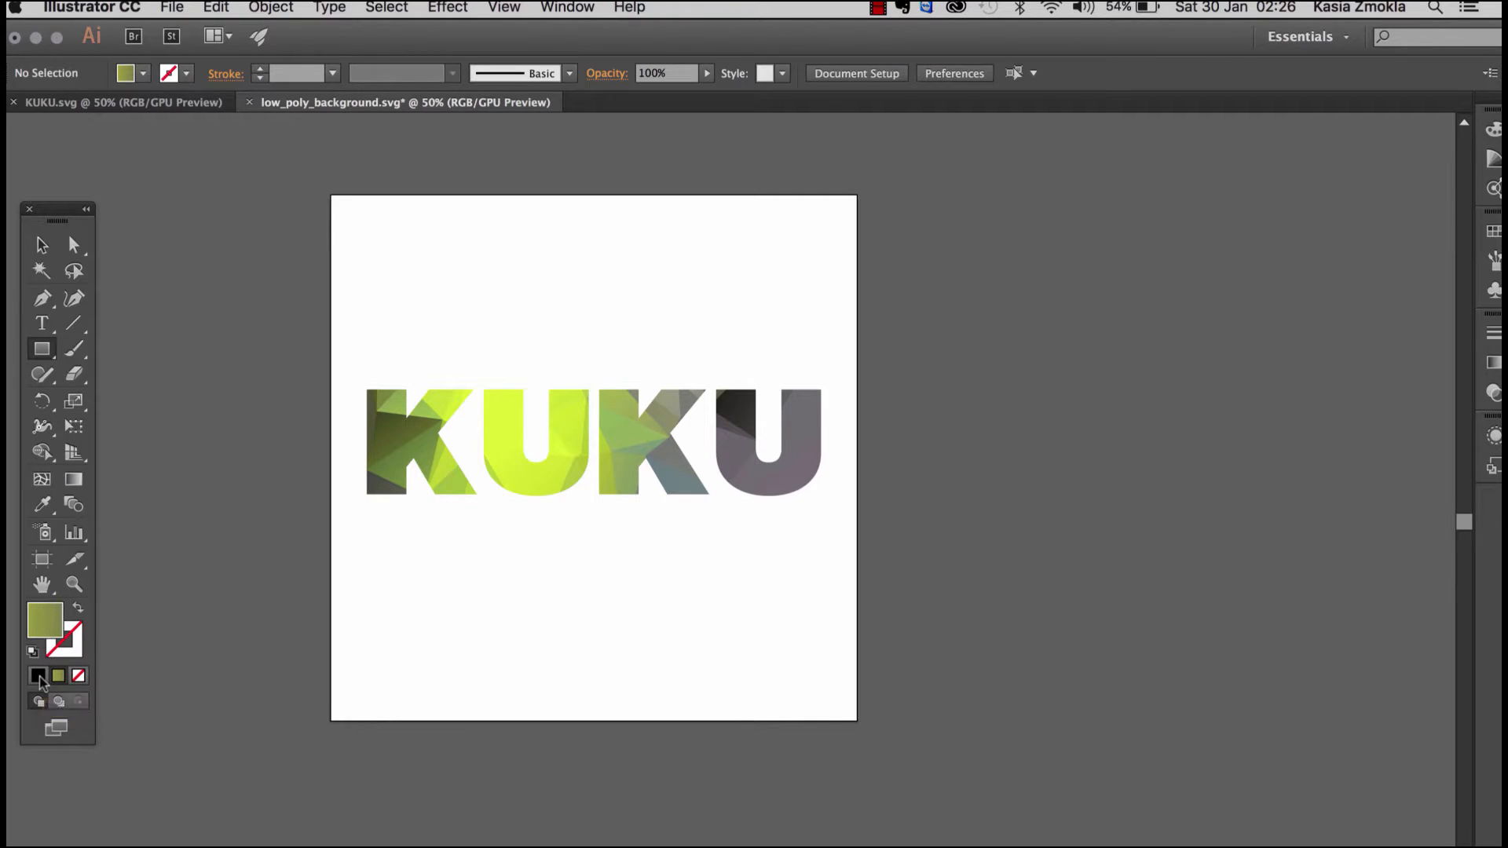
click(39, 677)
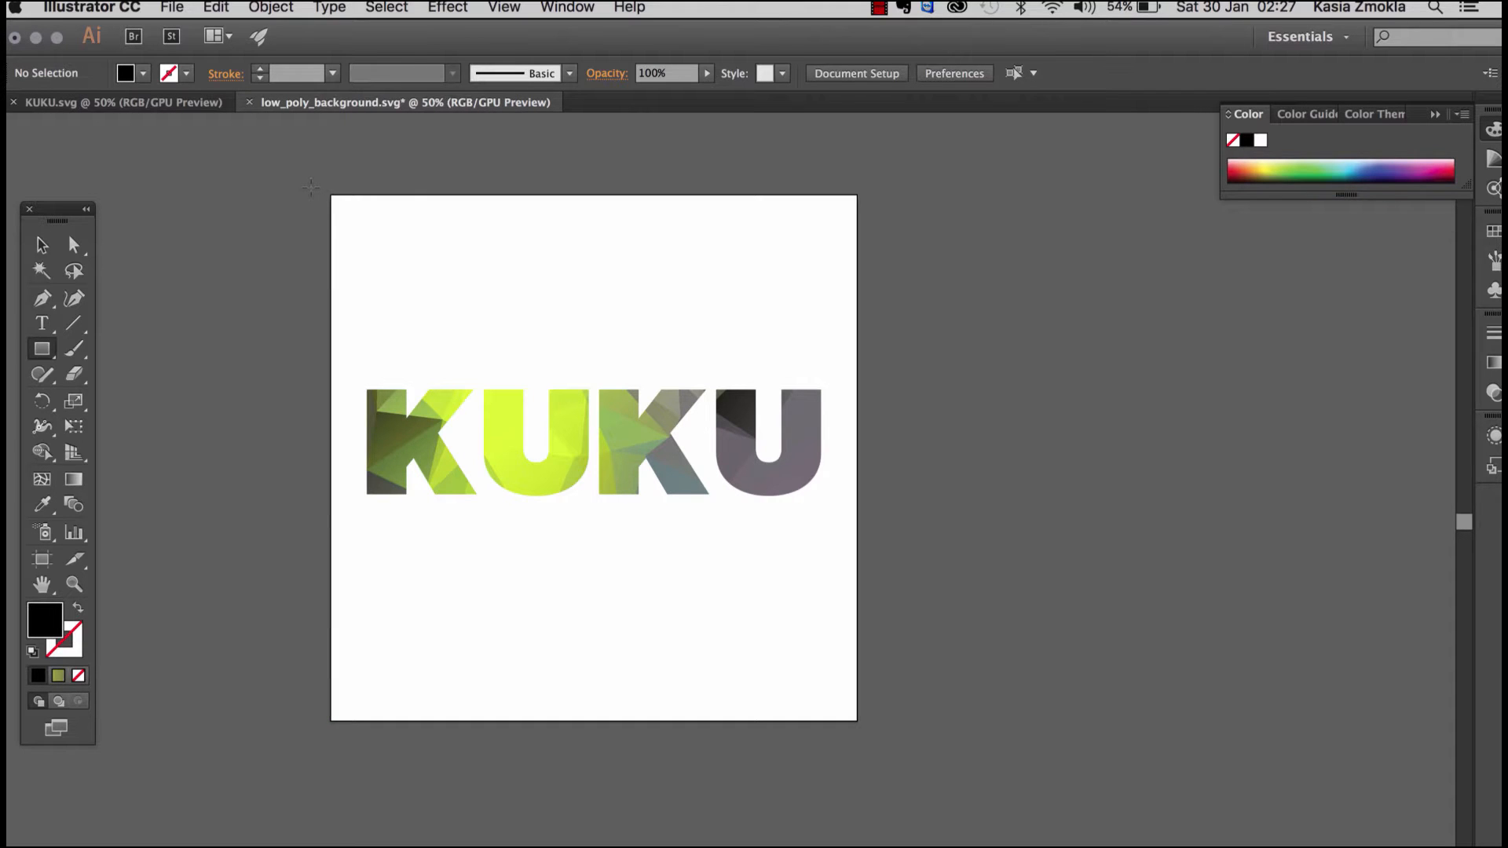
drag(331, 195, 857, 721)
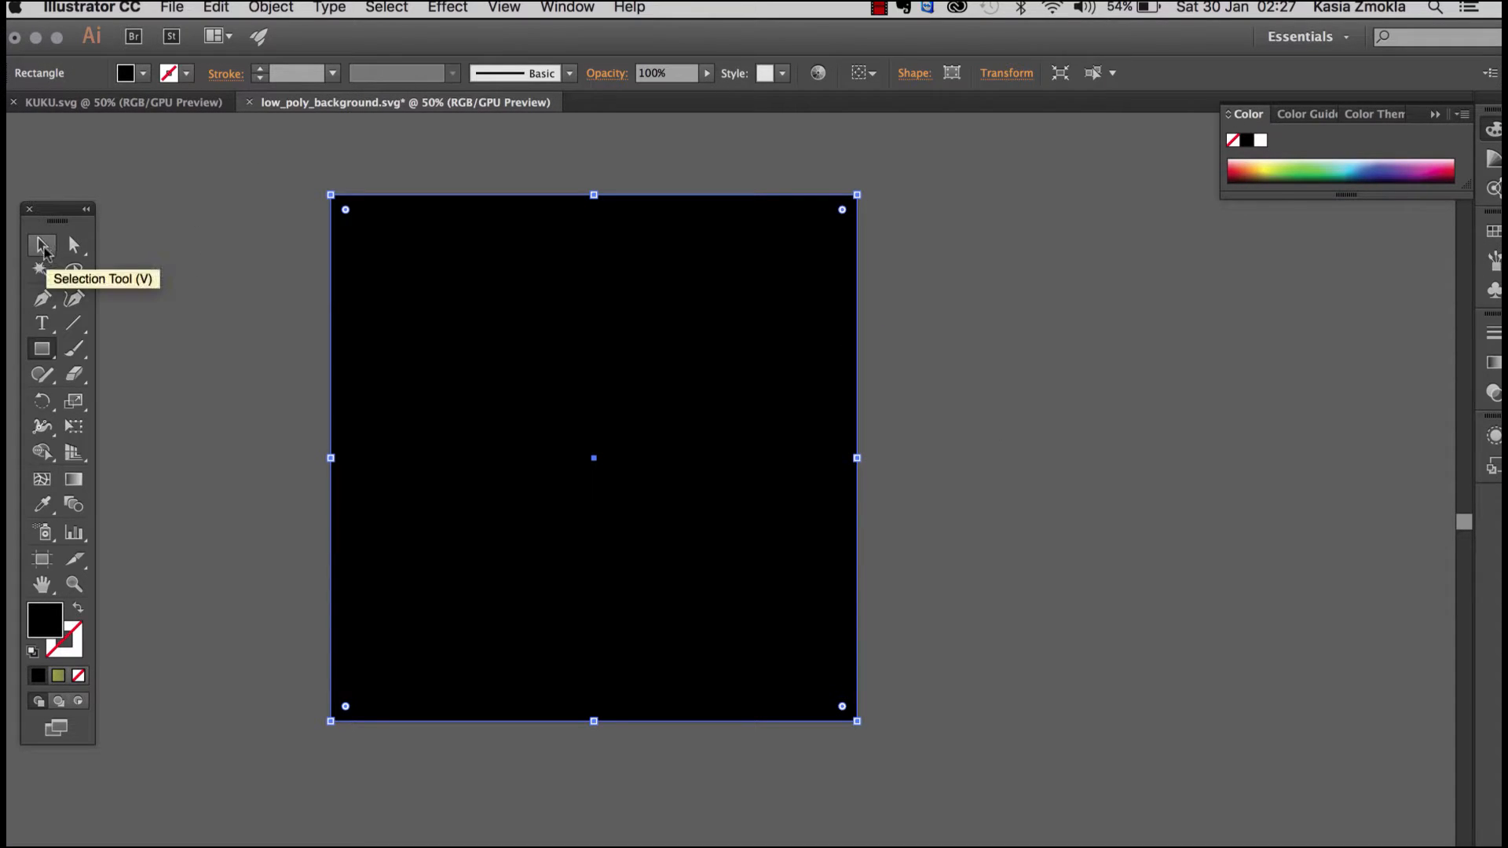
click(43, 248)
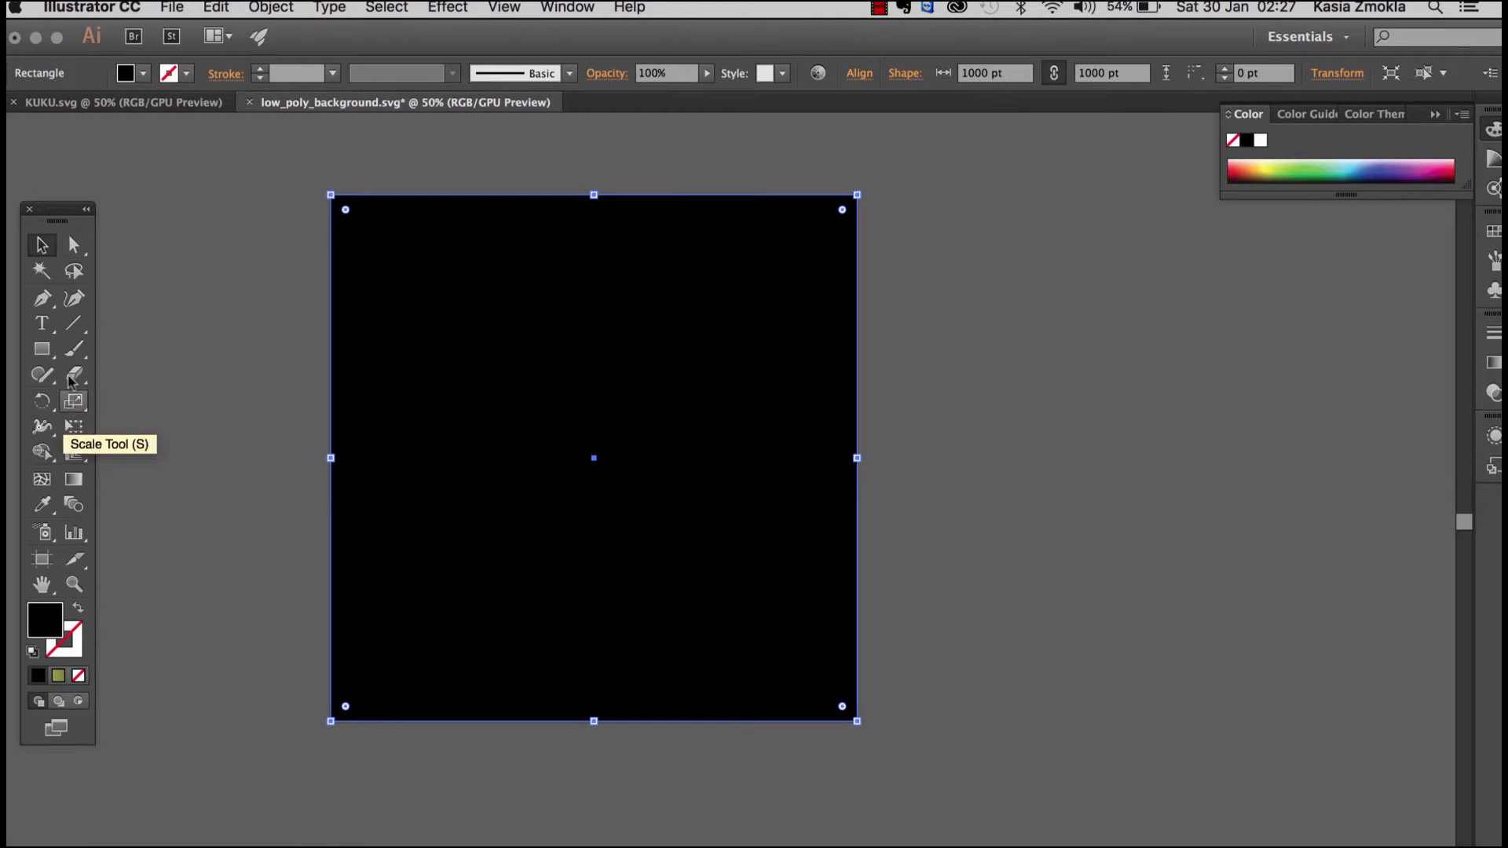
click(48, 253)
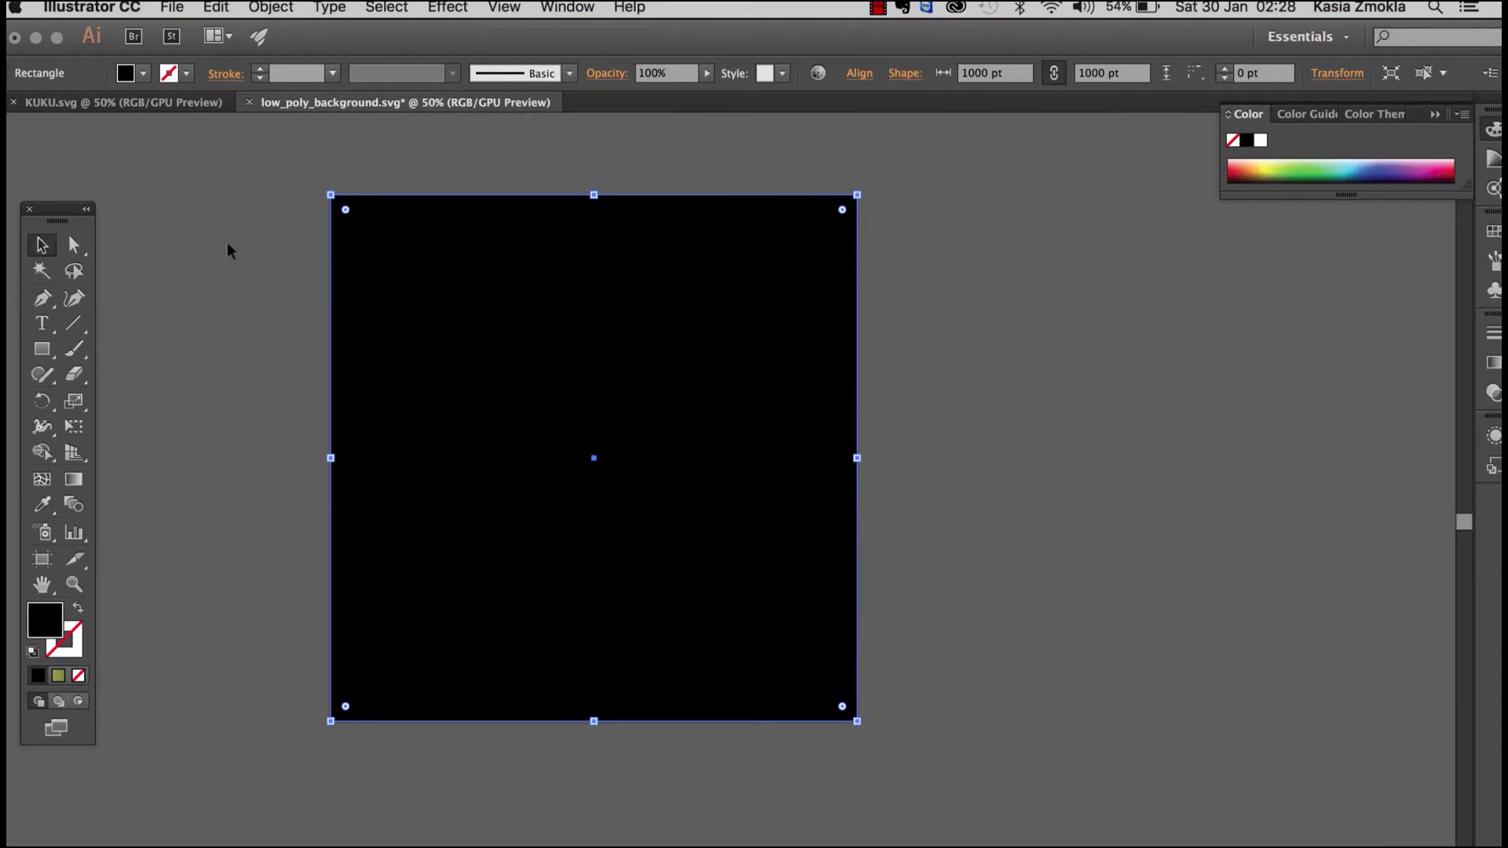
Step: Send the black rectangle to the back behind the KUKU letters and deselect it
click(230, 243)
click(346, 262)
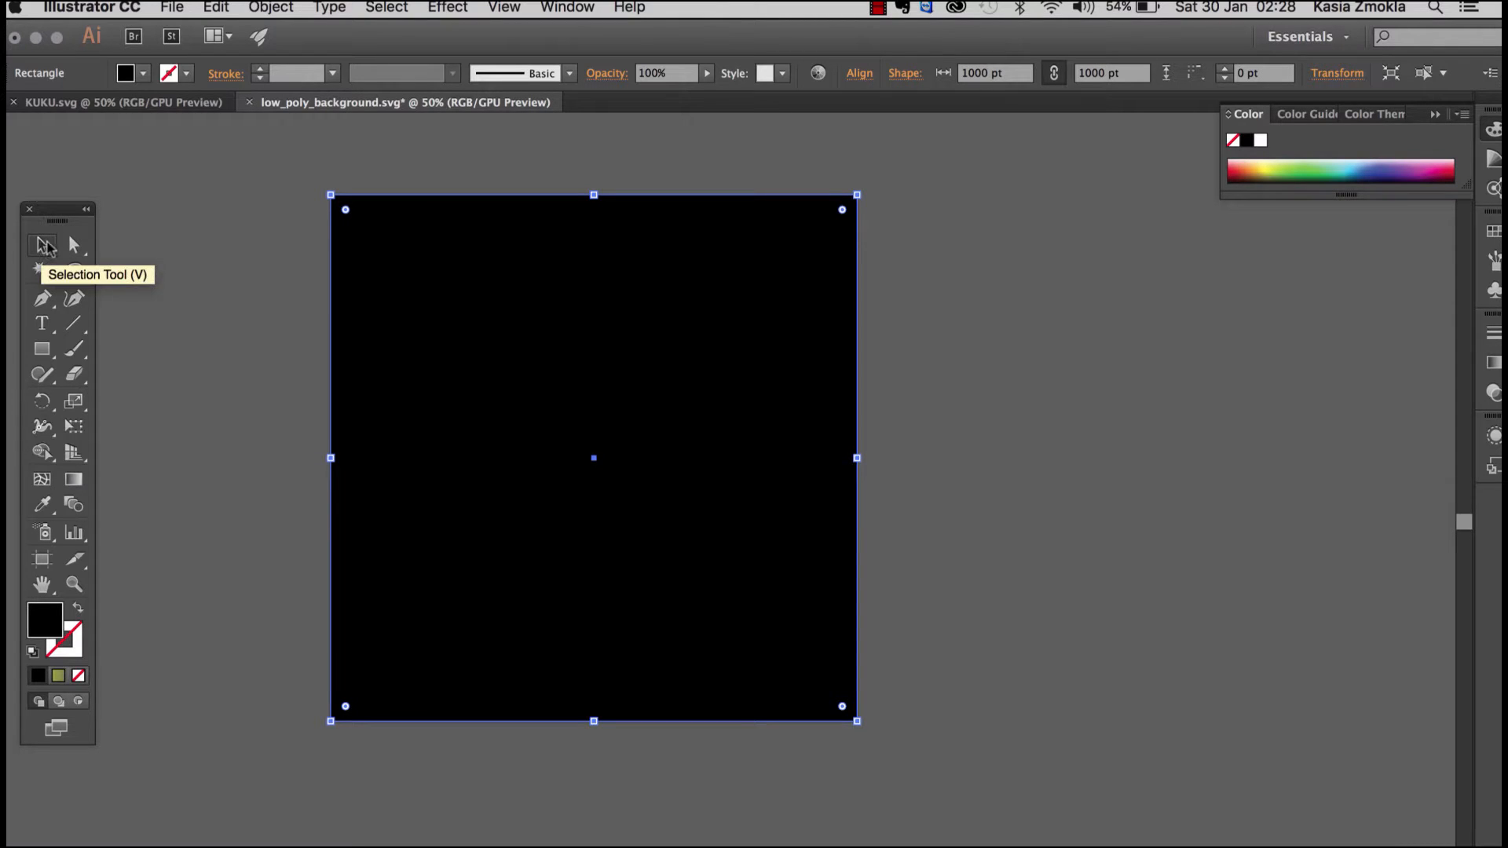
click(272, 9)
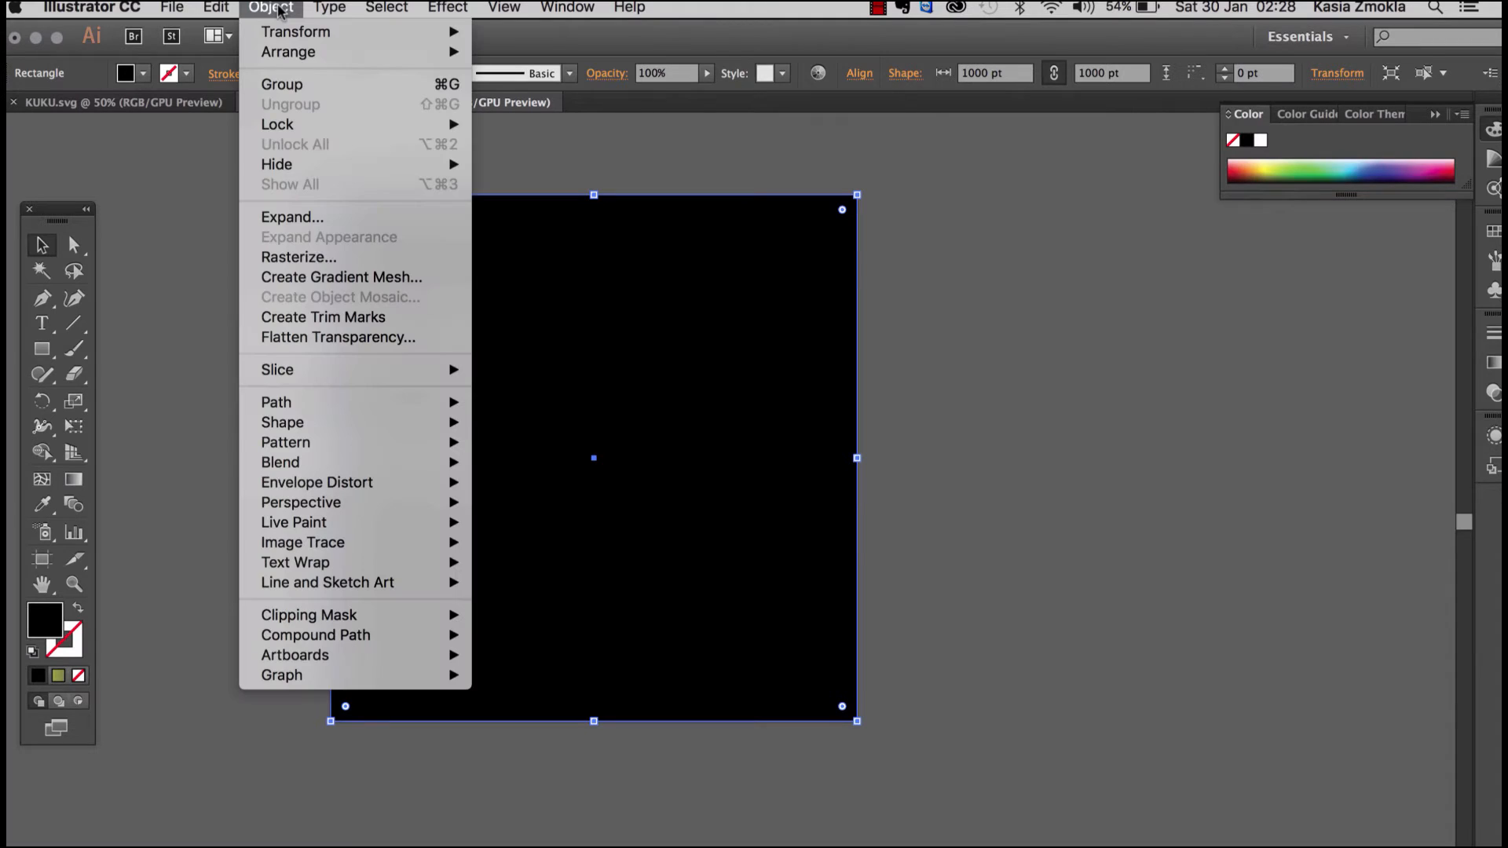
mouse_move(295, 55)
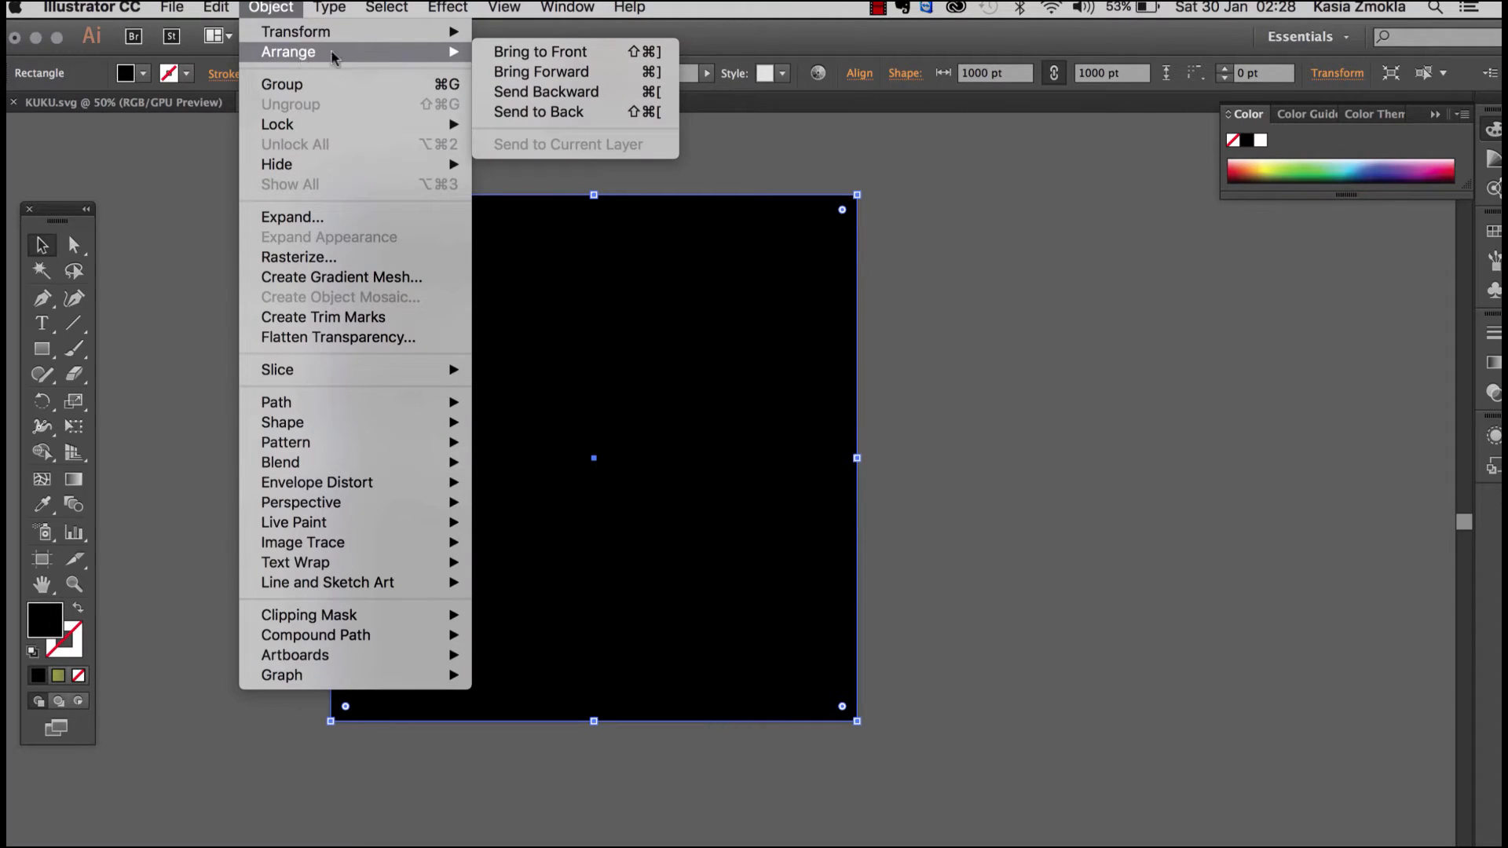
click(531, 112)
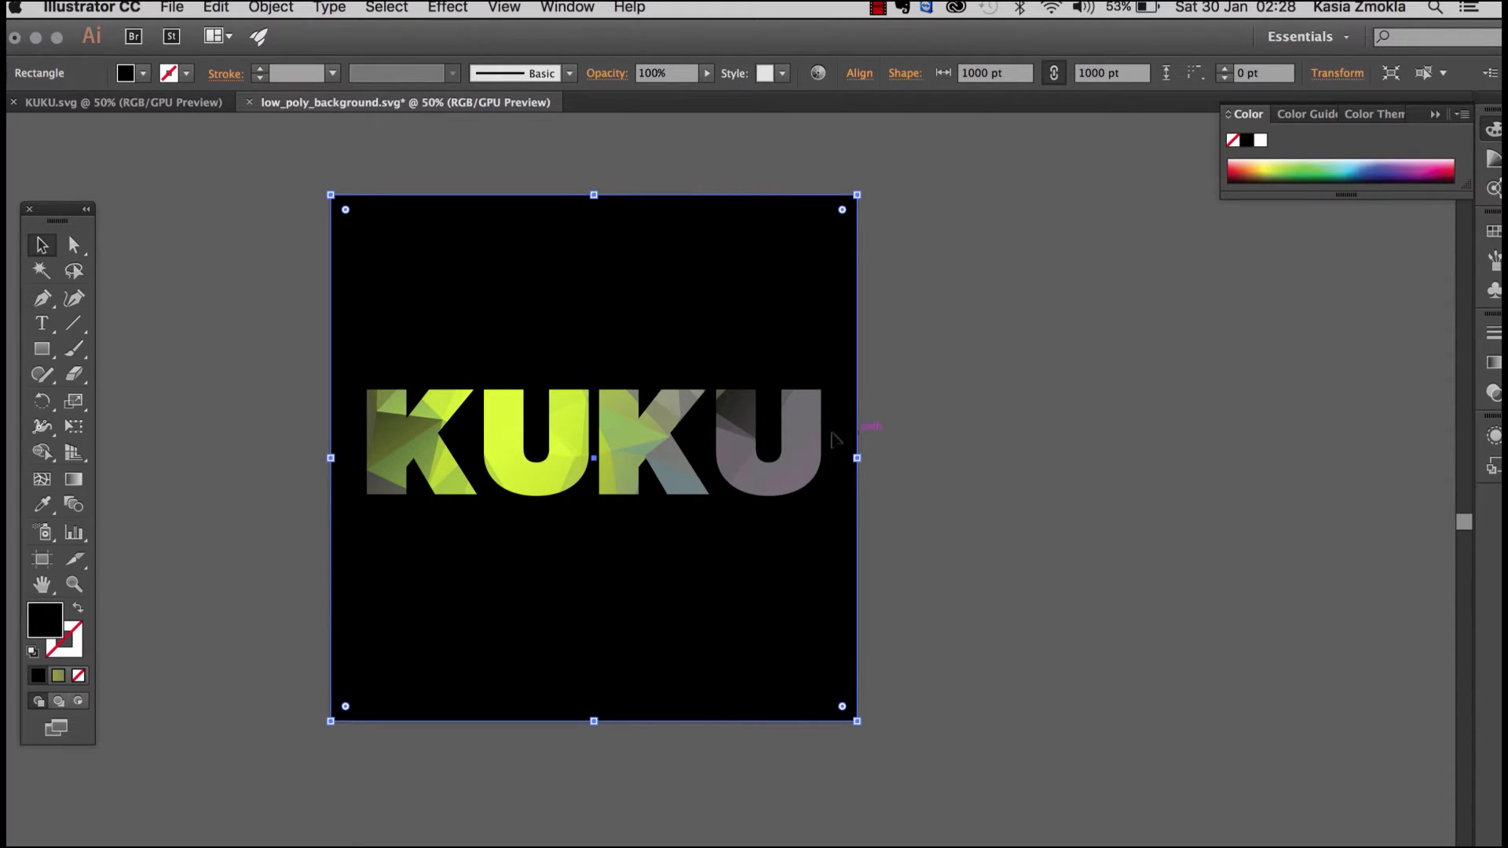
click(939, 434)
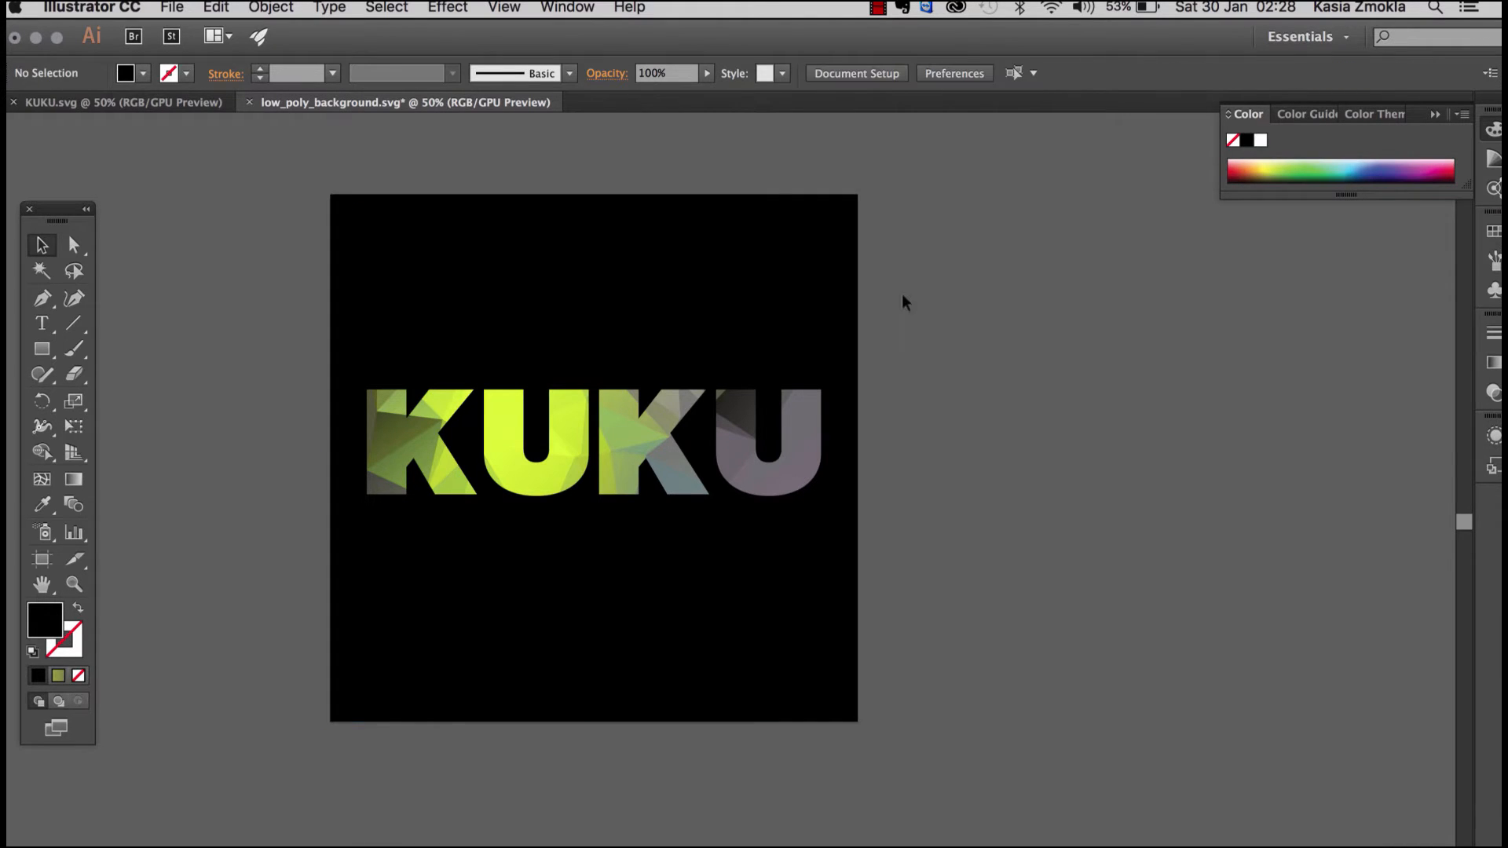
Step: Look over the document's layer list and close it again
click(567, 8)
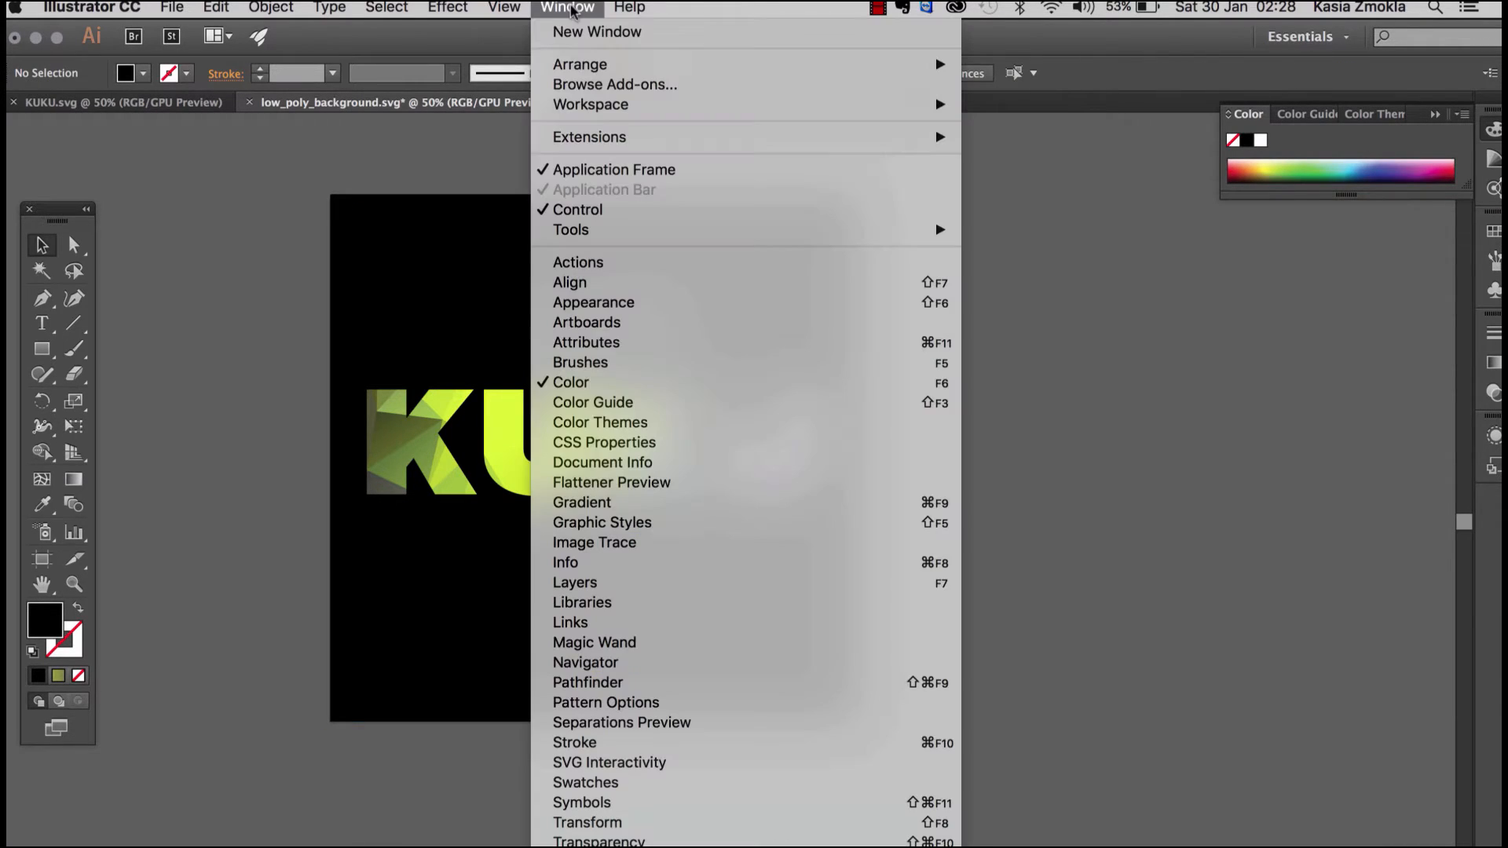
click(621, 589)
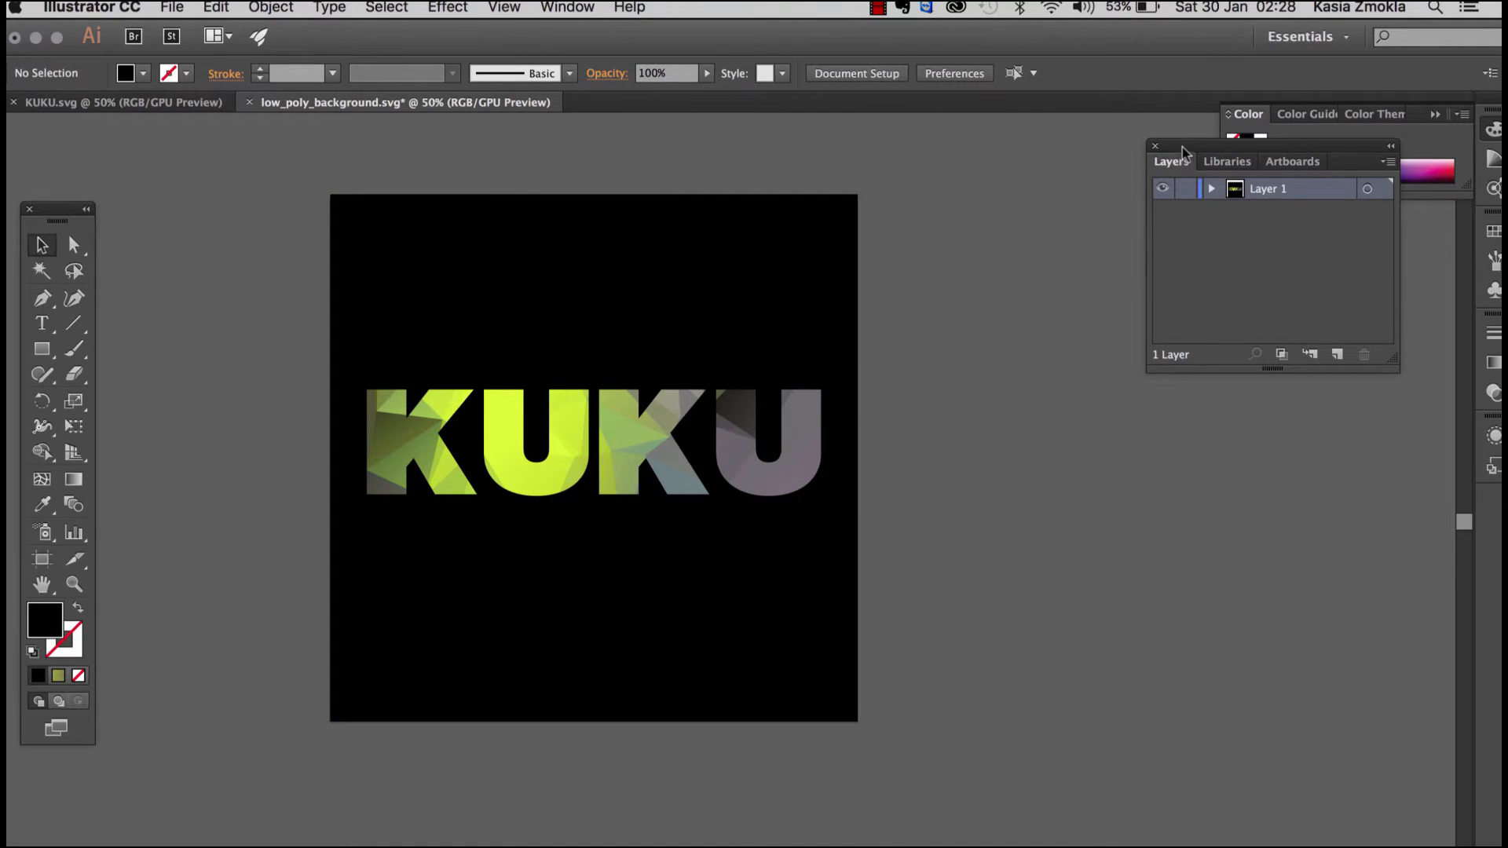
drag(1182, 147, 1055, 234)
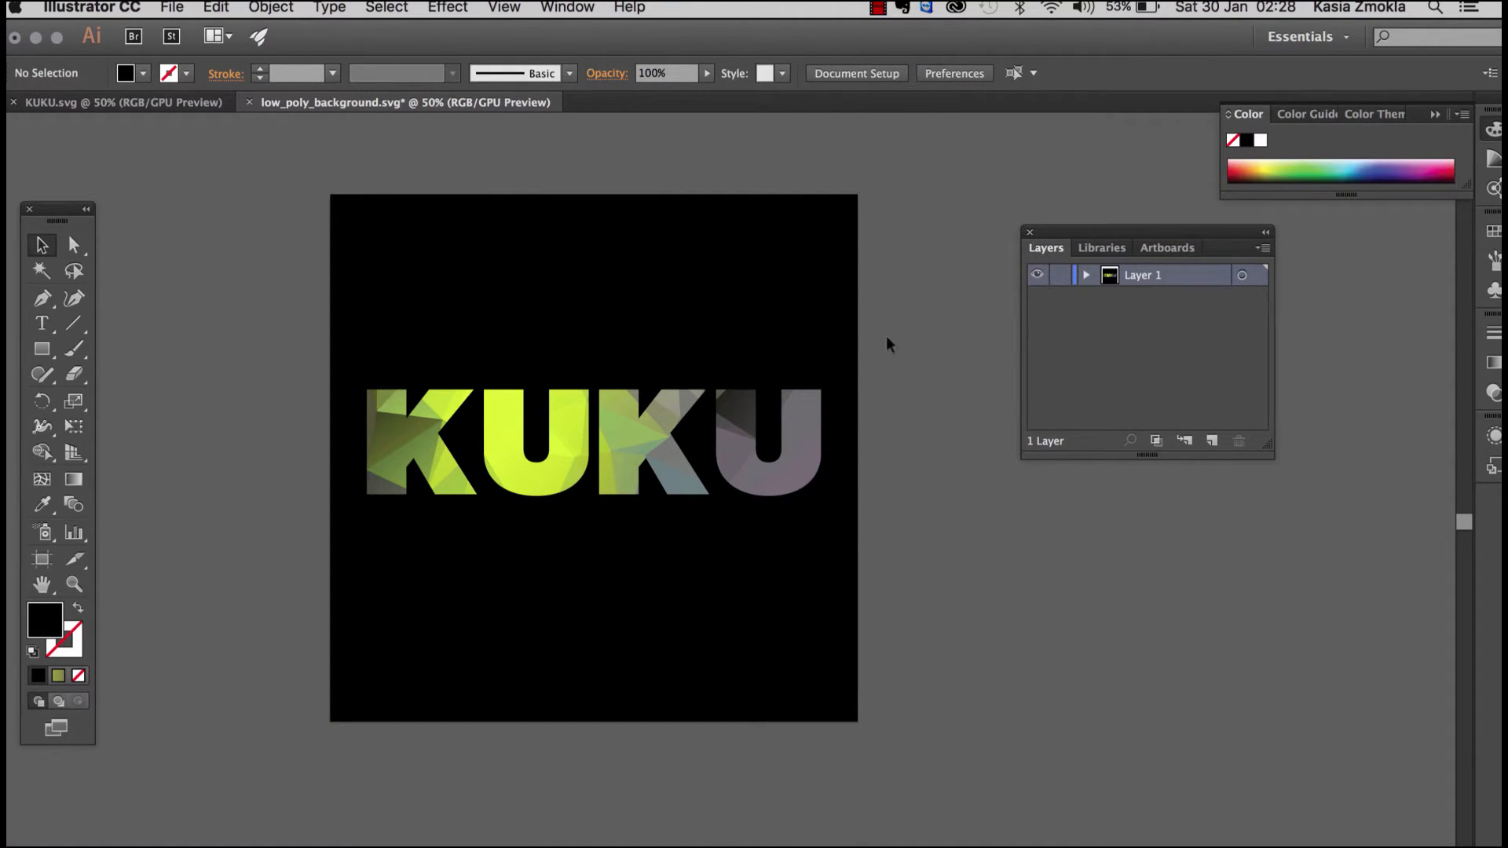
click(1030, 232)
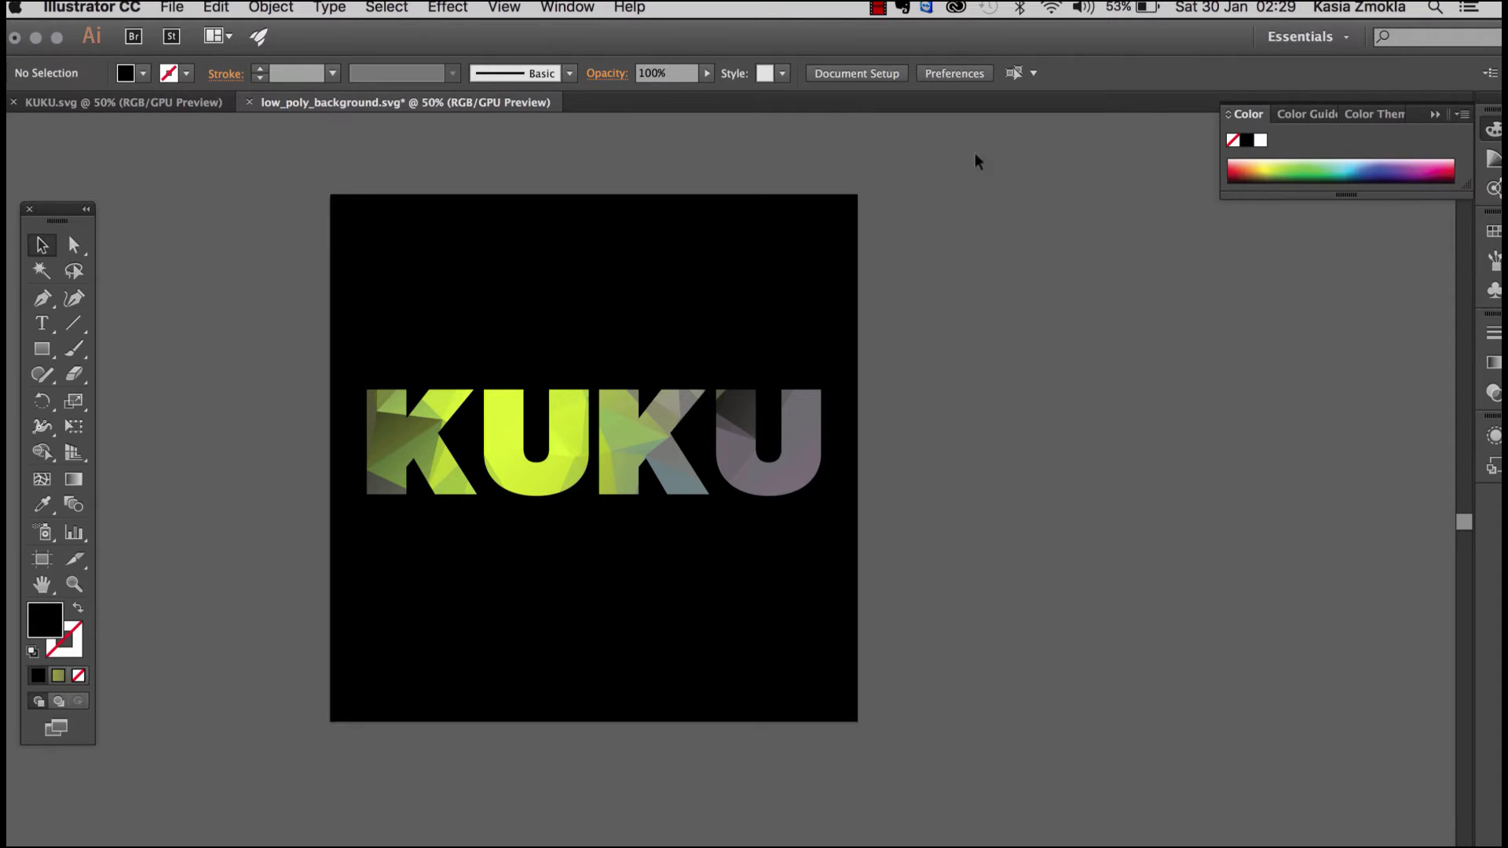
Step: Try various spectrum colours as the background rectangle's fill, such as green, blue, purple, burgundy and pink, ending on dark blue
click(803, 267)
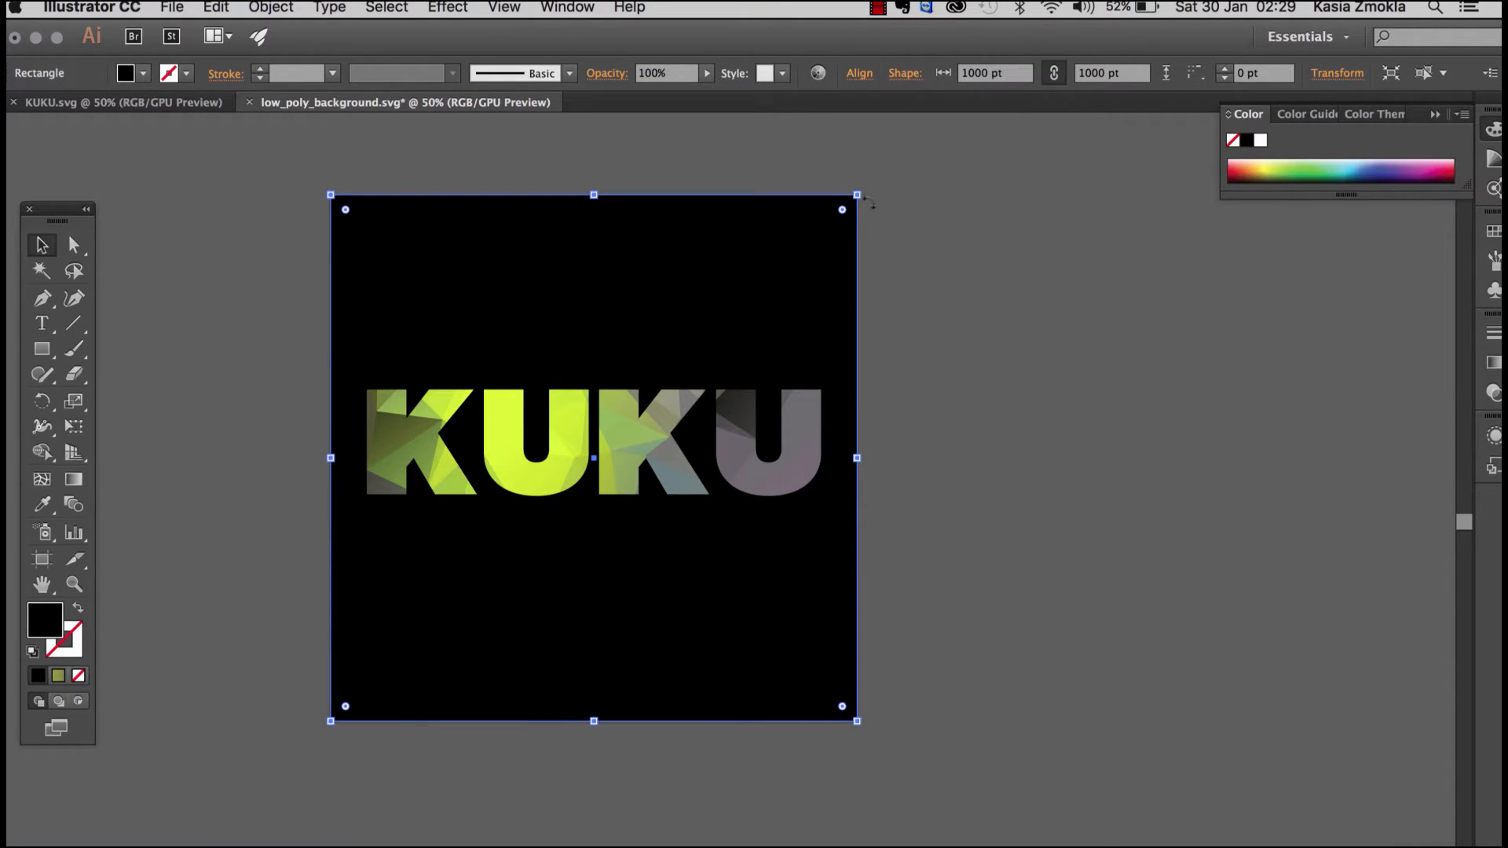
click(1303, 171)
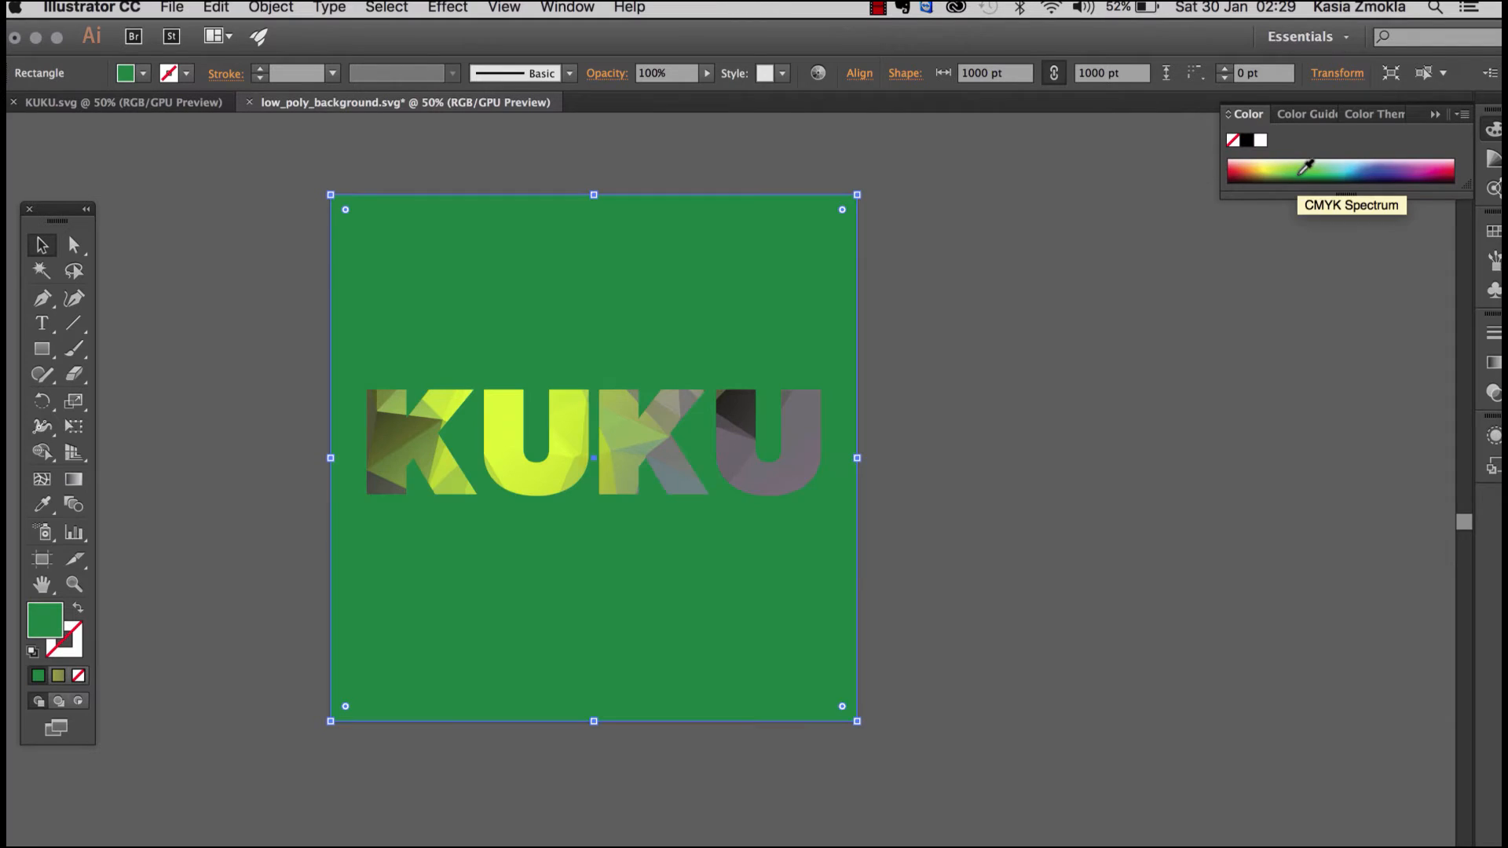
click(1333, 171)
click(1374, 174)
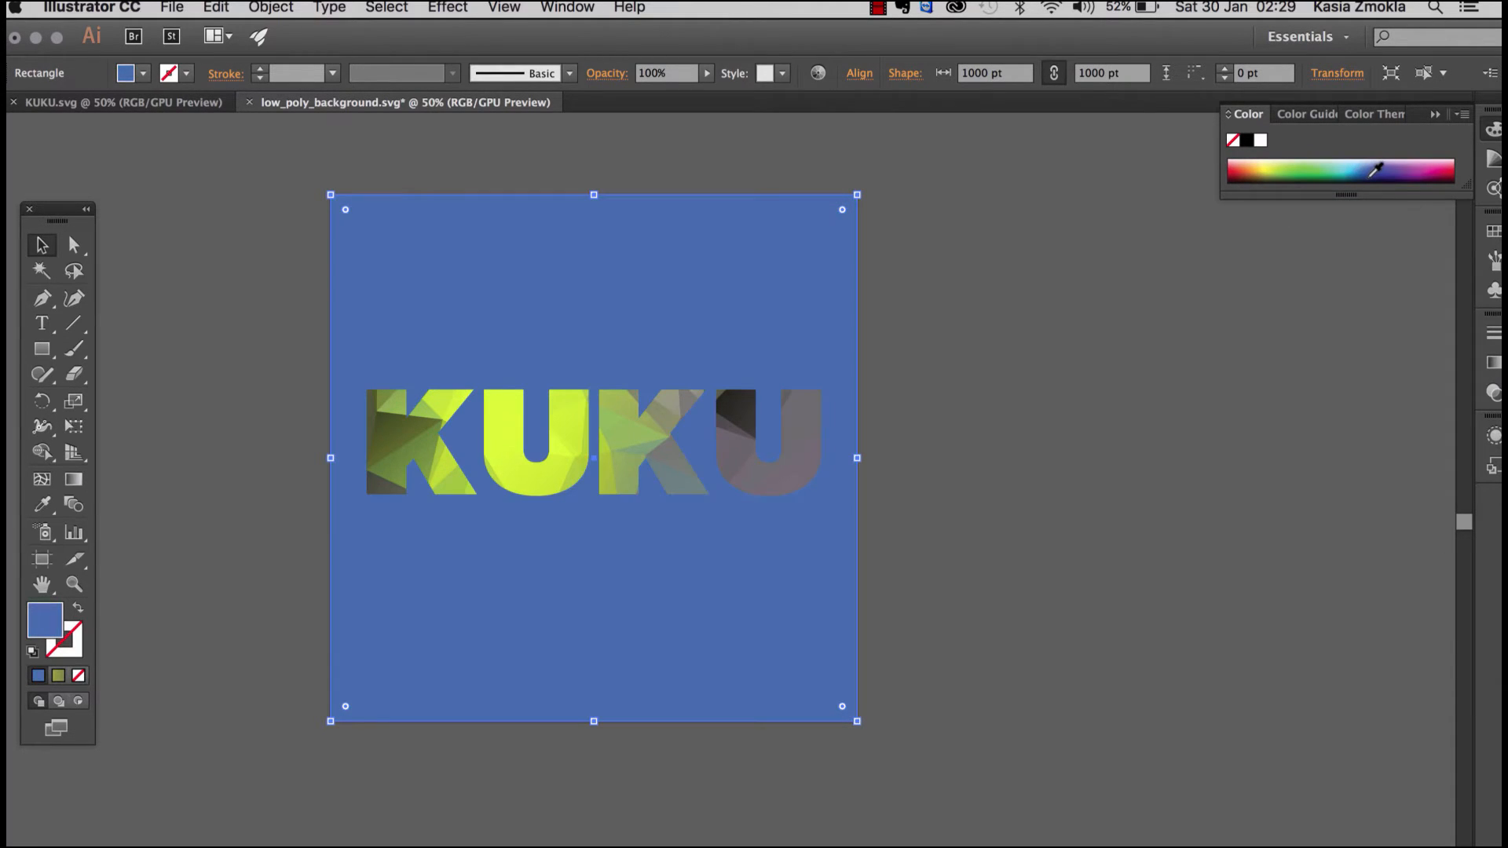
click(1374, 175)
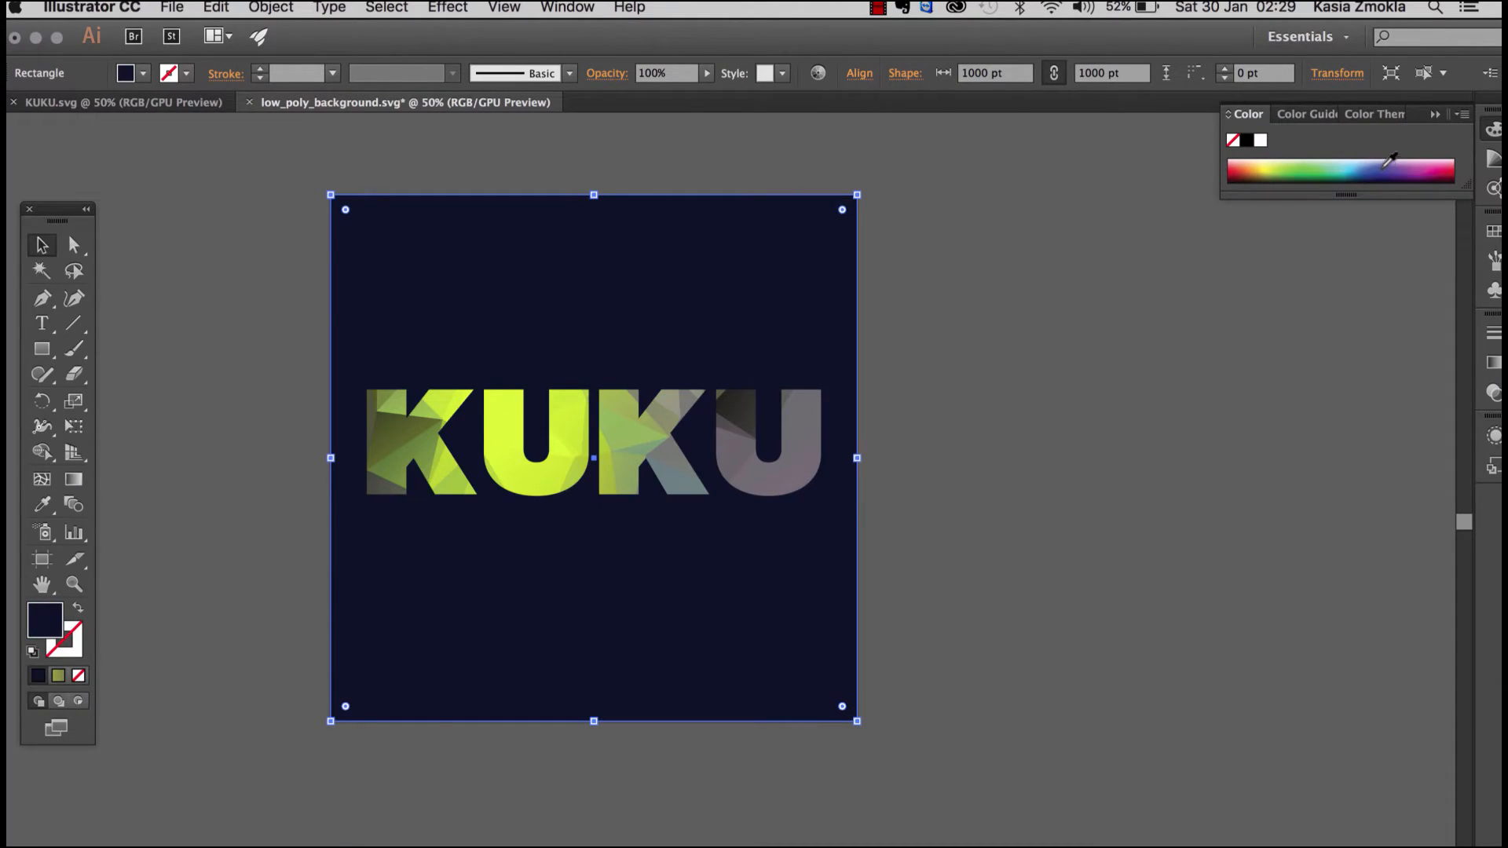
click(1386, 170)
click(1401, 175)
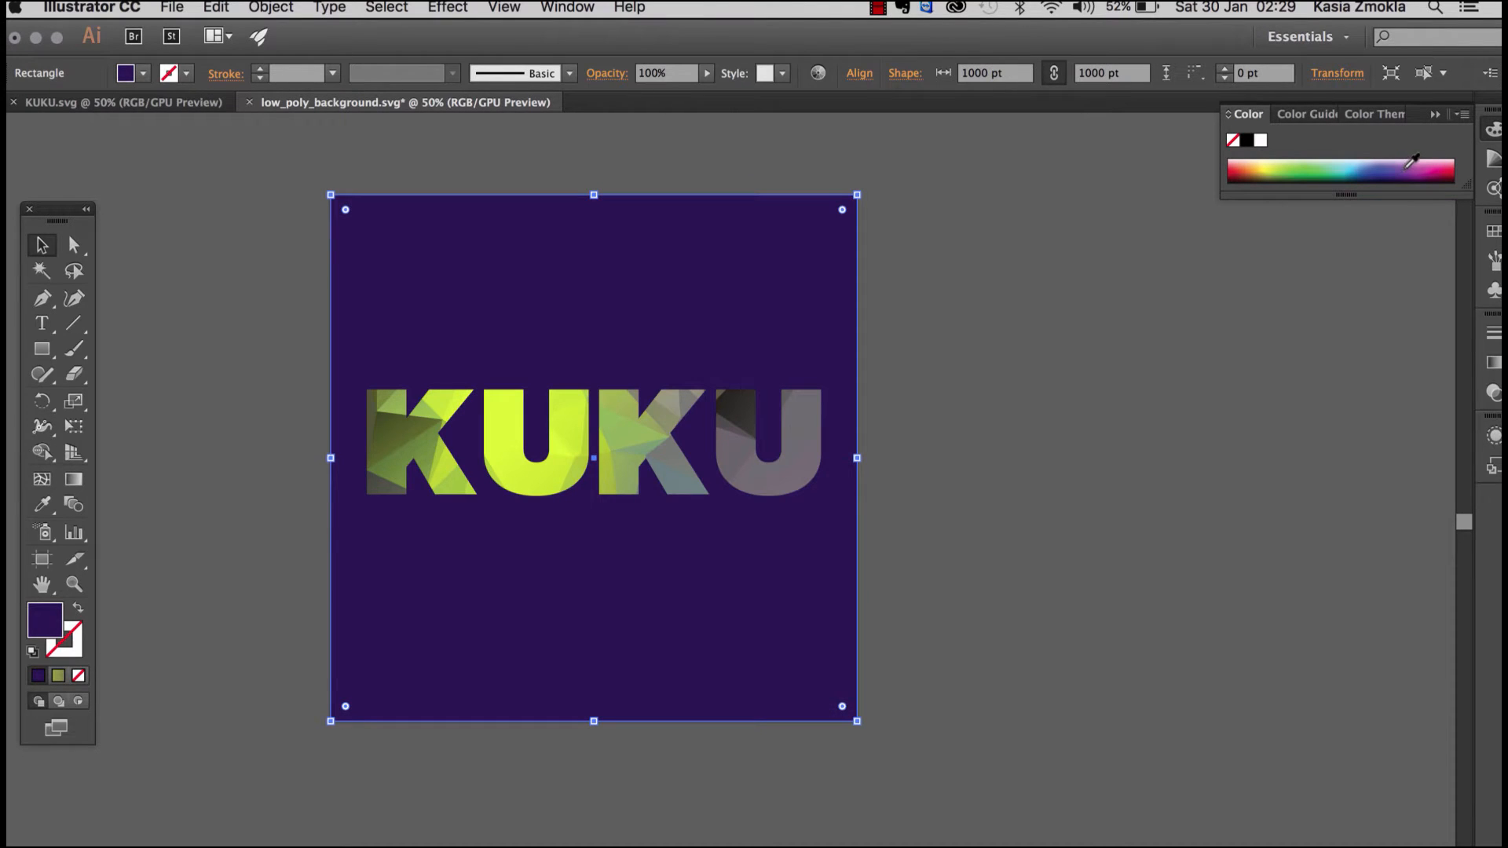
click(1410, 166)
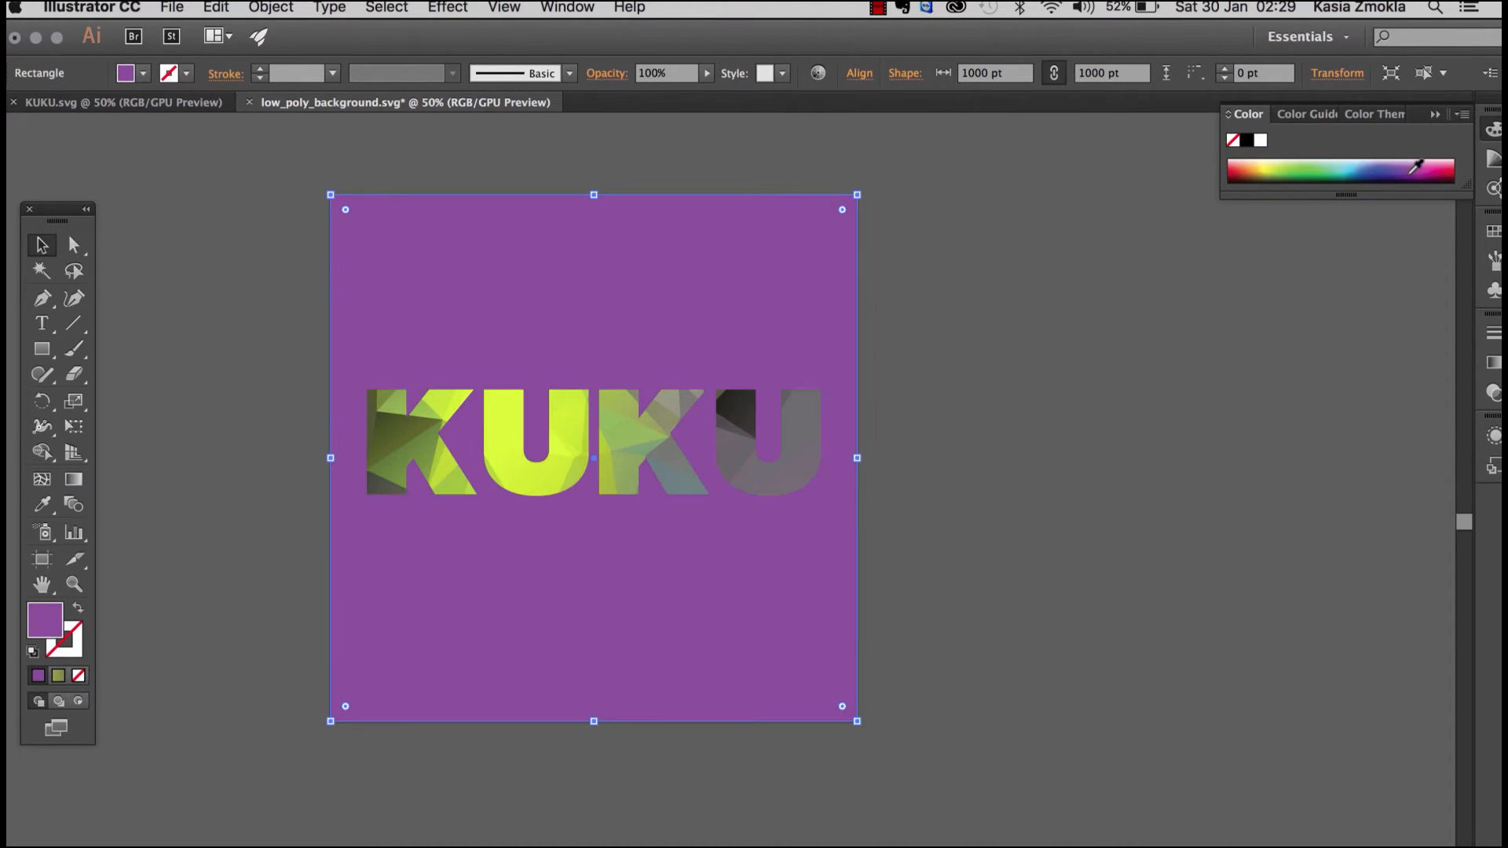
click(1416, 173)
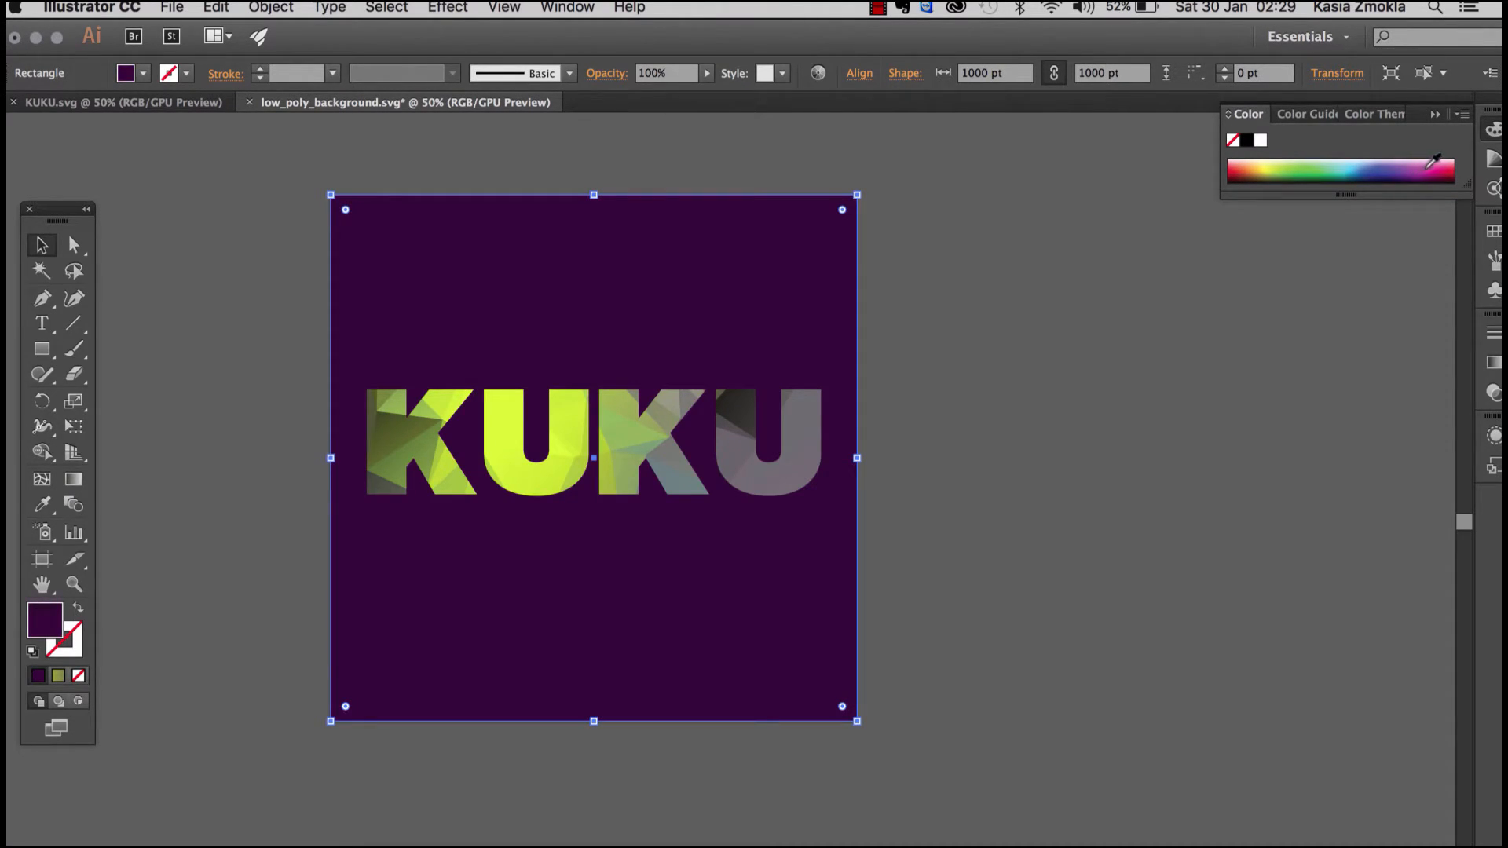
click(1435, 167)
click(1445, 172)
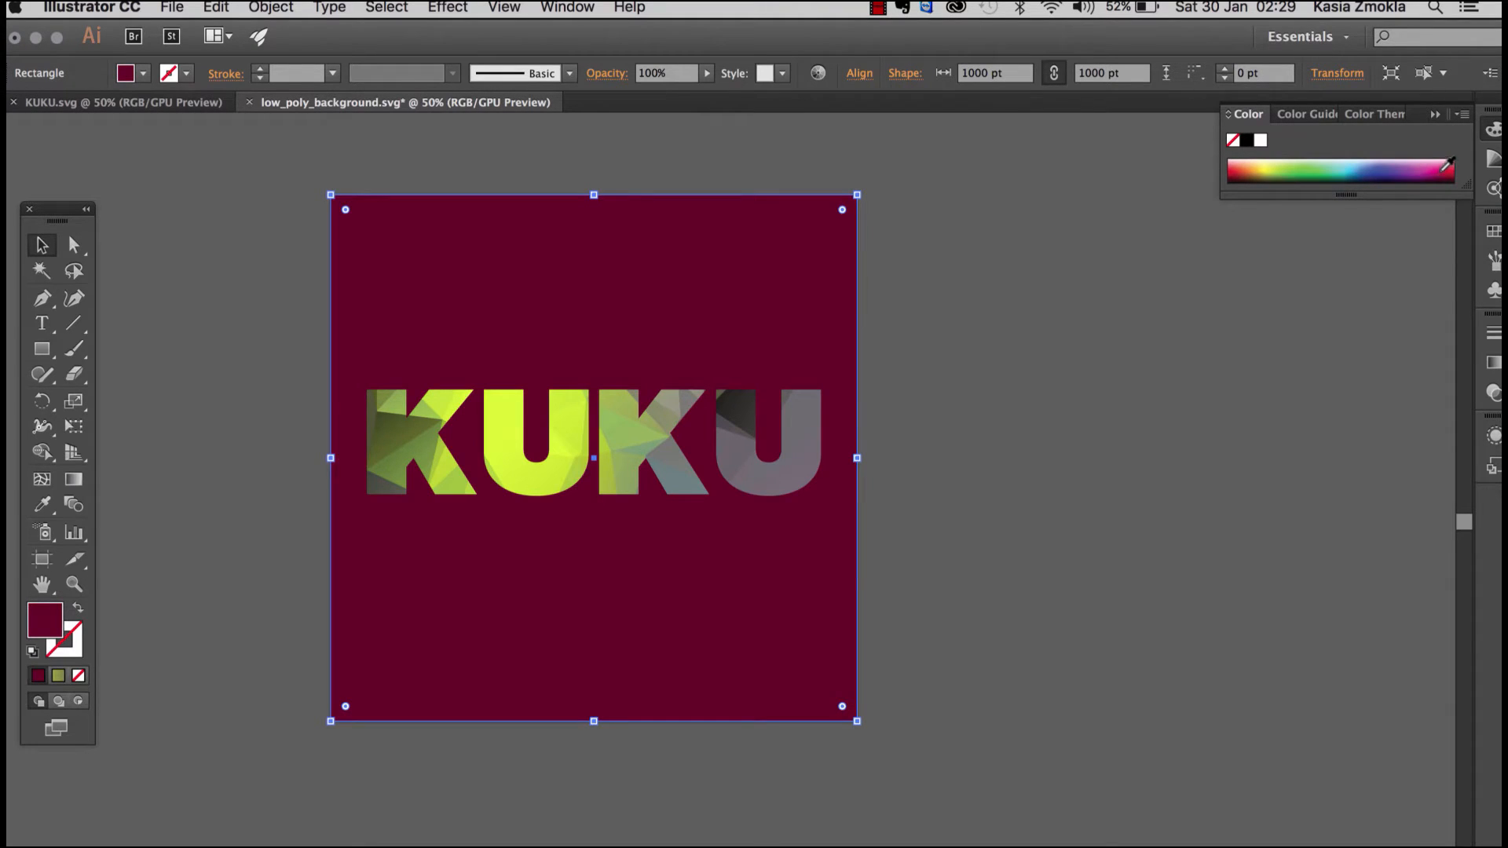
click(1425, 162)
click(1416, 165)
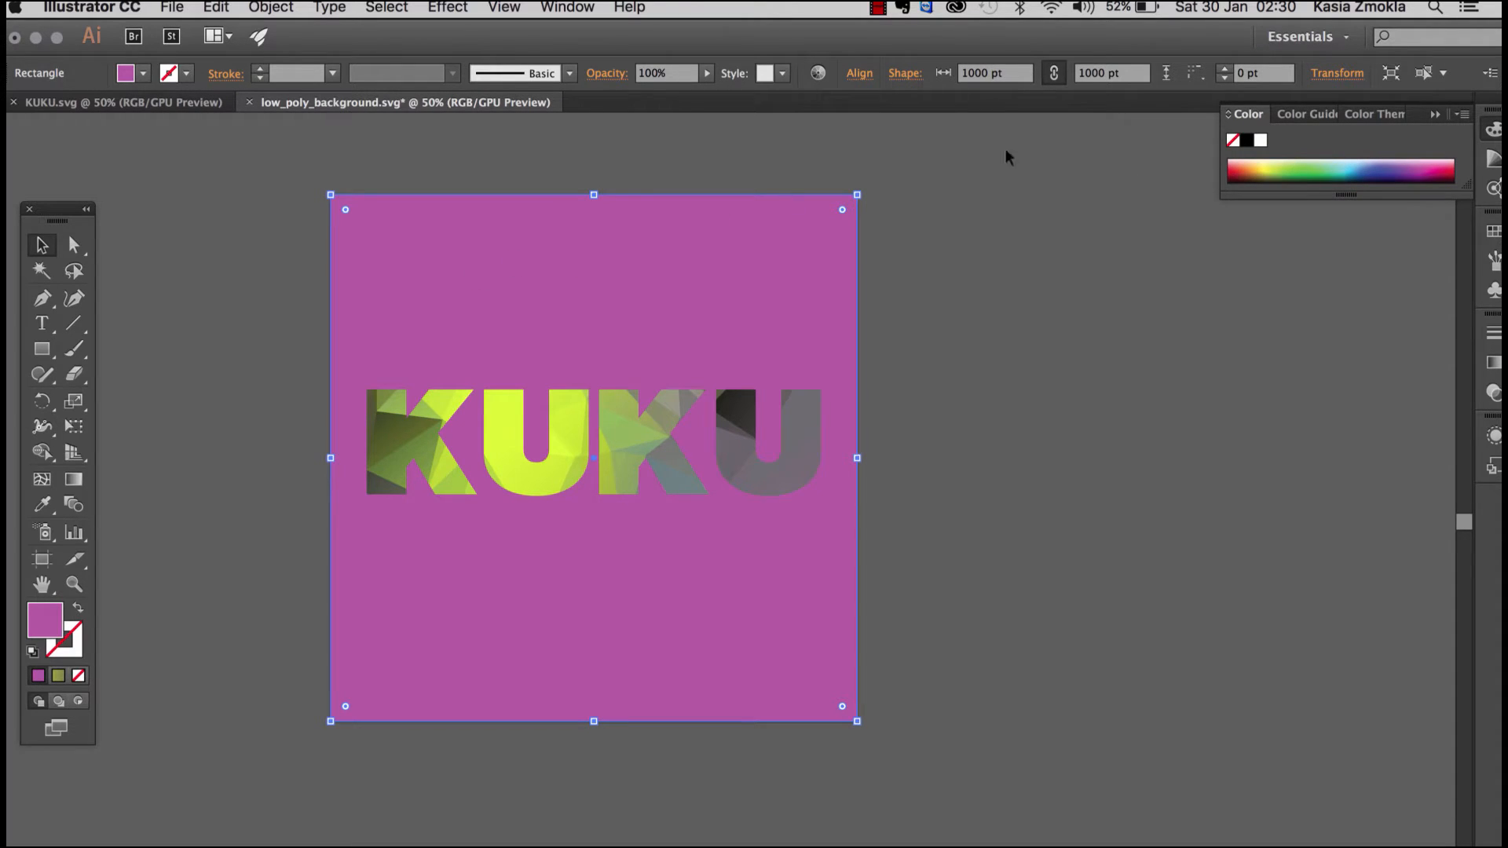
click(1288, 172)
click(1319, 173)
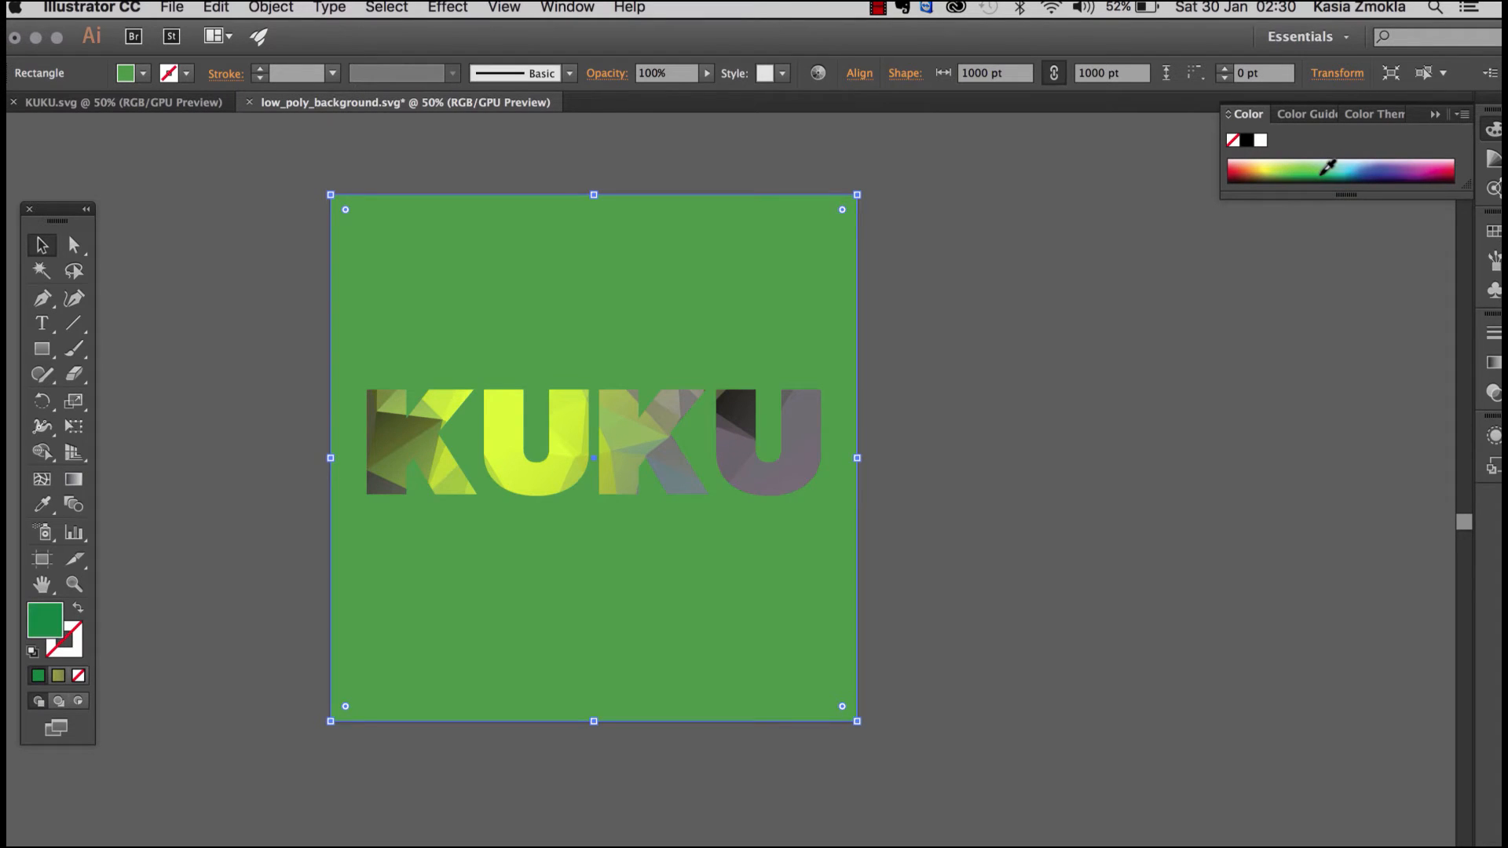
click(1339, 170)
click(1363, 166)
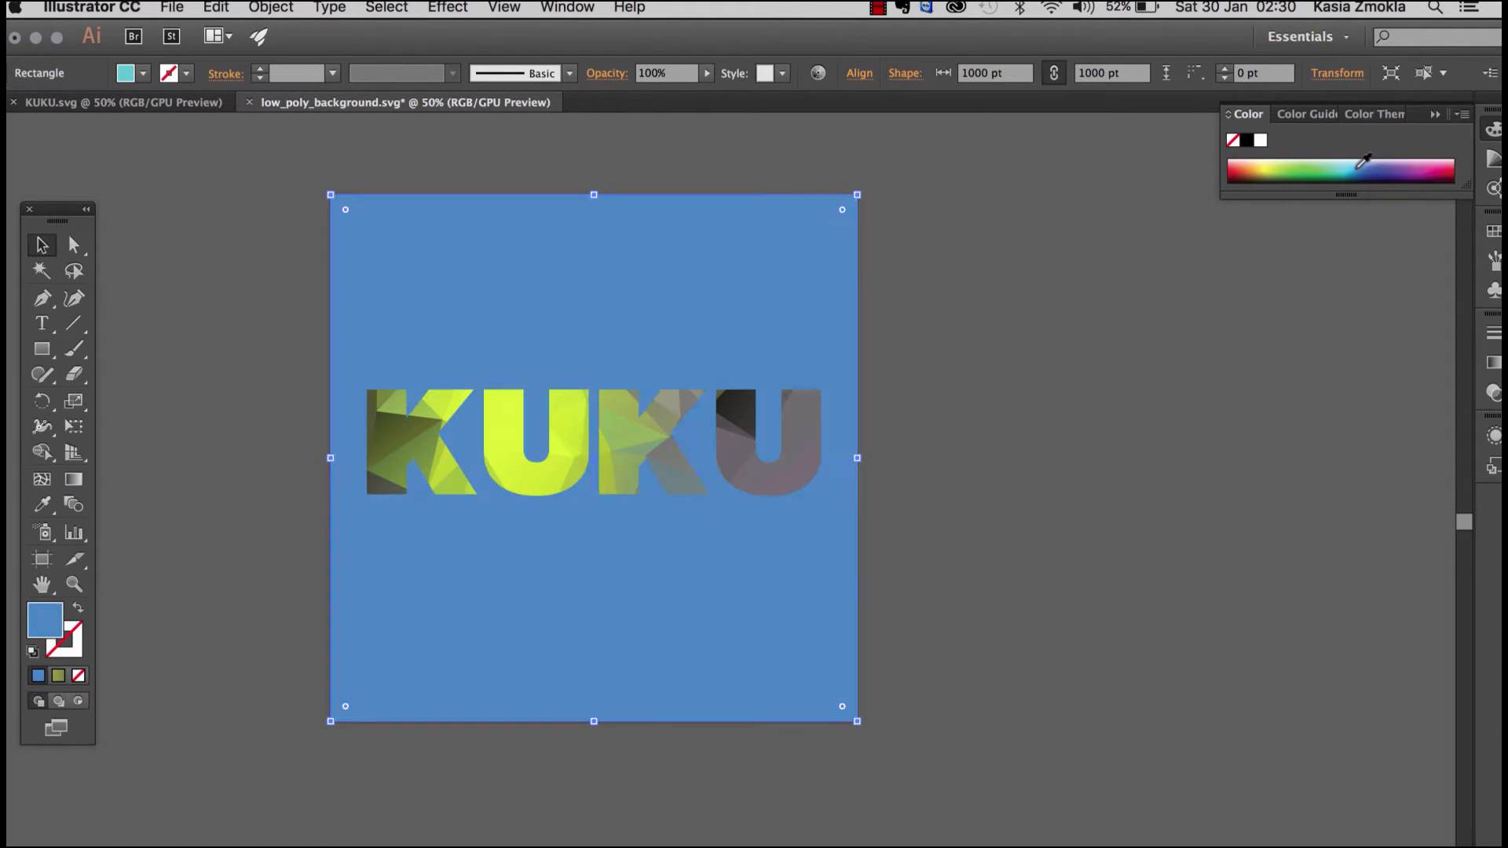
click(1373, 176)
click(1397, 166)
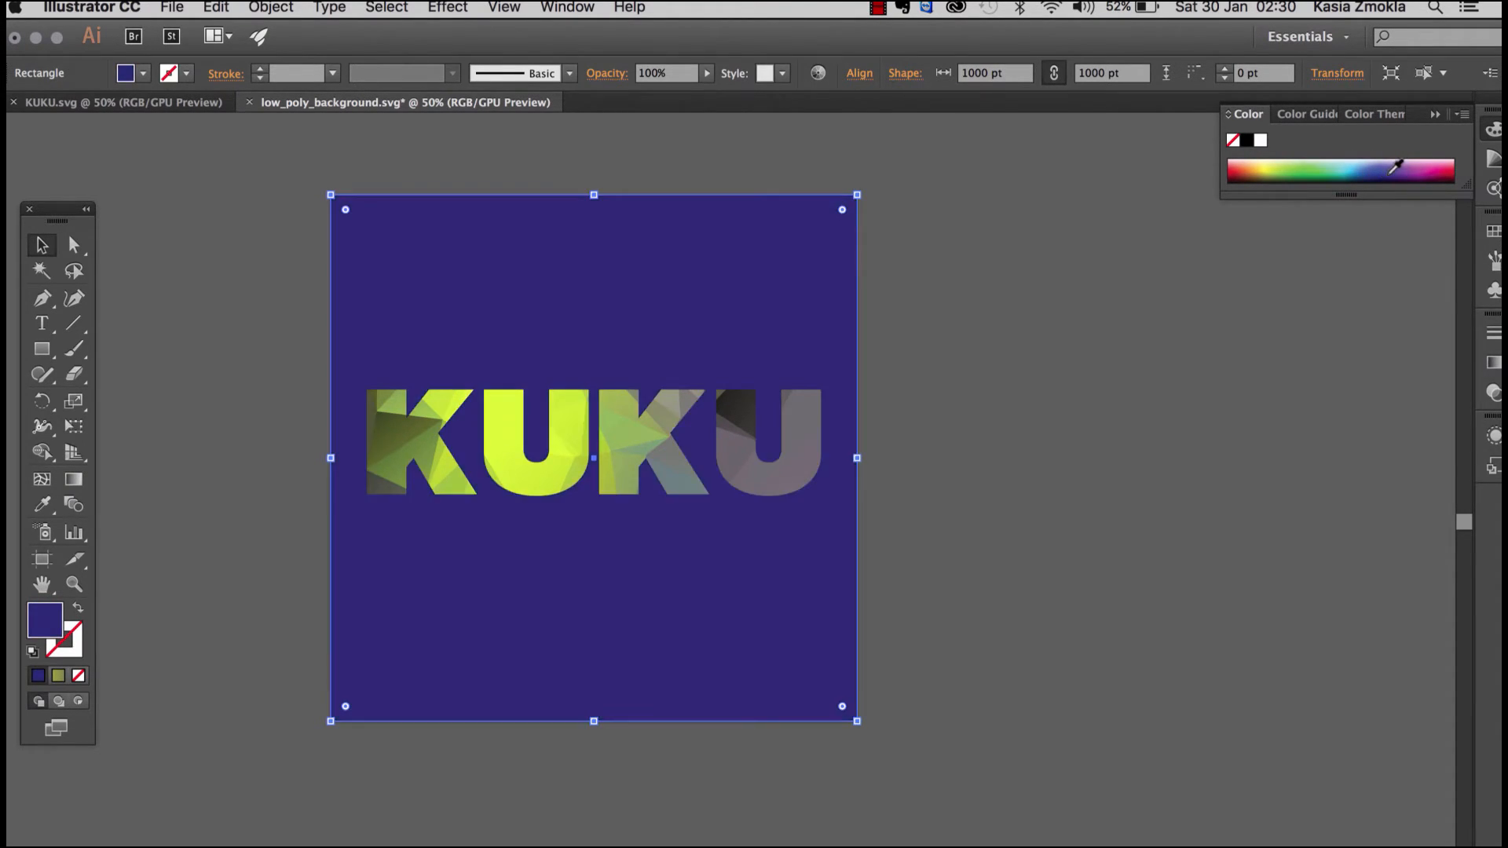
Step: Try blue and dark red in the Color Picker, set the background rectangle's fill to black 000000, and deselect it
double_click(49, 625)
text(000000)
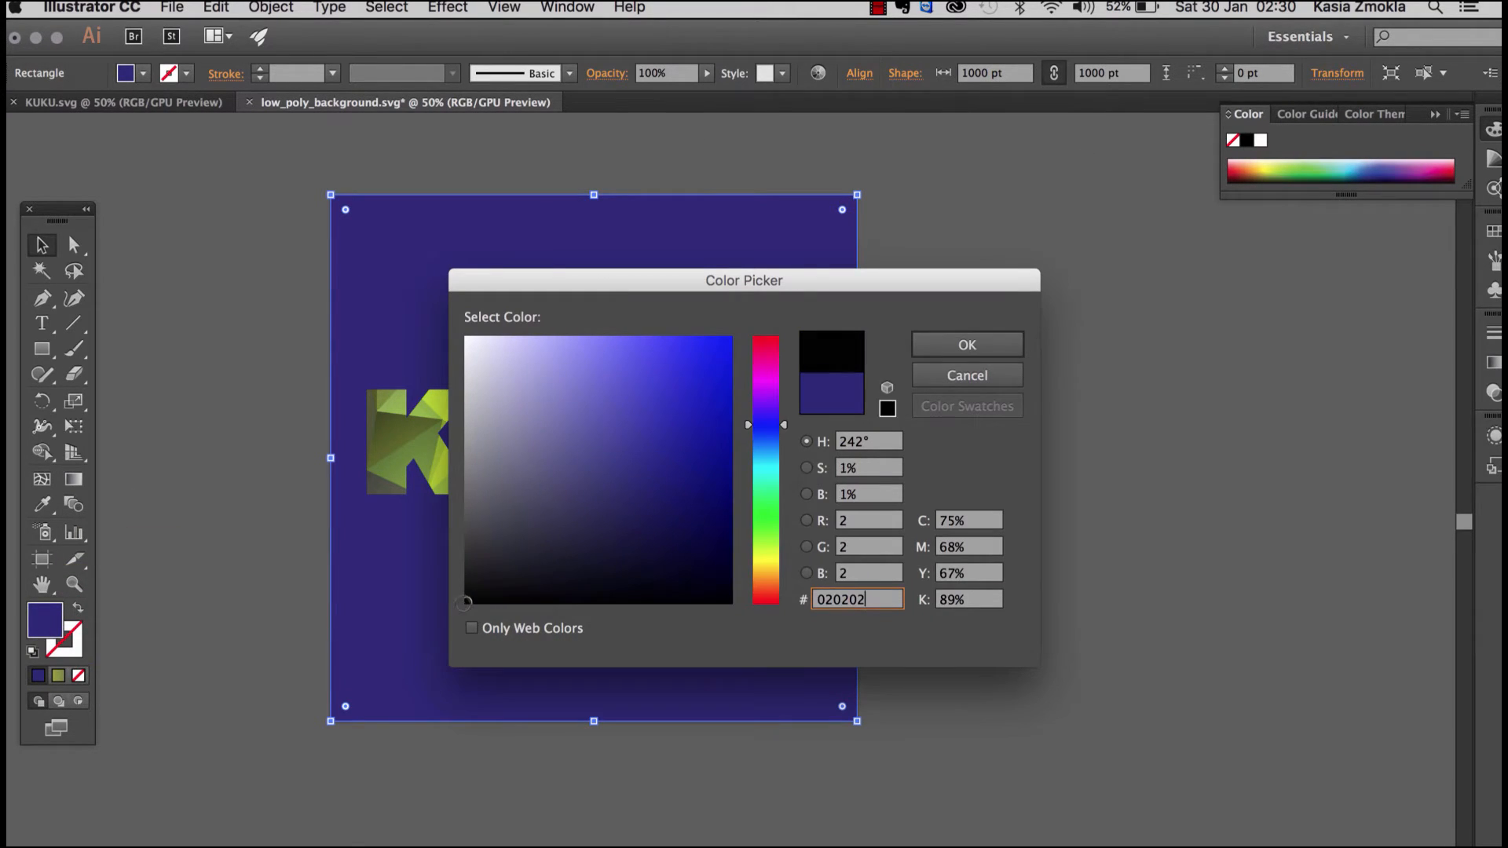
drag(802, 282, 1238, 219)
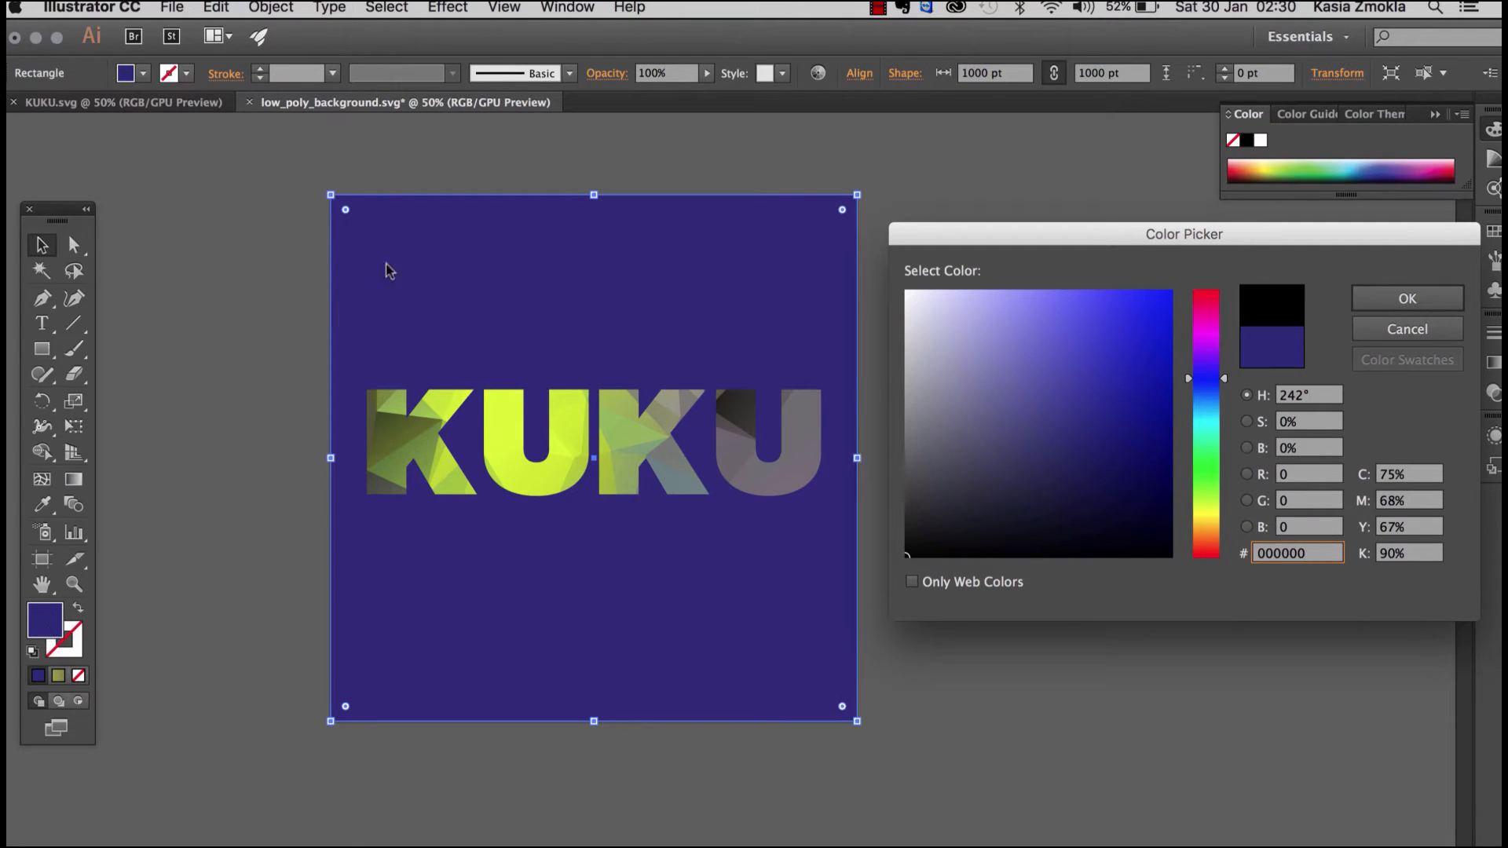
drag(1099, 430, 1113, 333)
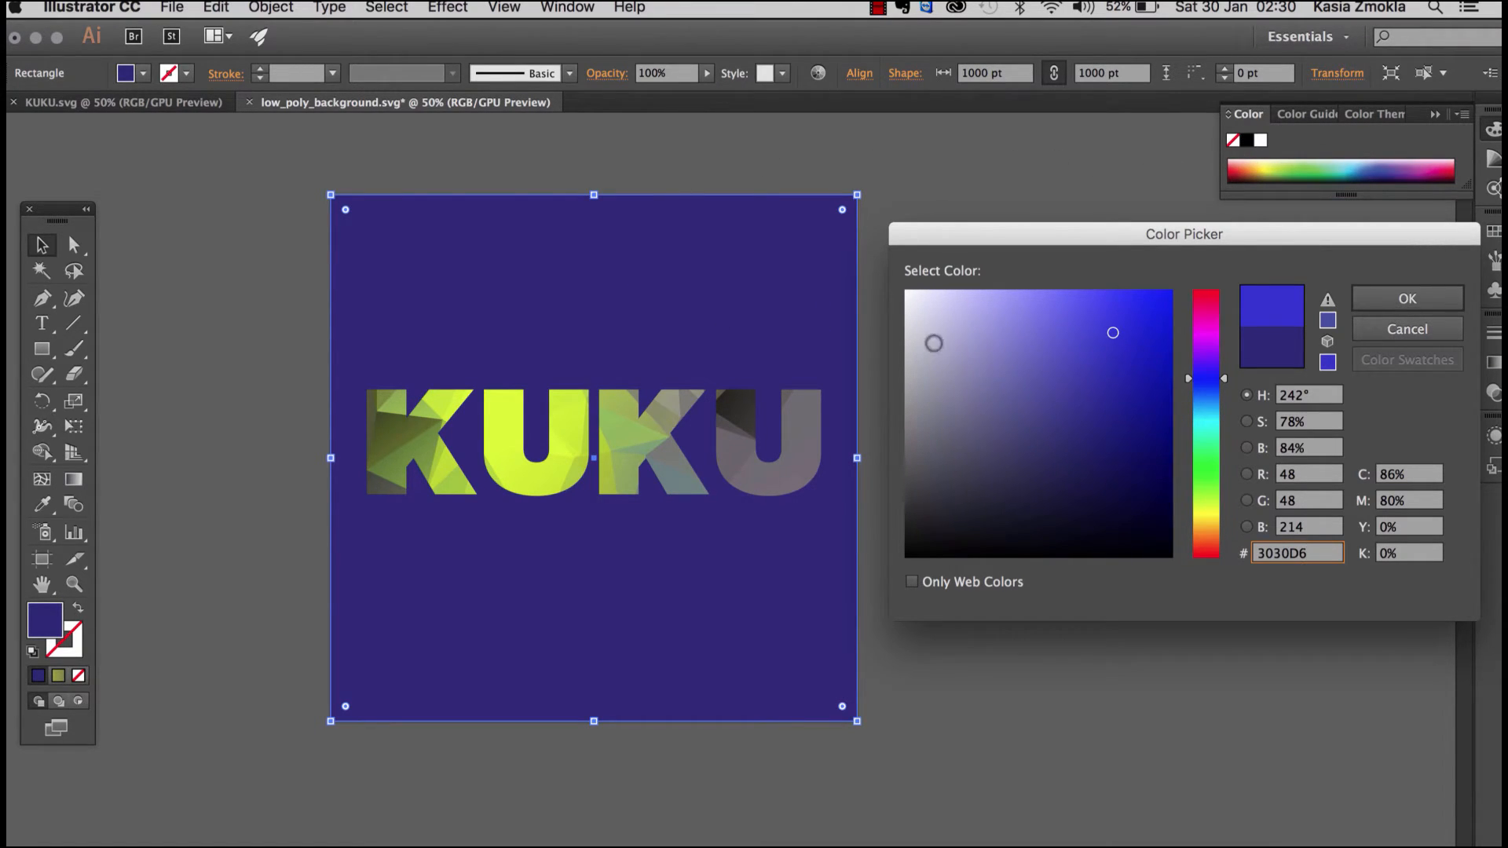
mouse_move(1034, 417)
mouse_down()
mouse_move(1091, 410)
mouse_move(1043, 498)
mouse_move(988, 475)
mouse_move(1100, 435)
mouse_up()
mouse_move(1215, 453)
mouse_down()
mouse_move(1205, 470)
mouse_move(1206, 293)
mouse_up()
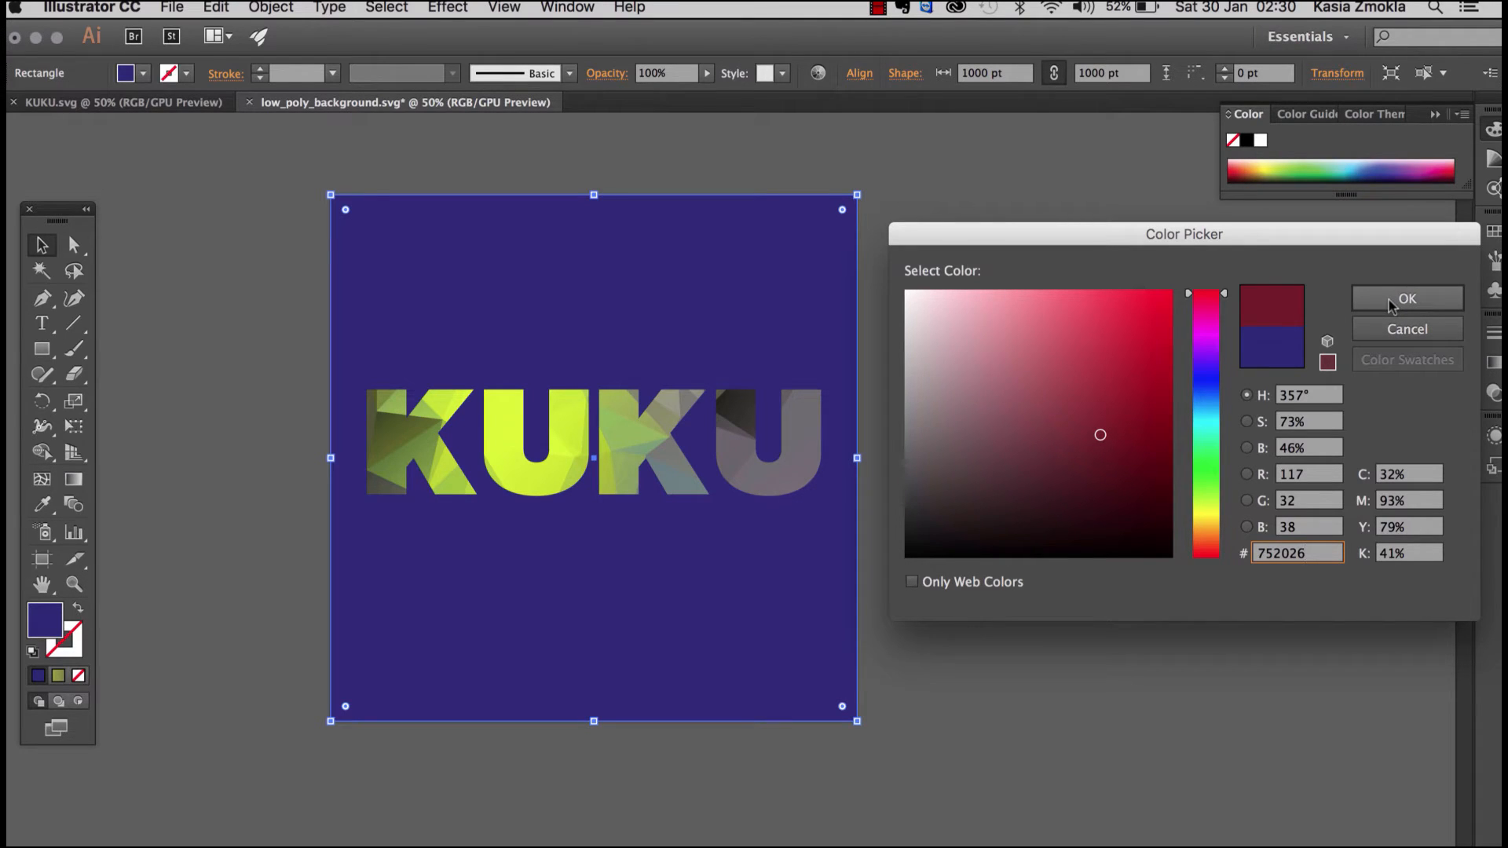
drag(928, 554, 906, 558)
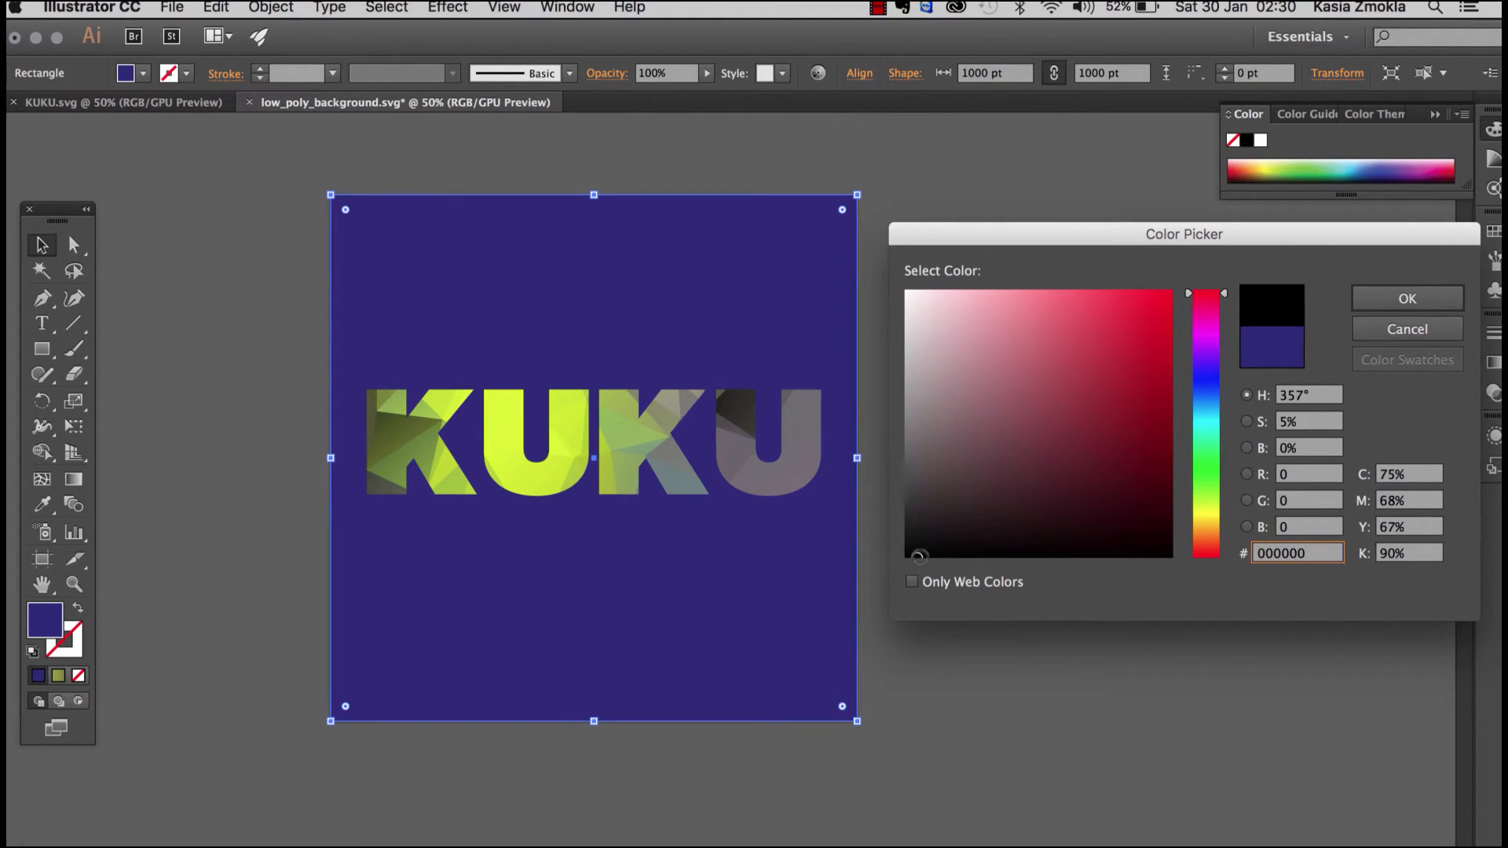
click(1380, 306)
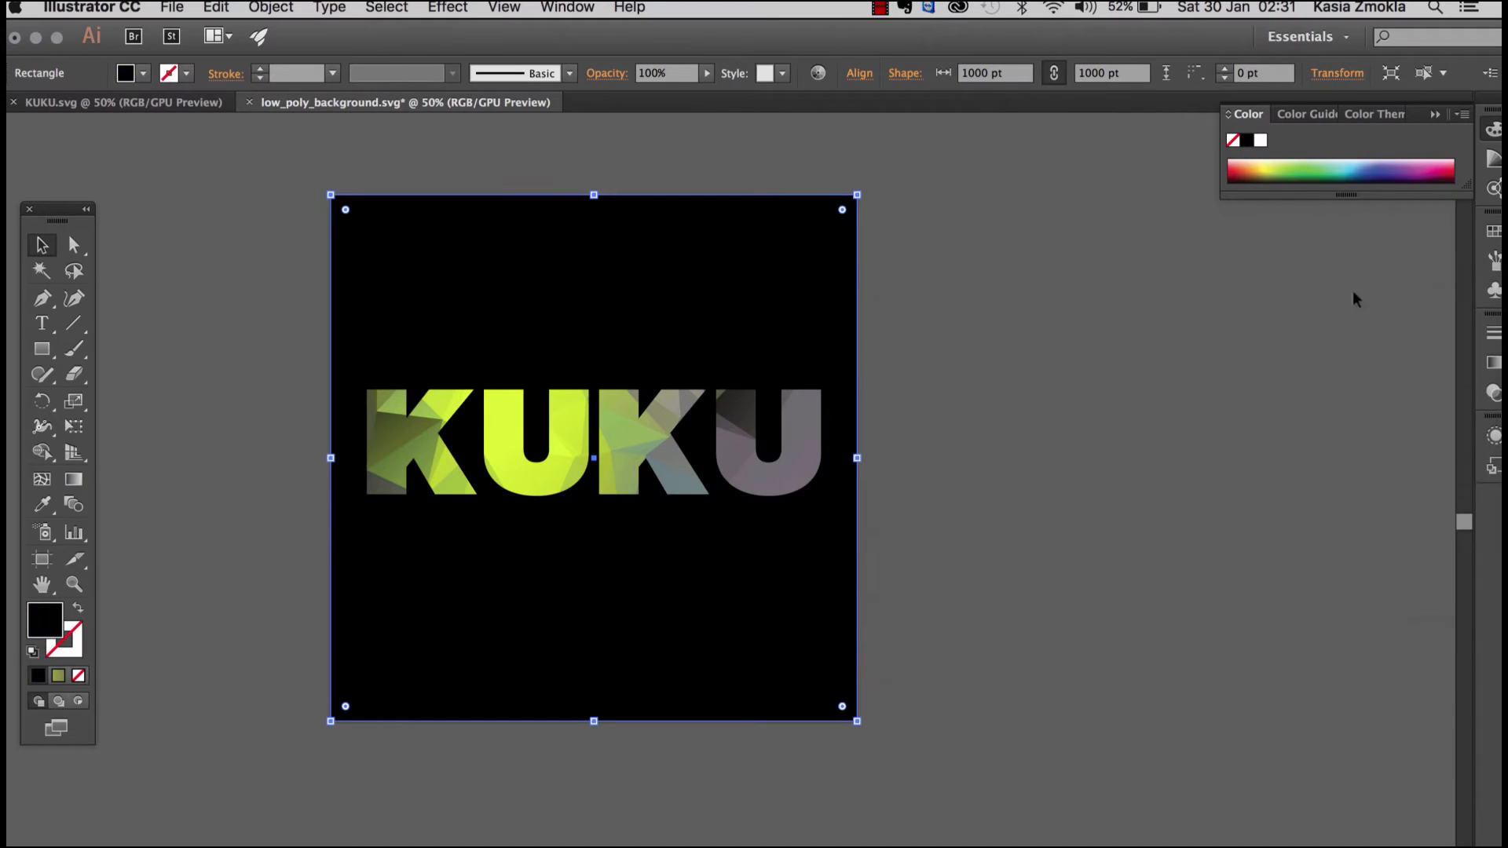
click(988, 319)
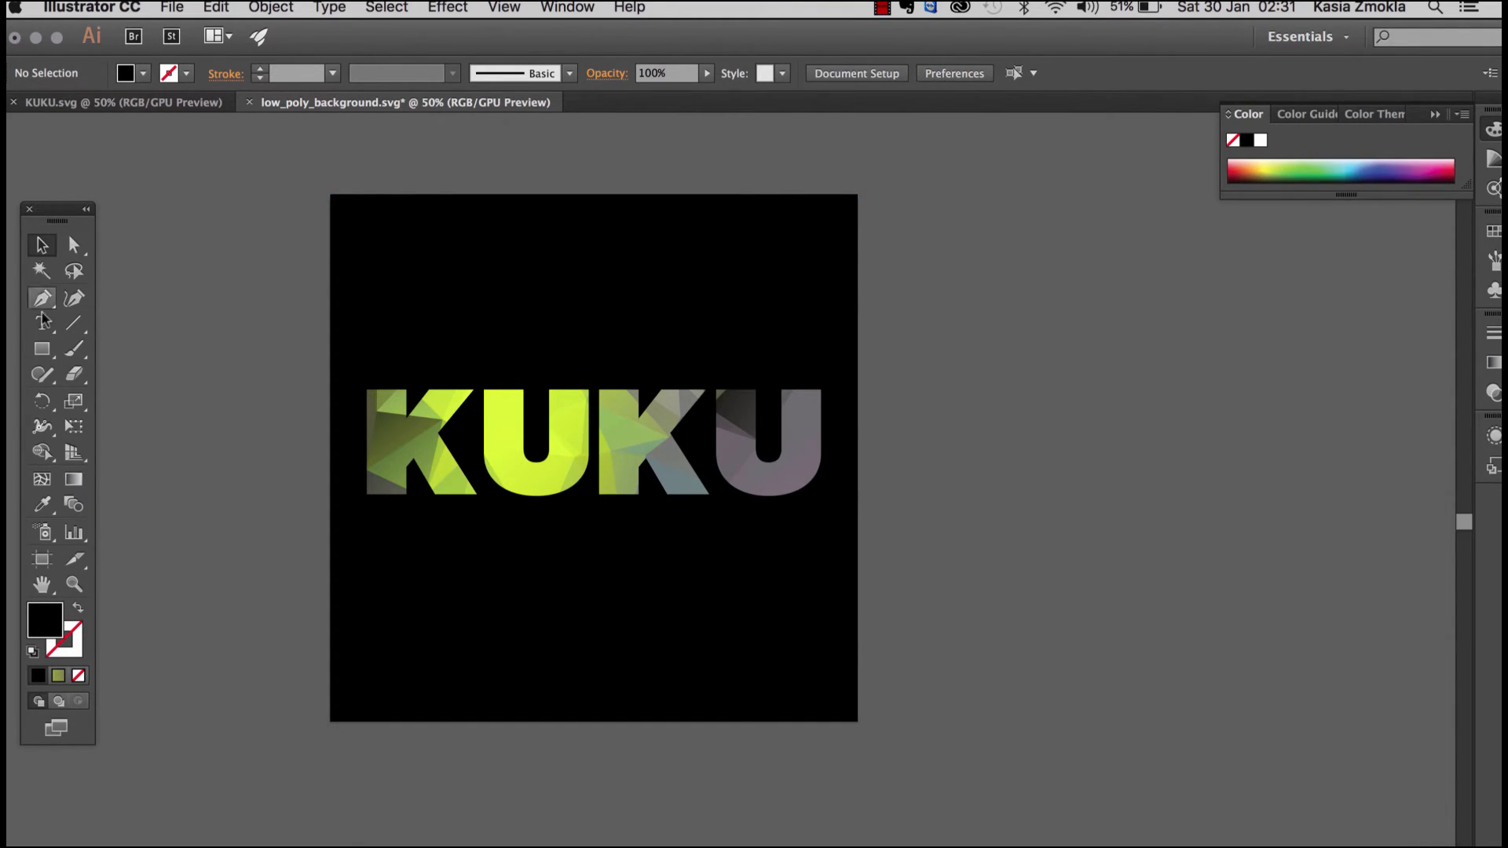
Step: Draw a black circle about 1012 pt in diameter beside the square KUKU design with the Ellipse tool
click(42, 351)
click(42, 351)
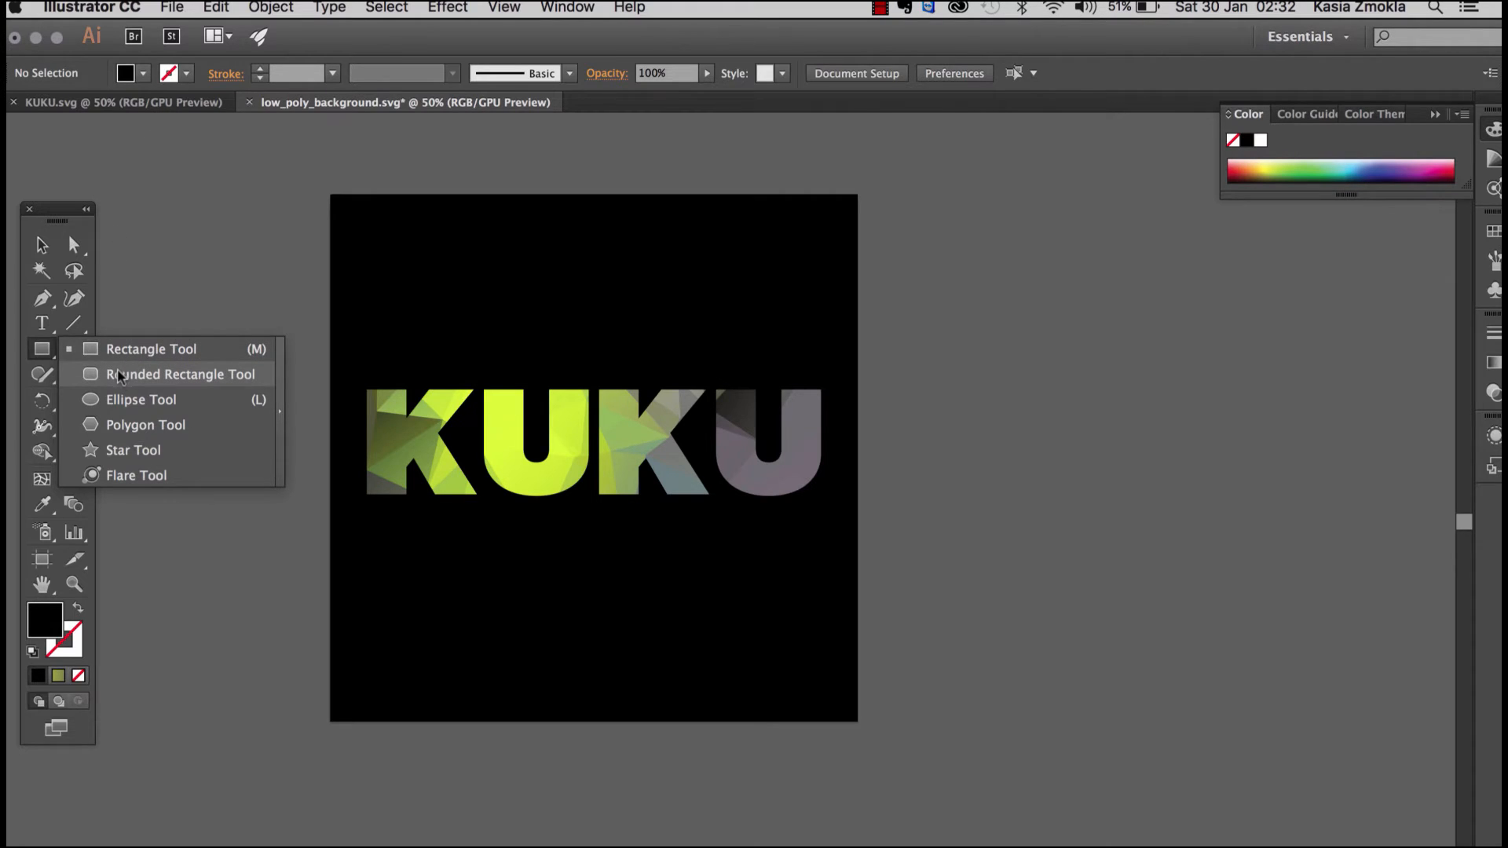
click(121, 401)
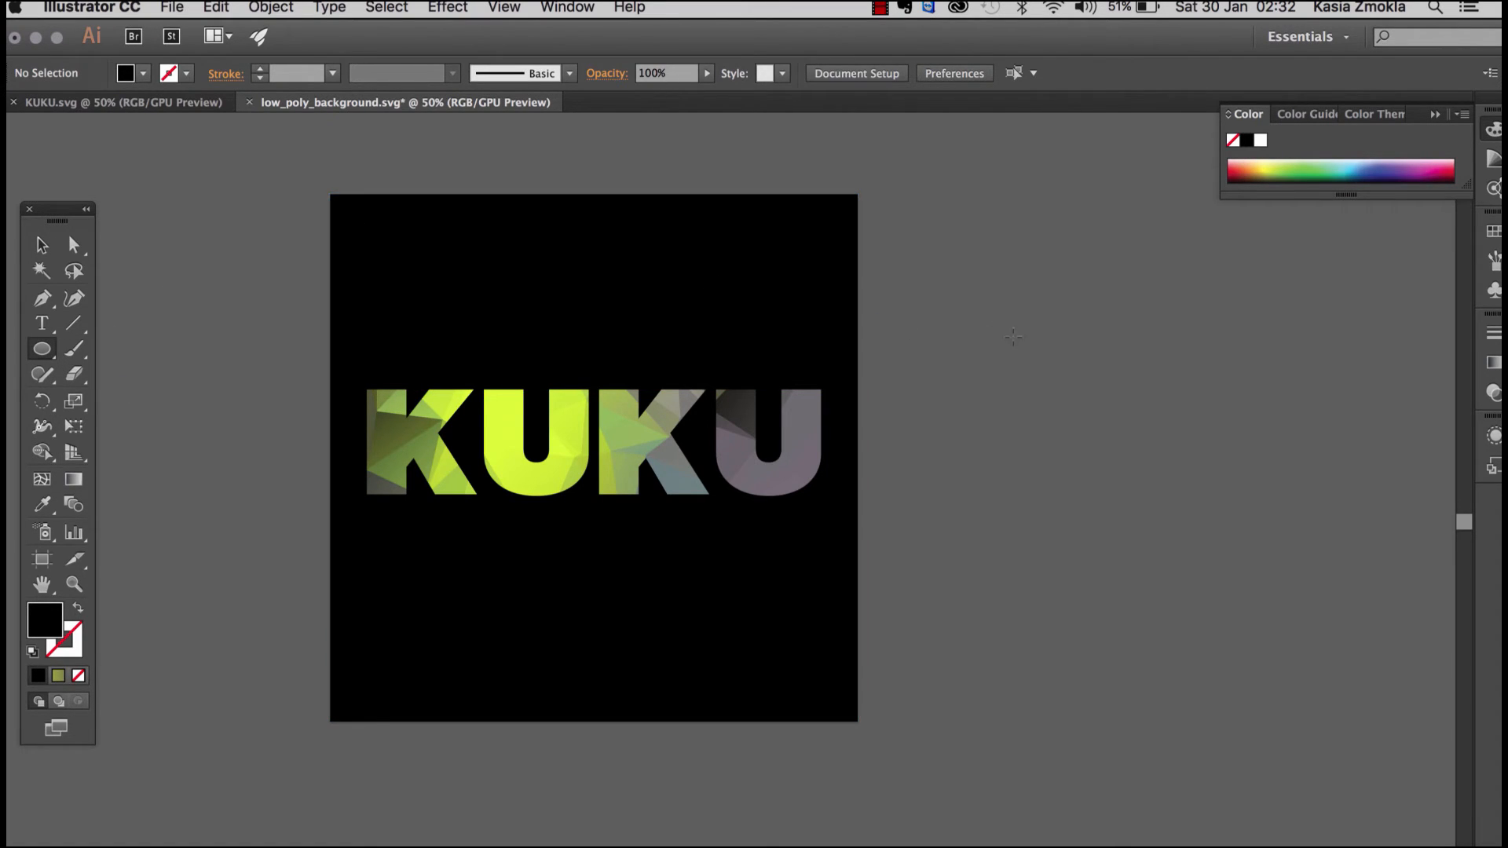
drag(1013, 338, 747, 333)
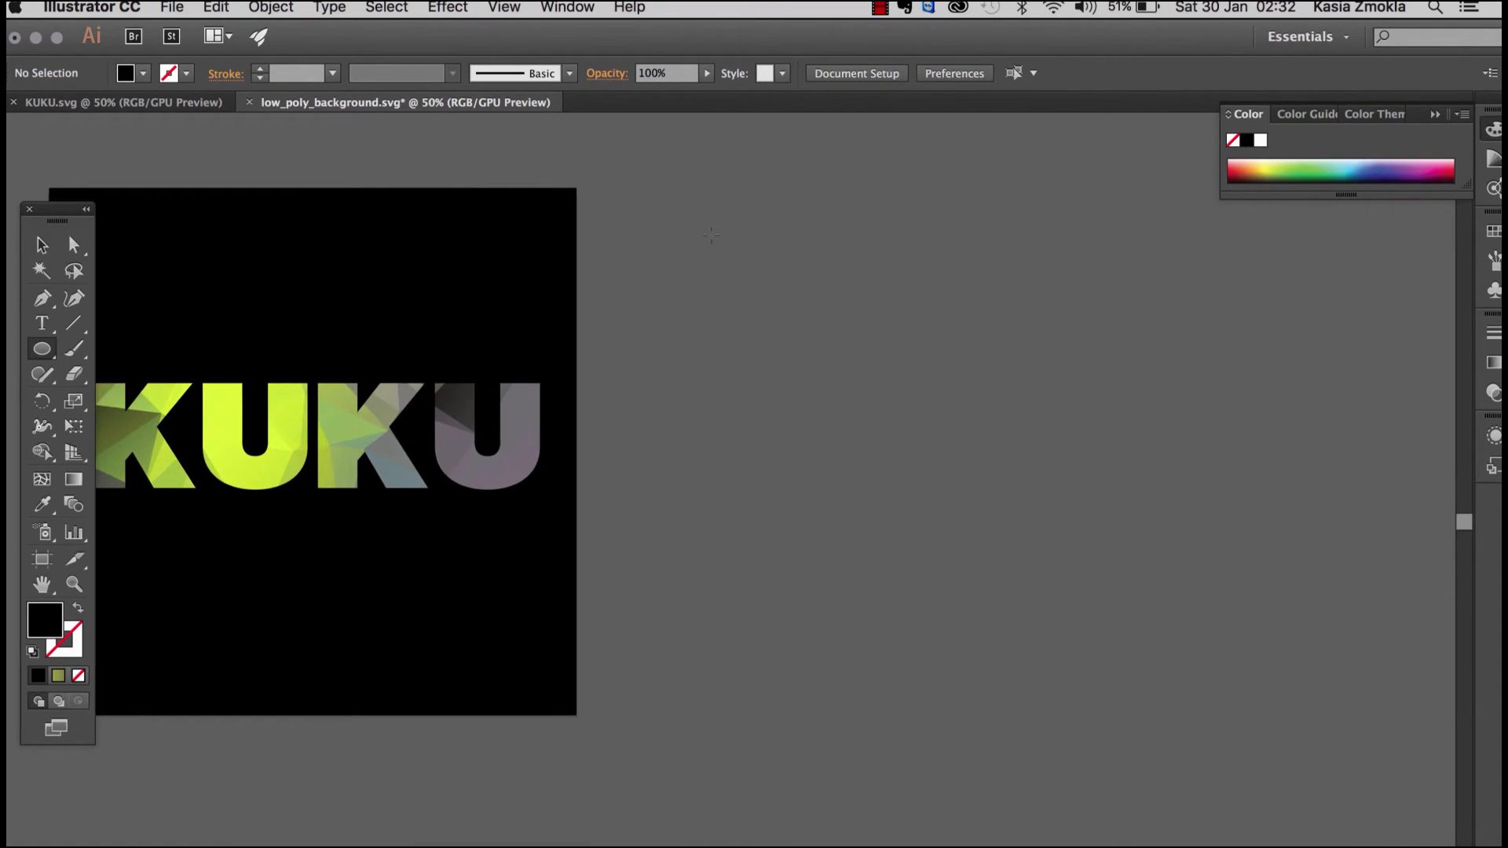
drag(710, 182, 1242, 714)
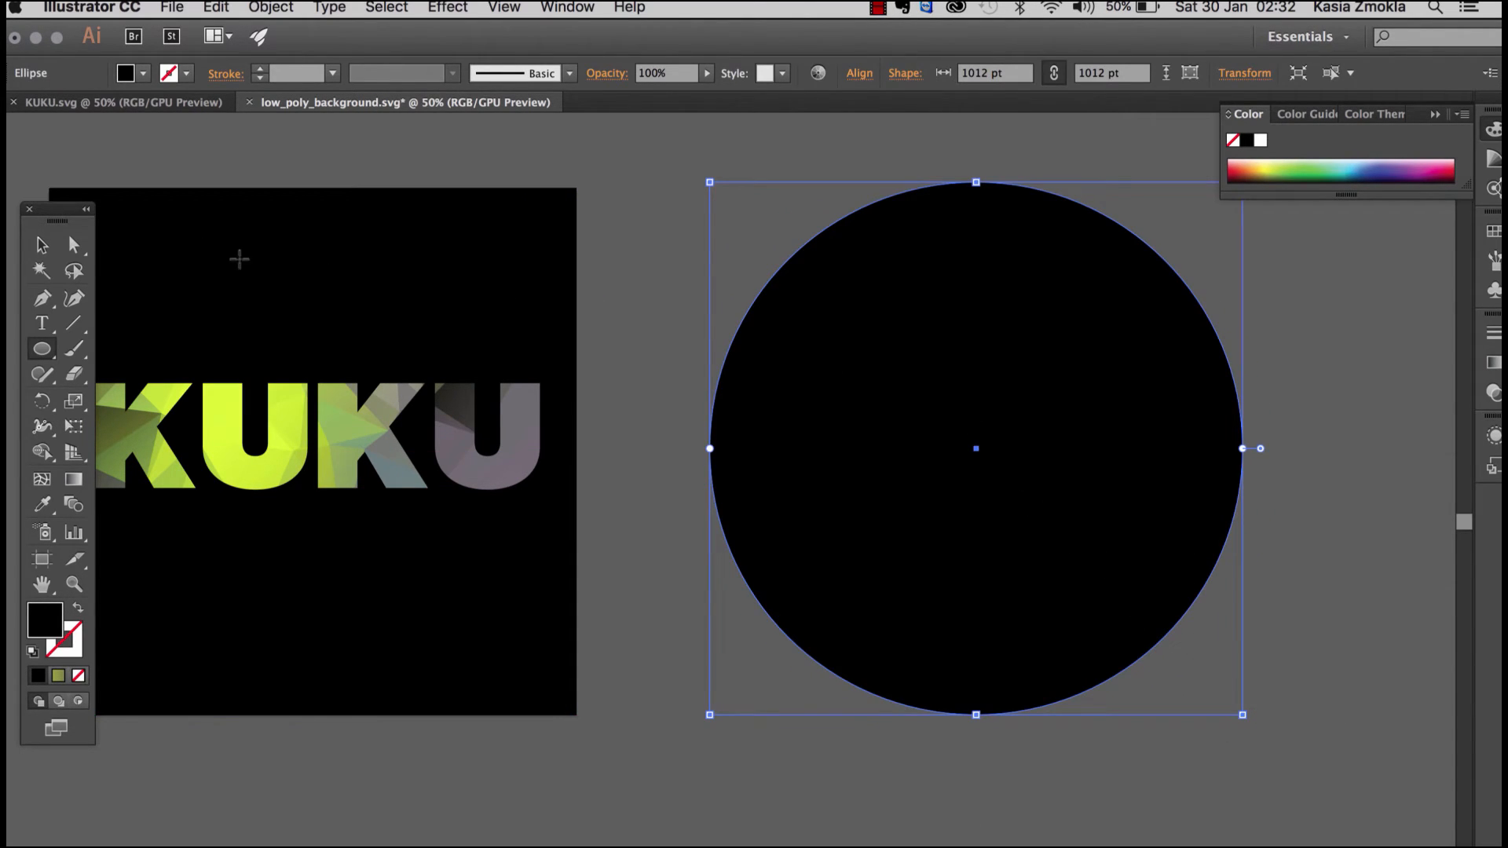
Step: Duplicate the clipped KUKU lettering from the square design onto the middle of the black circle
key(v)
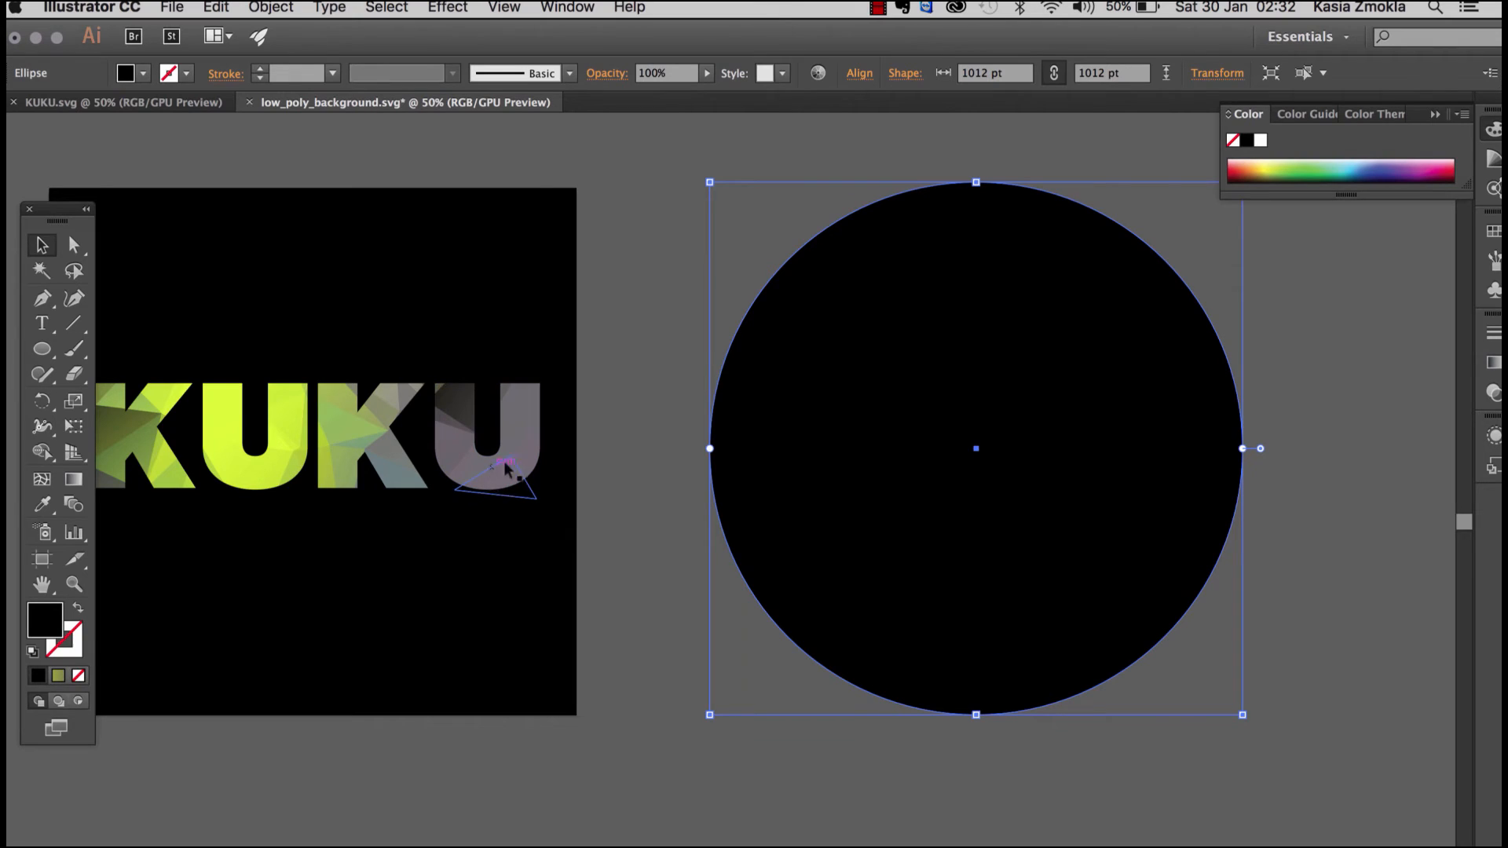
click(506, 463)
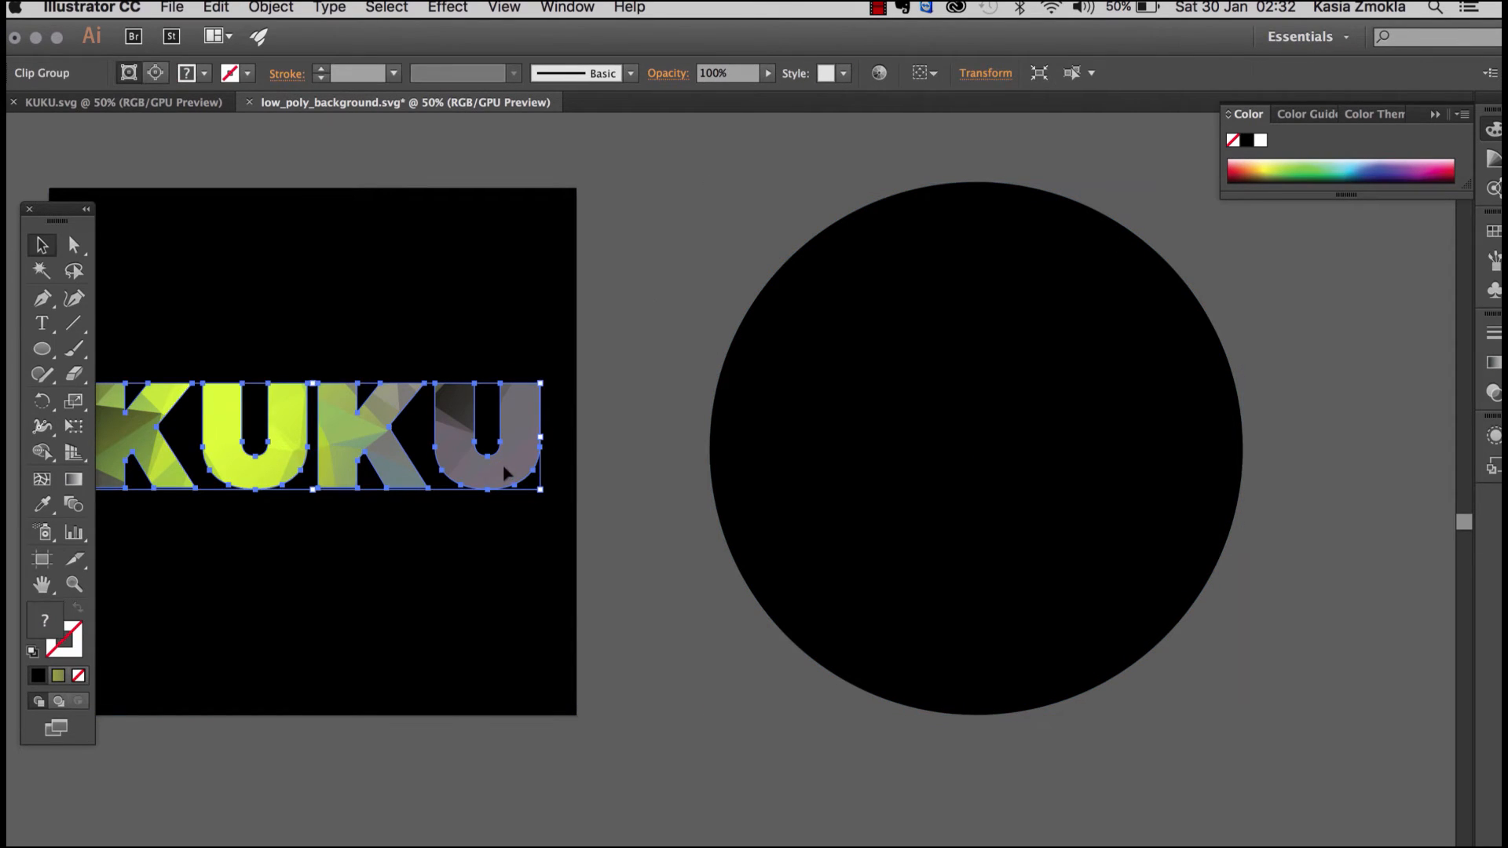
drag(503, 462, 1157, 469)
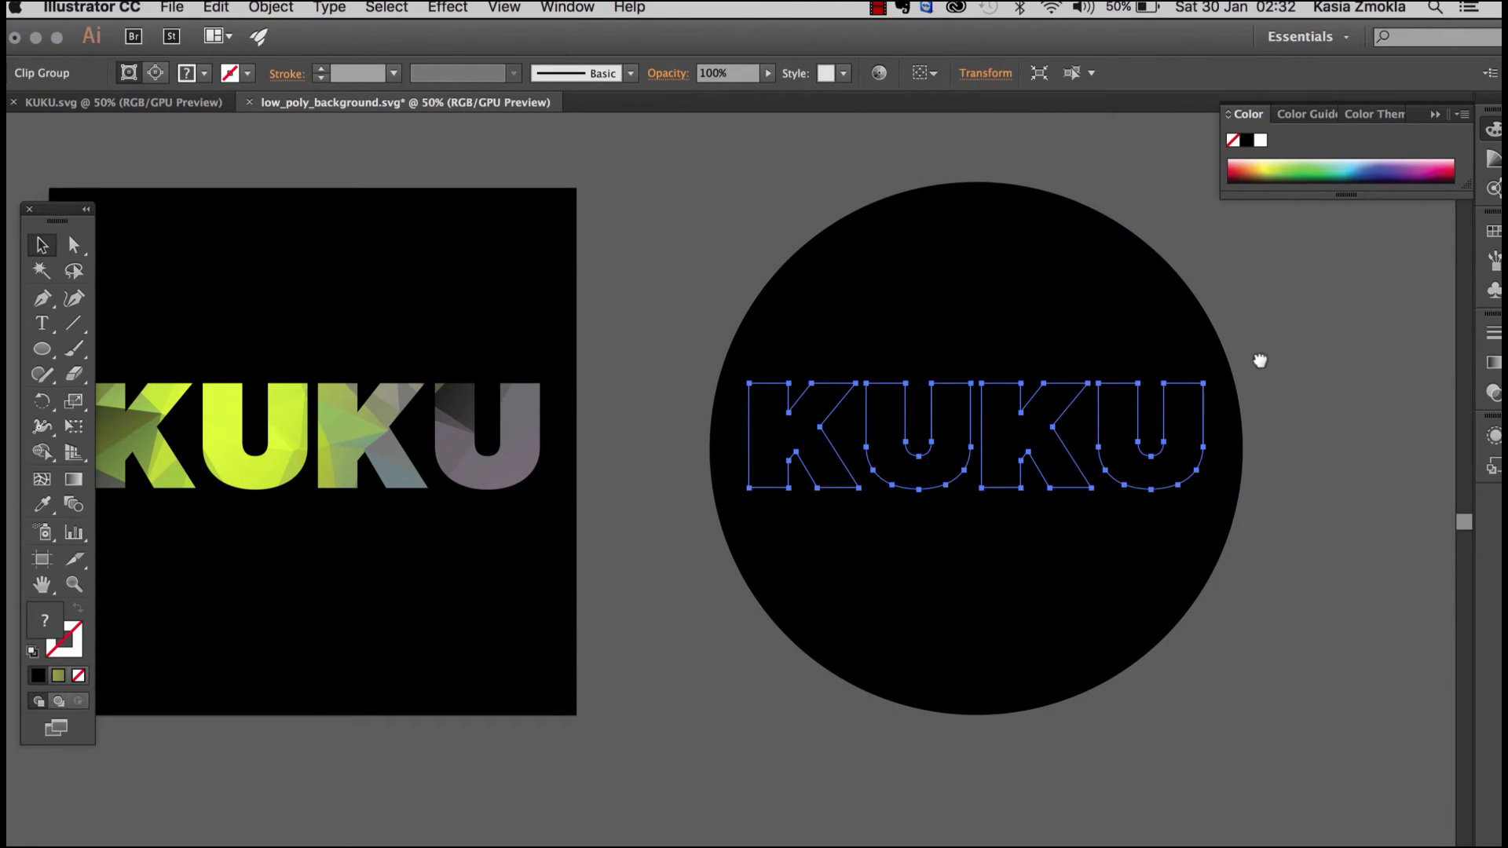
Step: Send the black circle to the back behind the copied KUKU letters and deselect it
drag(1256, 361, 1027, 380)
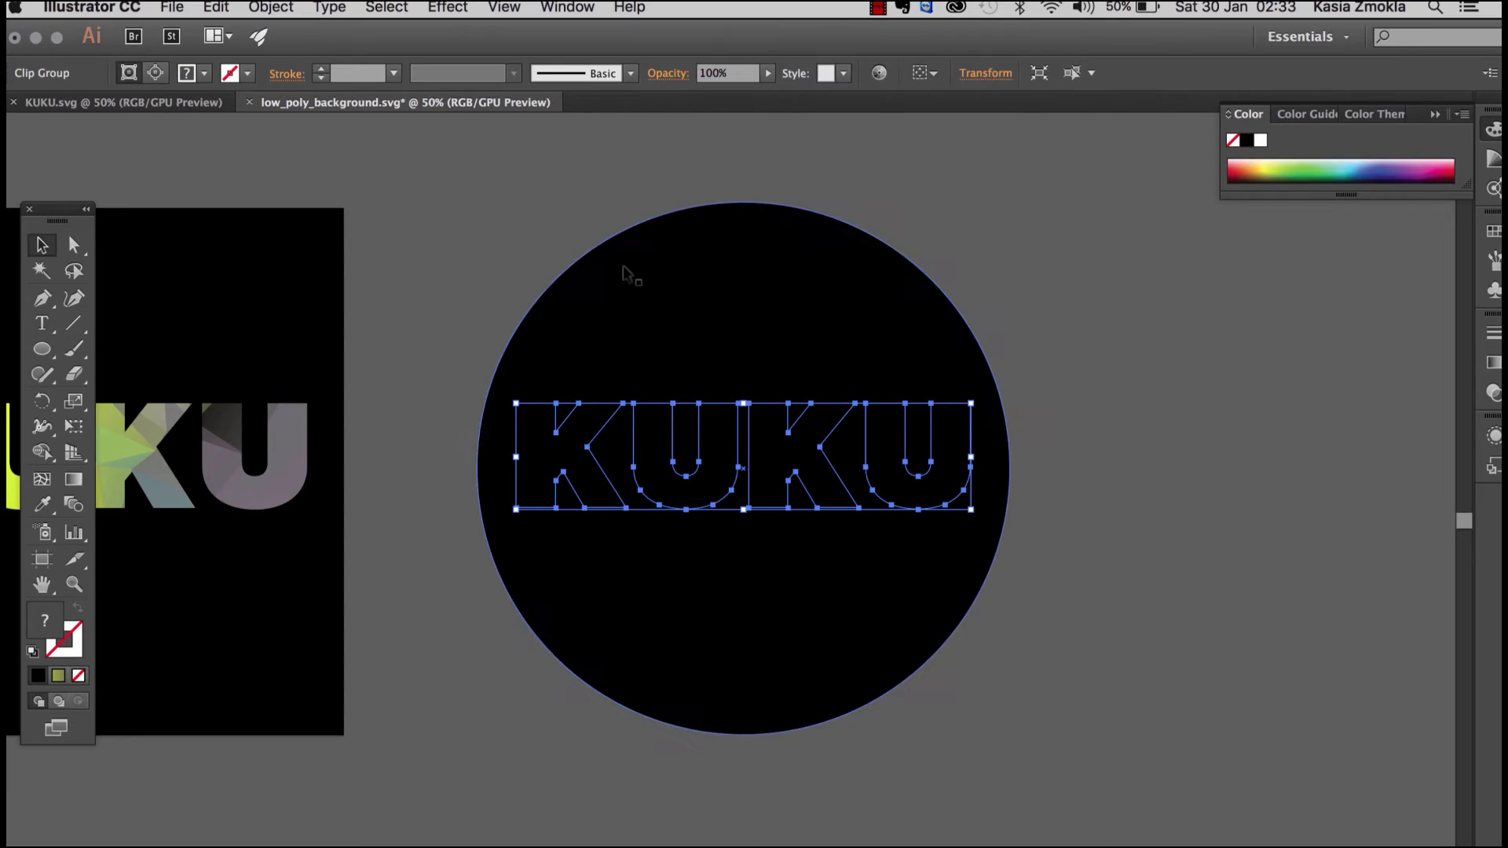
click(507, 209)
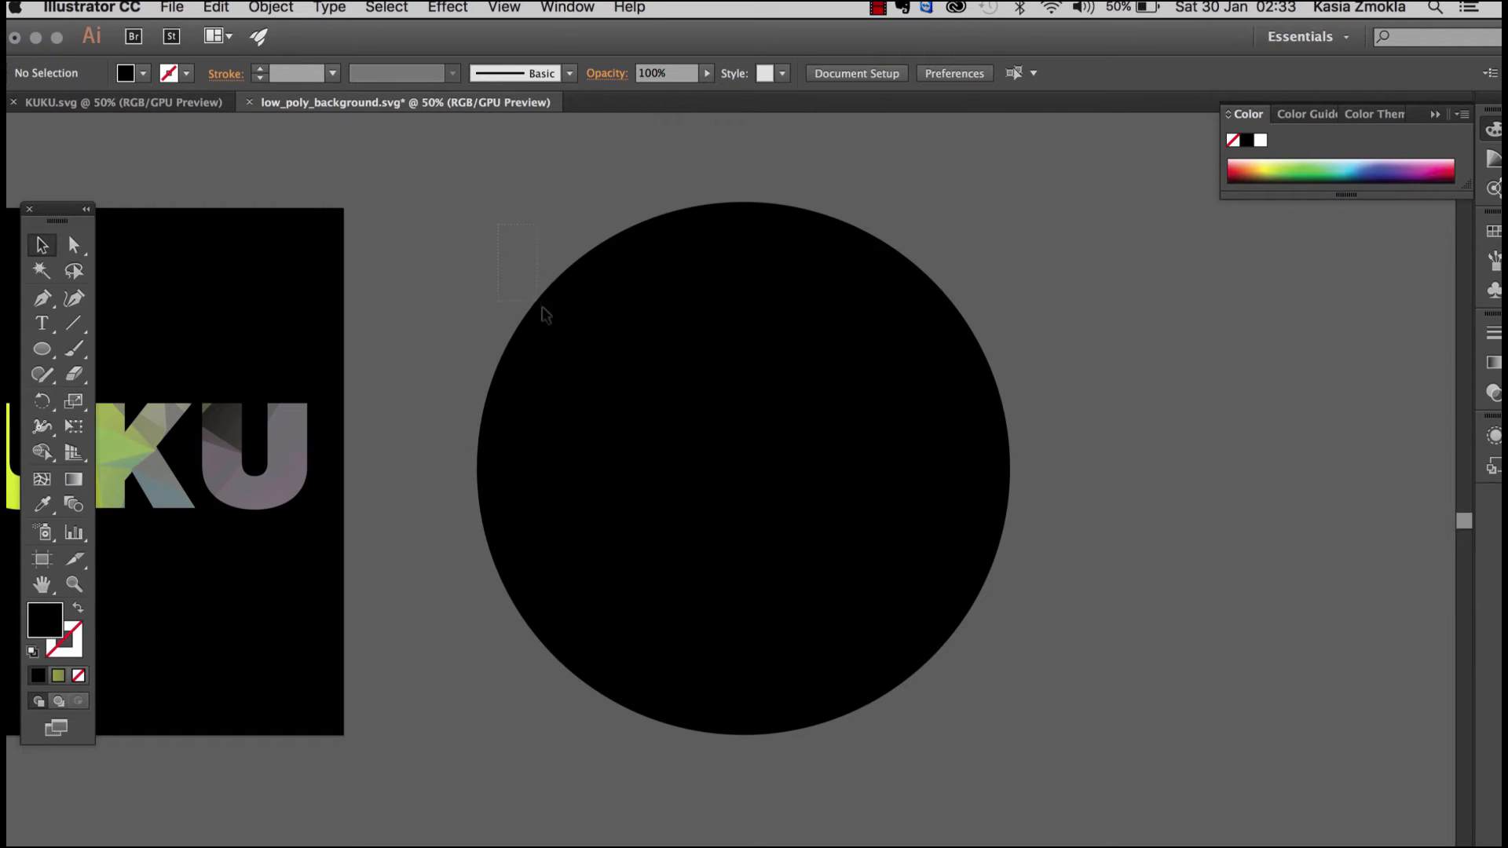
click(560, 318)
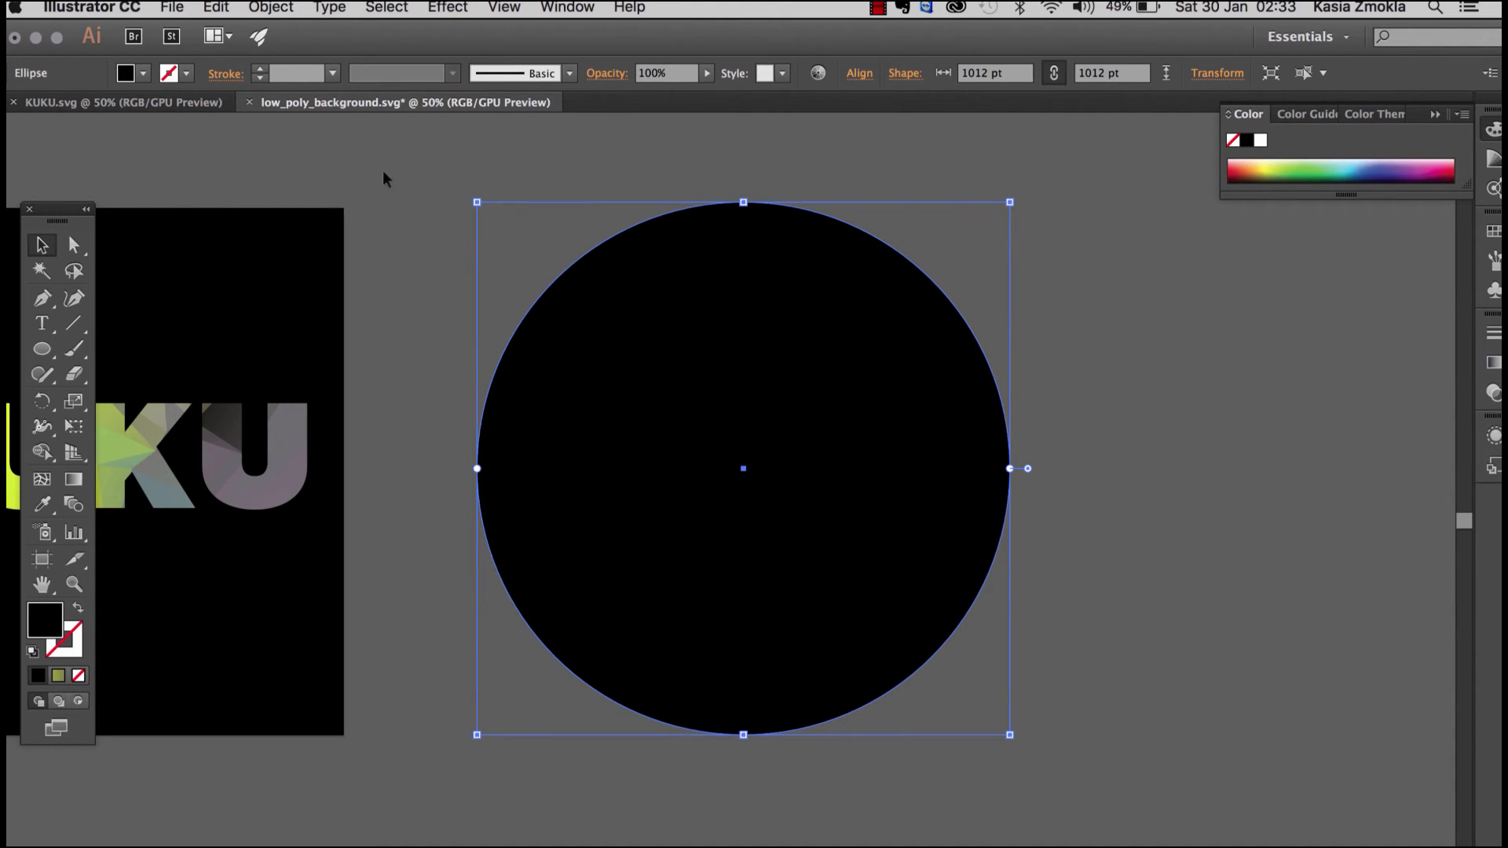
click(281, 11)
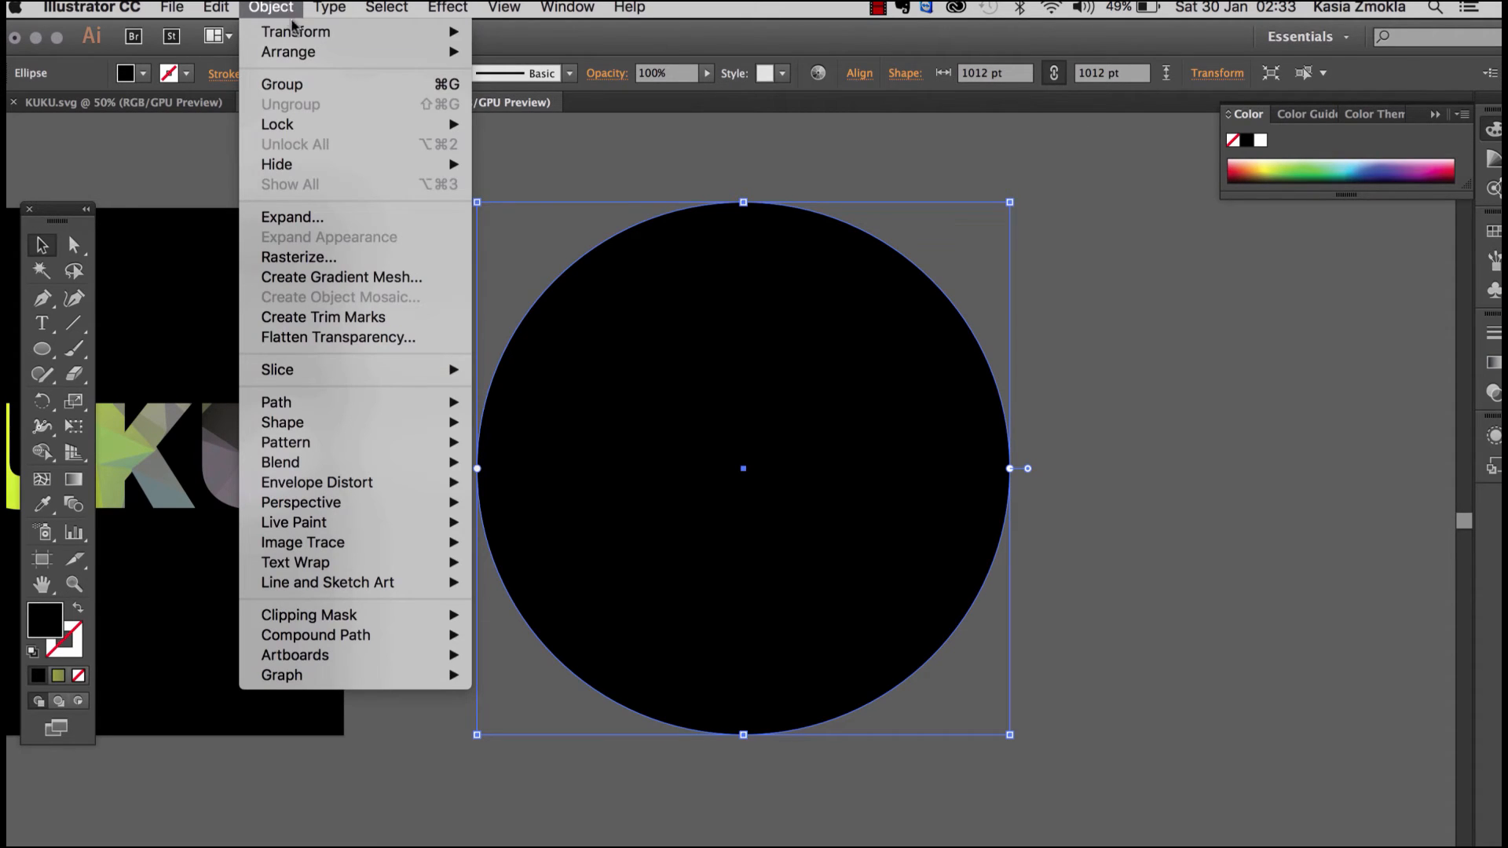
mouse_move(303, 53)
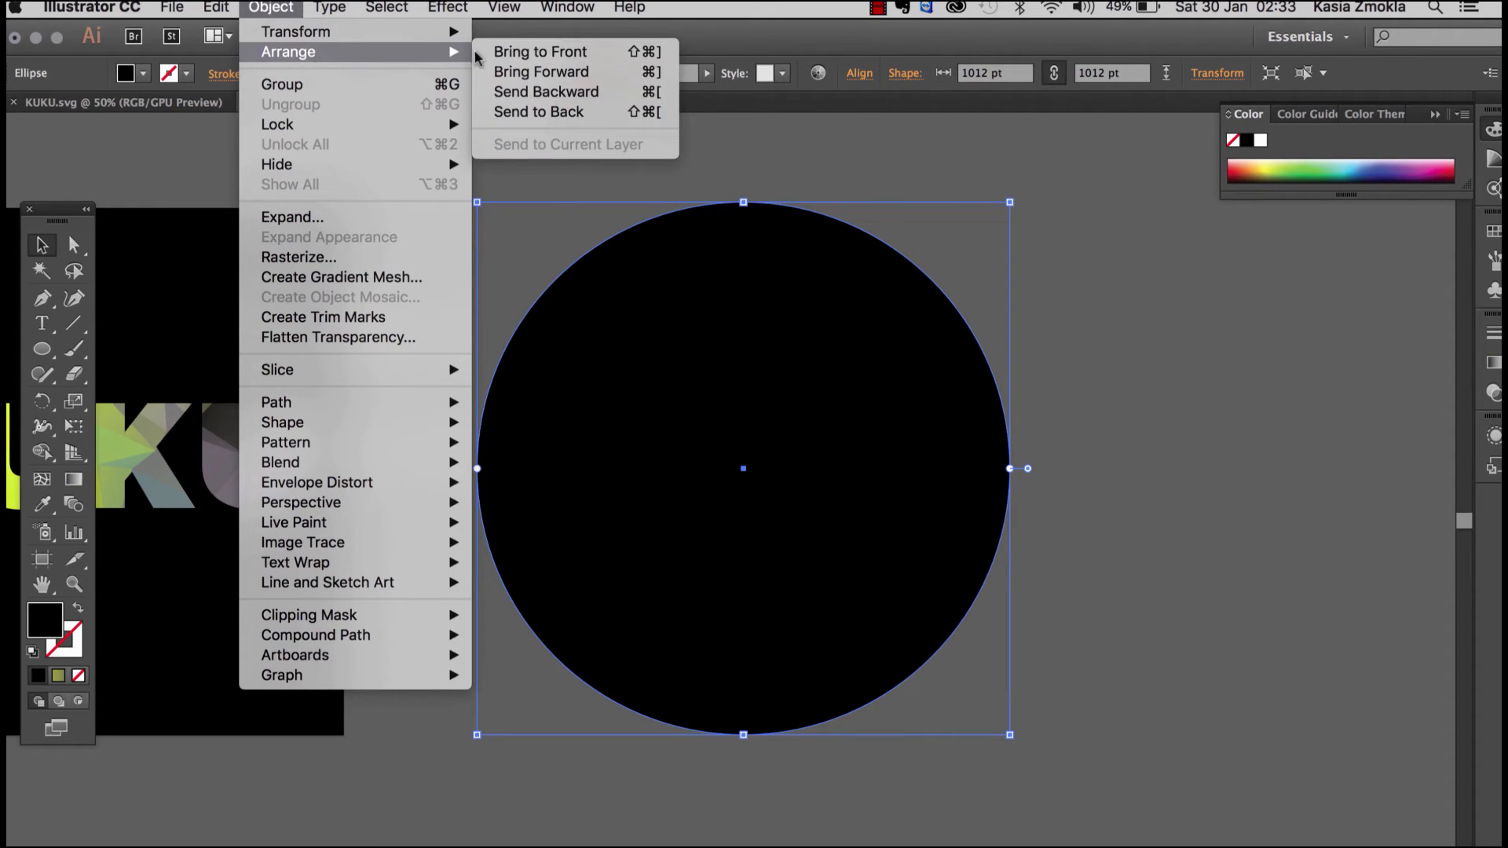
click(538, 112)
click(1077, 364)
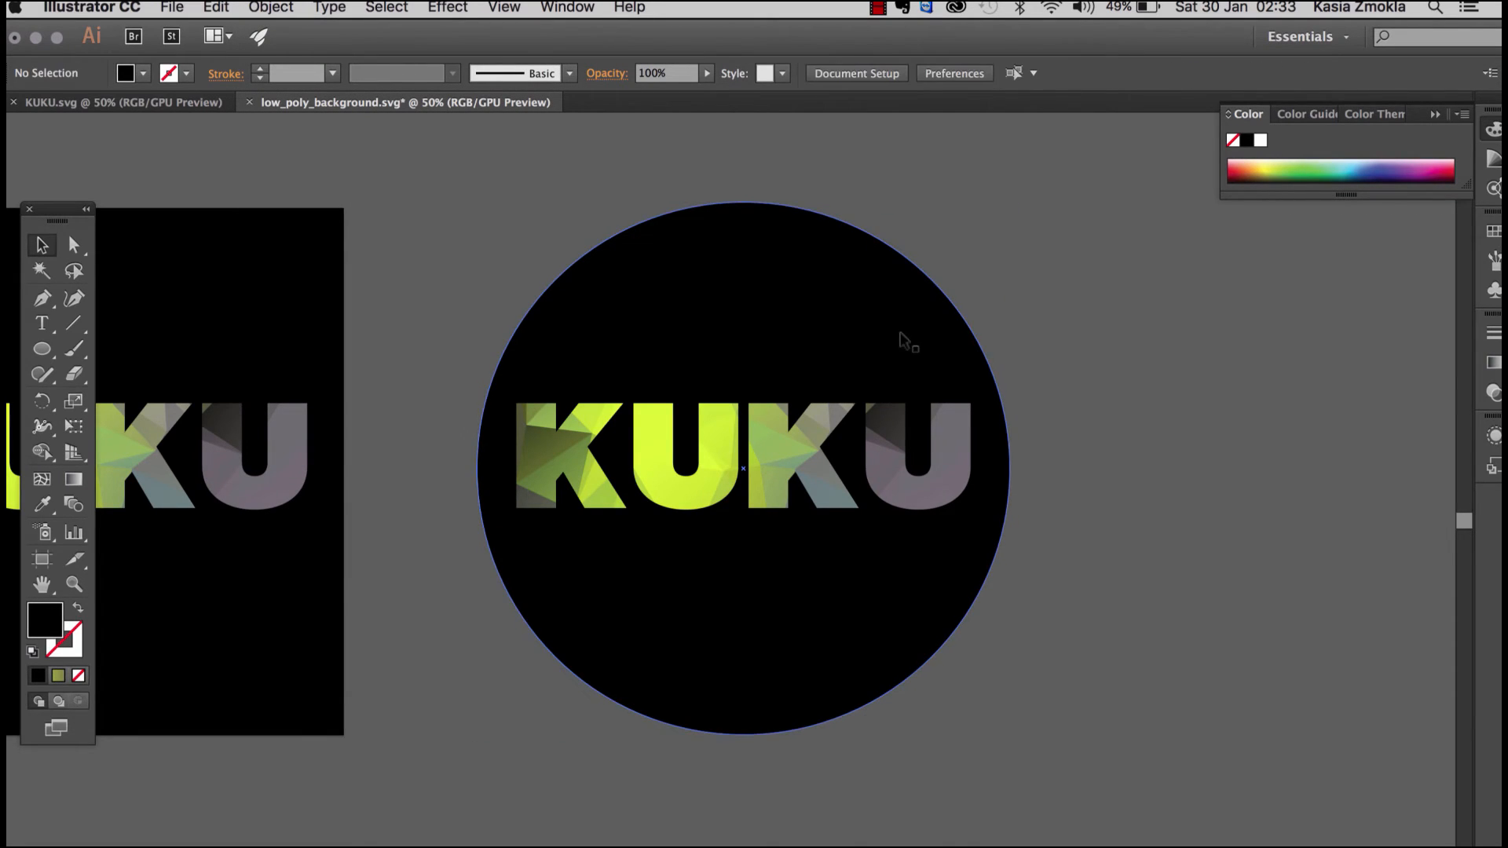
Step: Enlarge the black circle proportionally to about 1056 pt and reposition it around the KUKU letters
click(856, 329)
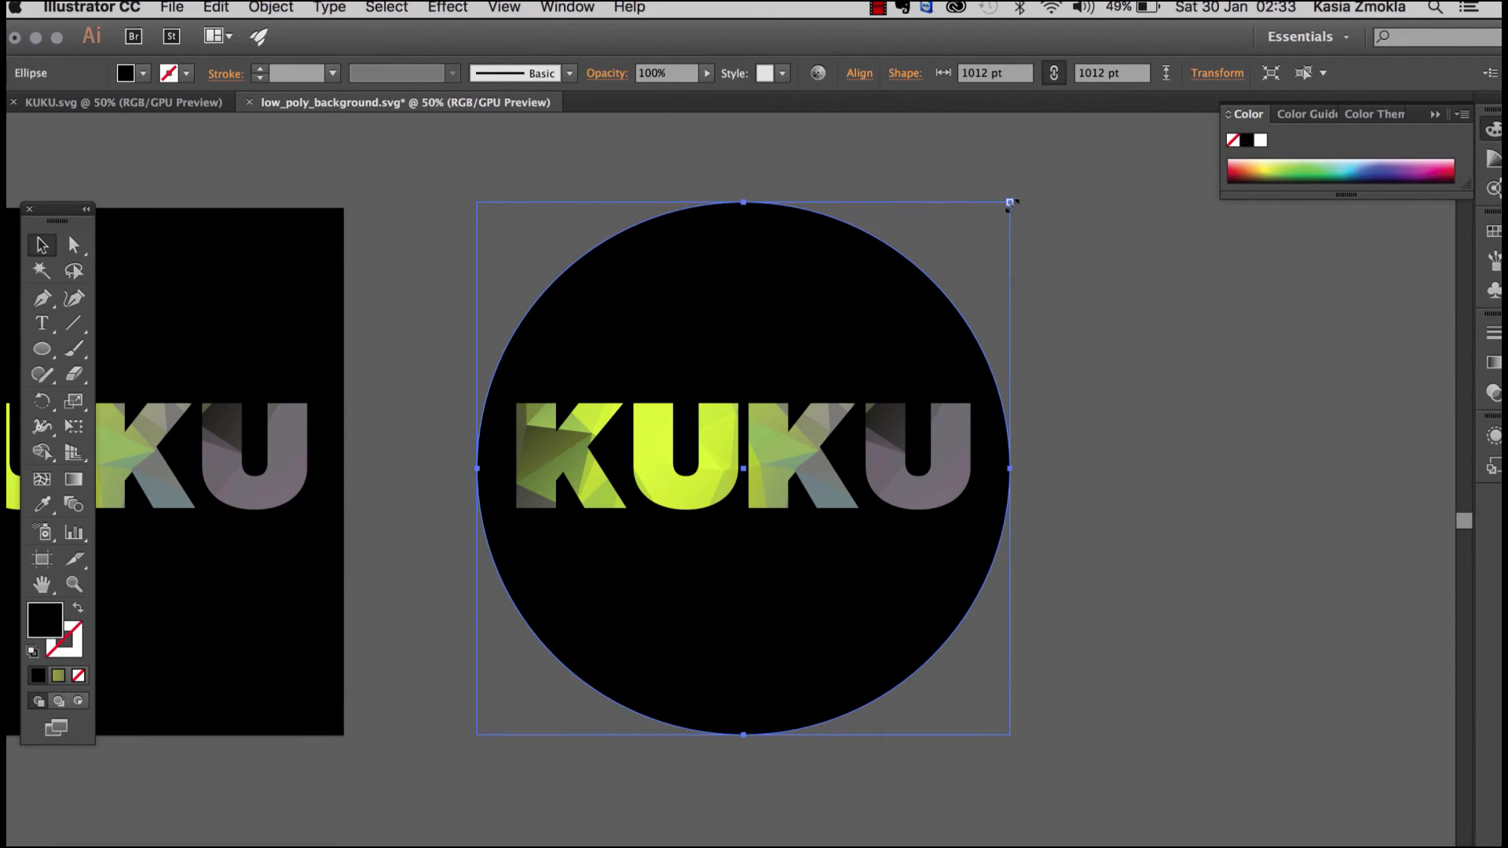
drag(1010, 202, 1058, 185)
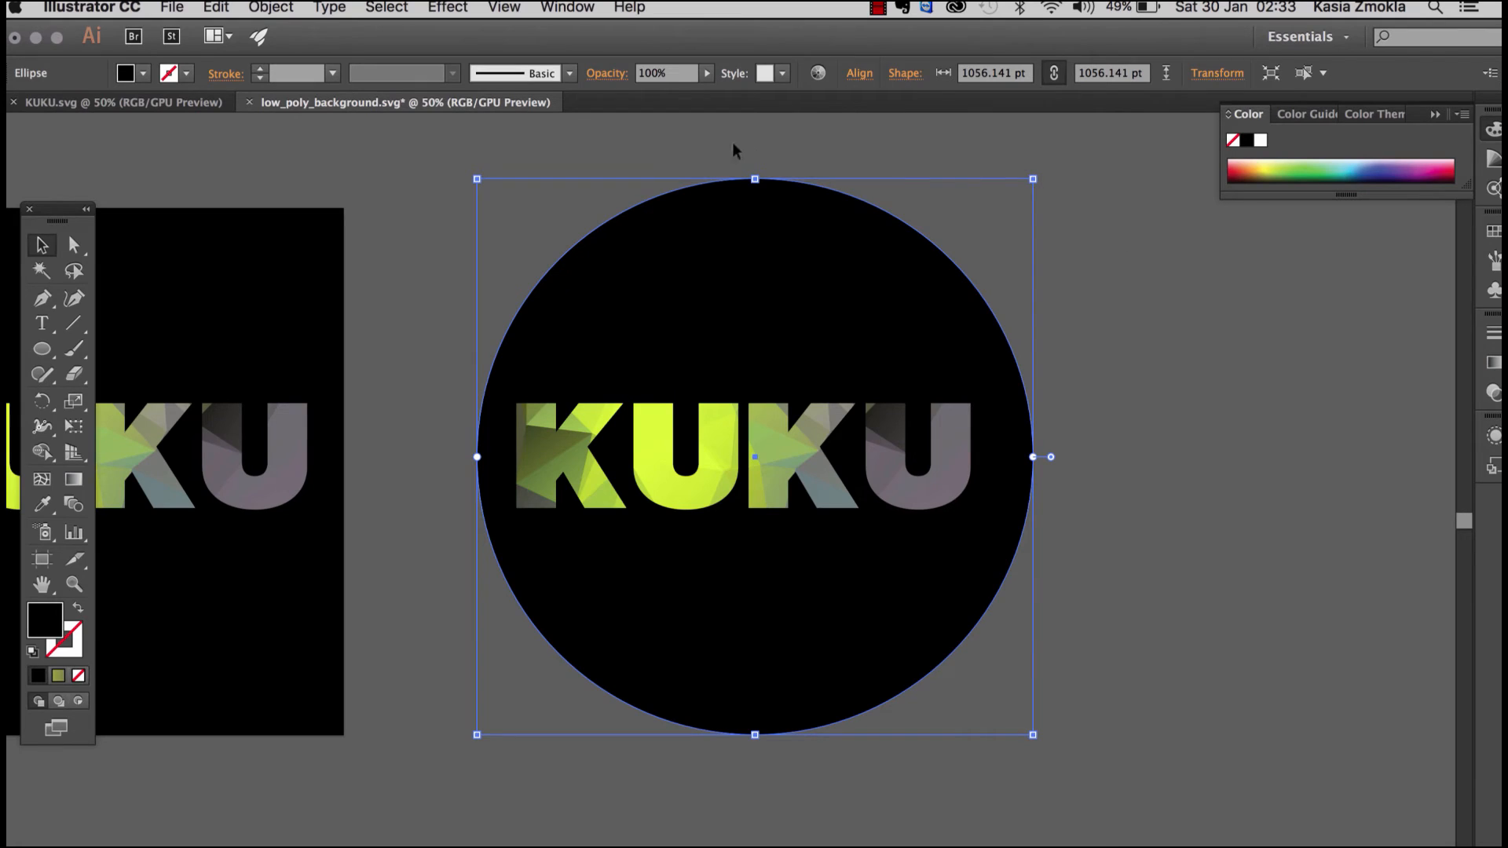
drag(915, 298, 898, 307)
drag(1142, 412, 1087, 375)
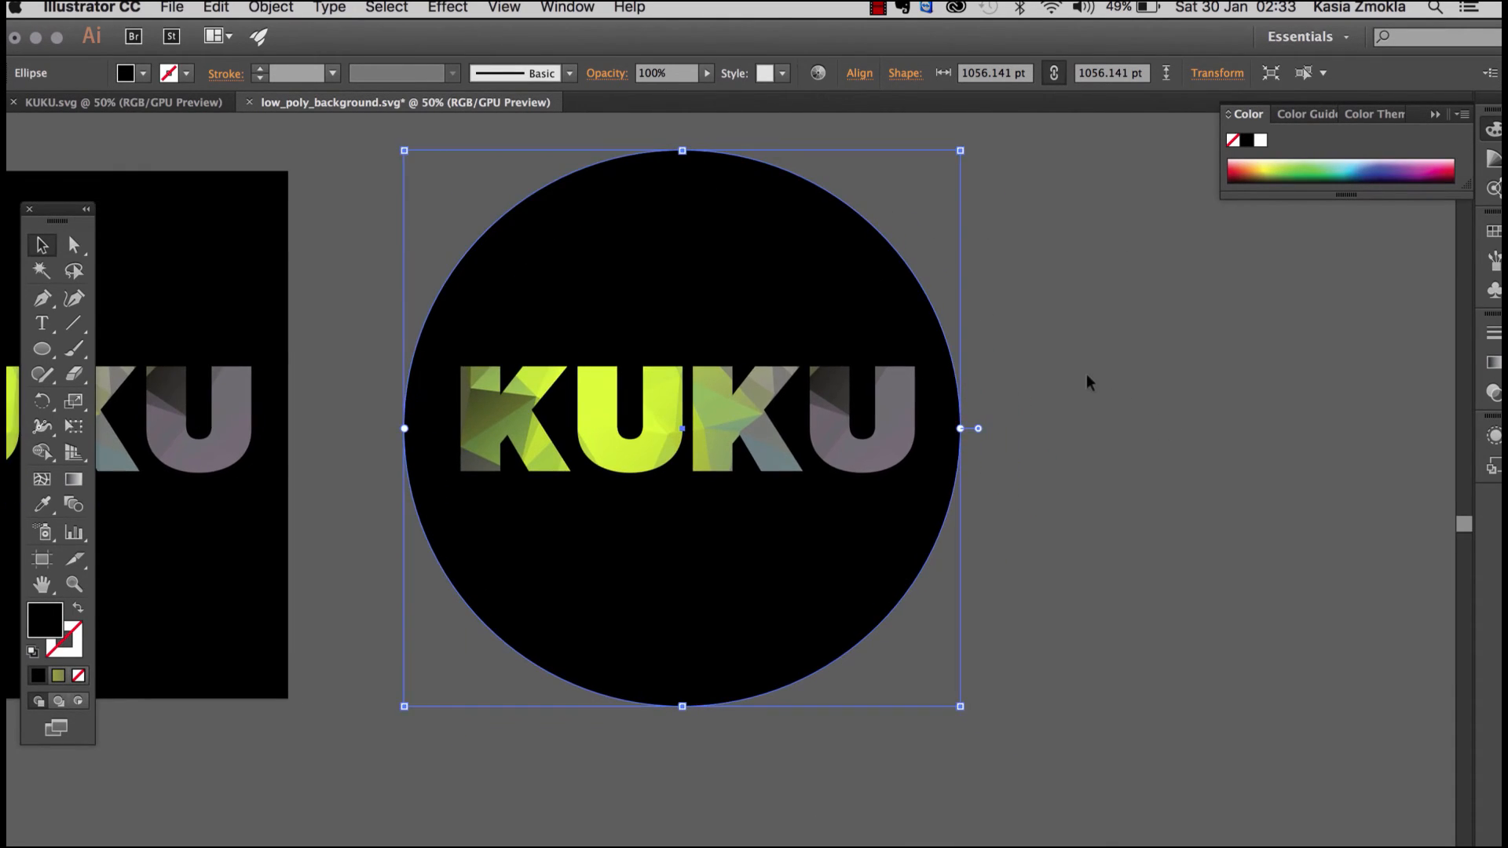
Step: Move the circle together with its KUKU letters farther away from the square design, and deselect them
key(super+minus)
key(super+minus)
scroll(1044, 320, right, 5)
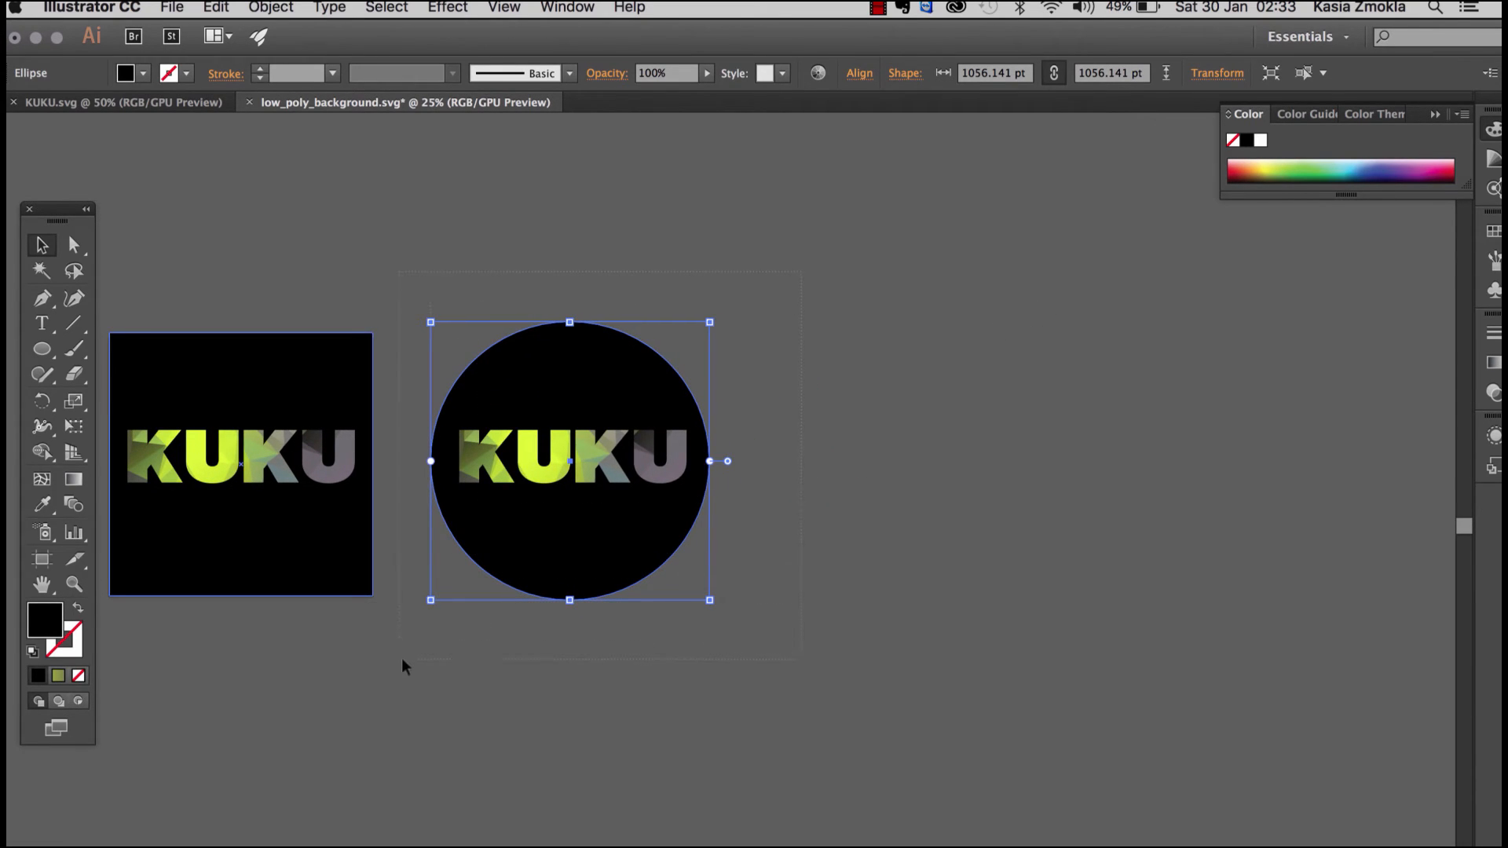
drag(404, 663, 693, 542)
click(861, 326)
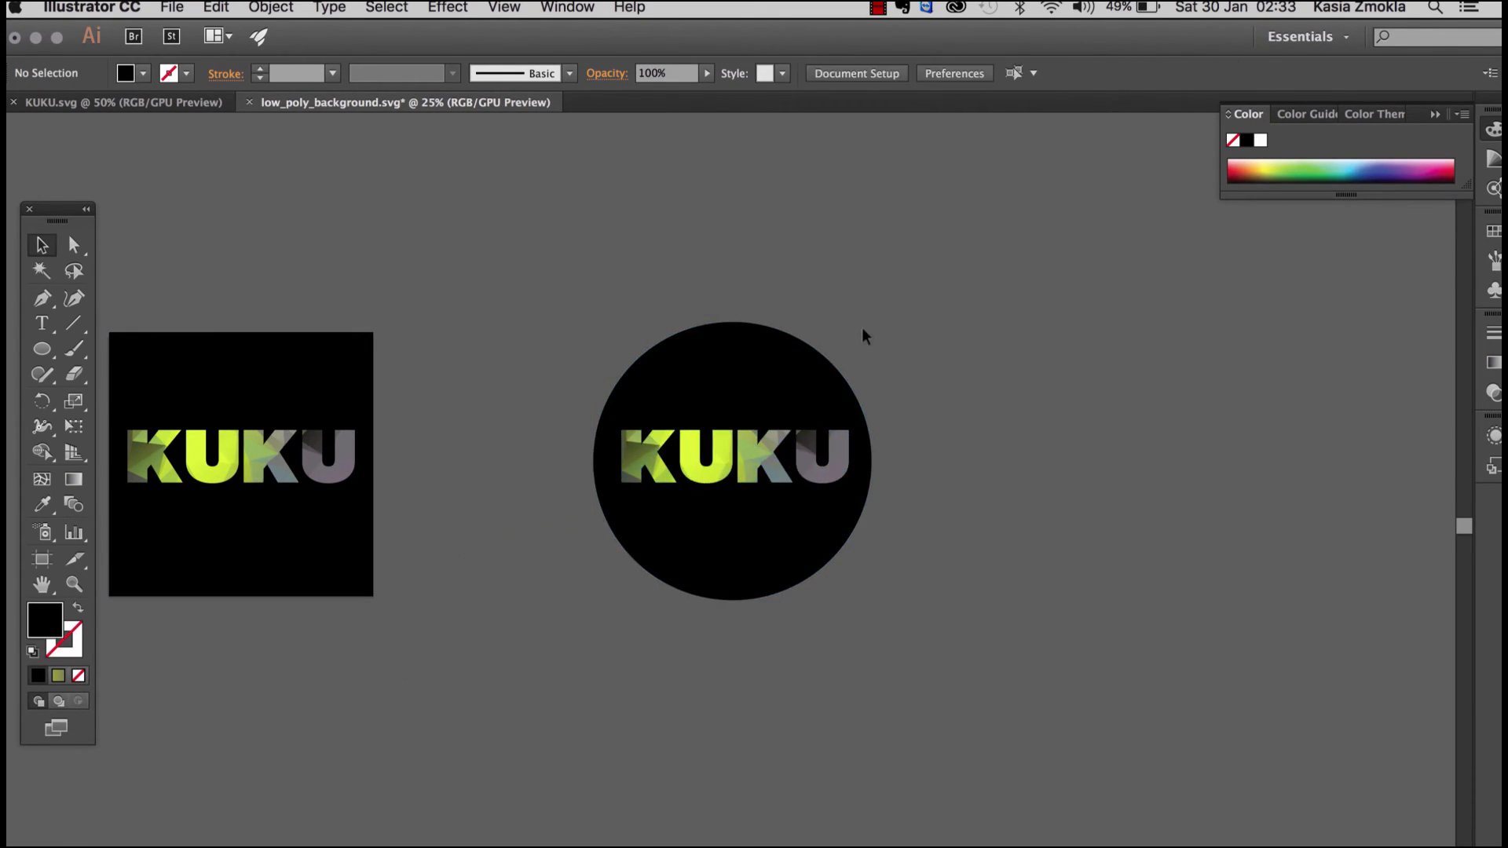
Step: Enlarge the circle proportionally to about 1148 pt, recentre it by eye, and align it with its KUKU letters on their horizontal centres
click(792, 372)
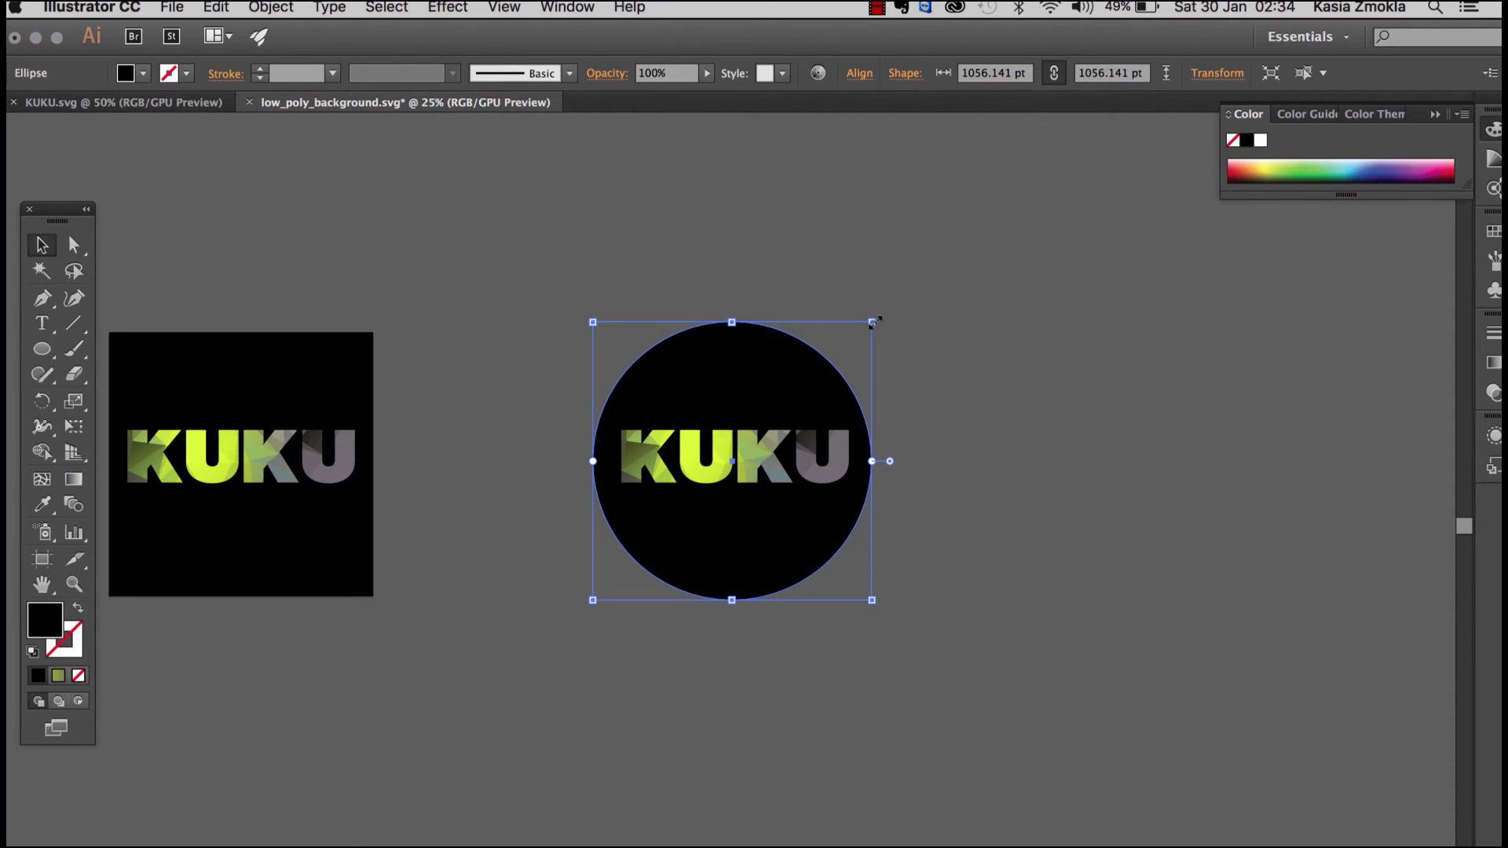
drag(871, 323, 919, 300)
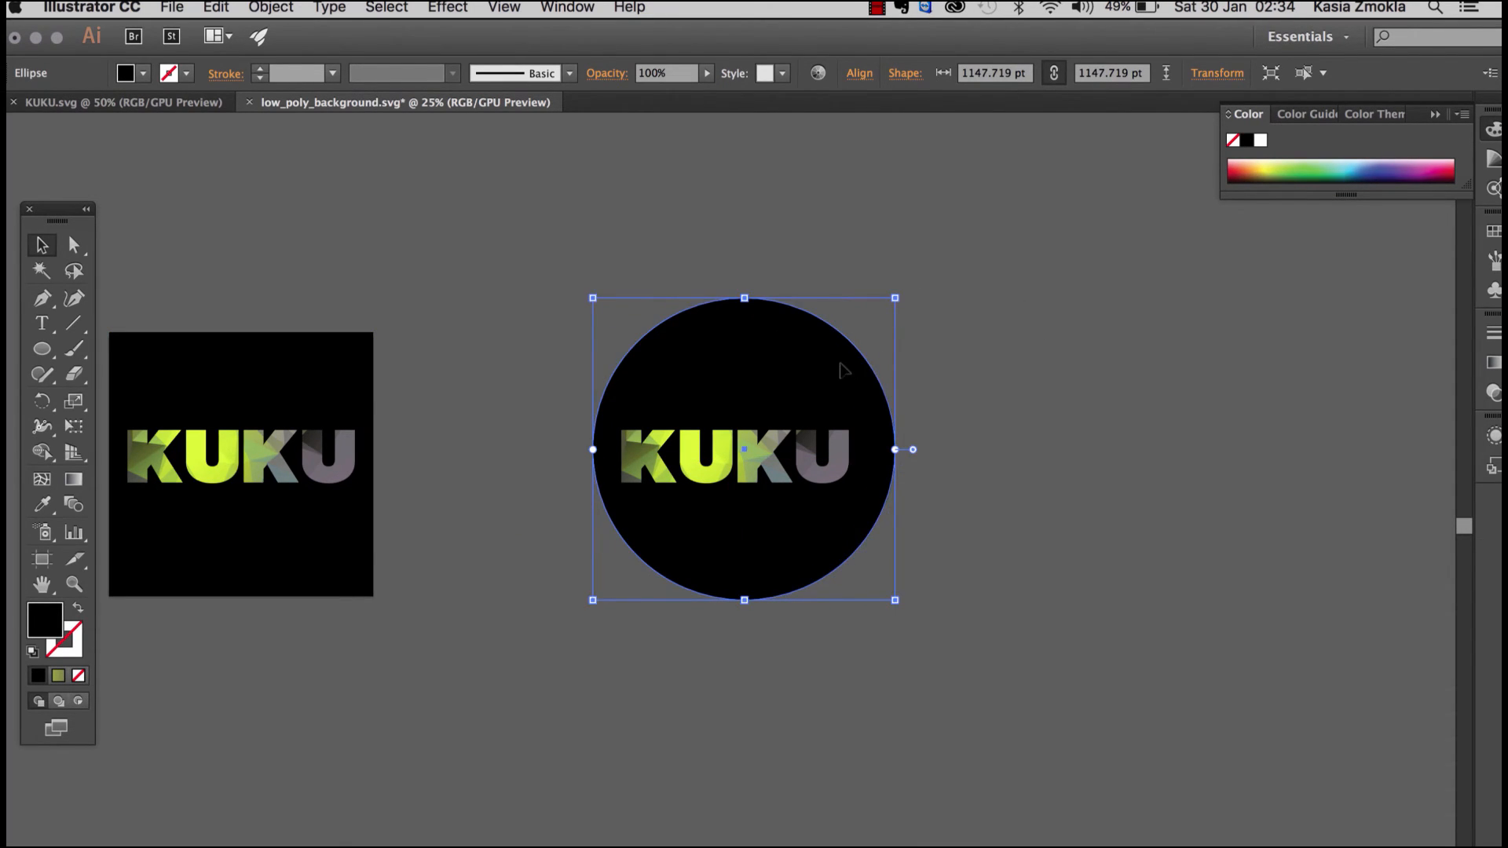
drag(841, 363, 829, 371)
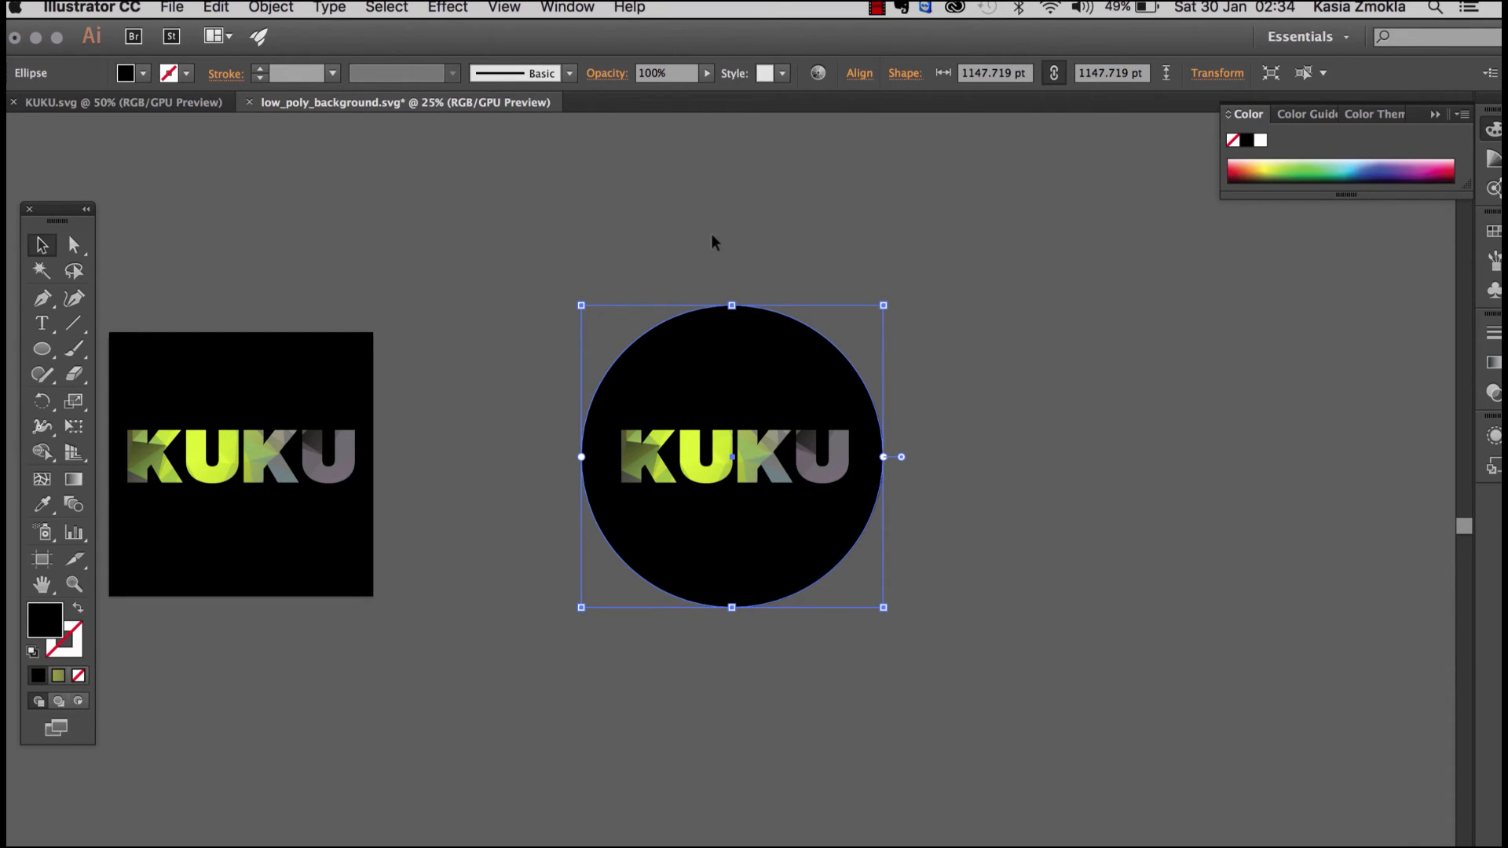
drag(660, 240, 813, 765)
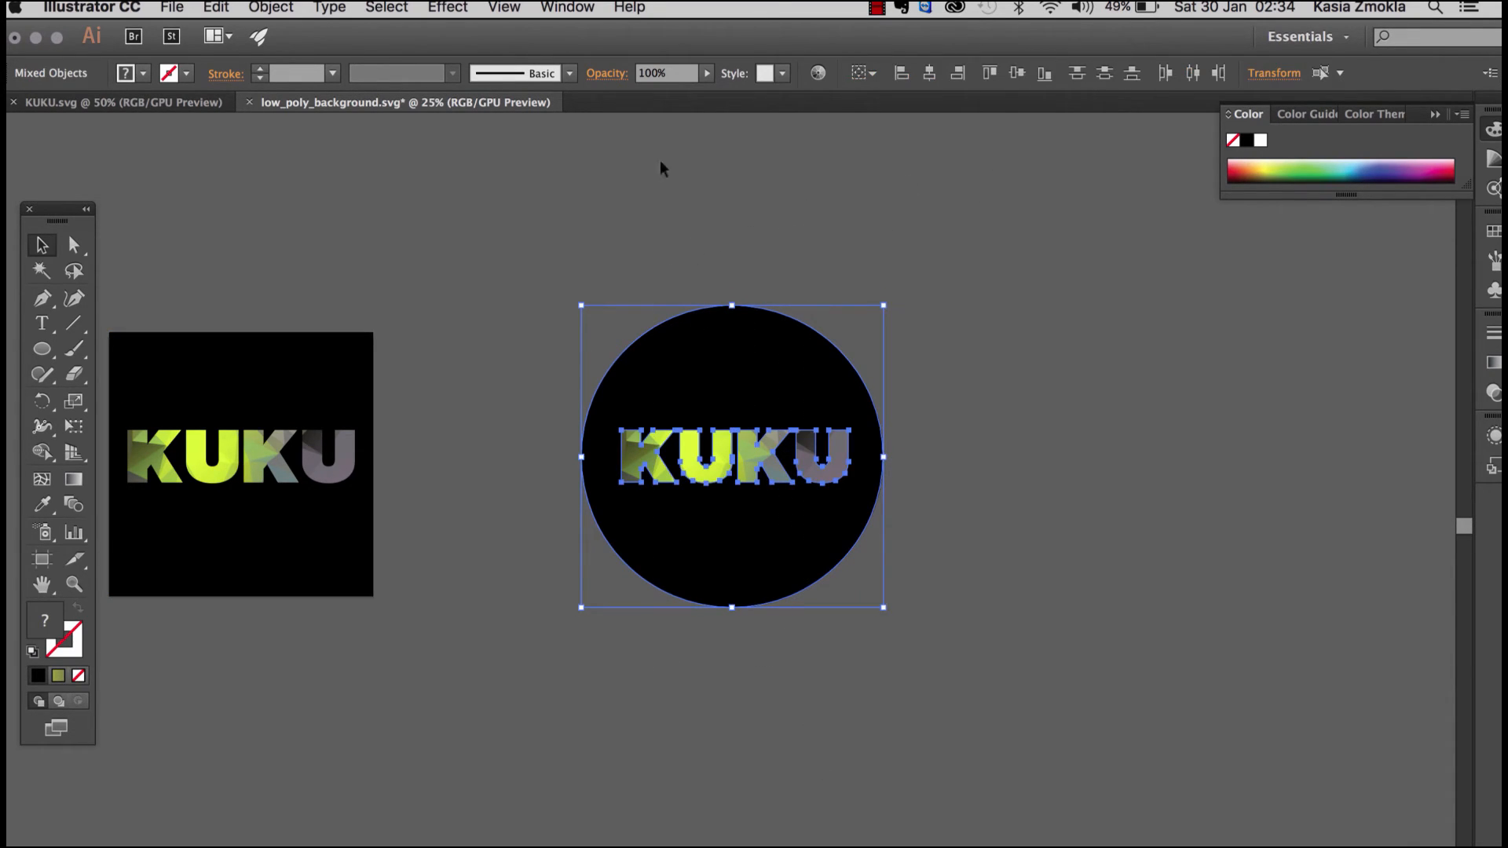
click(929, 73)
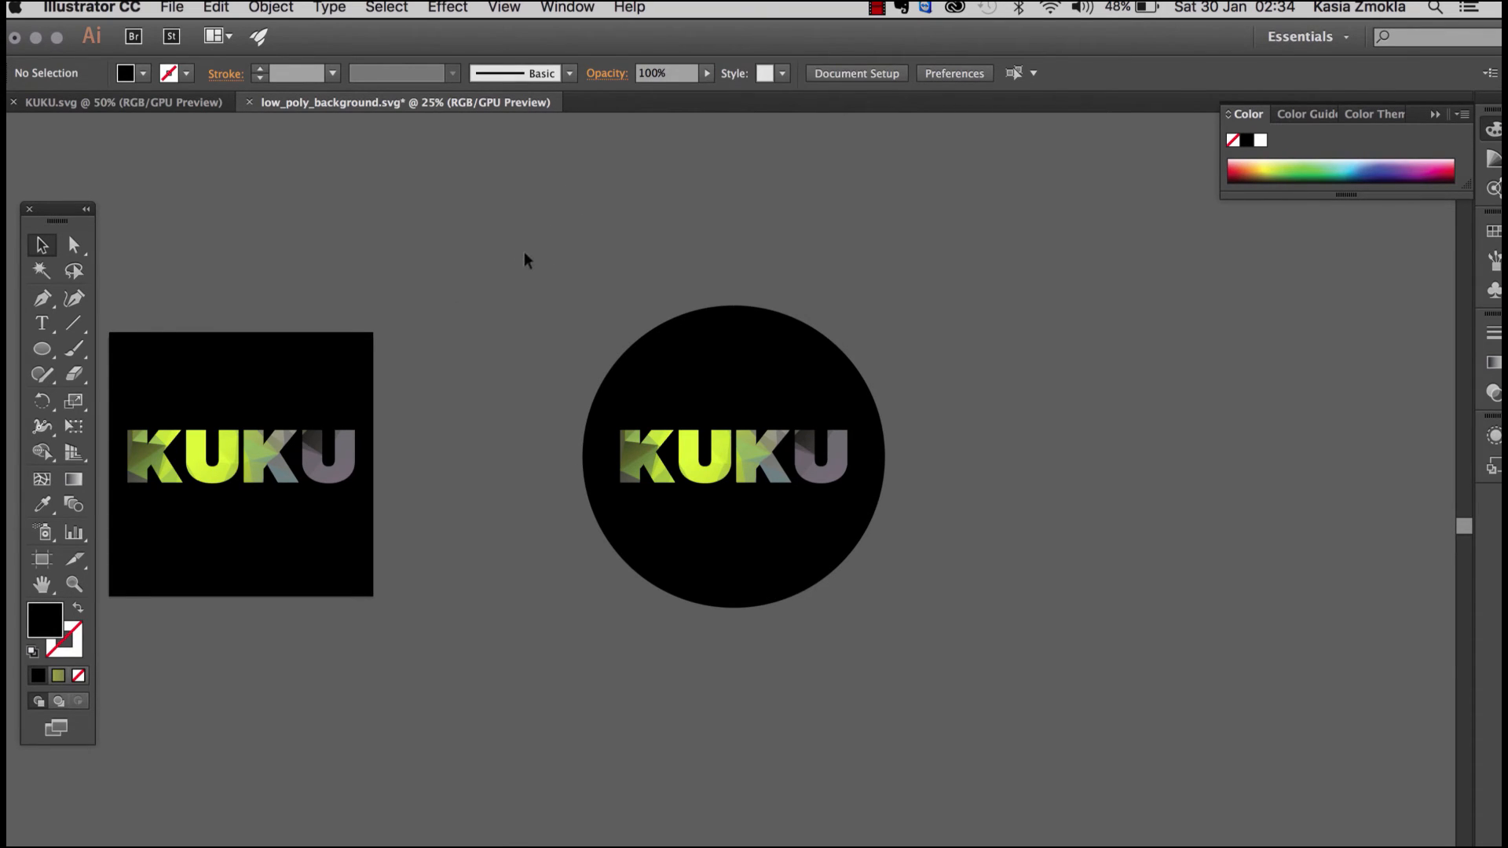
Step: Examine the square and circular KUKU designs side by side, including the square version up close
scroll(558, 237, left, 5)
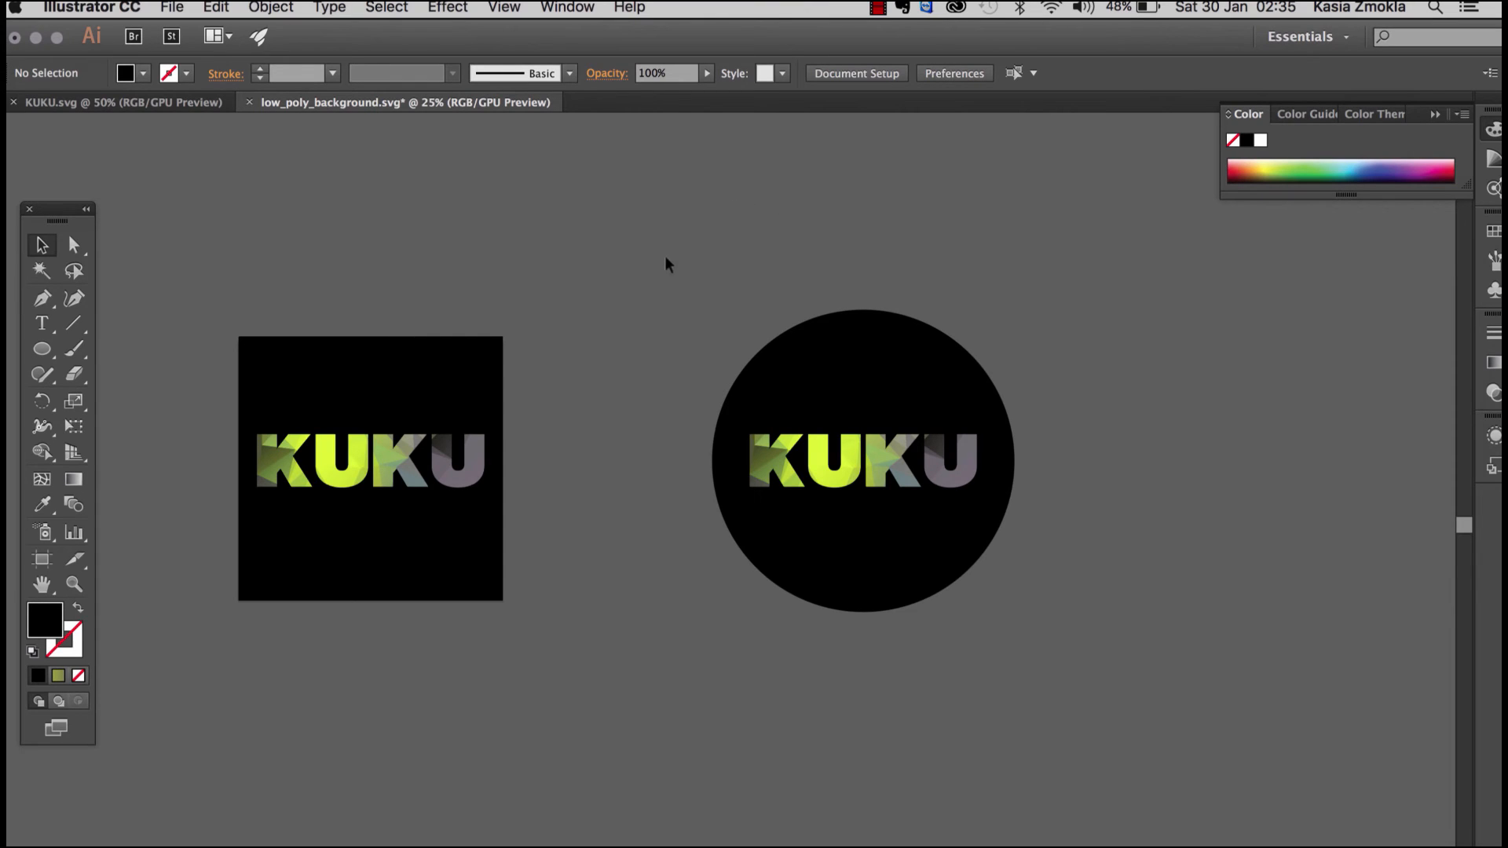
click(857, 351)
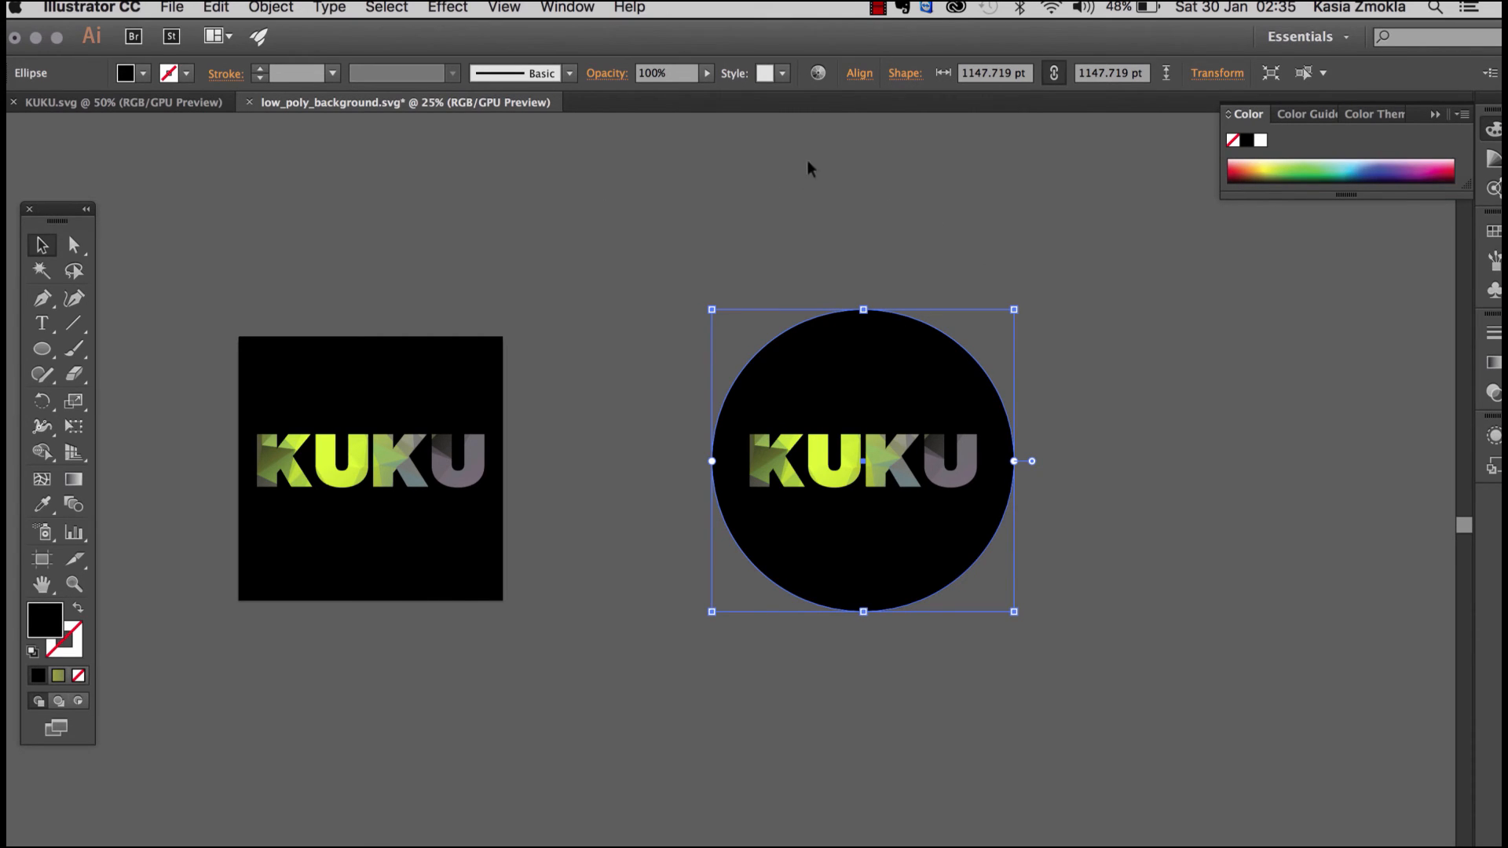
click(820, 233)
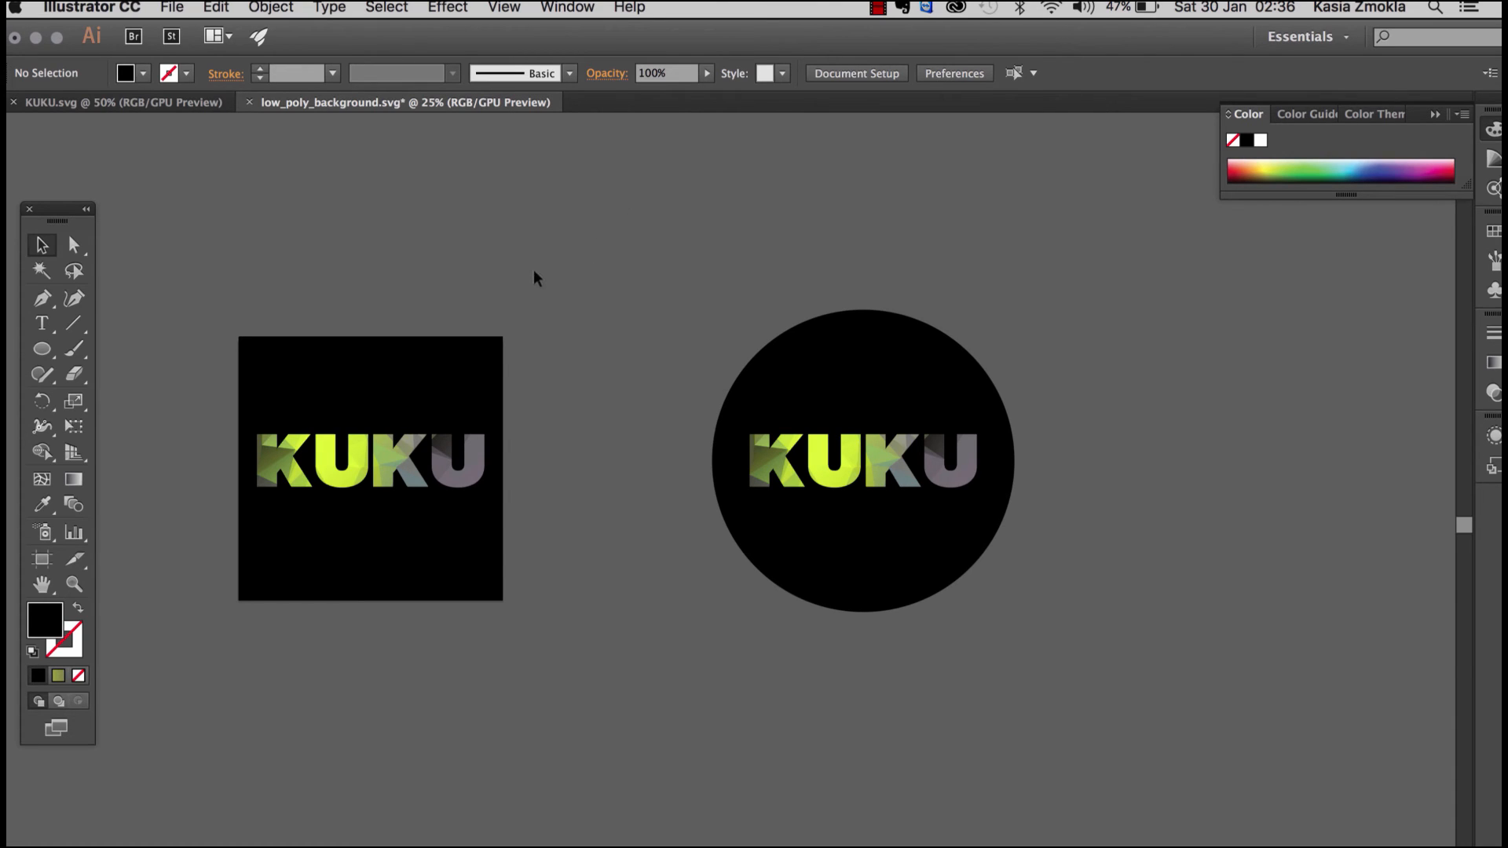
drag(446, 276, 628, 248)
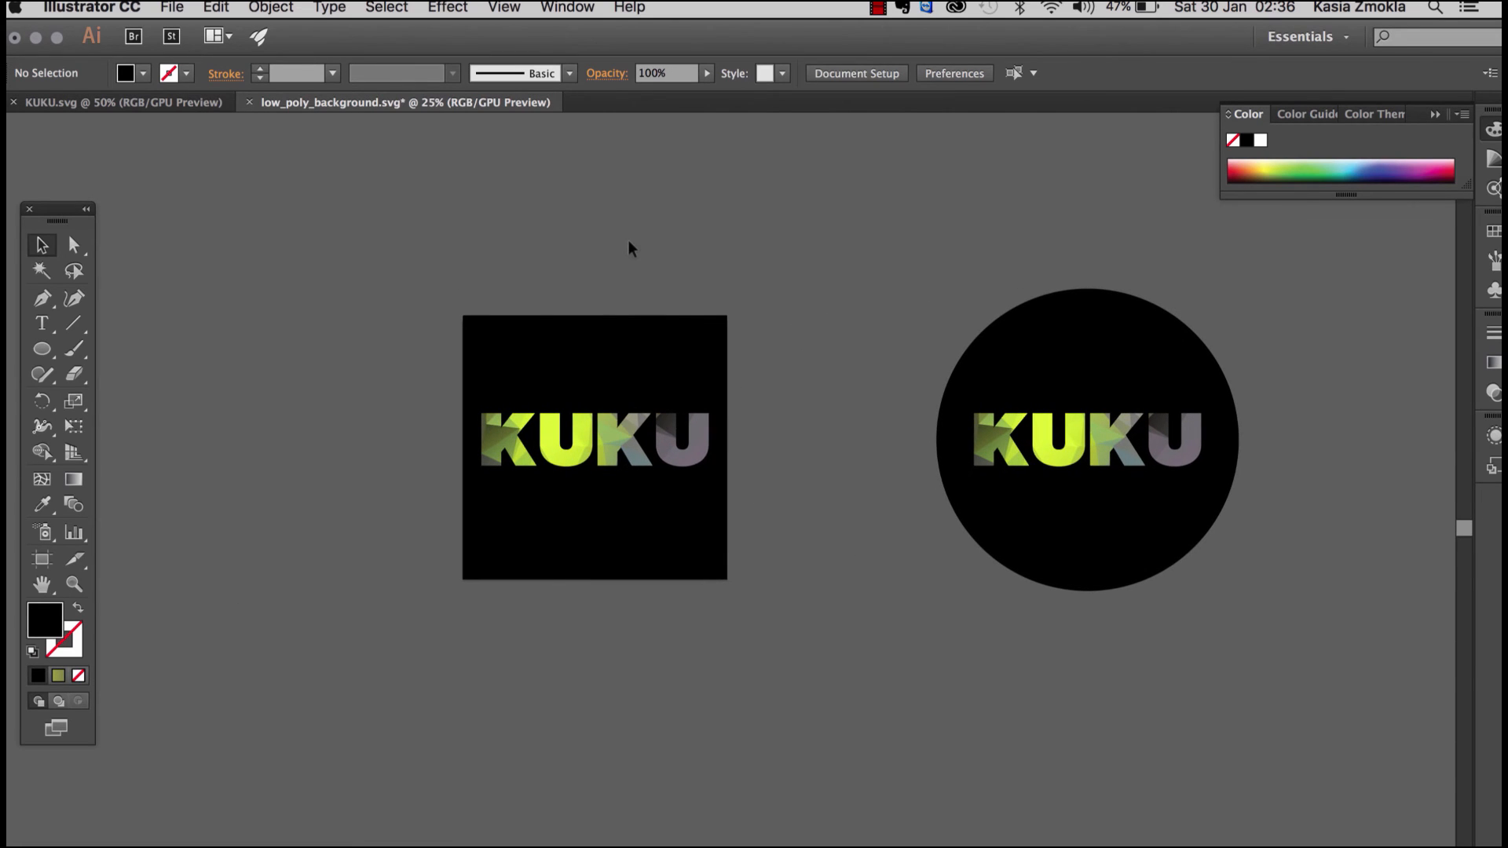
key(super+equal)
key(super+equal)
key(super+equal)
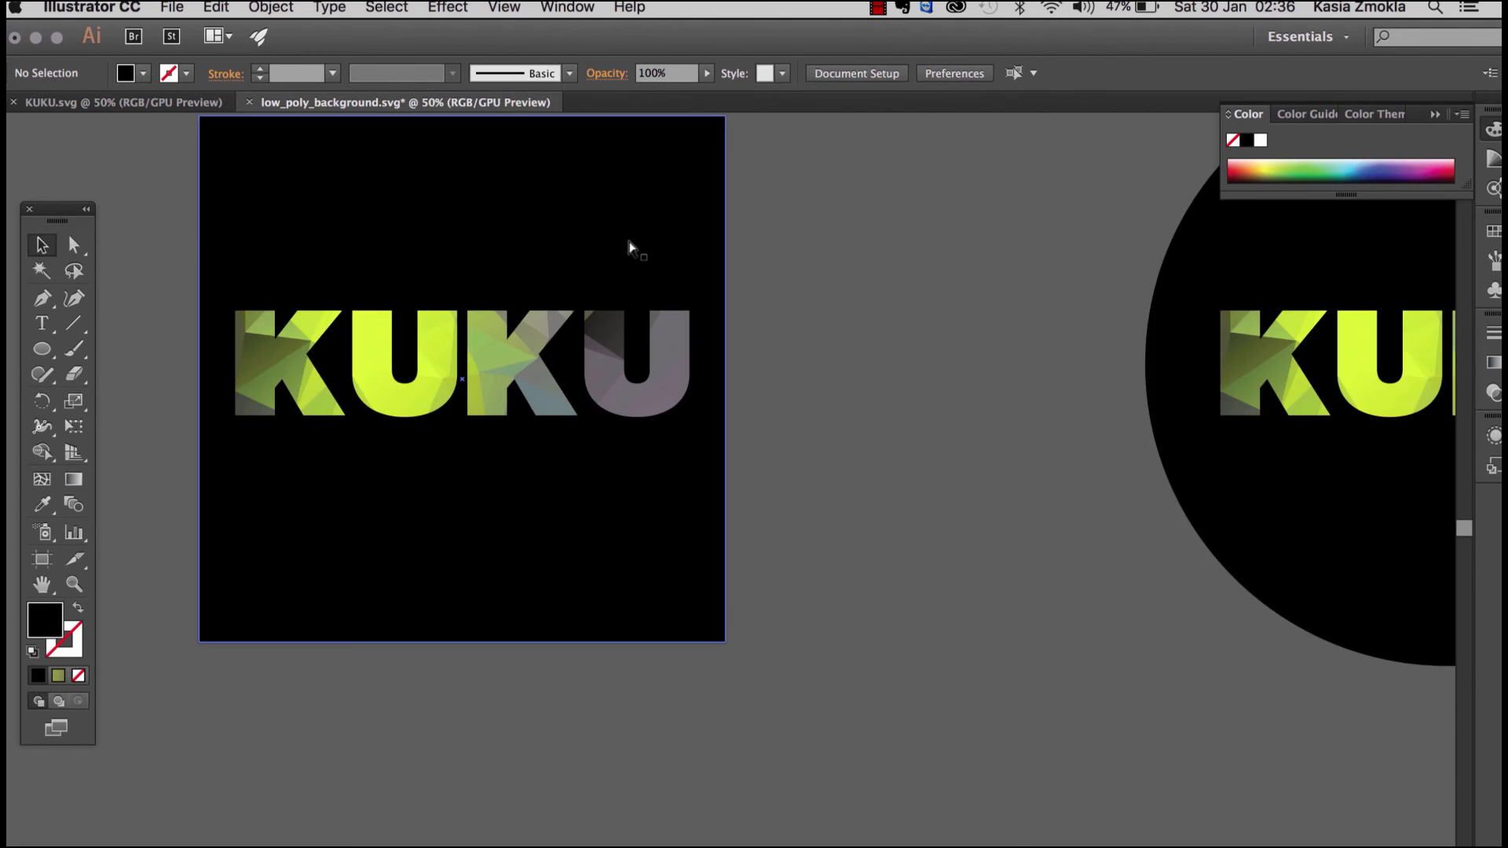
drag(616, 327, 853, 449)
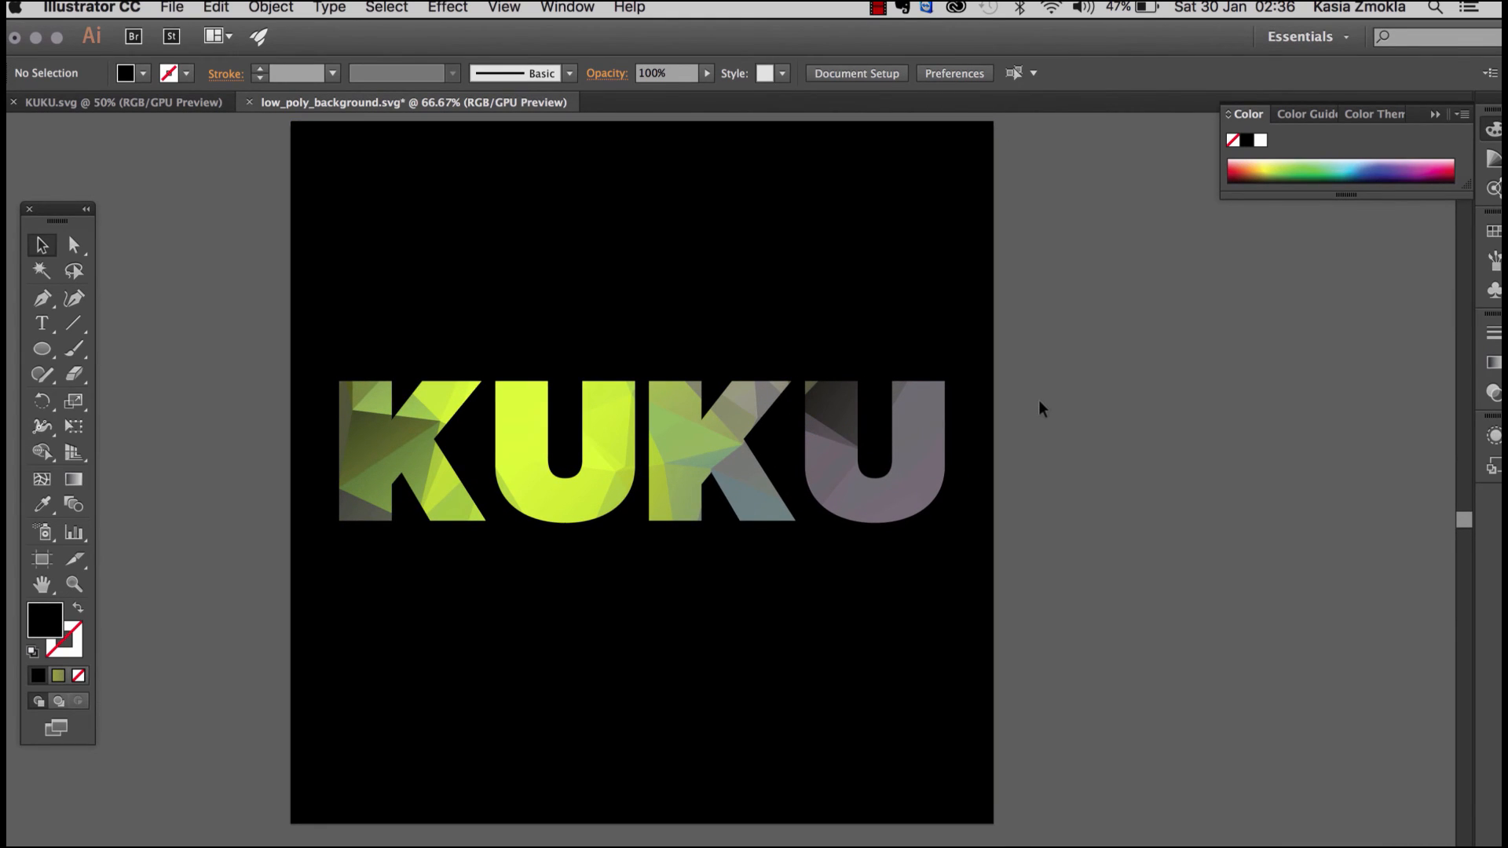